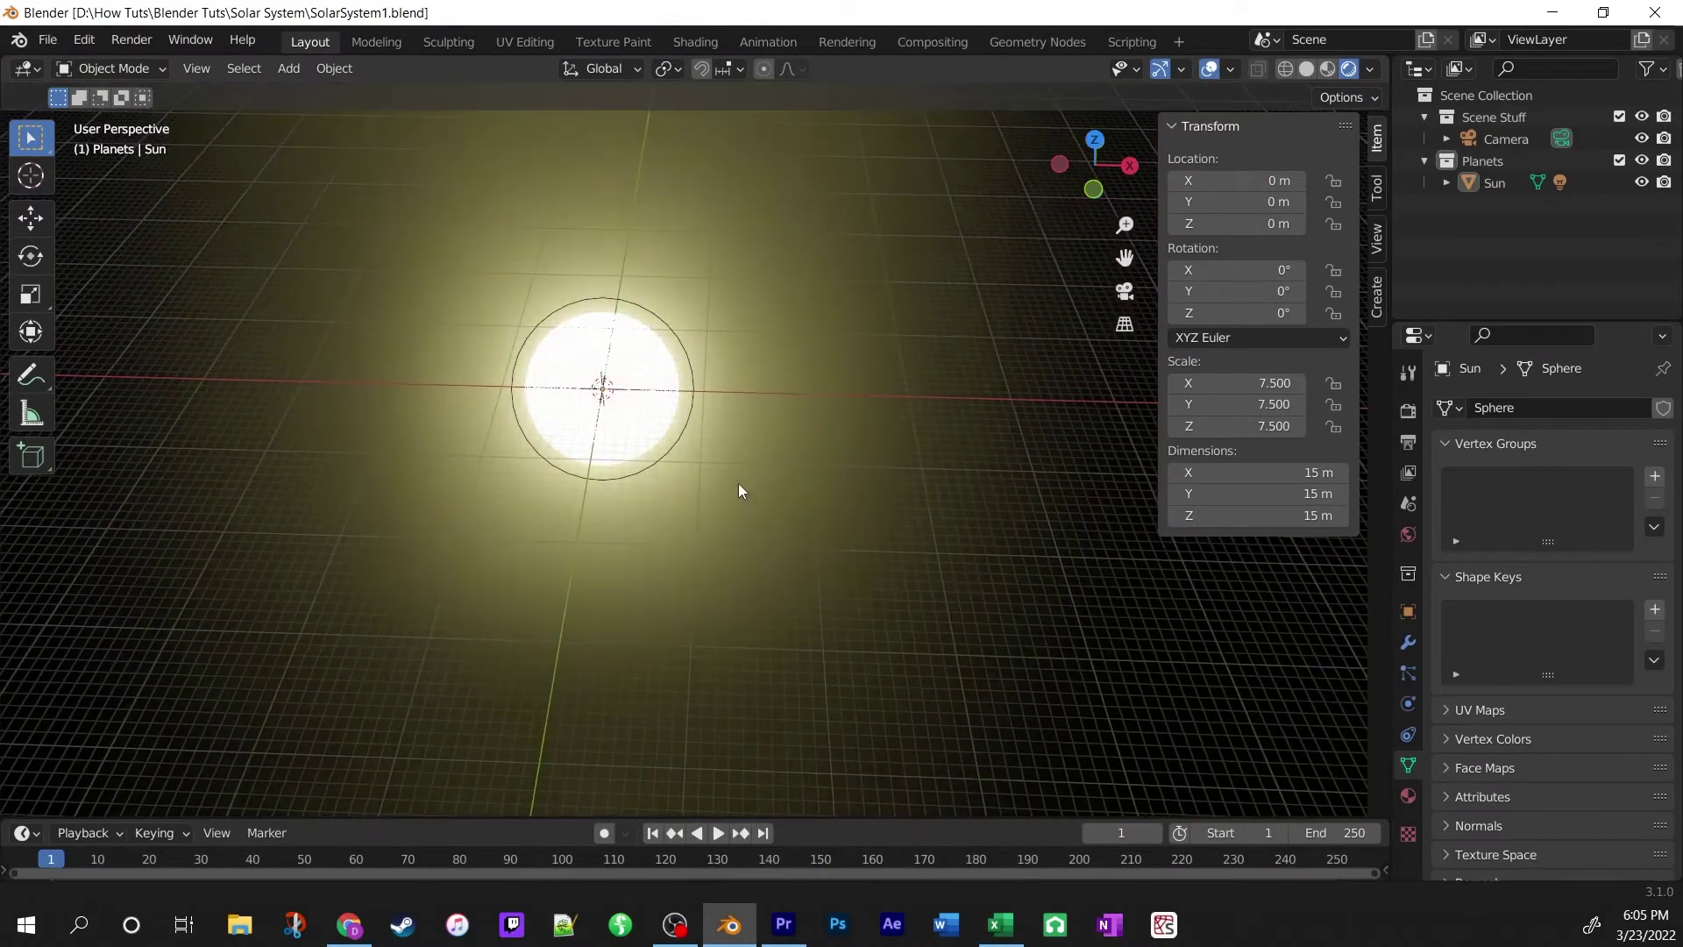
Duplicate the Sun as Sun.001 and move the copy 24.194 m along X beside the original.
left_click(637, 379)
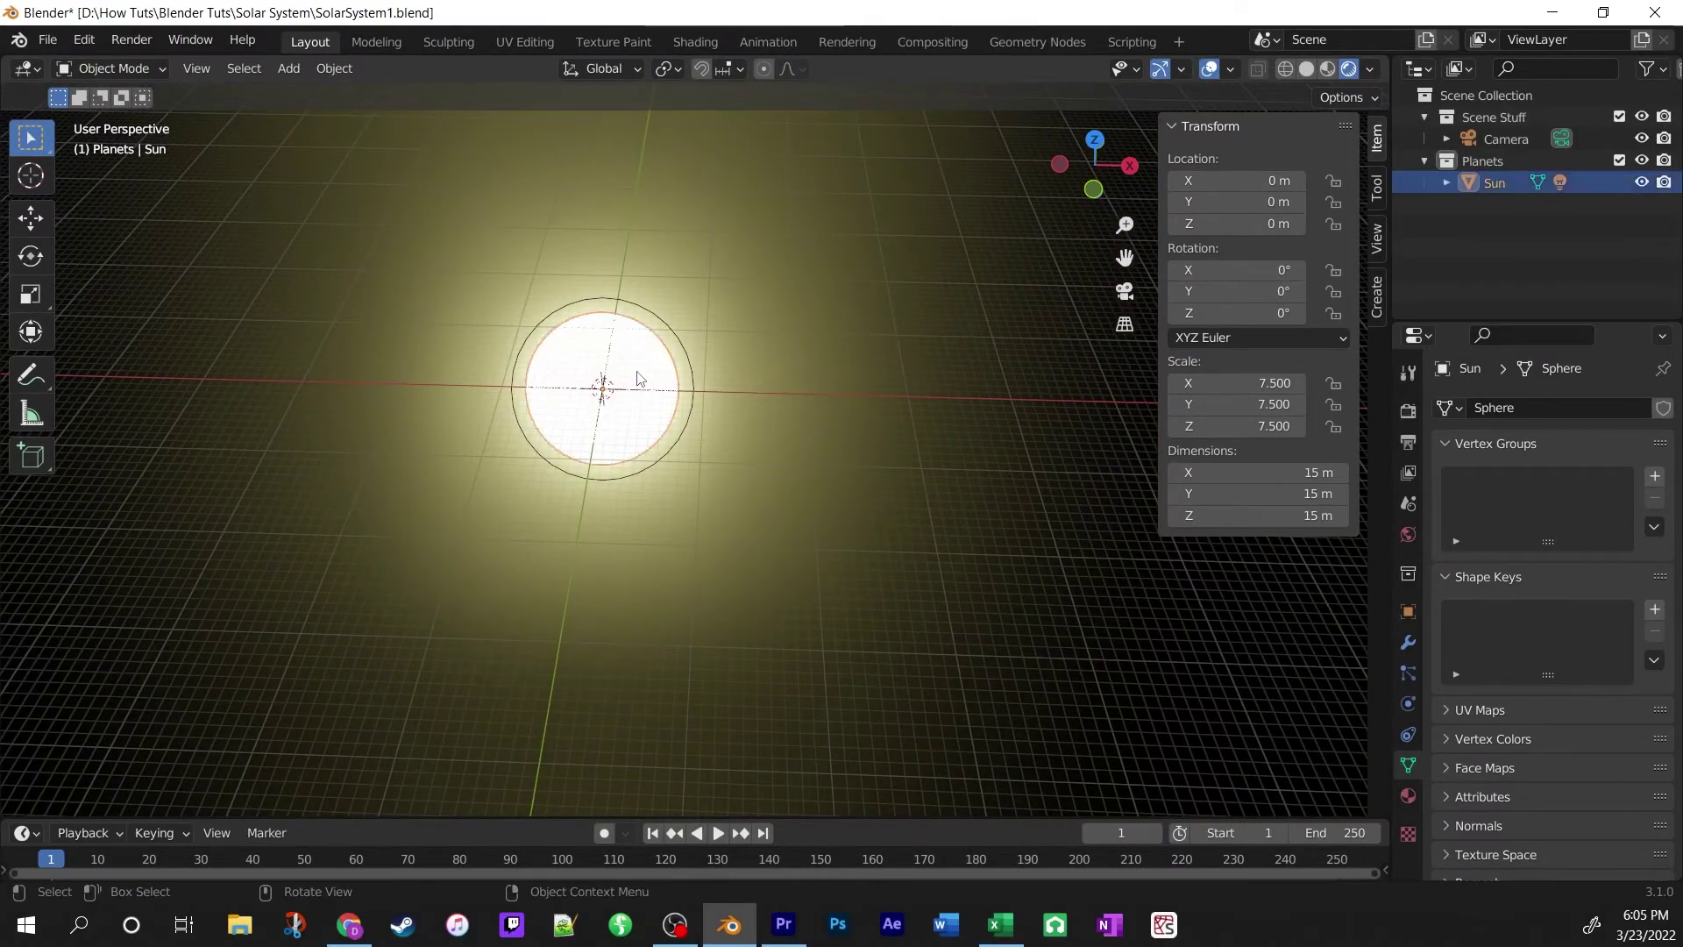
left_click(1445, 182)
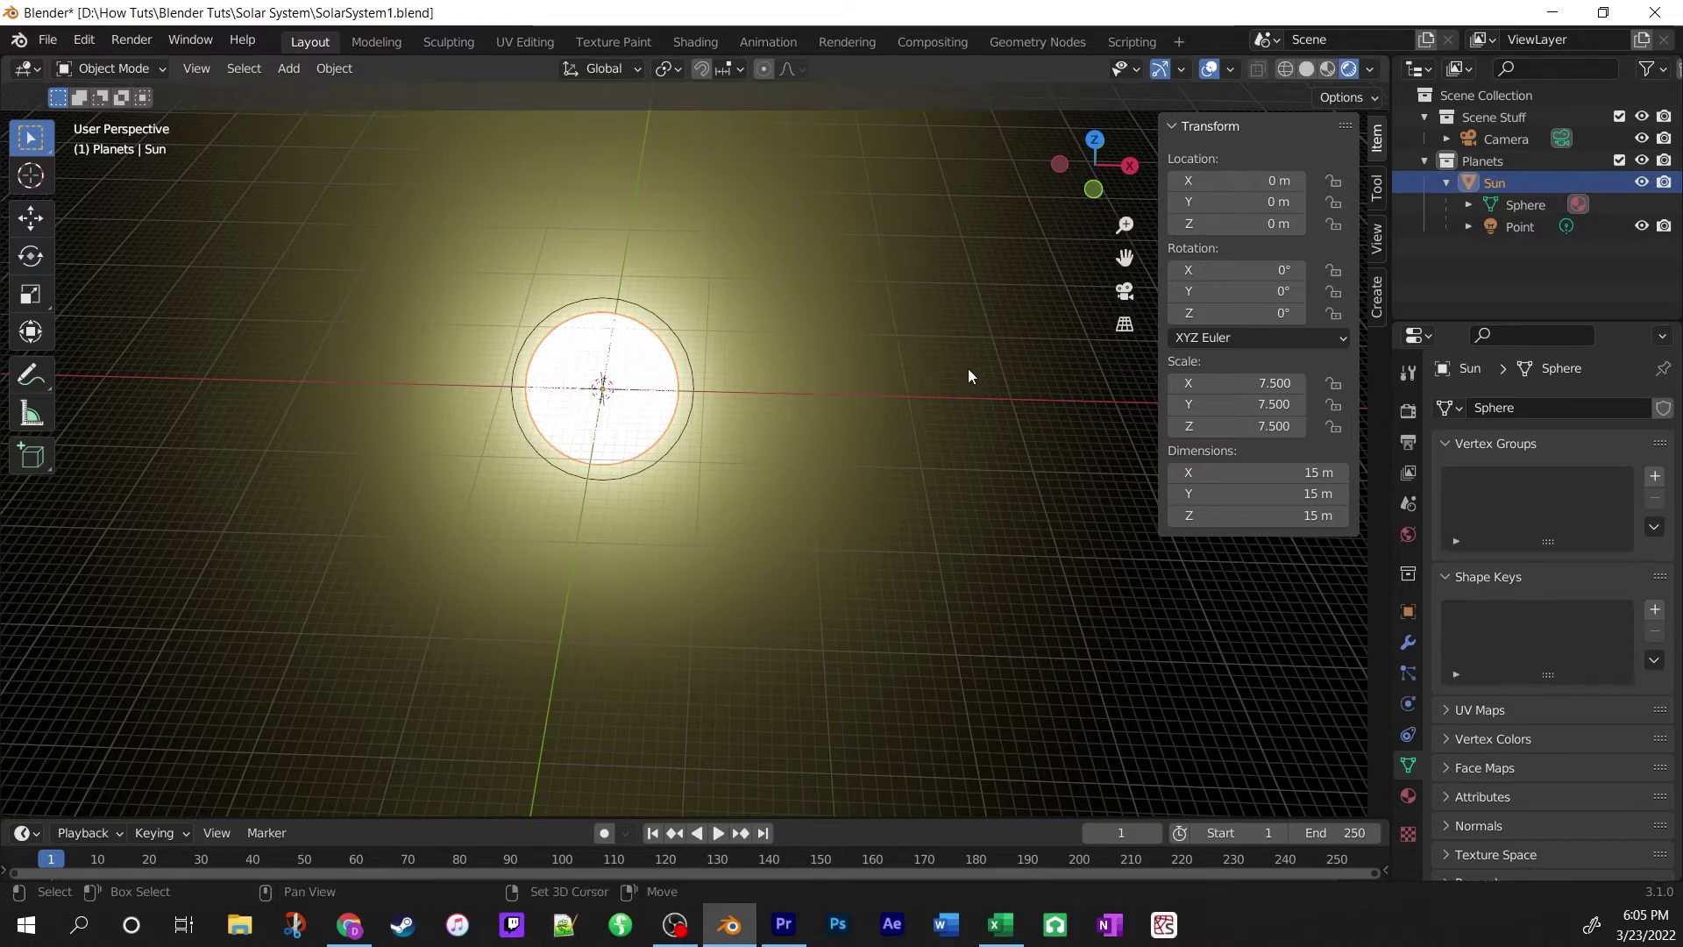
key("shift+d")
key("Escape")
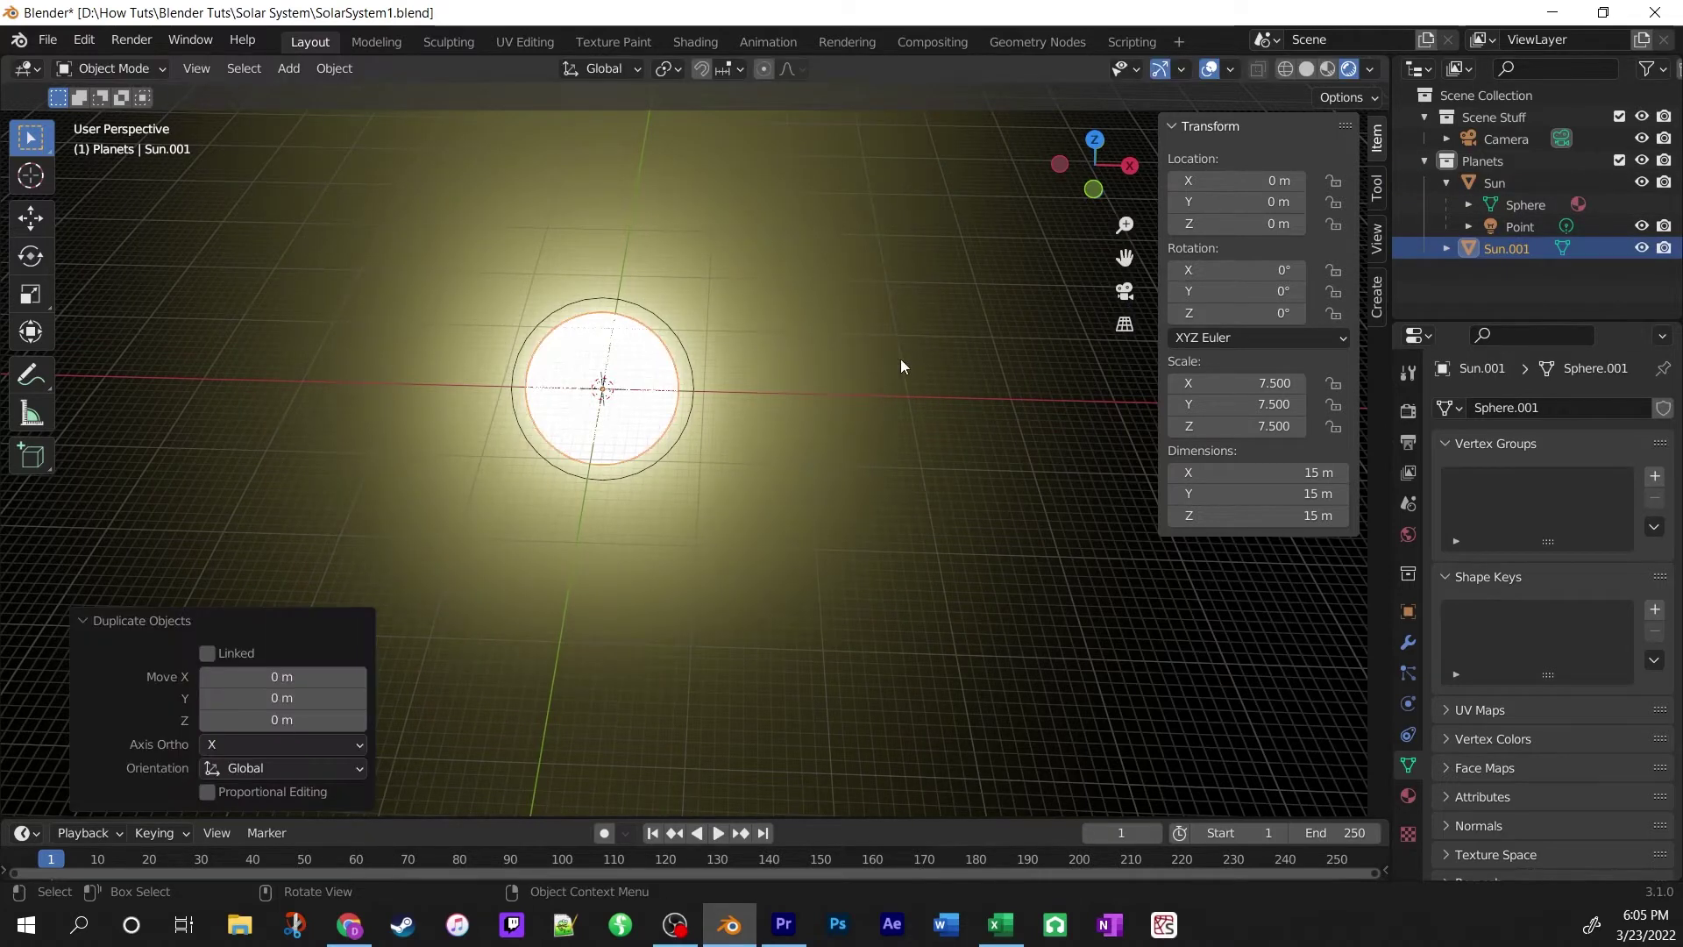
left_click(49, 223)
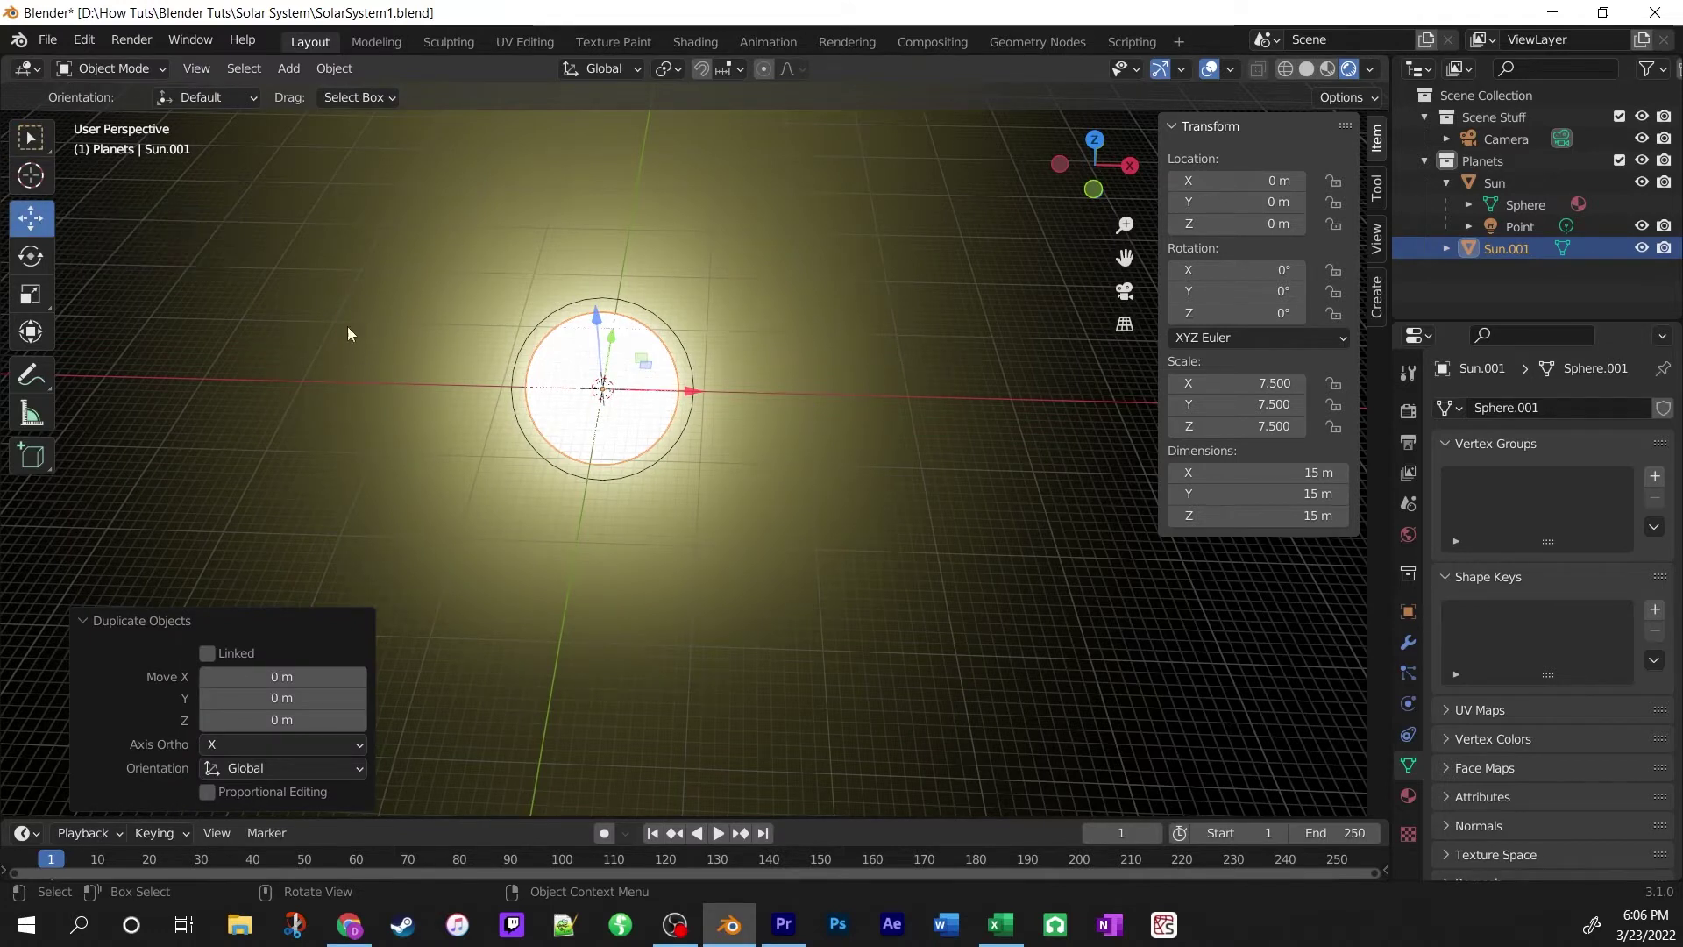
left_click_drag(690, 393, 939, 419)
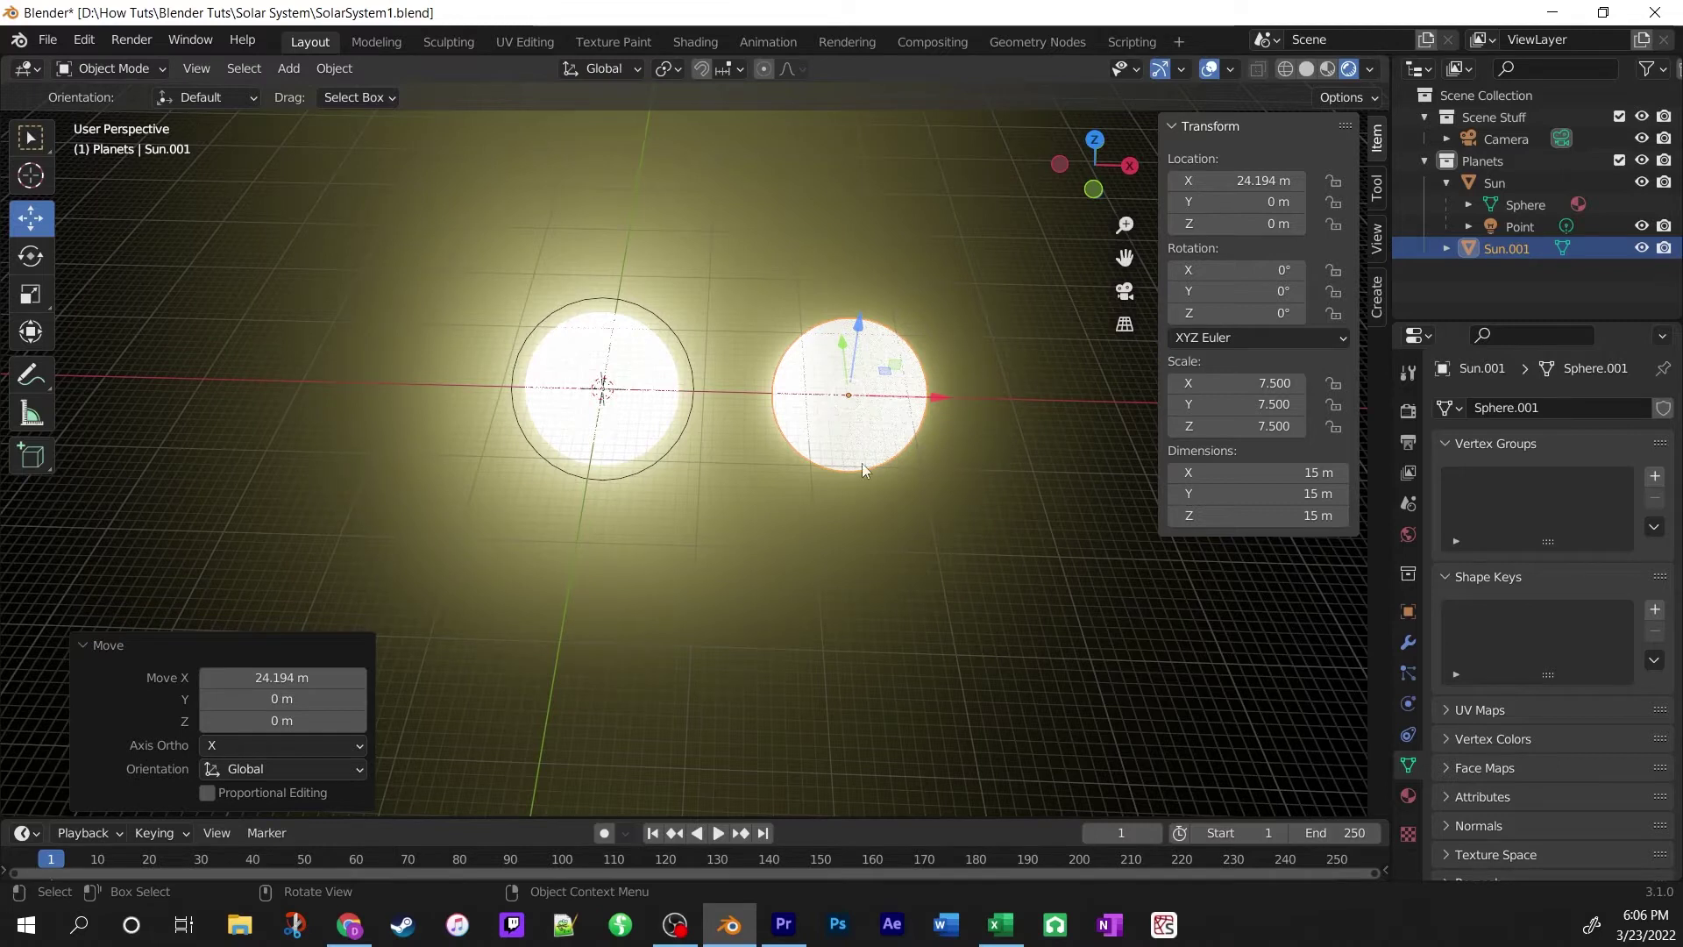
left_click(1447, 249)
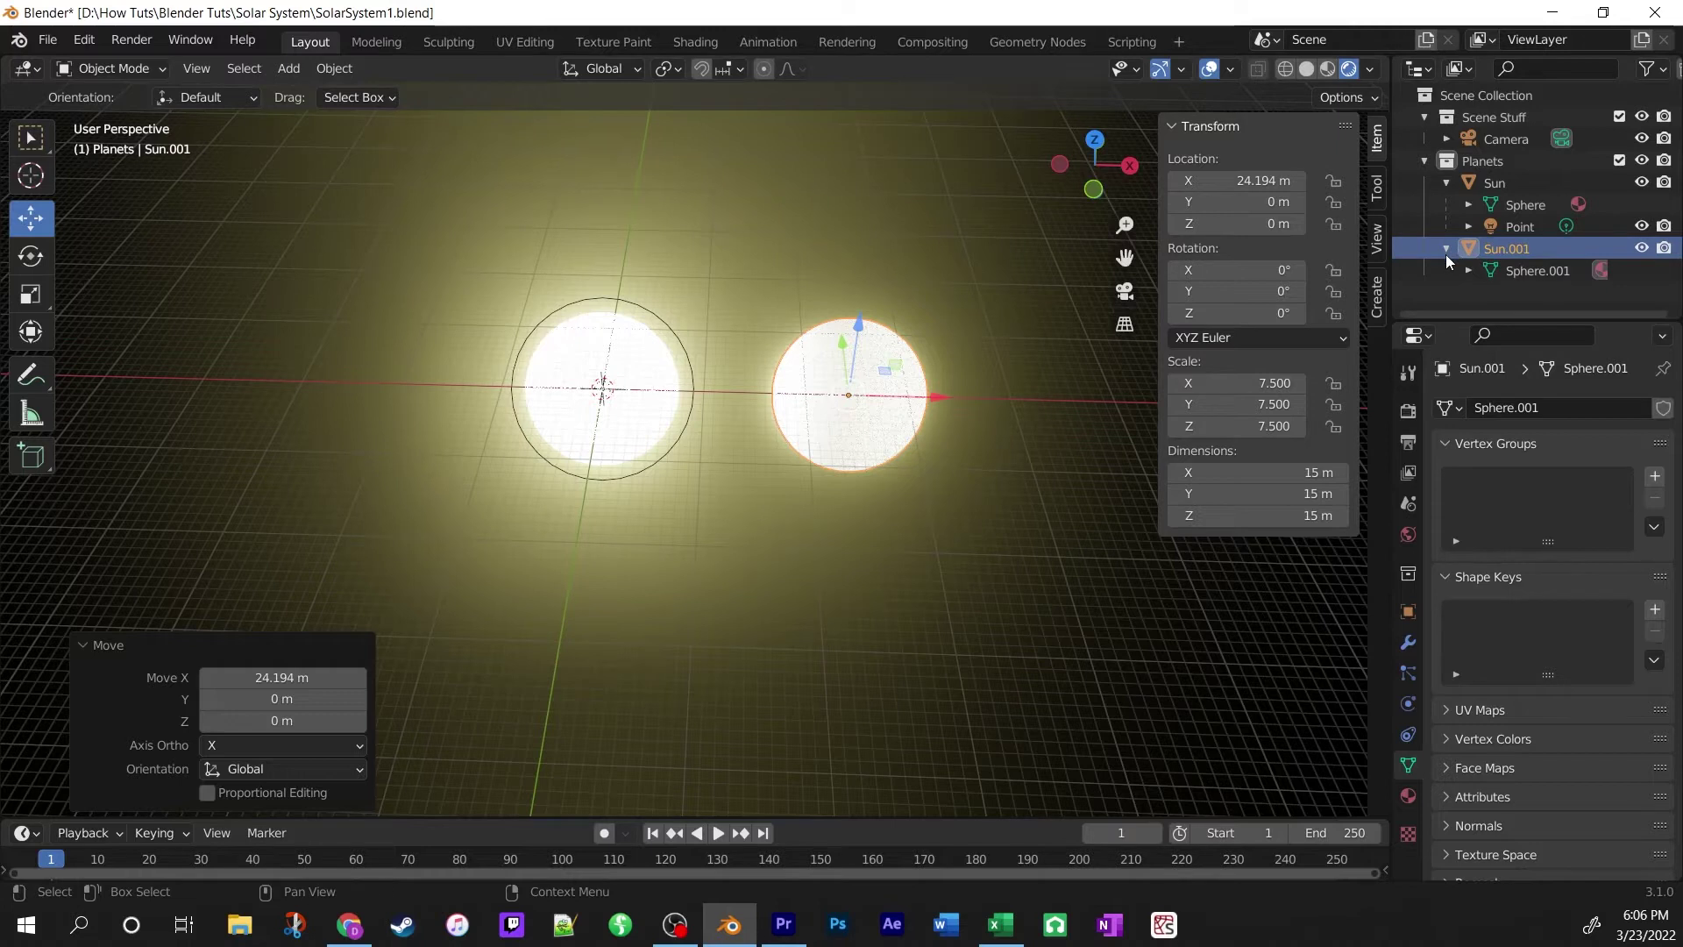
left_click(1447, 249)
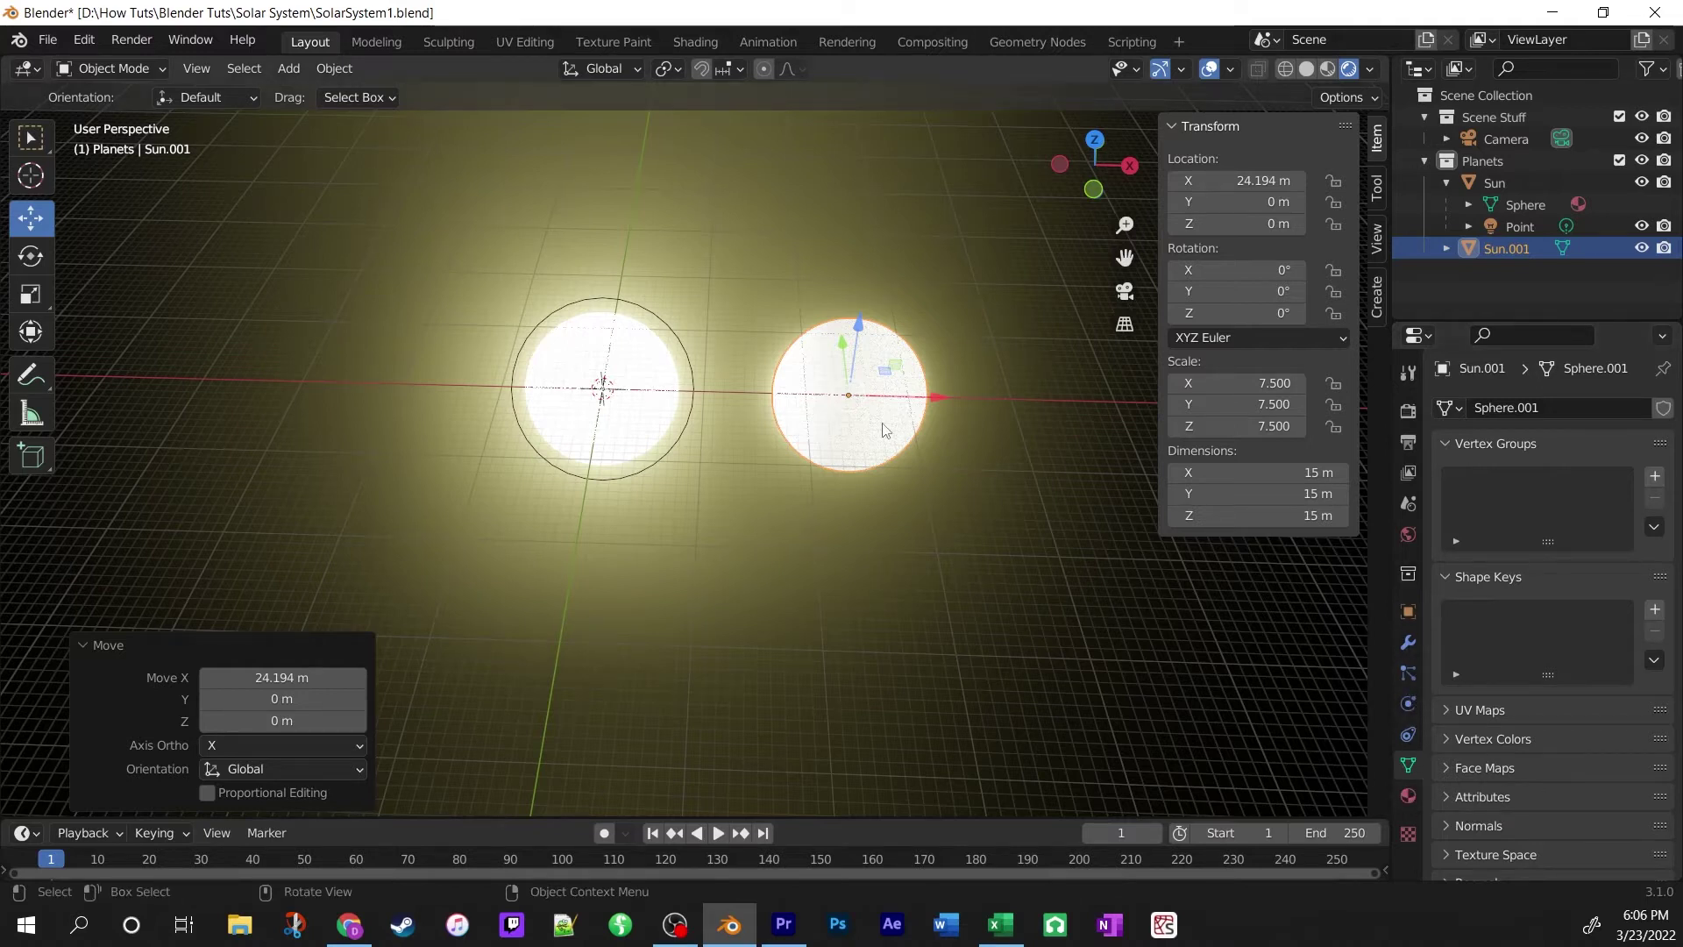
Give the copied sphere its own material named Mercury and rename the object Mercury.
left_click(896, 441)
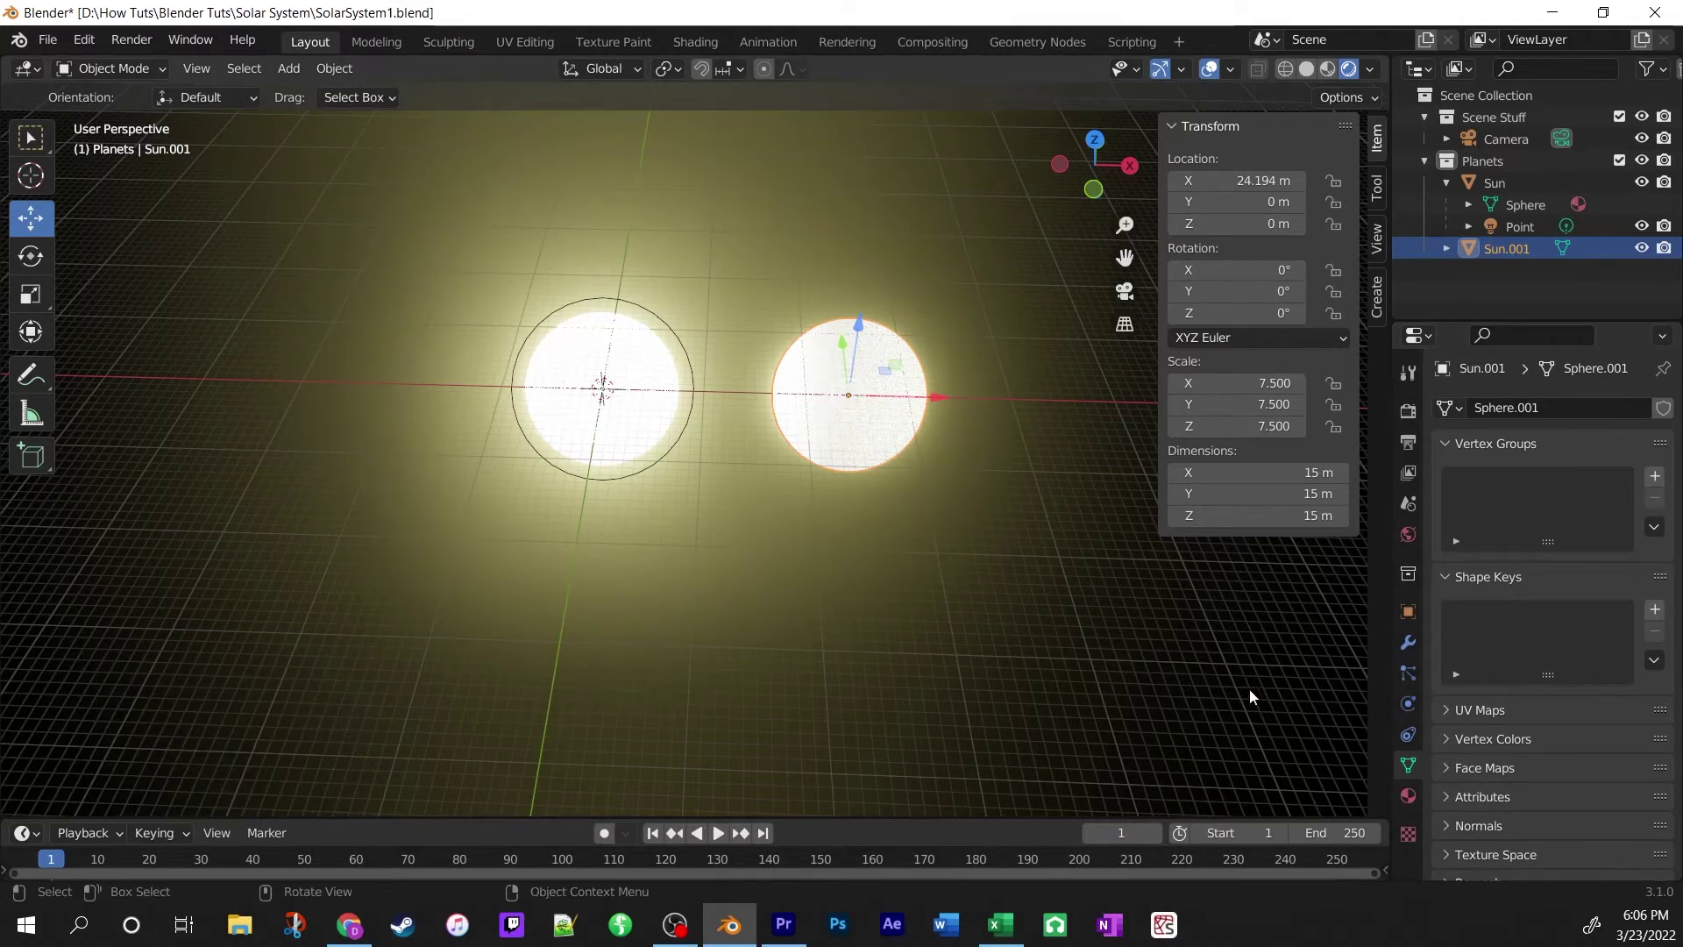
left_click(1408, 795)
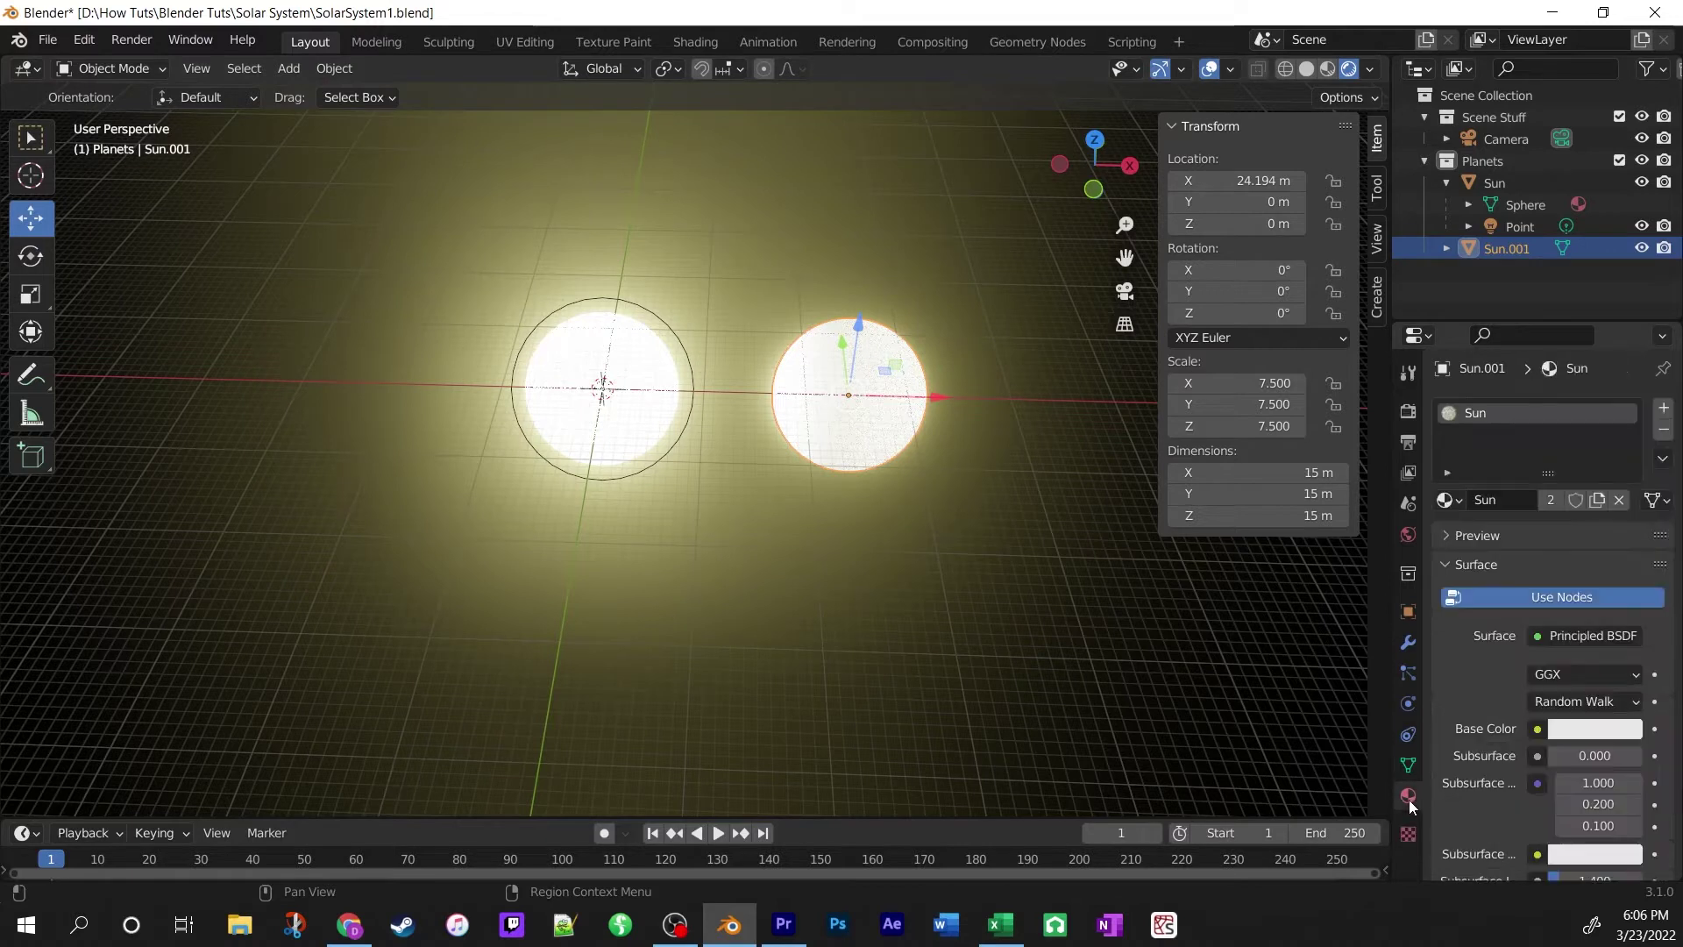
left_click(1551, 498)
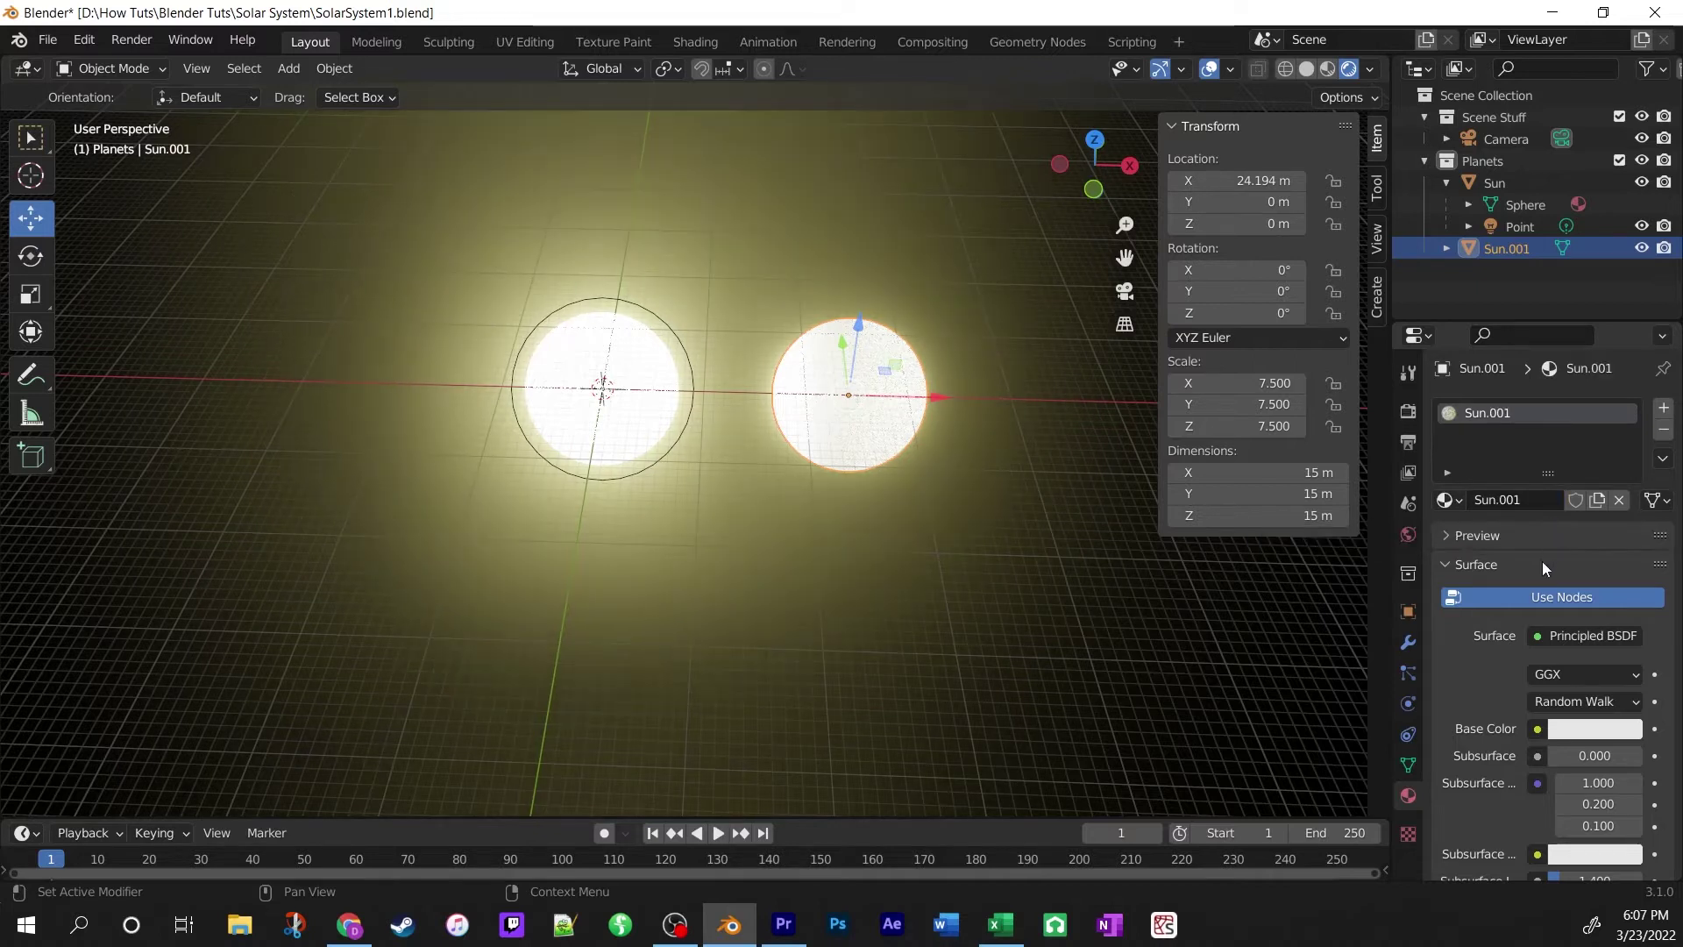
left_click(1510, 501)
type("Mercury")
key("Return")
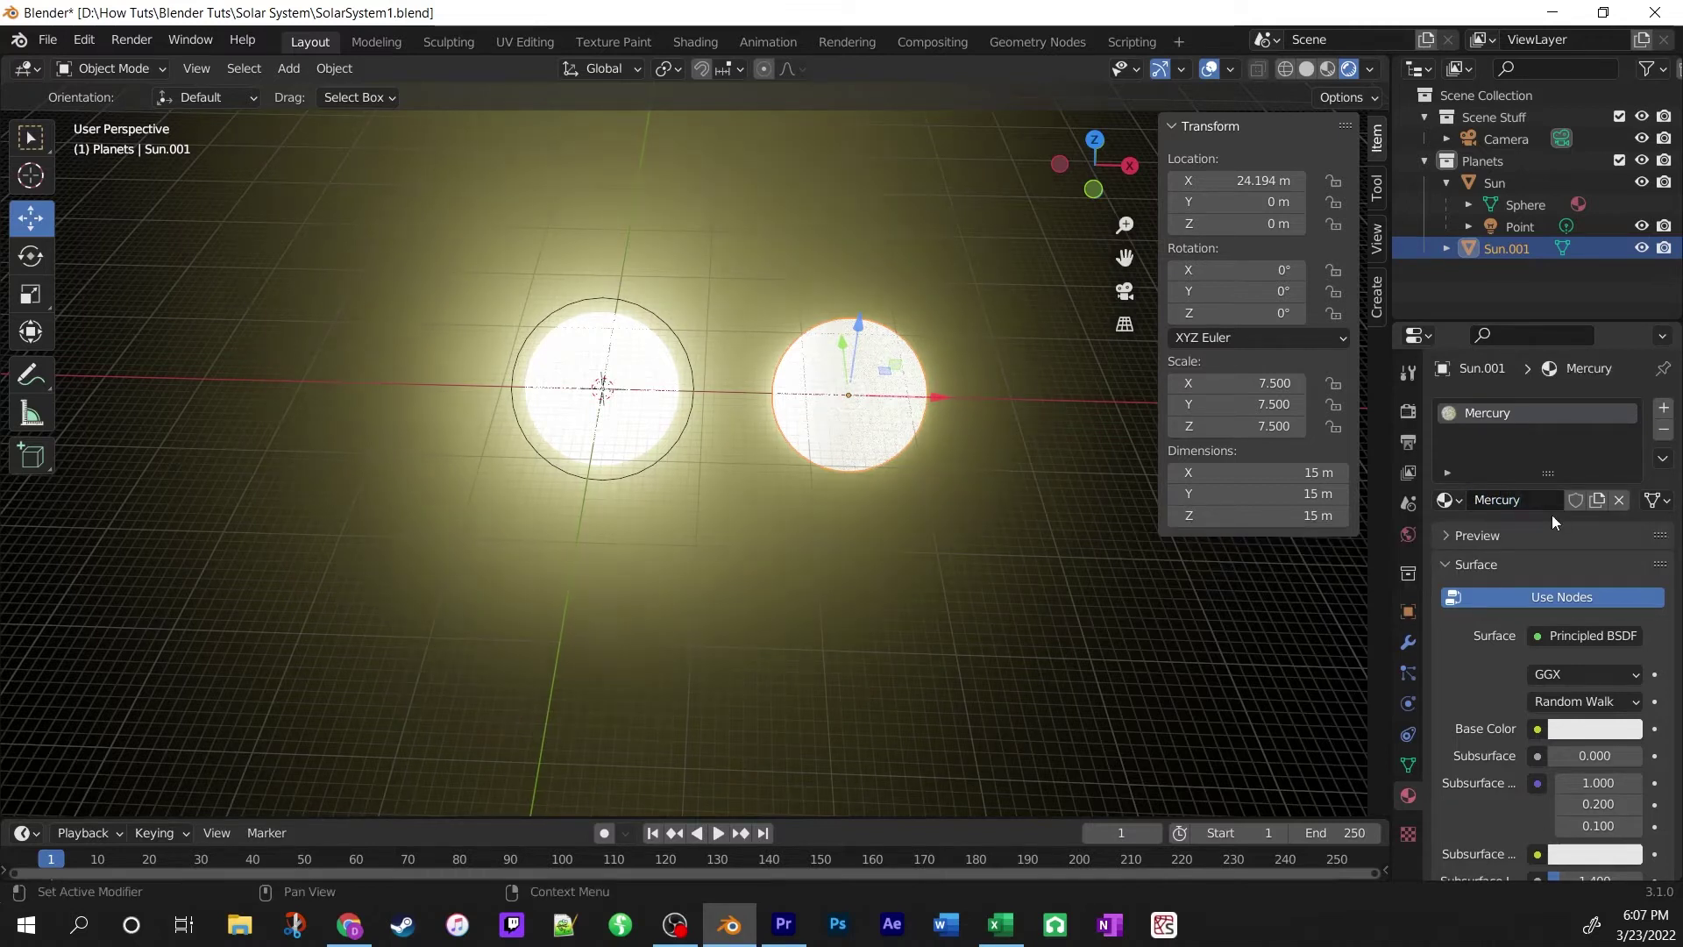
double_click(1506, 249)
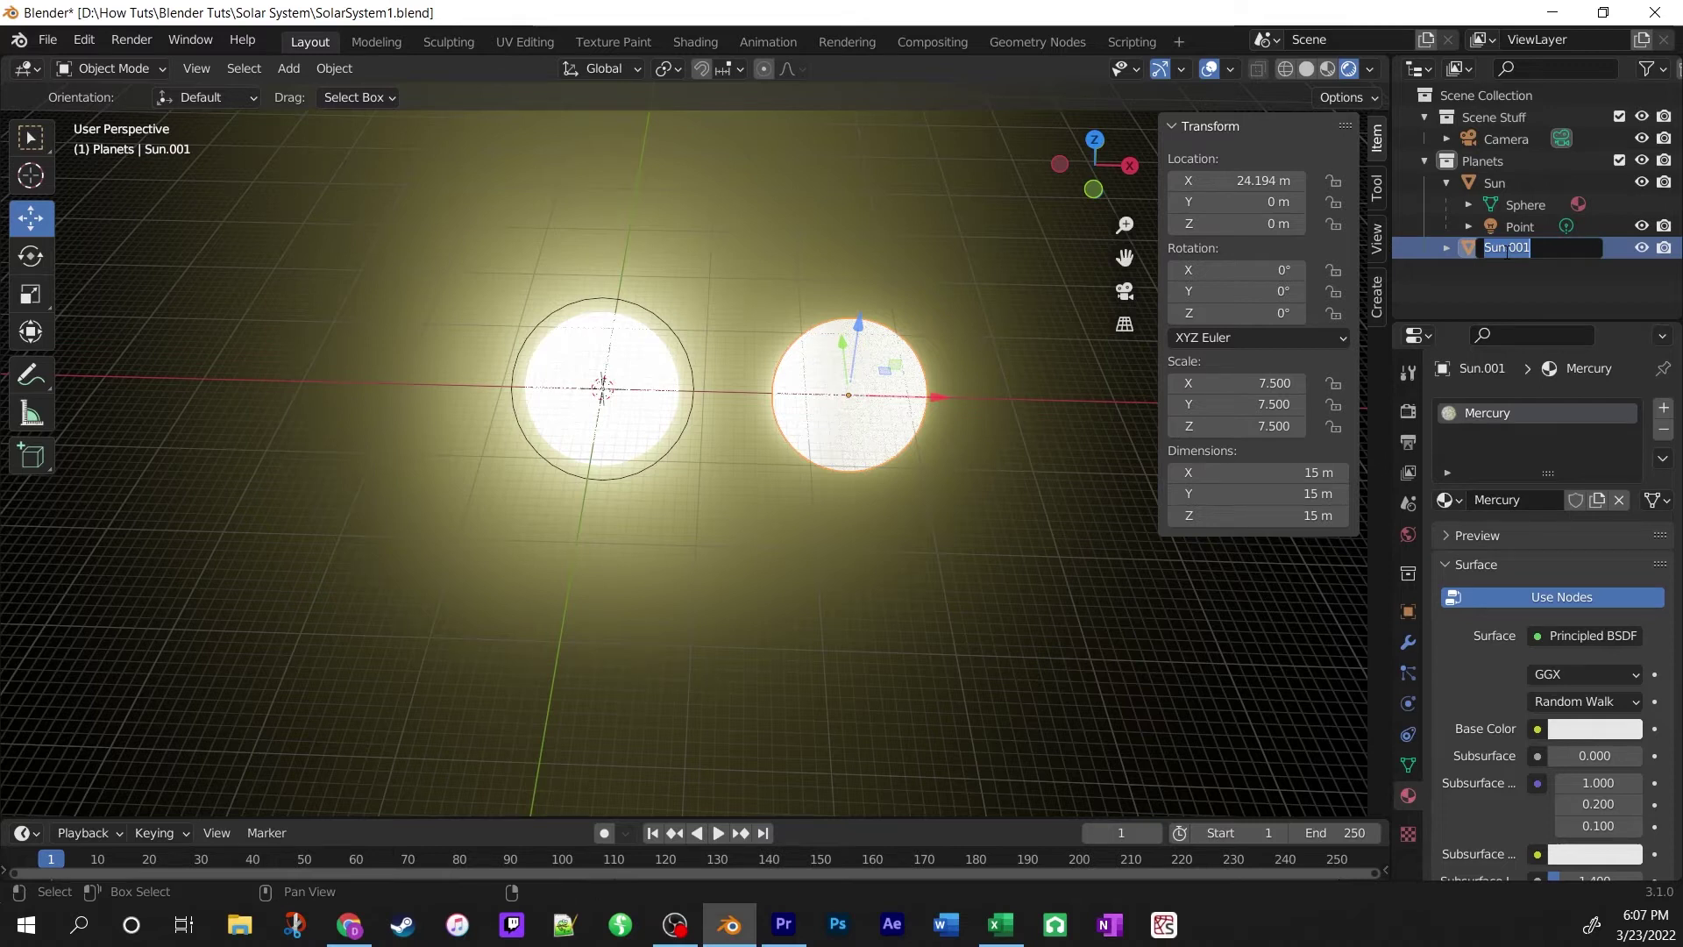
type("Mercury")
Confirm the name Mercury, turn its material's emission black and set Alpha to 1.
key("Return")
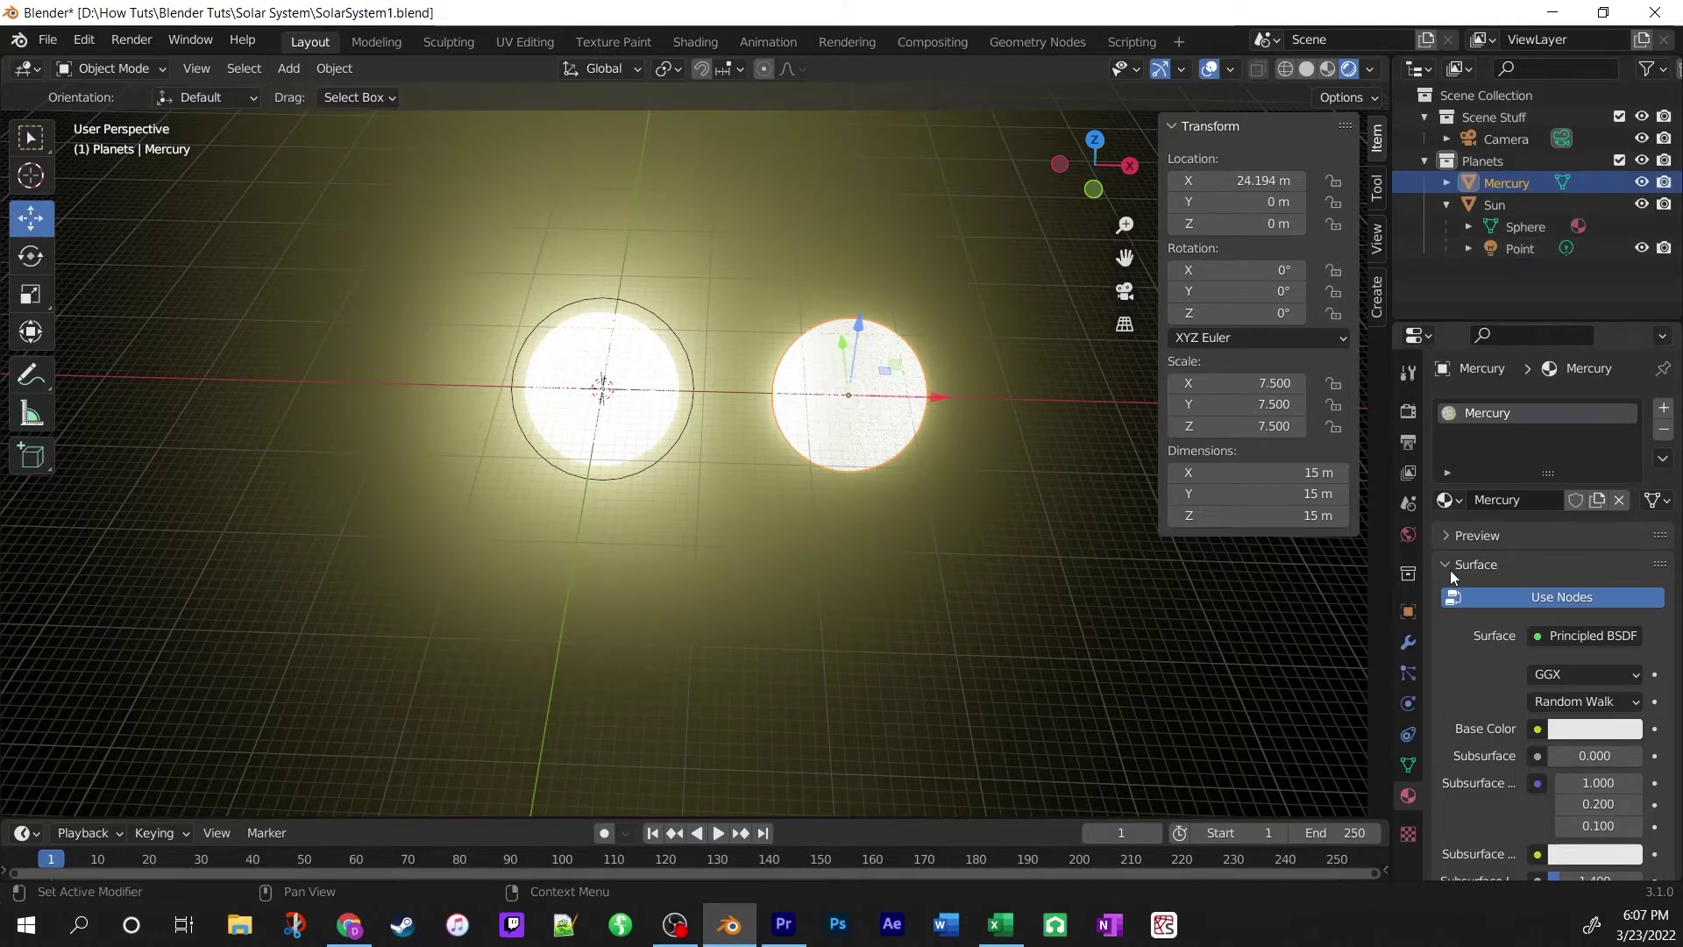
scroll(1453, 571, "down", 2)
scroll(1454, 571, "down", 8)
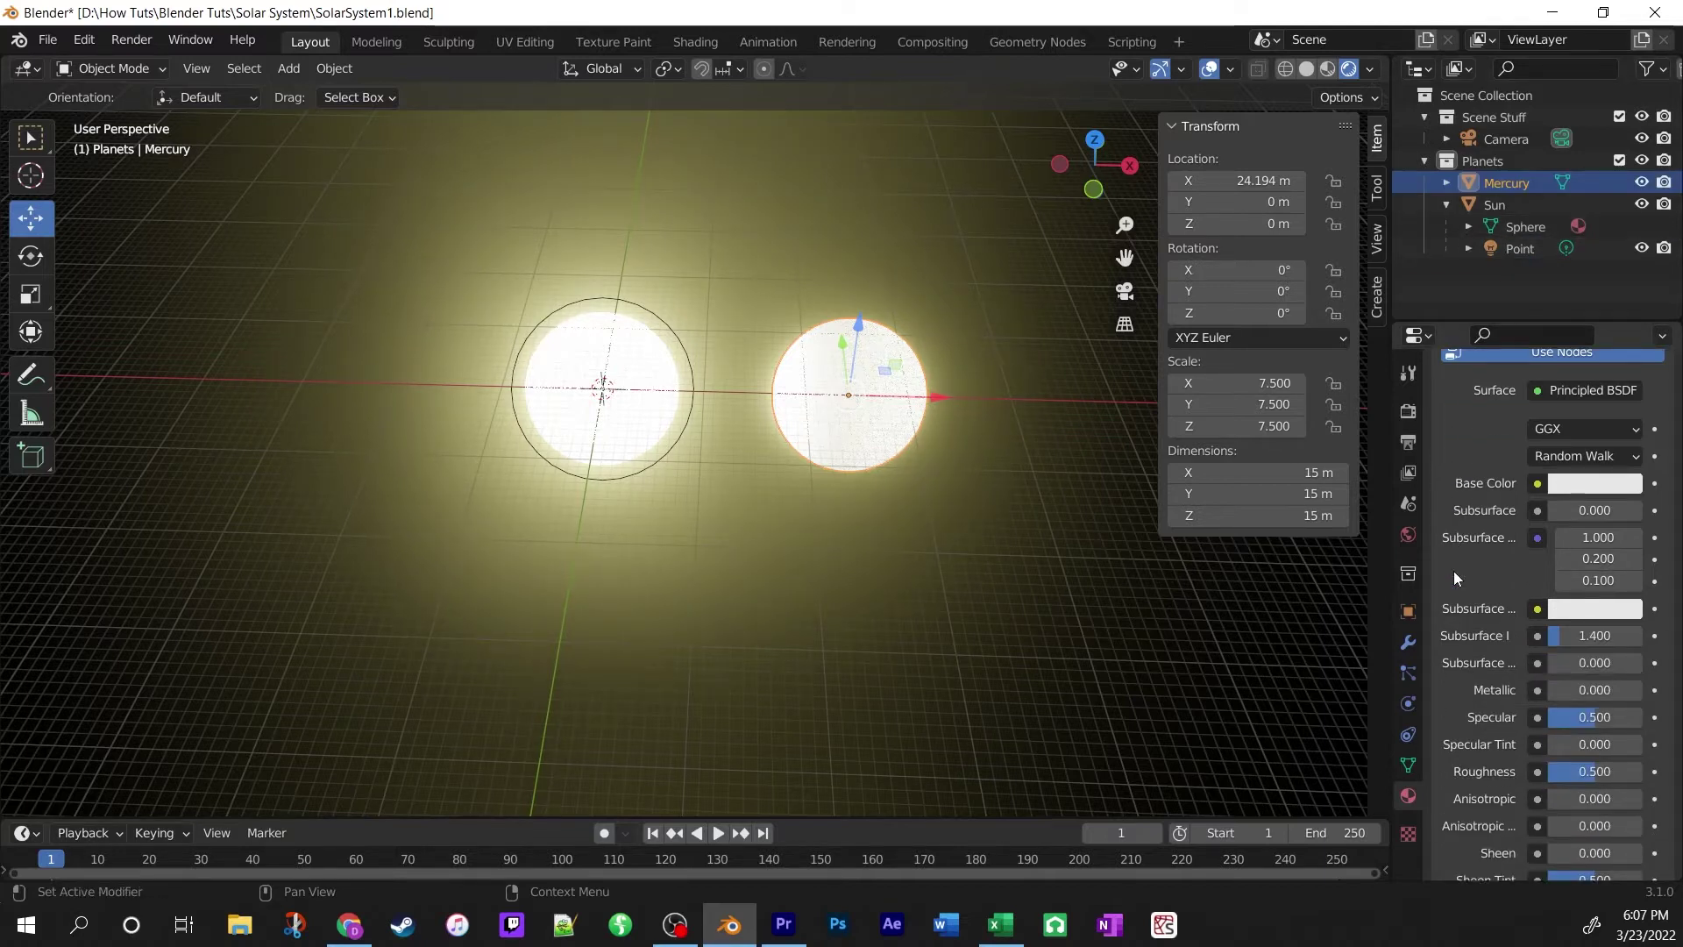
scroll(1454, 570, "down", 11)
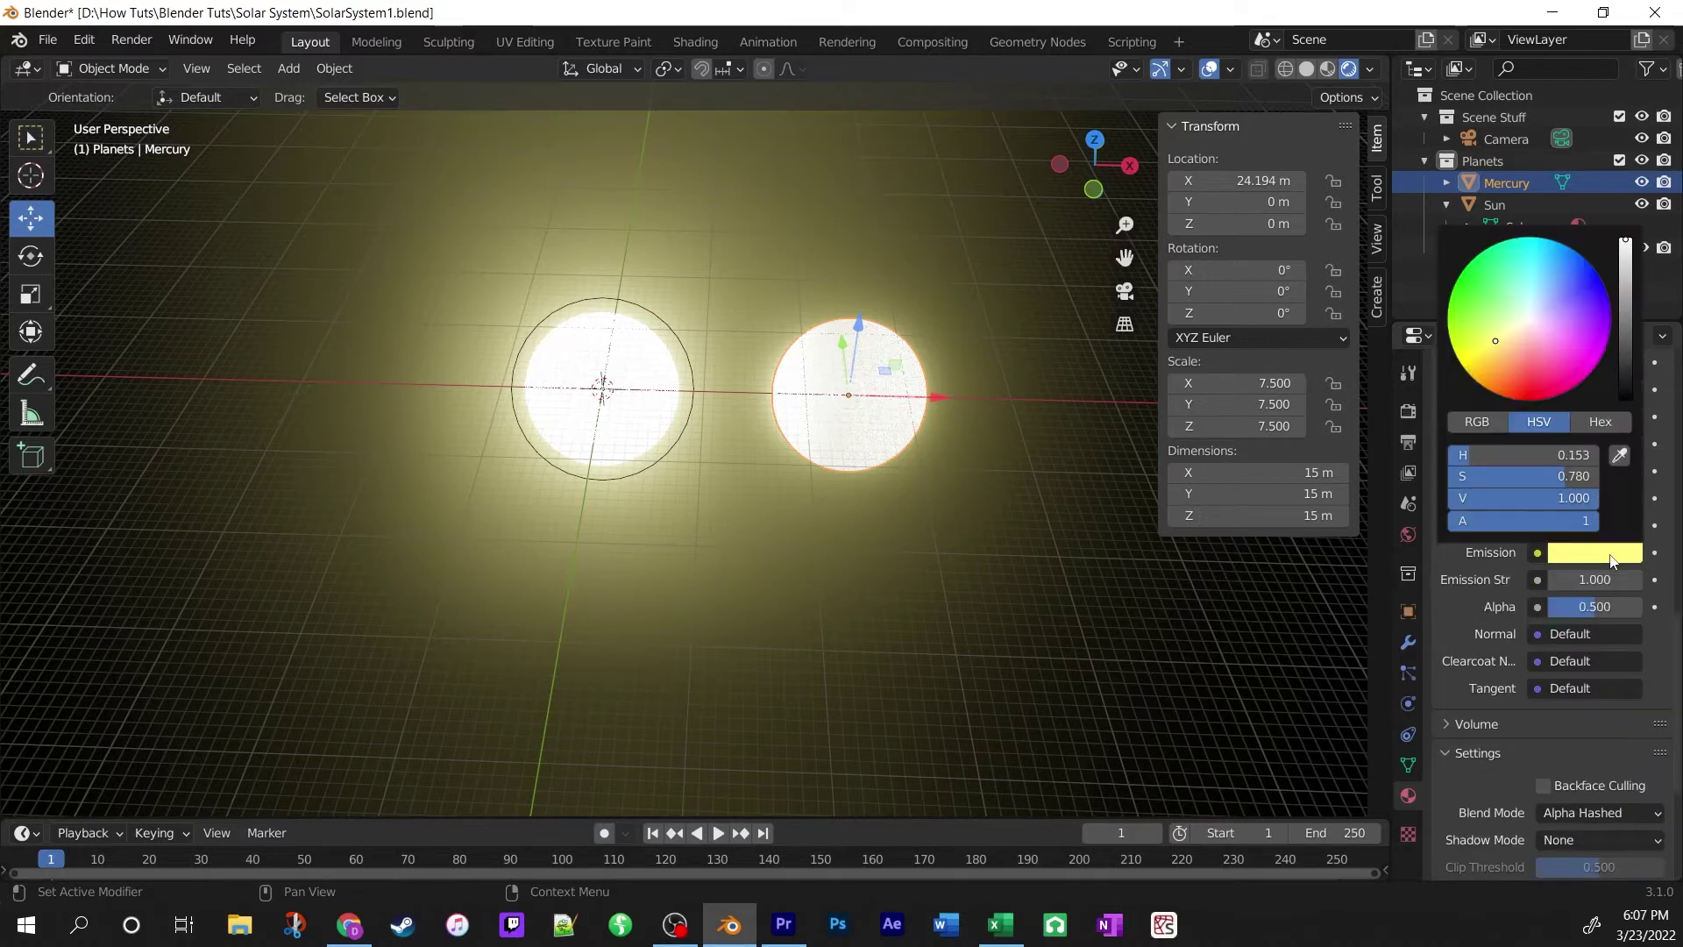
left_click(1612, 558)
left_click_drag(1628, 371, 1627, 412)
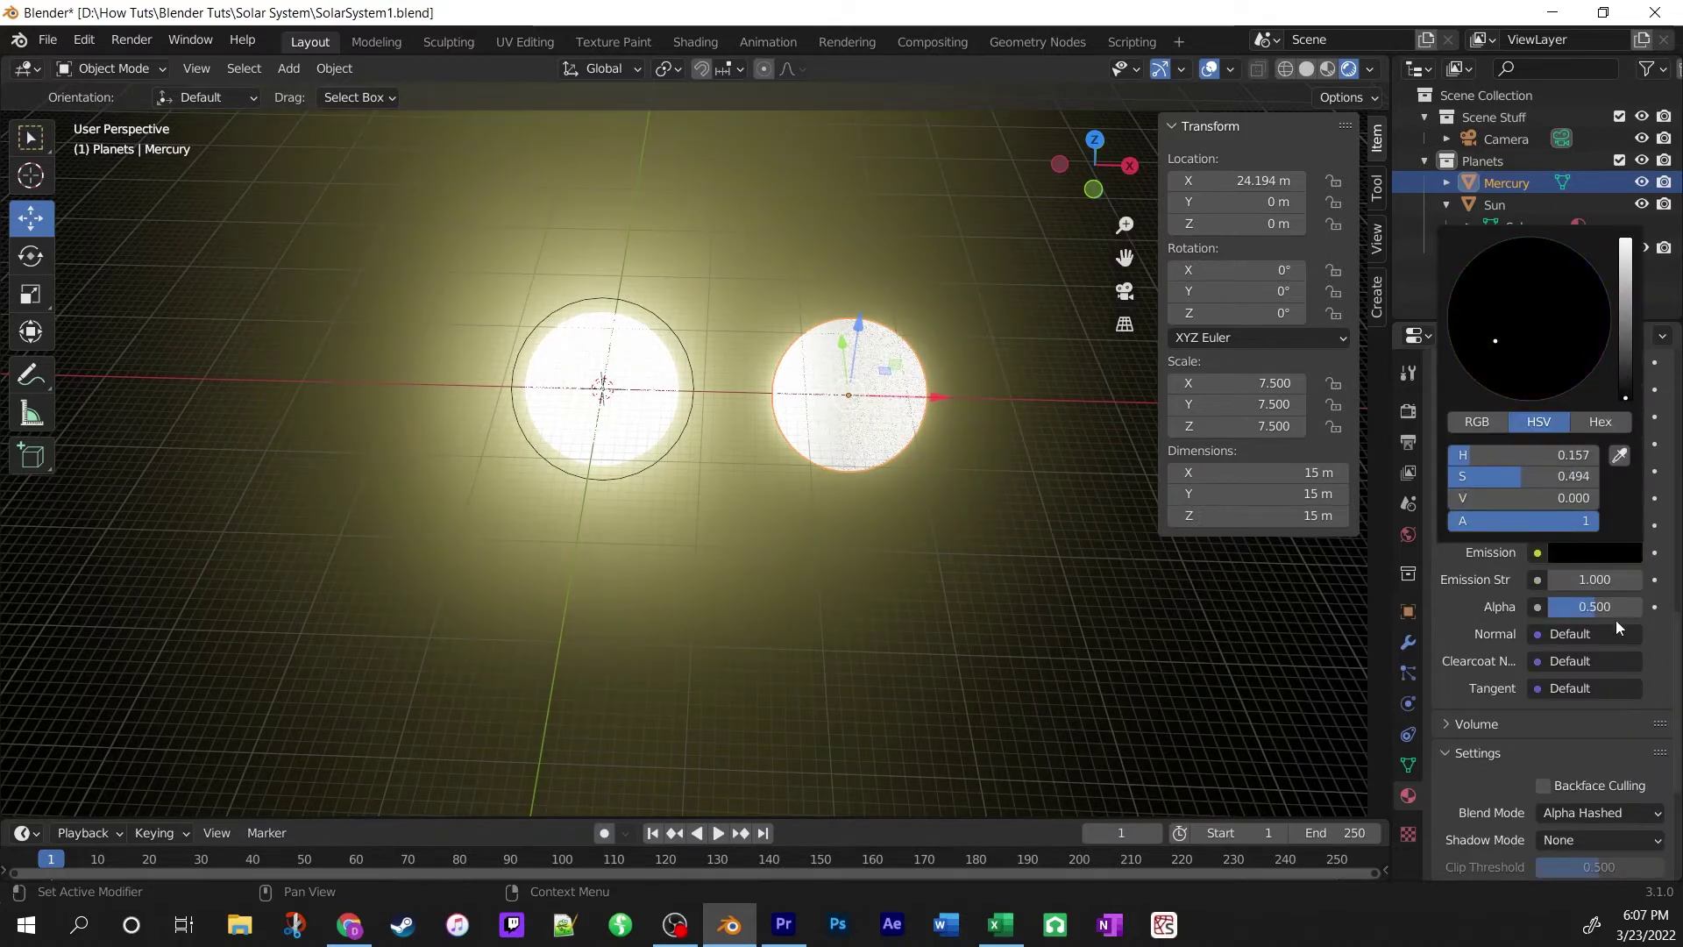
left_click(1583, 608)
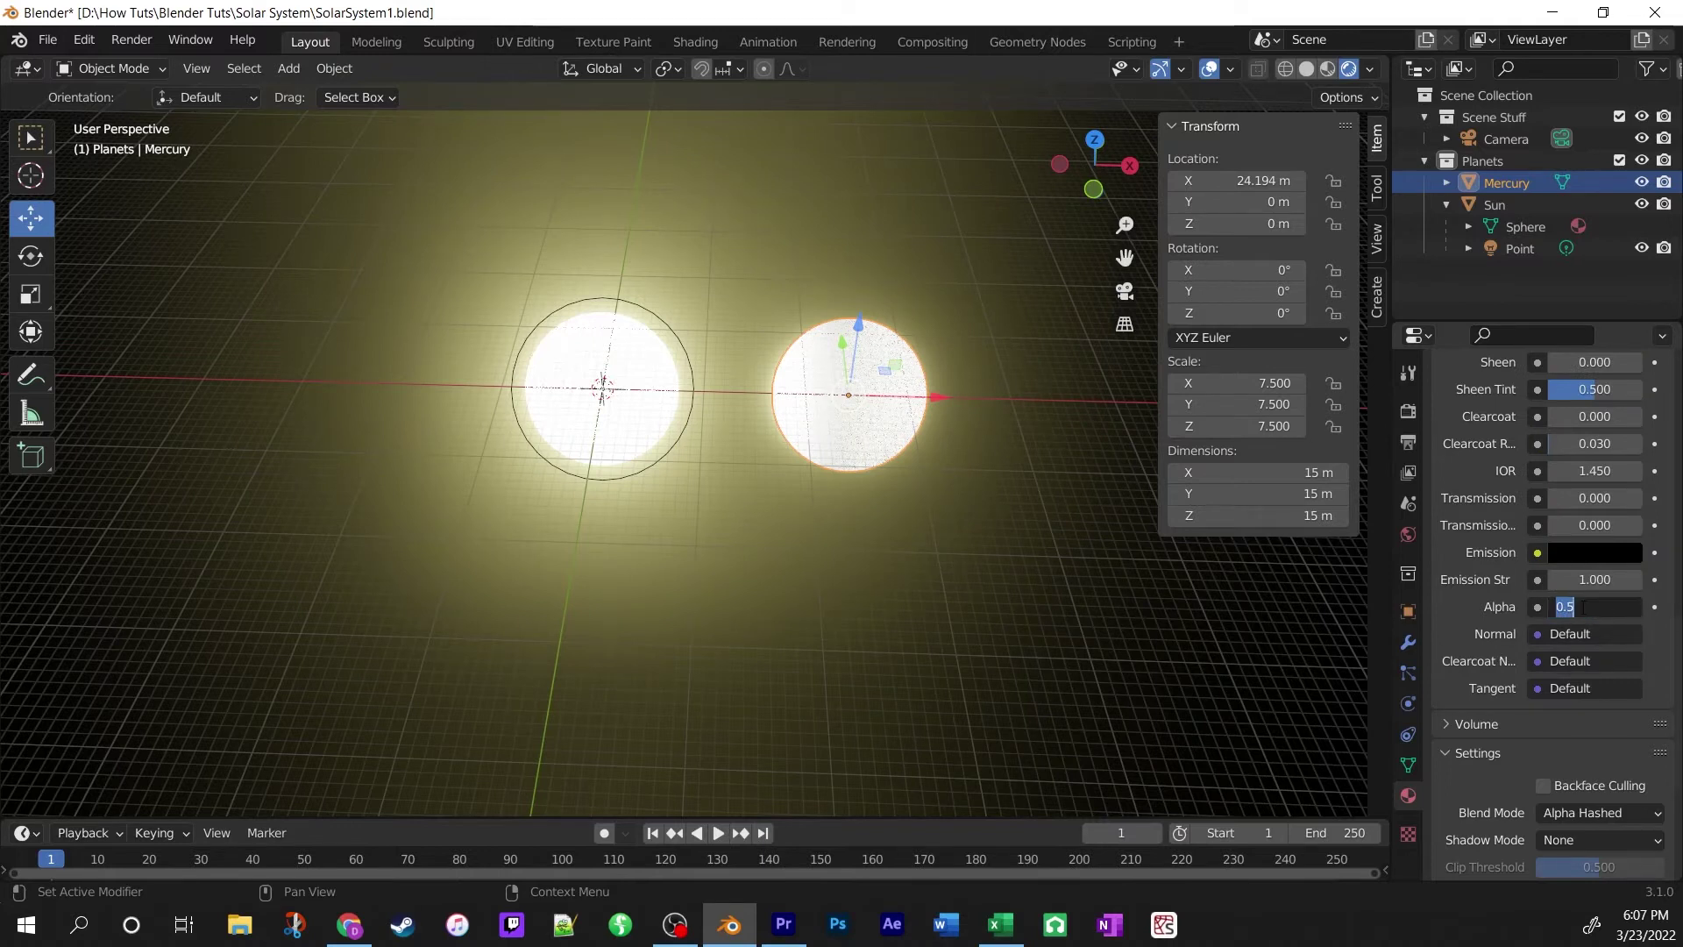
type("1")
key("Return")
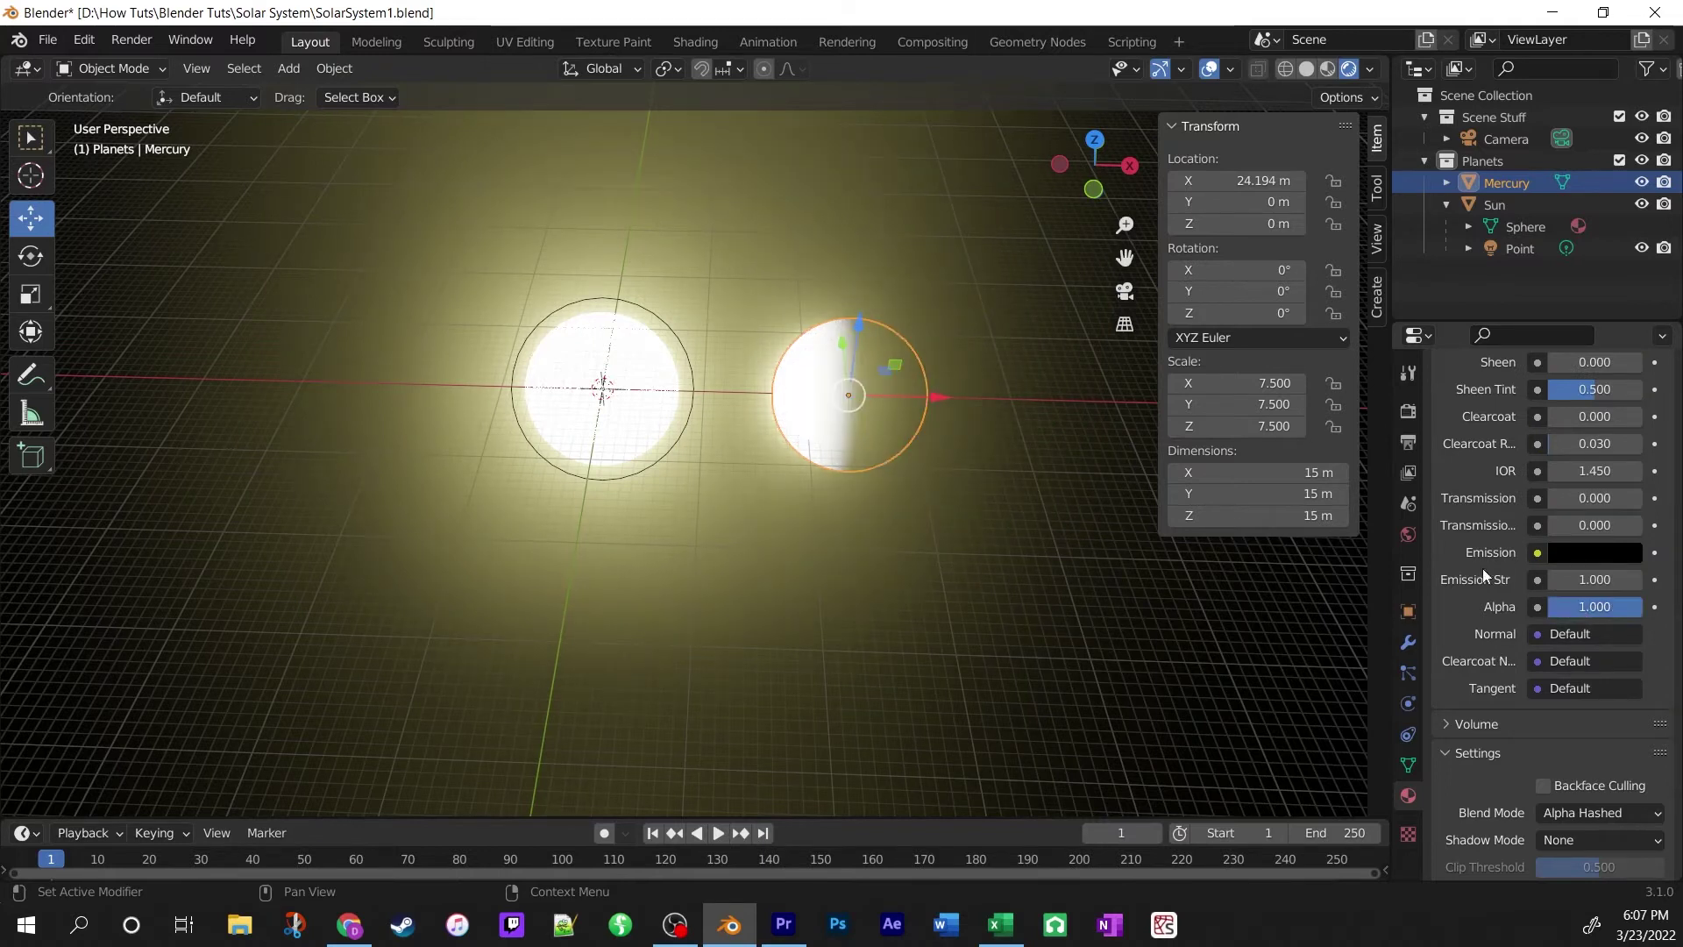
Set both the blend mode and shadow mode of Mercury's material to Opaque.
scroll(1482, 569, "down", 6)
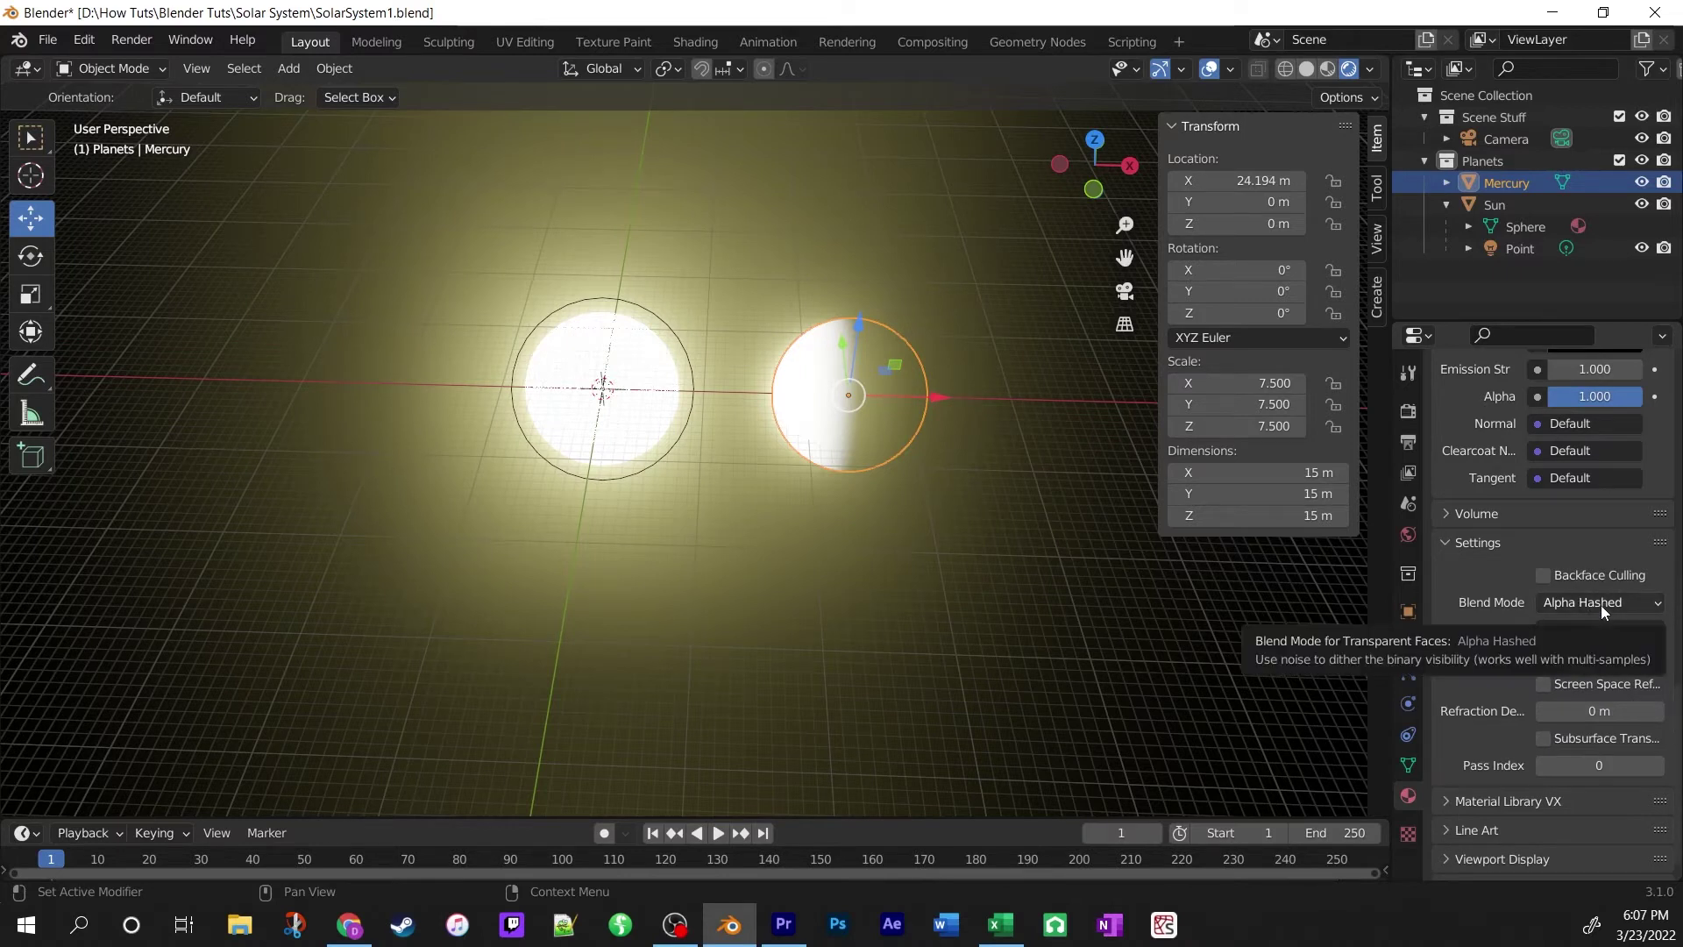
left_click(1601, 605)
left_click(1600, 622)
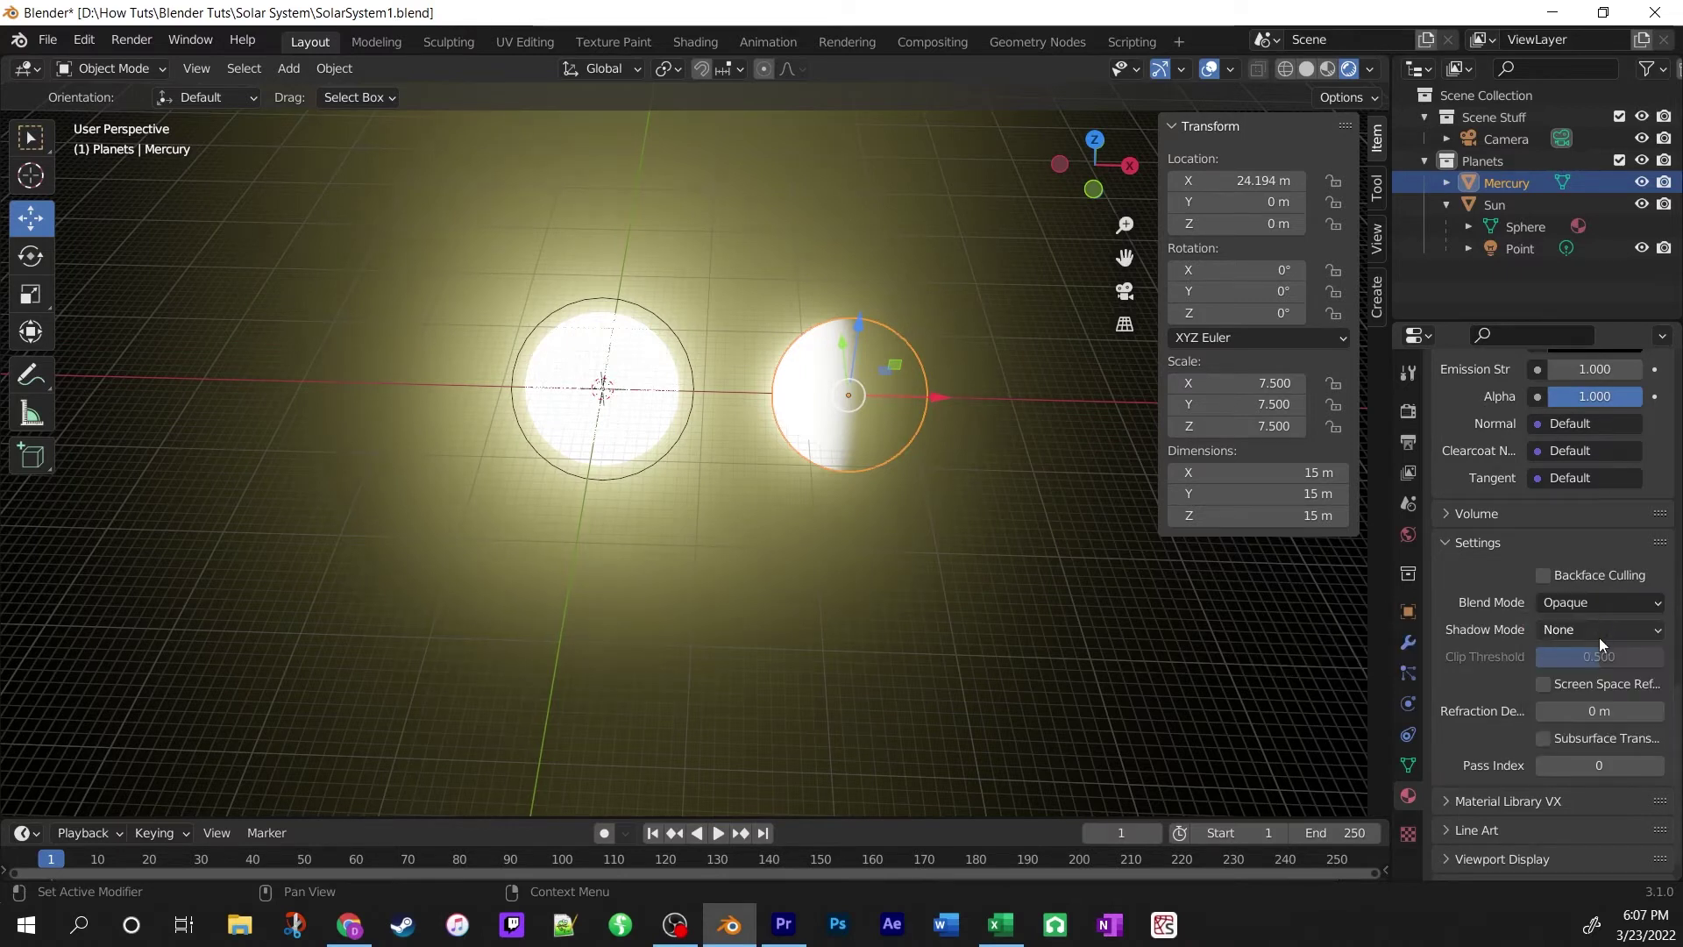
left_click(1599, 632)
left_click(1591, 678)
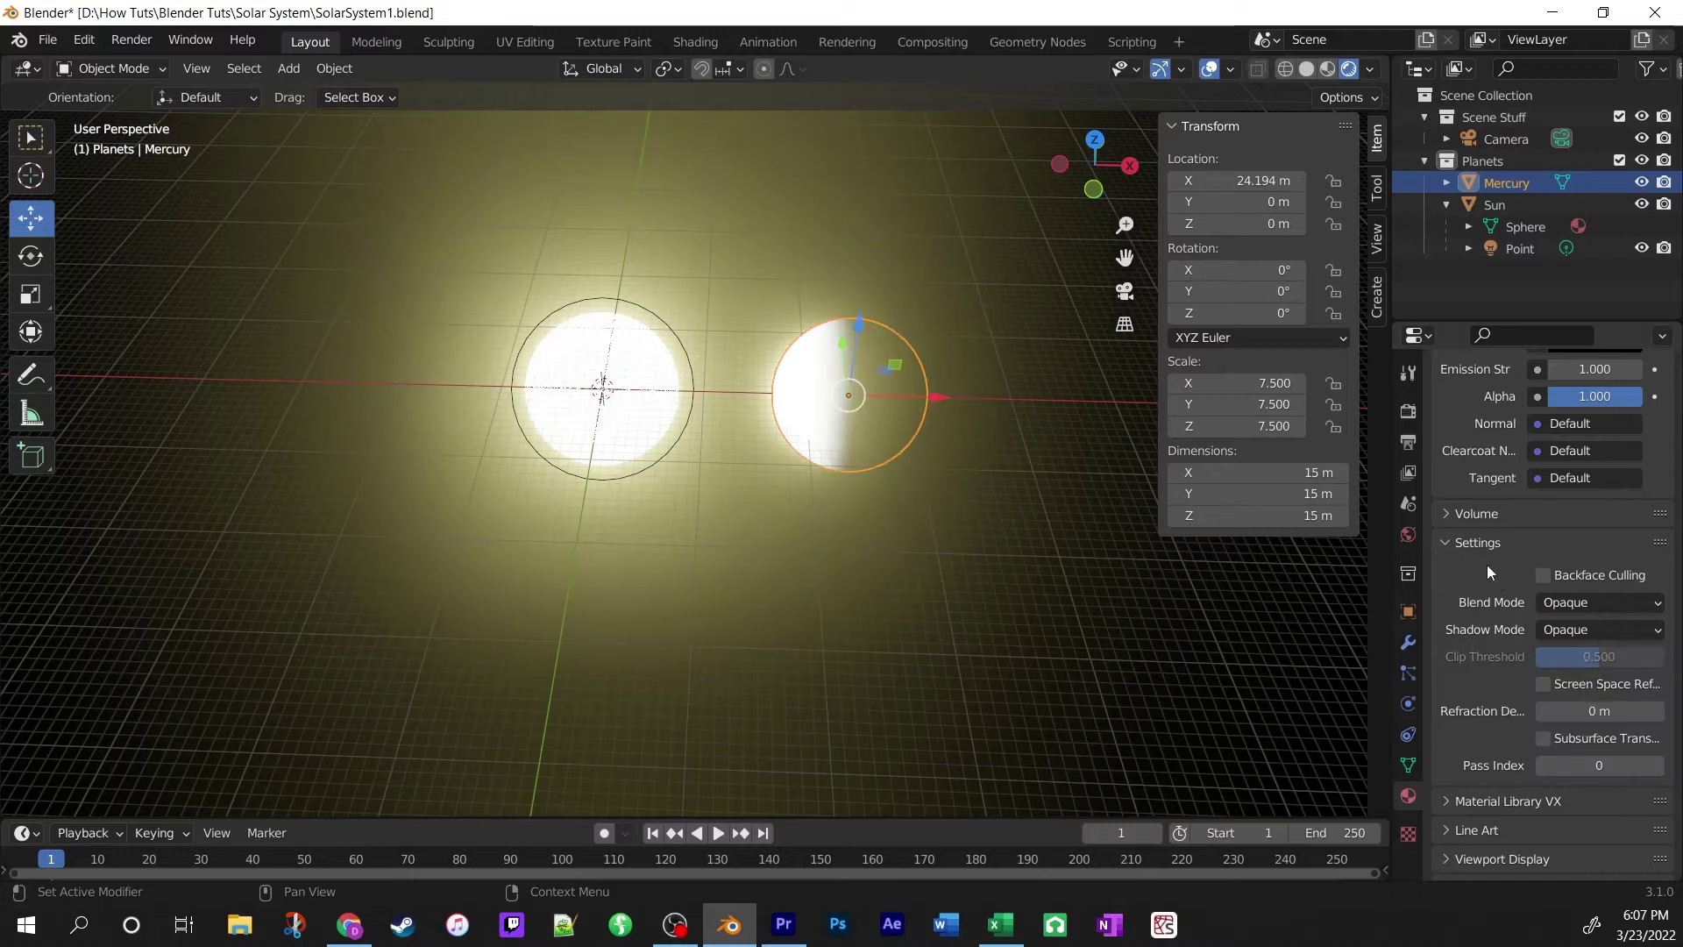
scroll(1486, 566, "up", 3)
scroll(1486, 567, "up", 15)
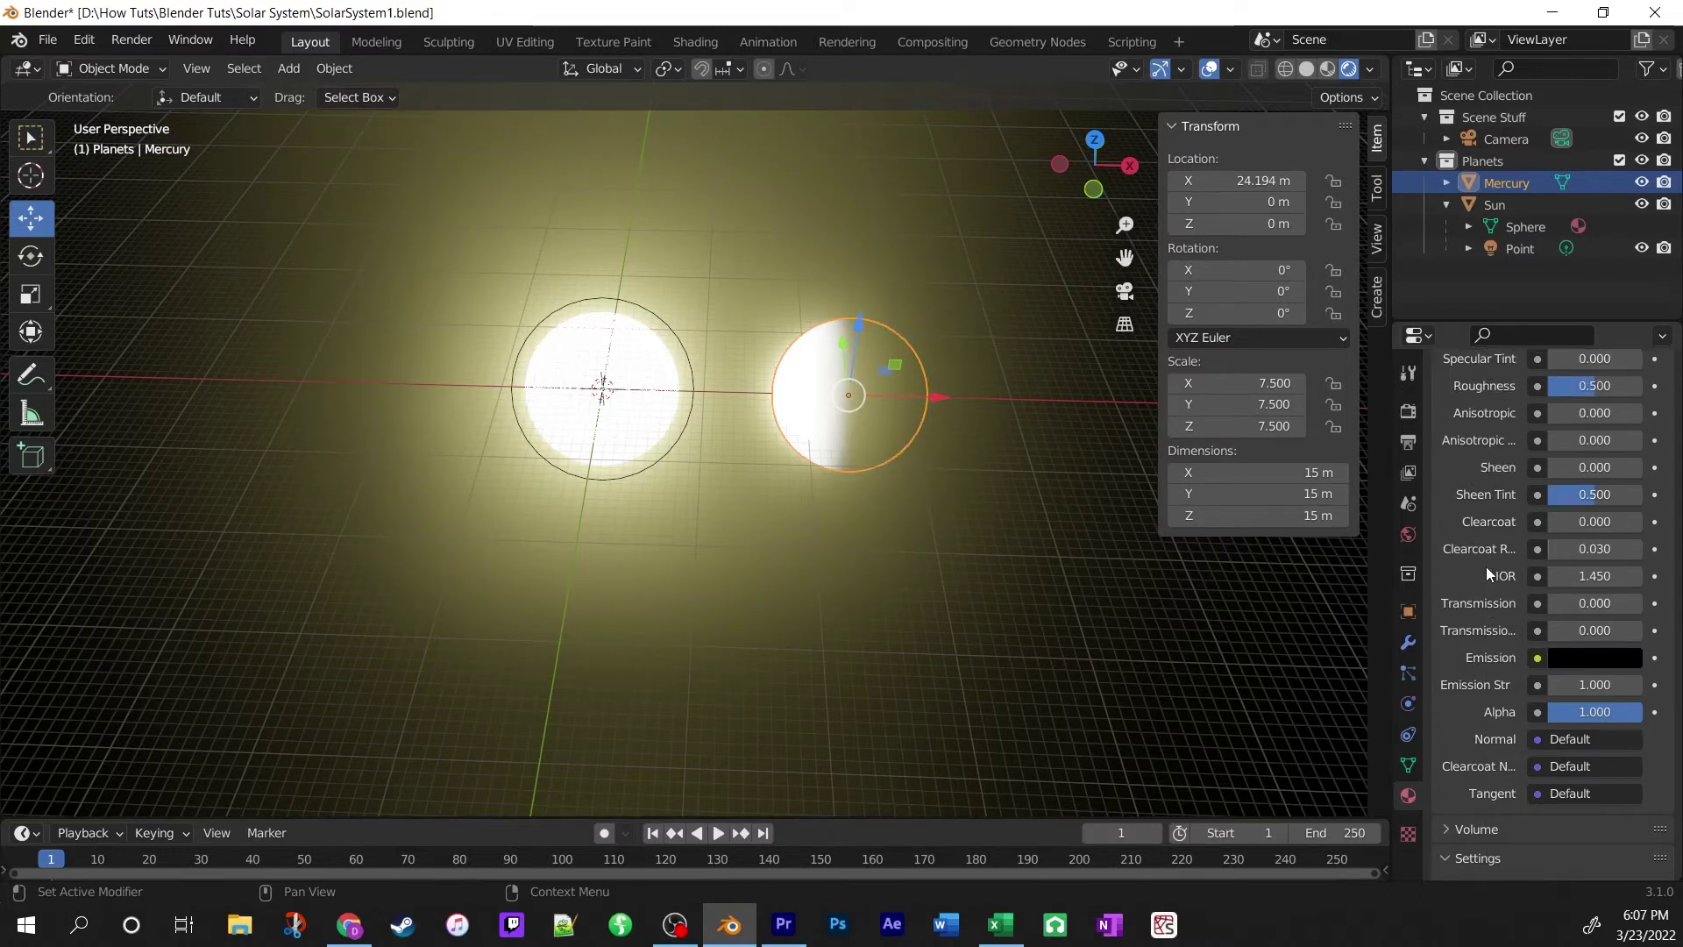
scroll(1486, 566, "up", 8)
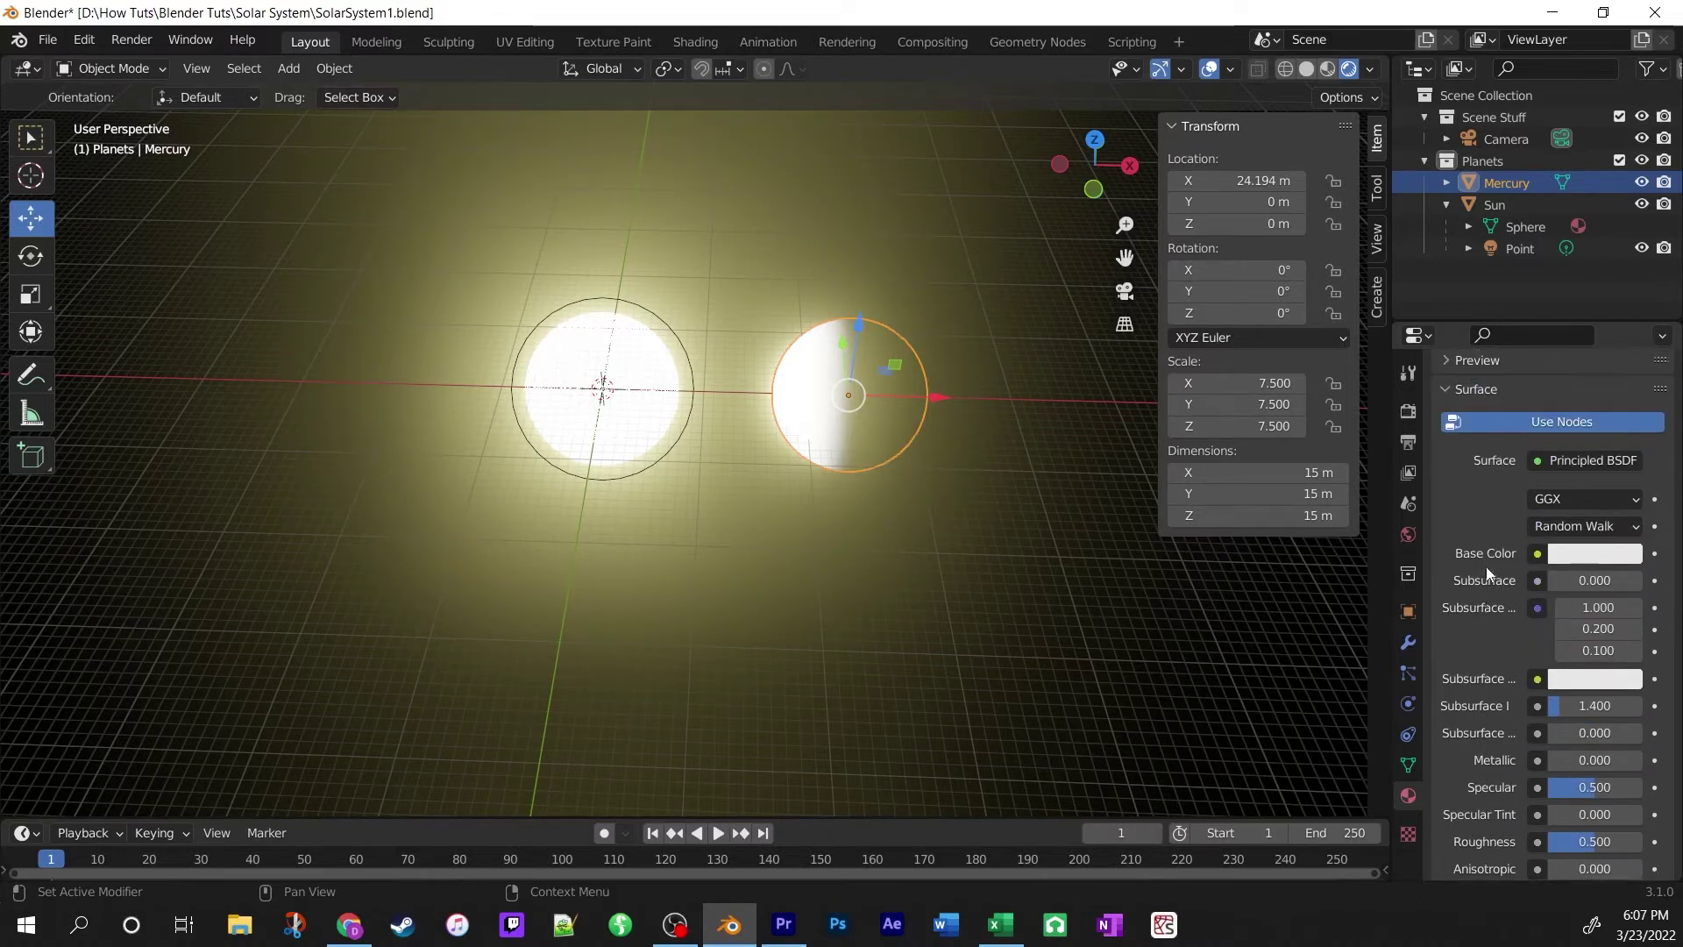
scroll(1486, 566, "up", 2)
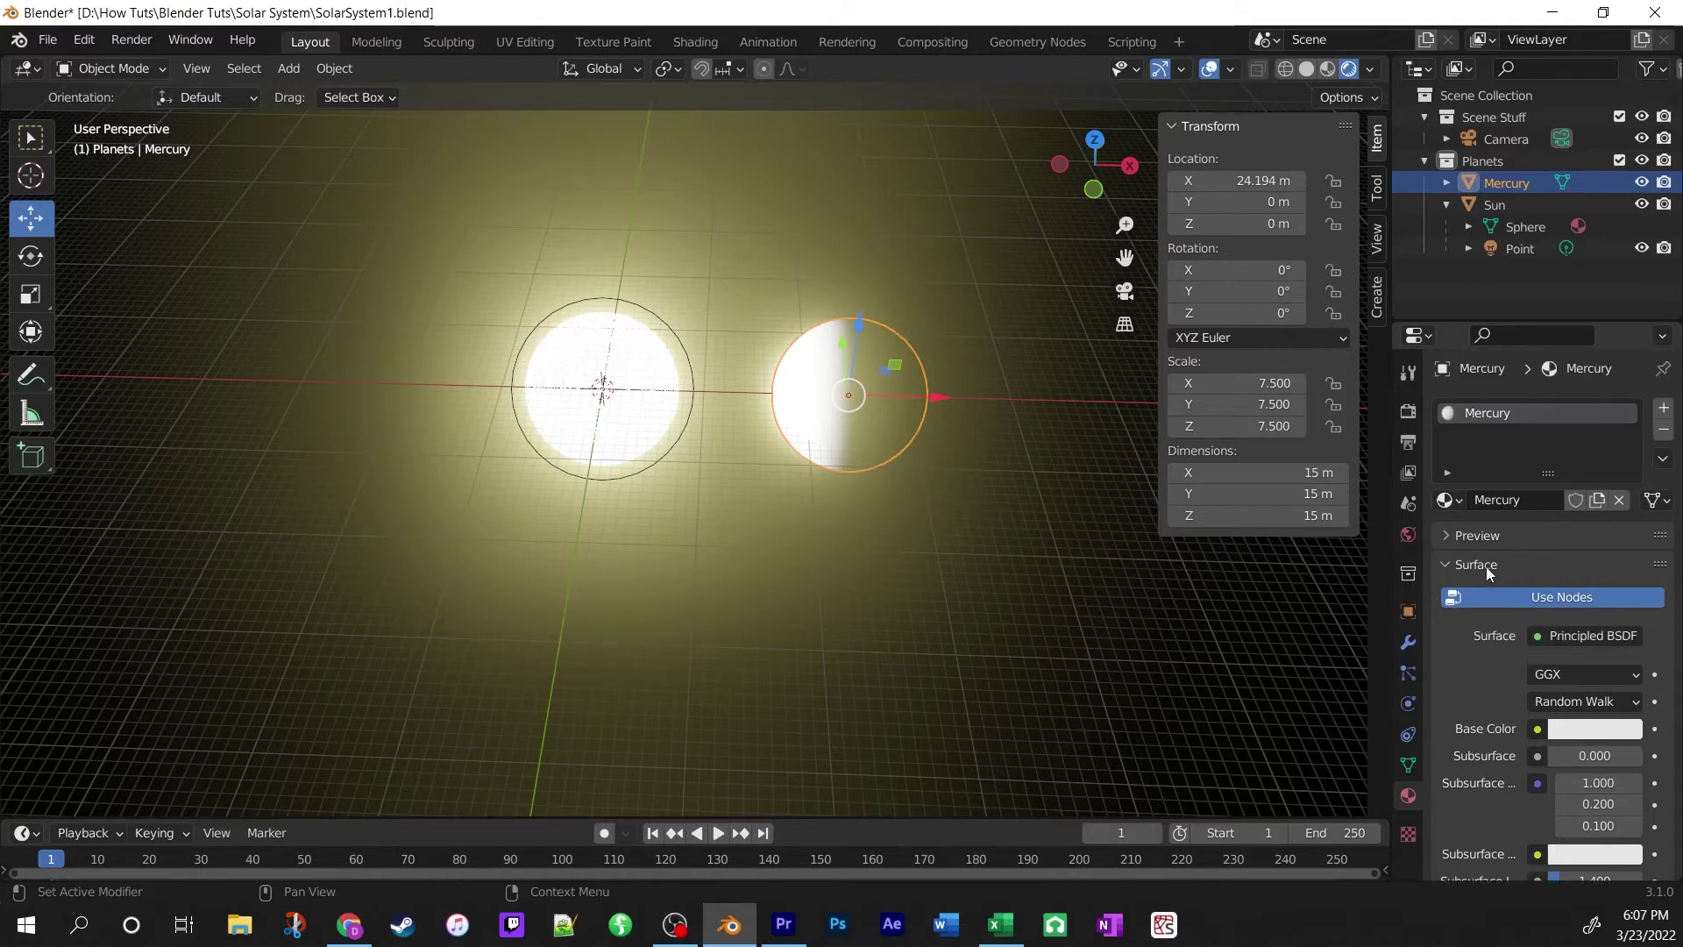
Scale Mercury down to 0.431, about 0.86 m across, and frame it in view.
scroll(1018, 518, "up", 3)
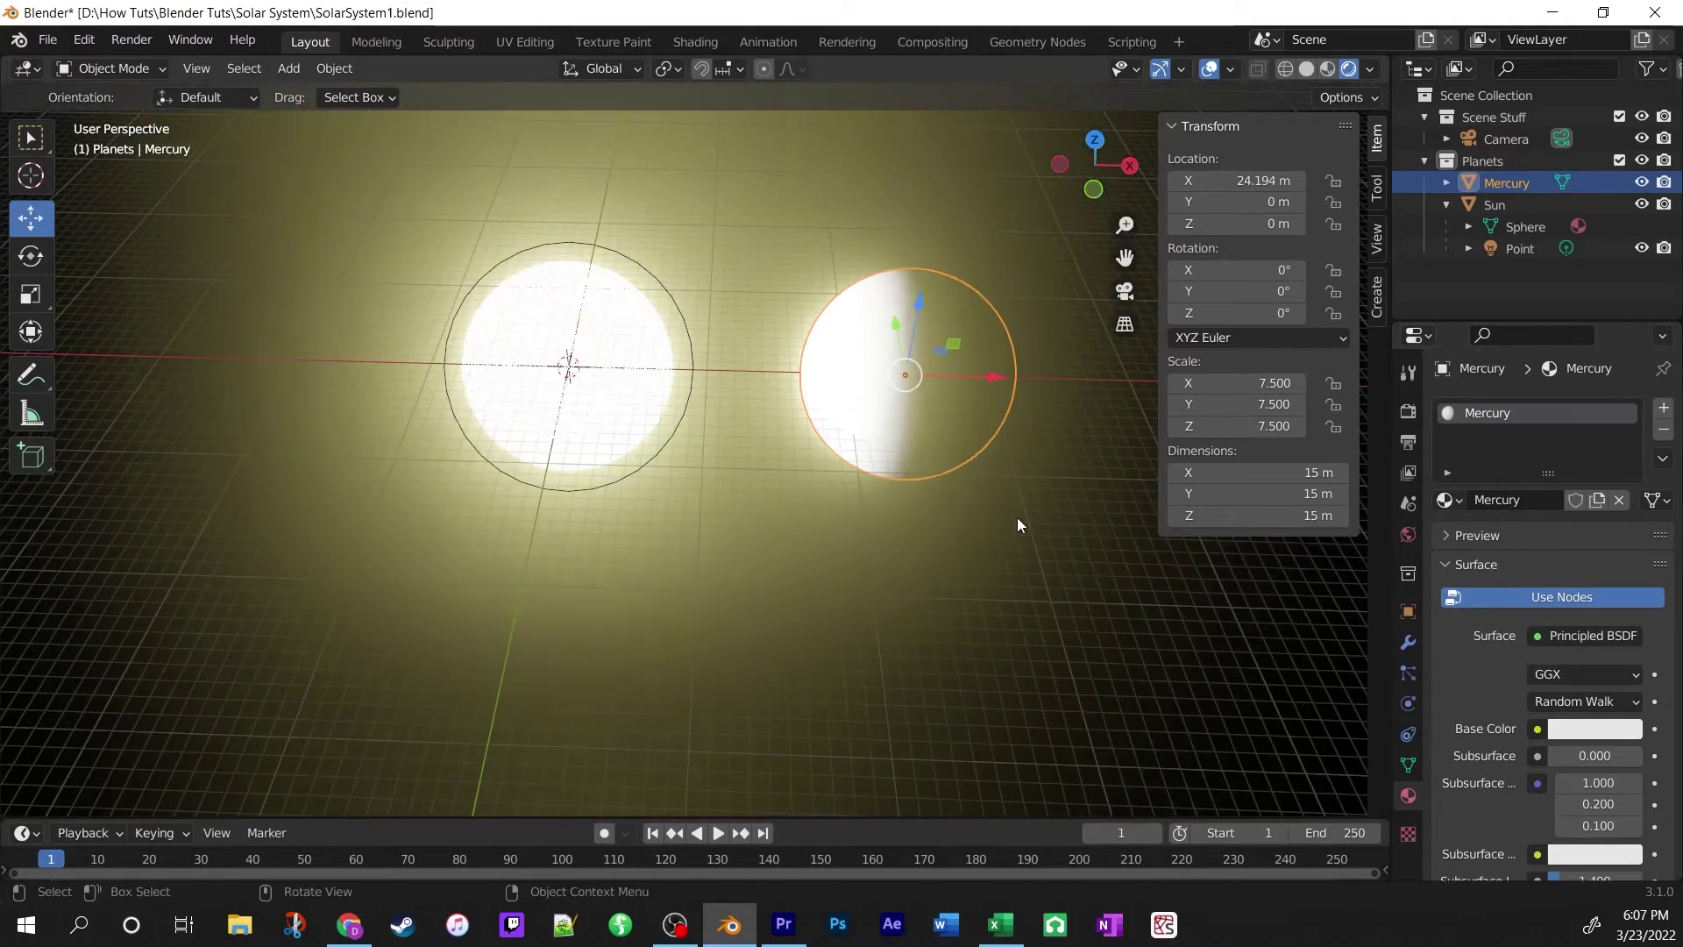
scroll(755, 481, "up", 3)
middle_click_drag(756, 481, 886, 438)
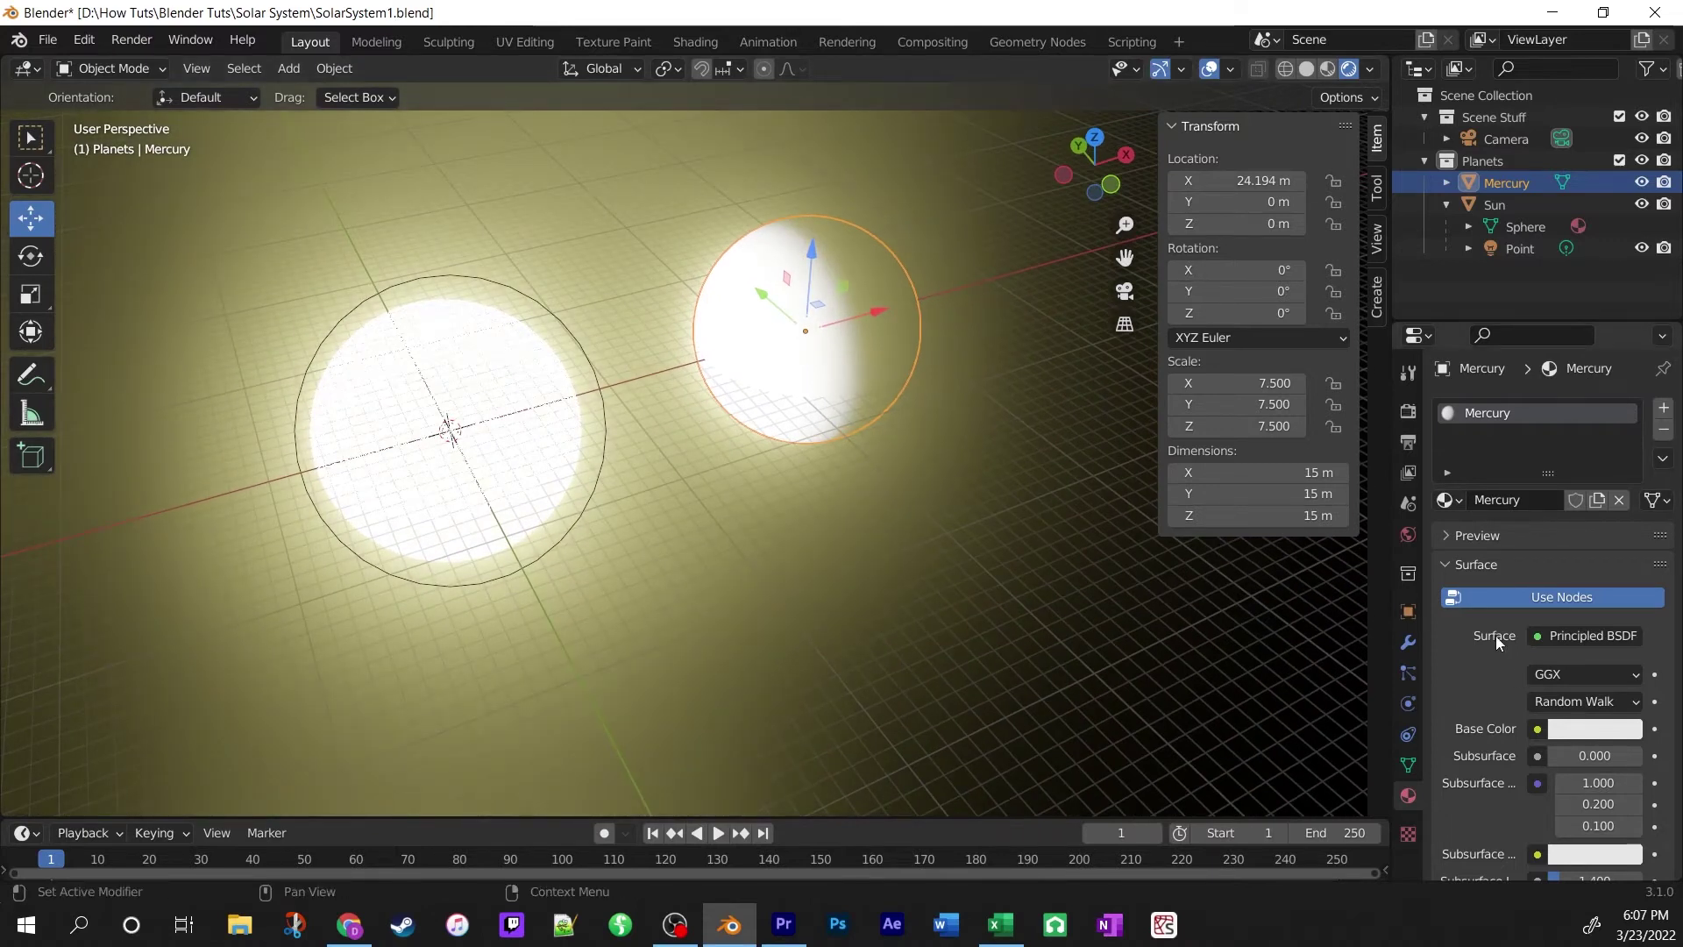
scroll(1496, 635, "down", 4)
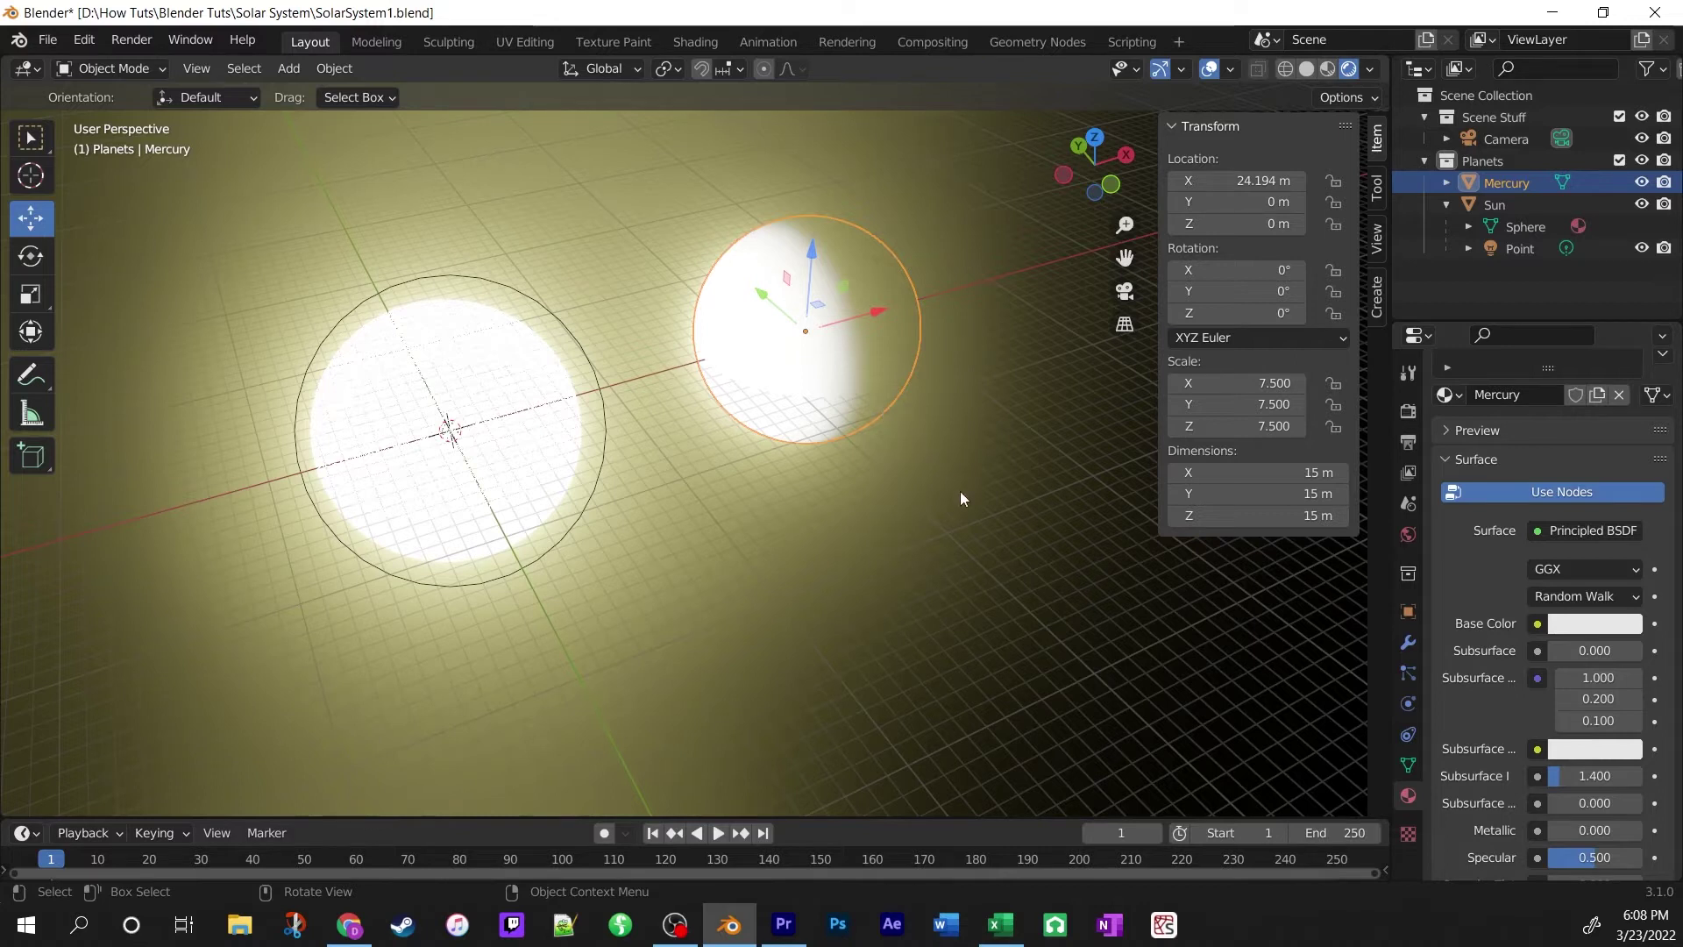
key("s")
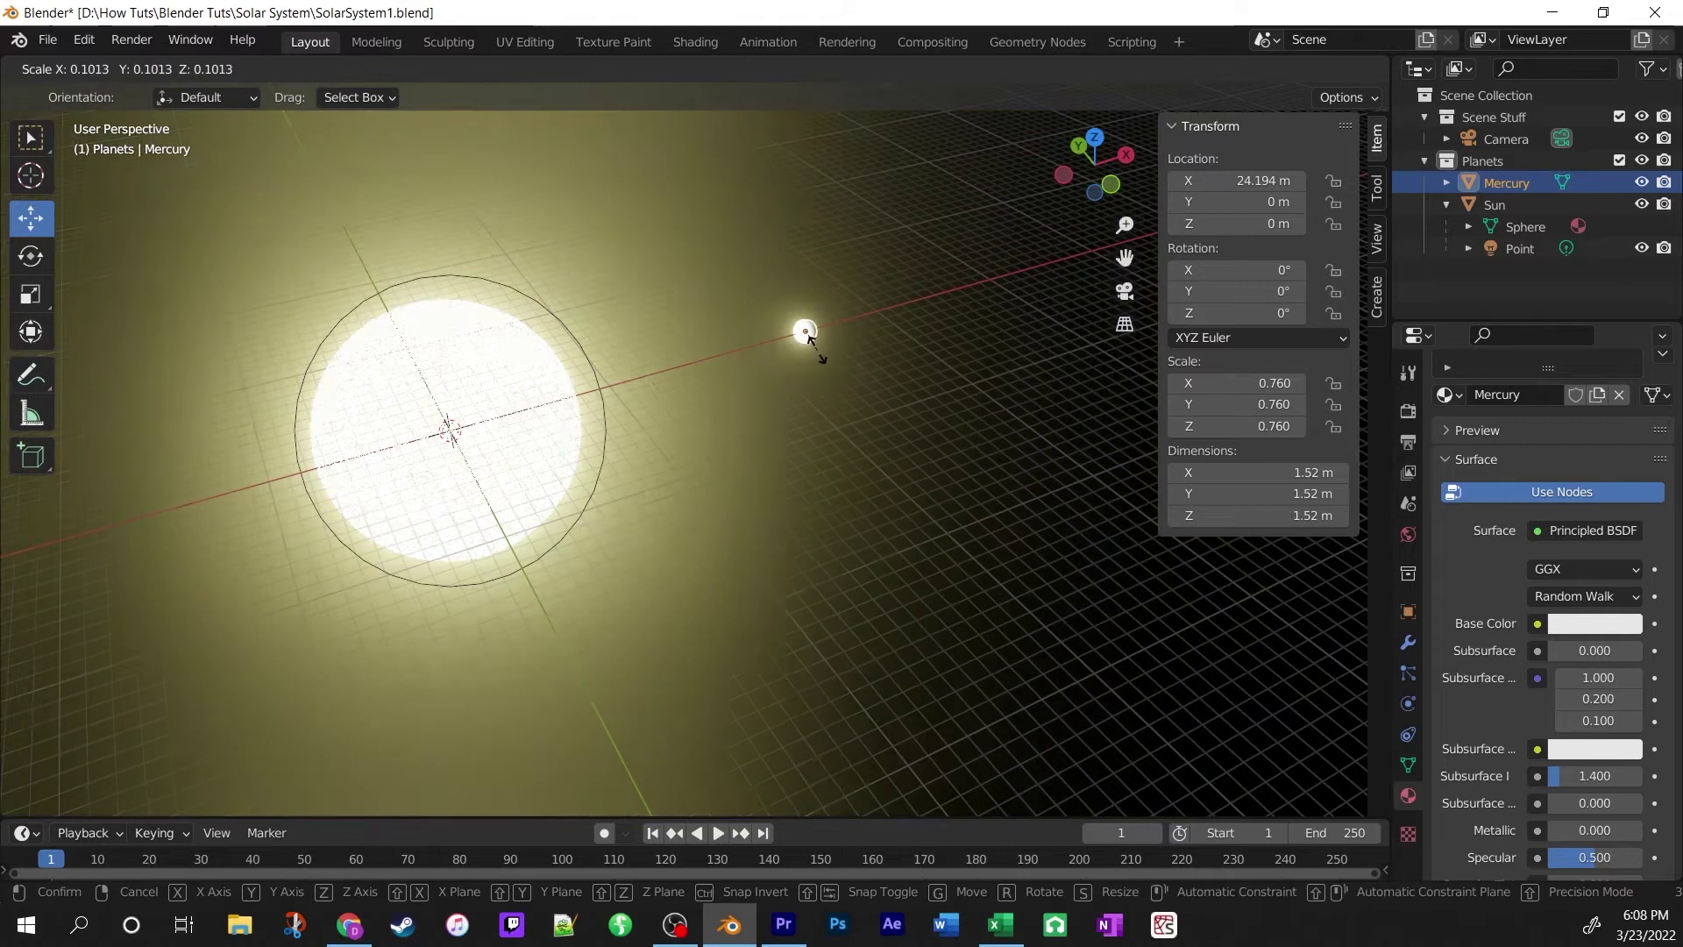
left_click(806, 334)
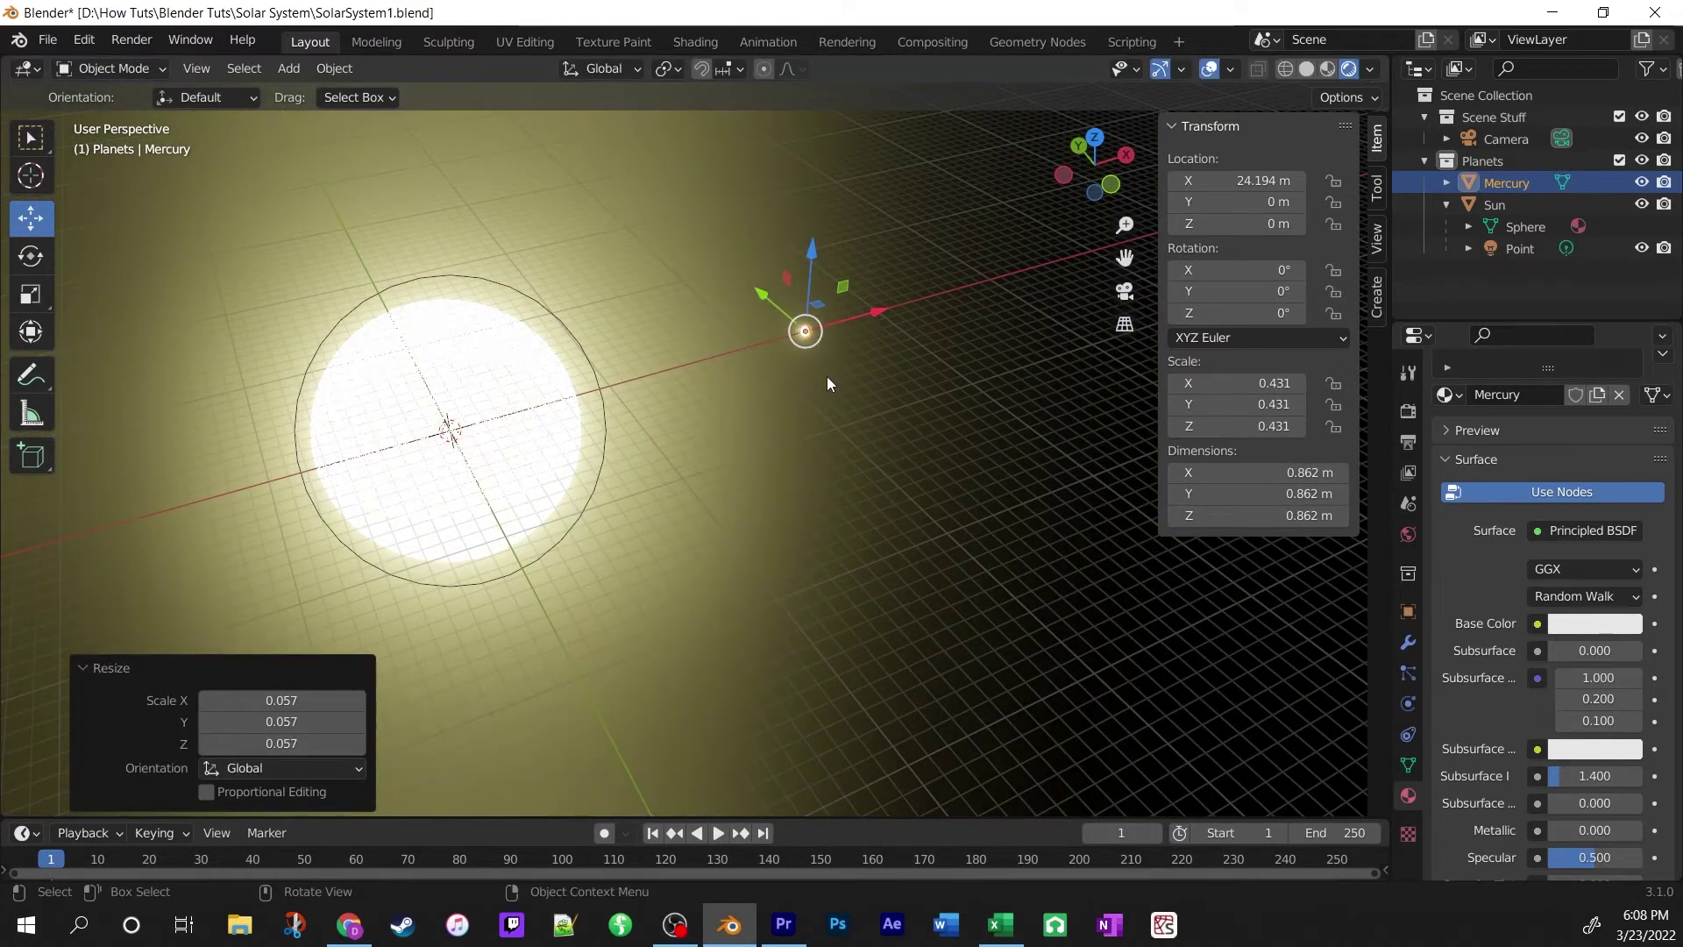
key("KP_Decimal")
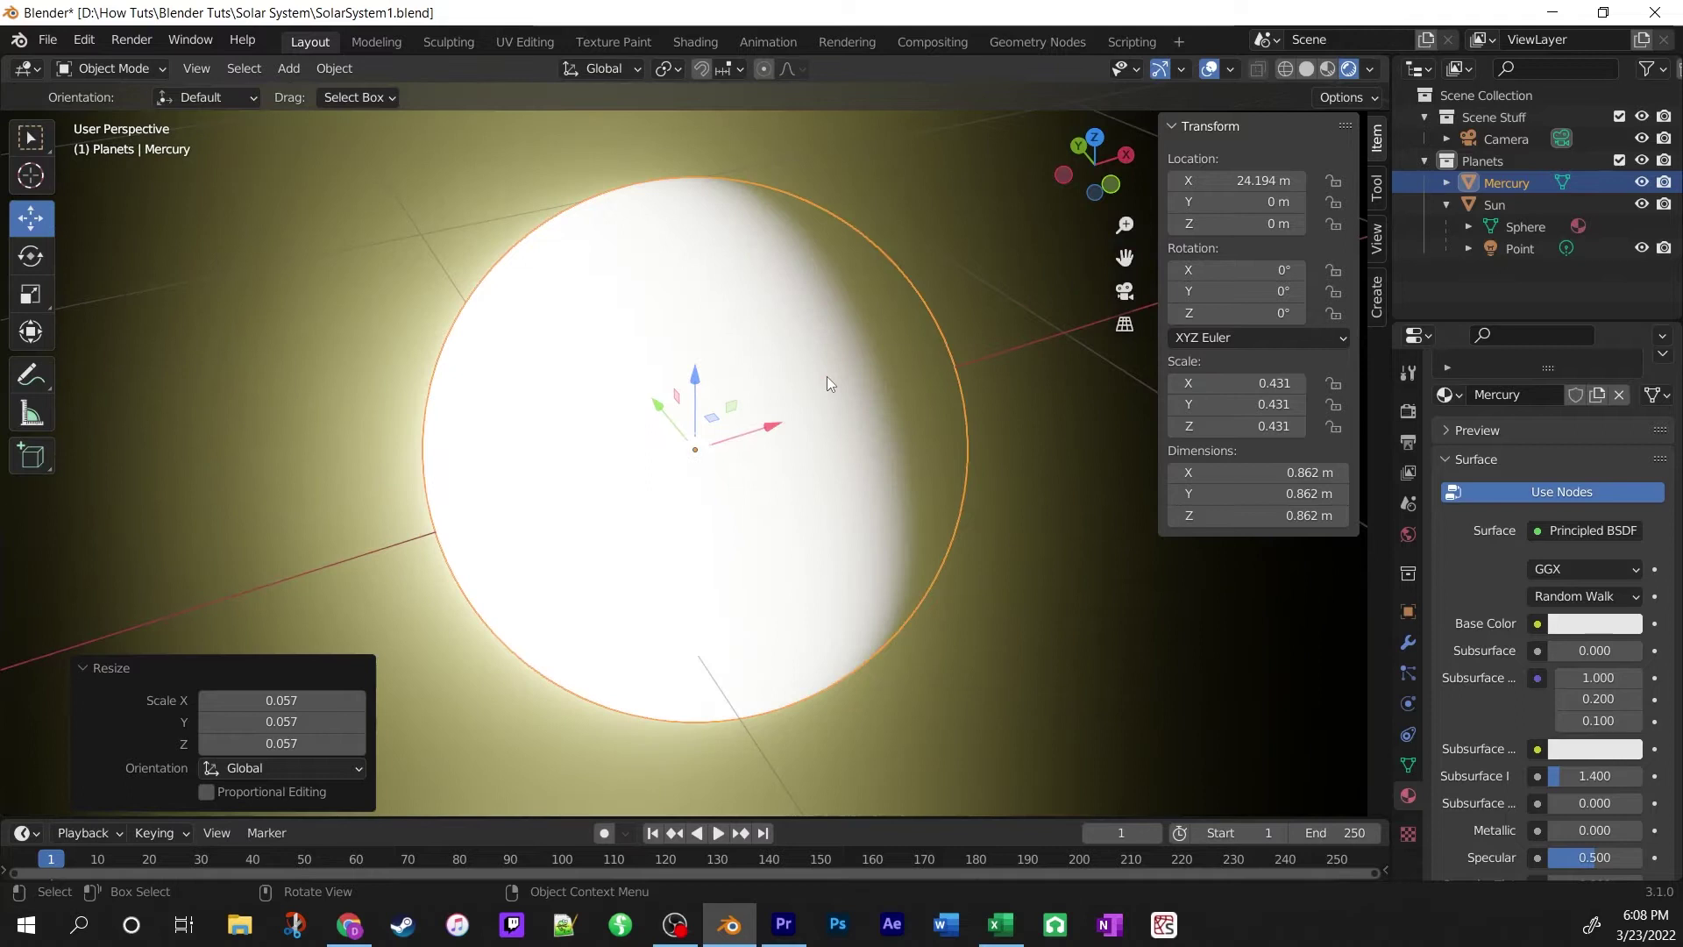
scroll(828, 376, "down", 4)
scroll(828, 378, "down", 3)
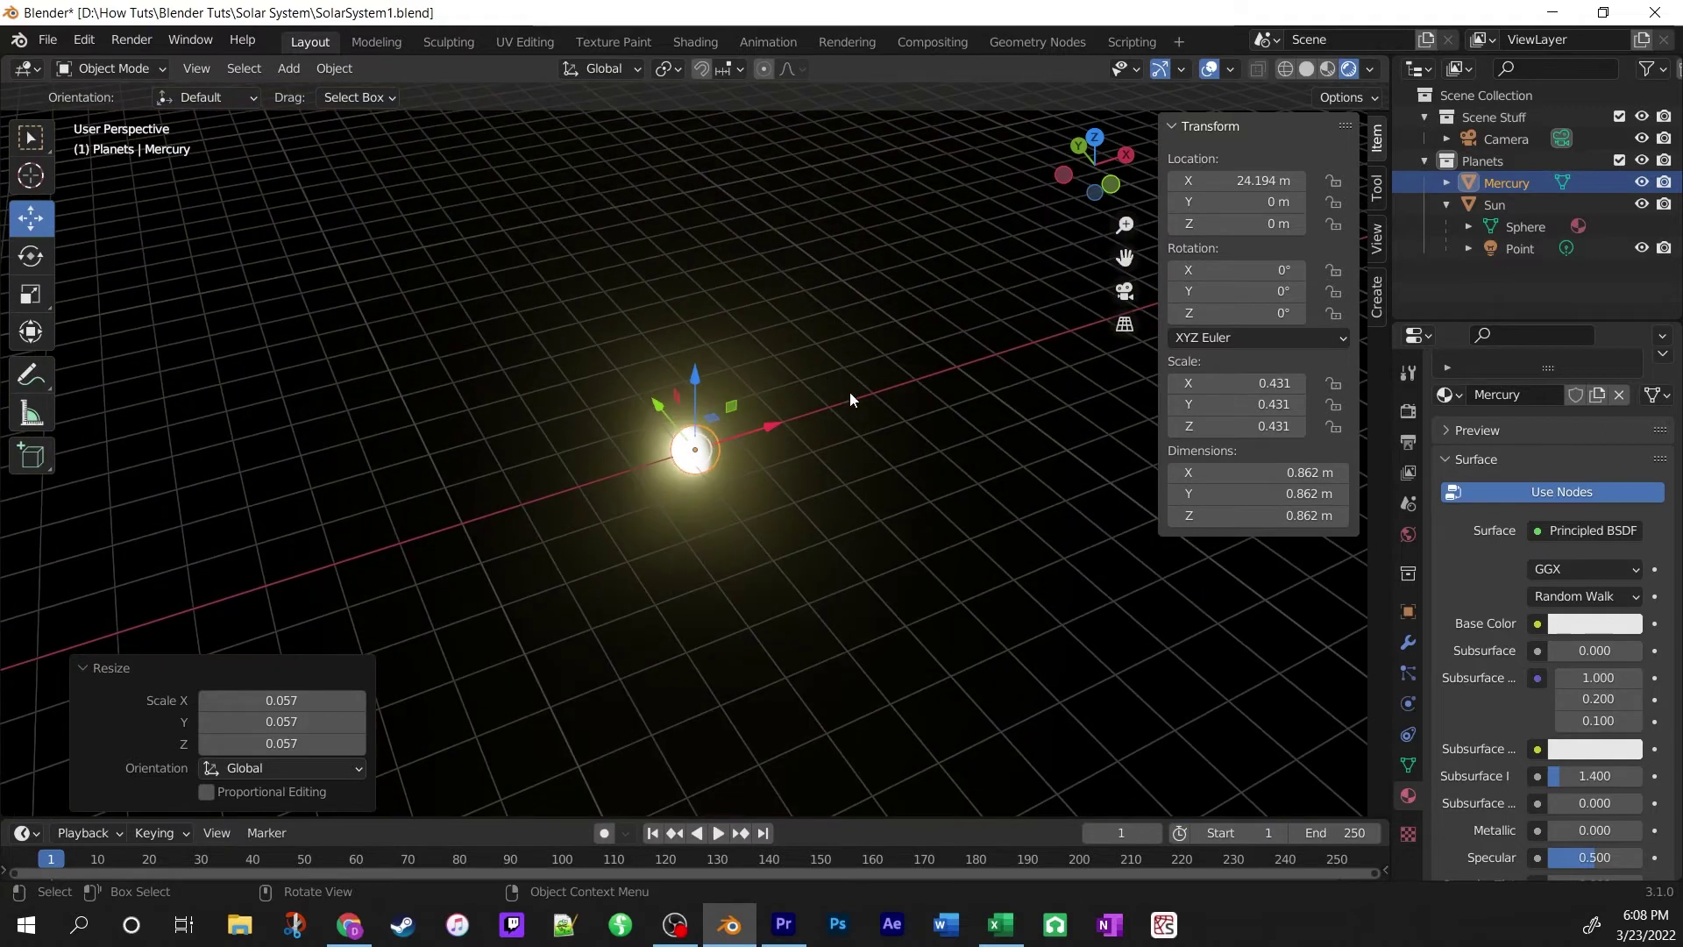
scroll(1487, 595, "up", 3)
middle_click_drag(638, 594, 649, 584)
In top view, move Mercury along X toward the Sun to X 20.949 m.
key("KP_7")
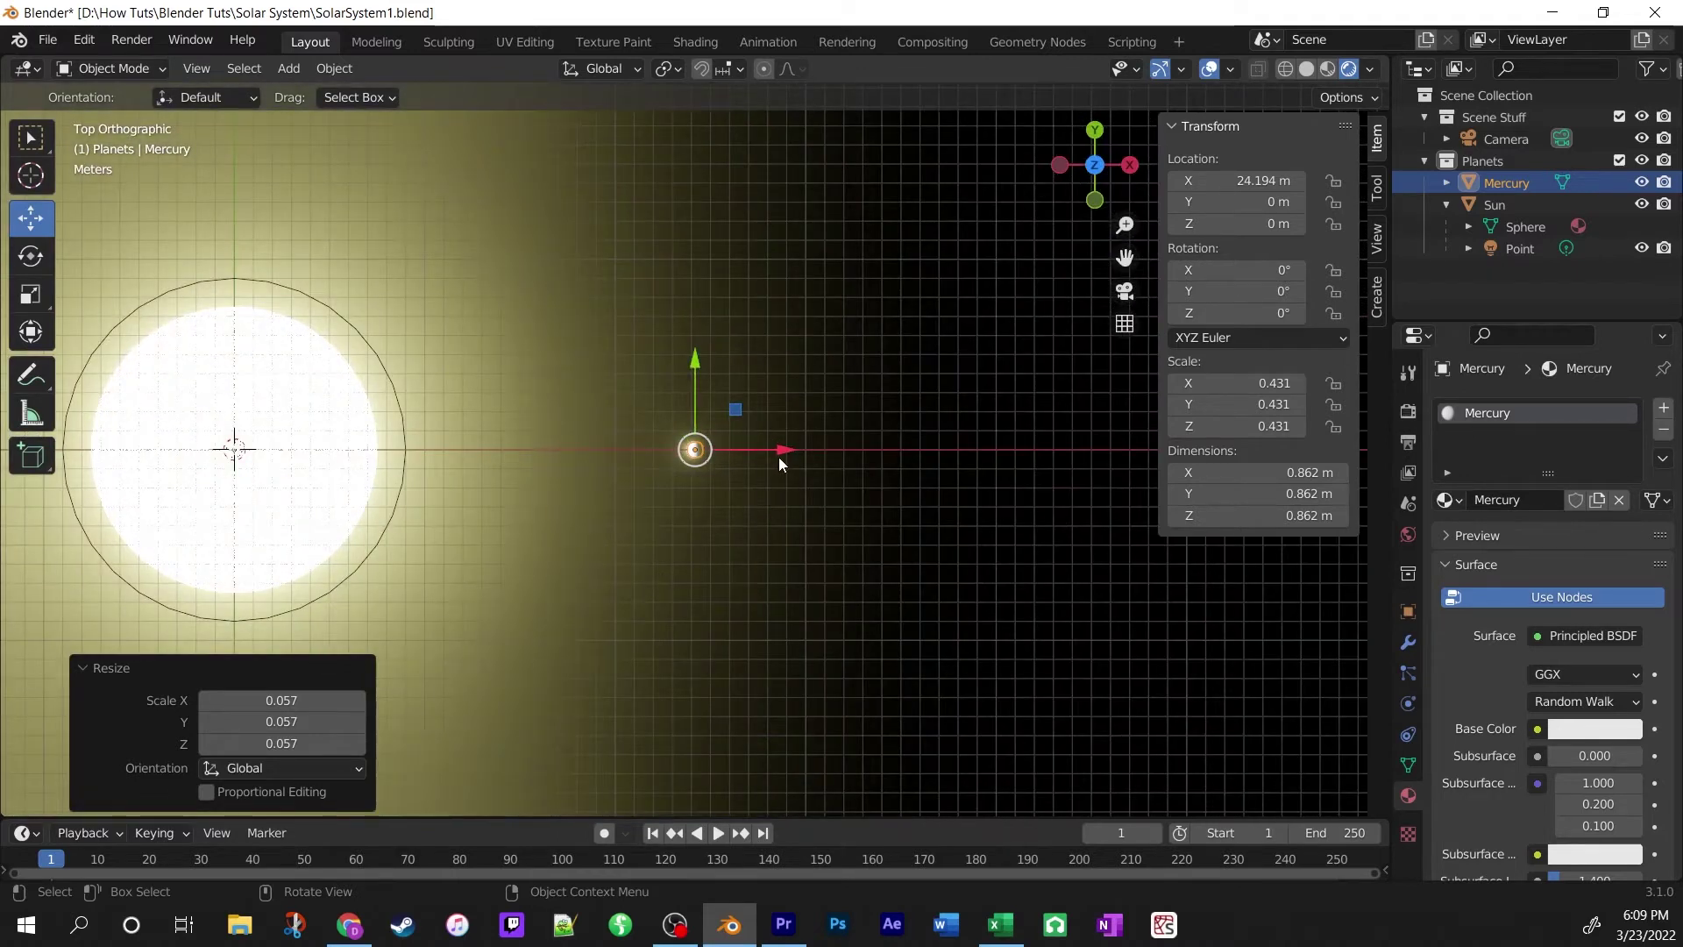
scroll(659, 501, "down", 2)
scroll(659, 501, "down", 2)
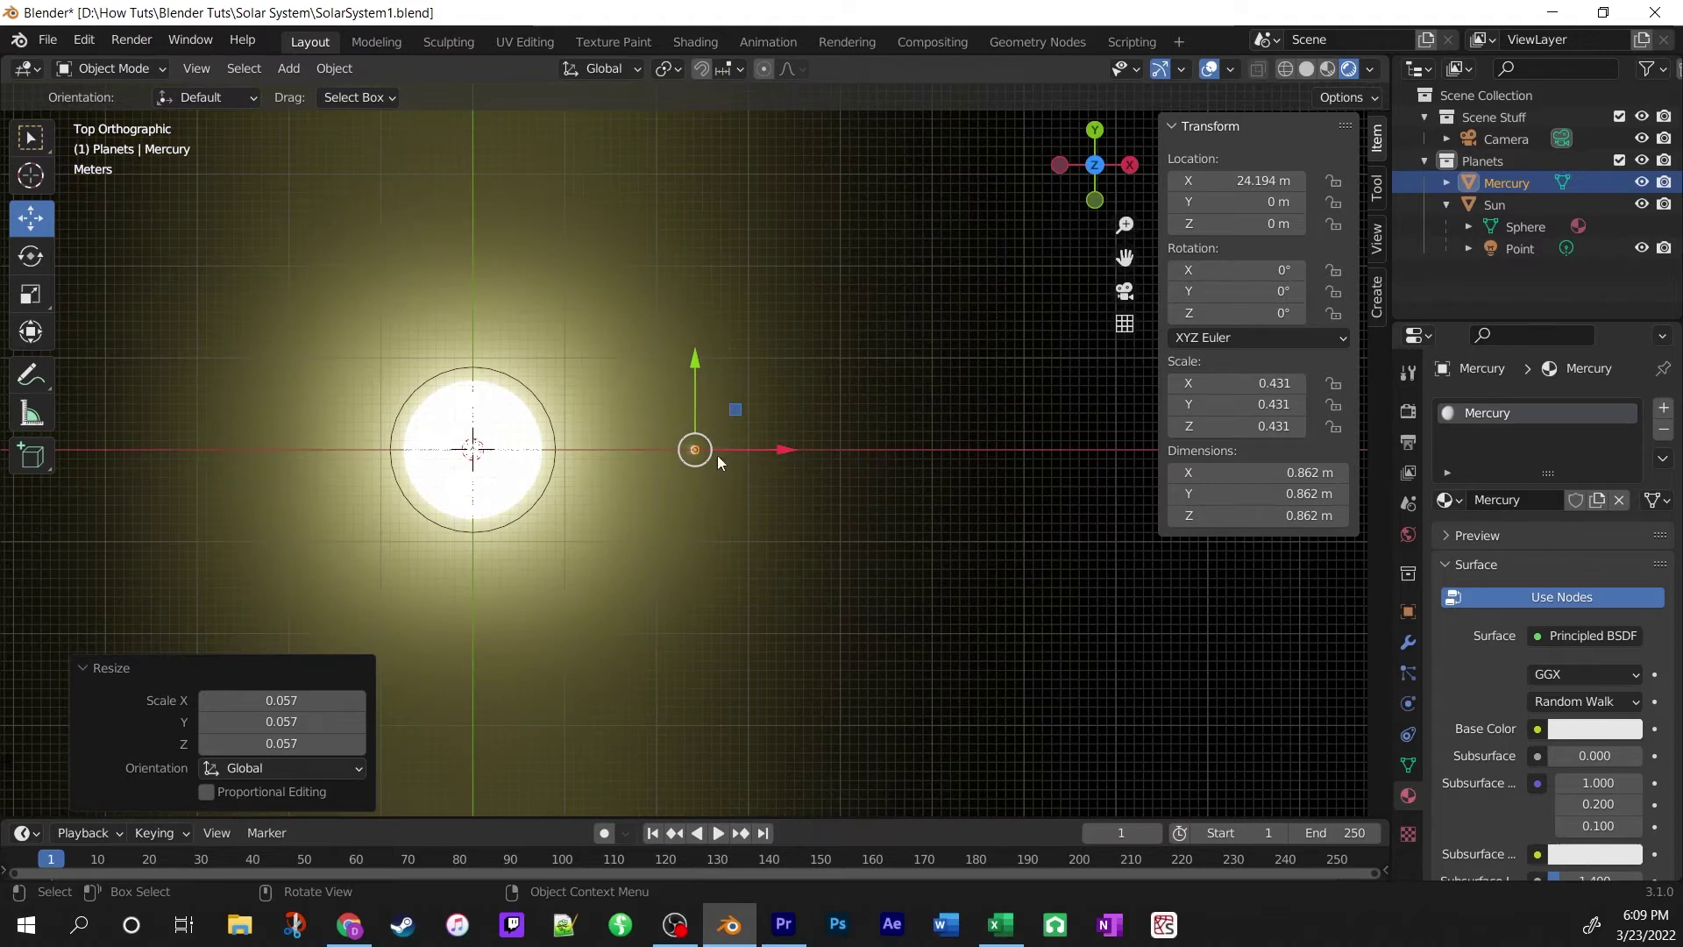
left_click_drag(779, 450, 745, 444)
middle_click_drag(823, 689, 787, 605)
scroll(787, 614, "up", 3)
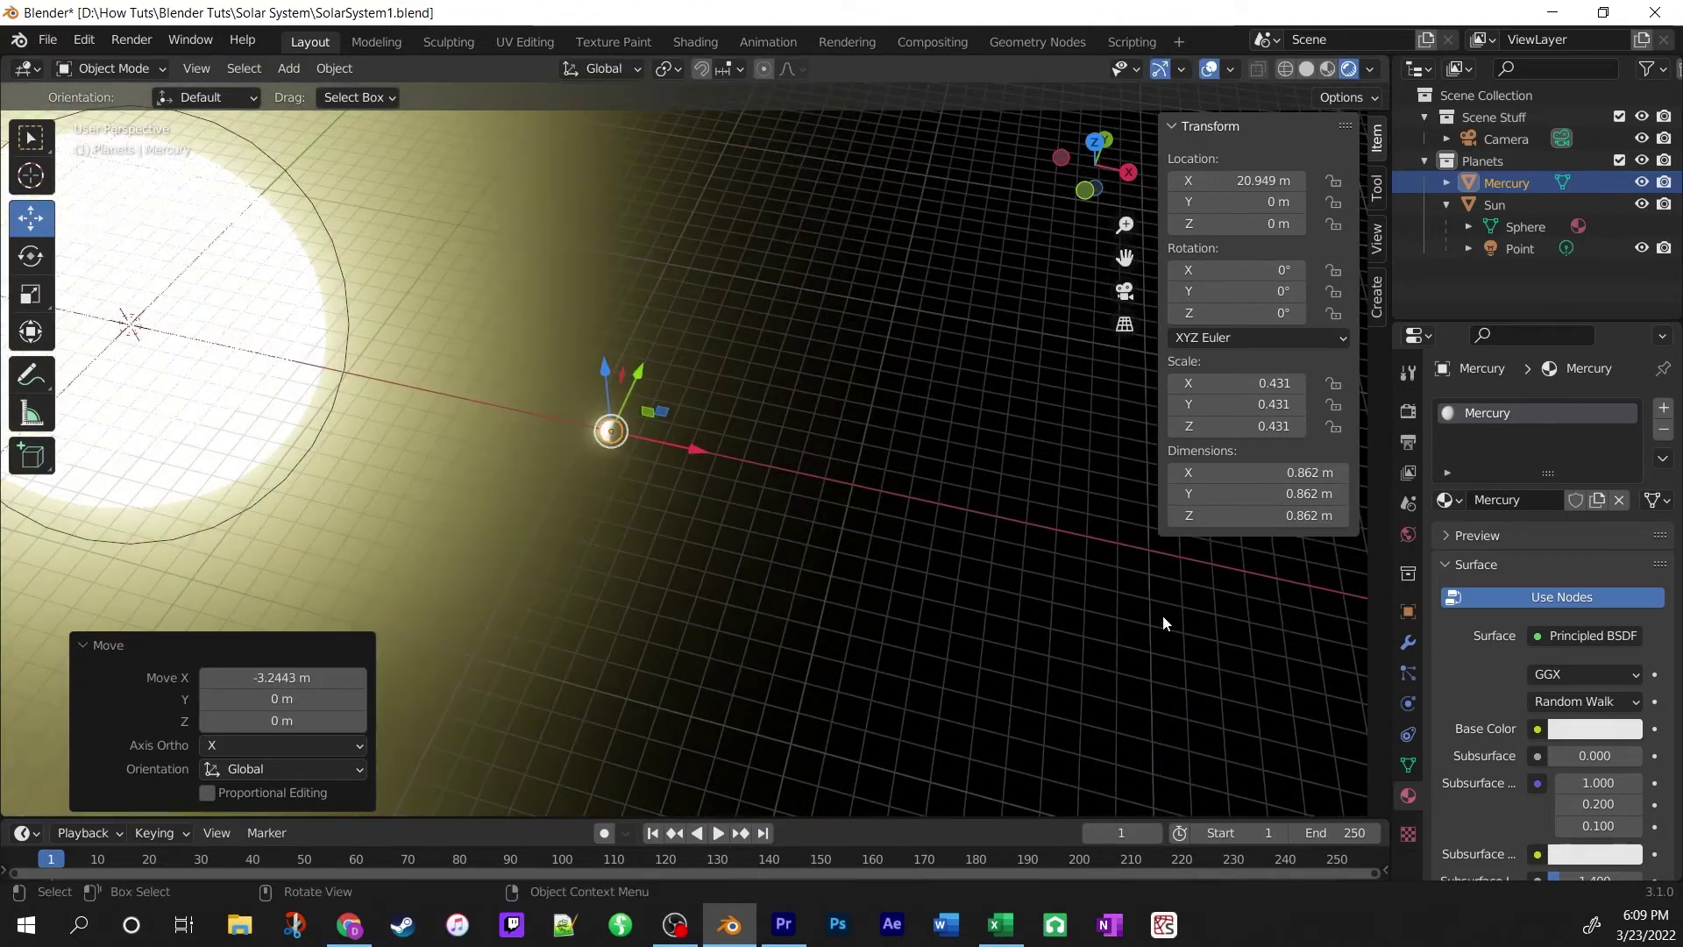
Give Mercury a very dark red base colour.
left_click(1590, 731)
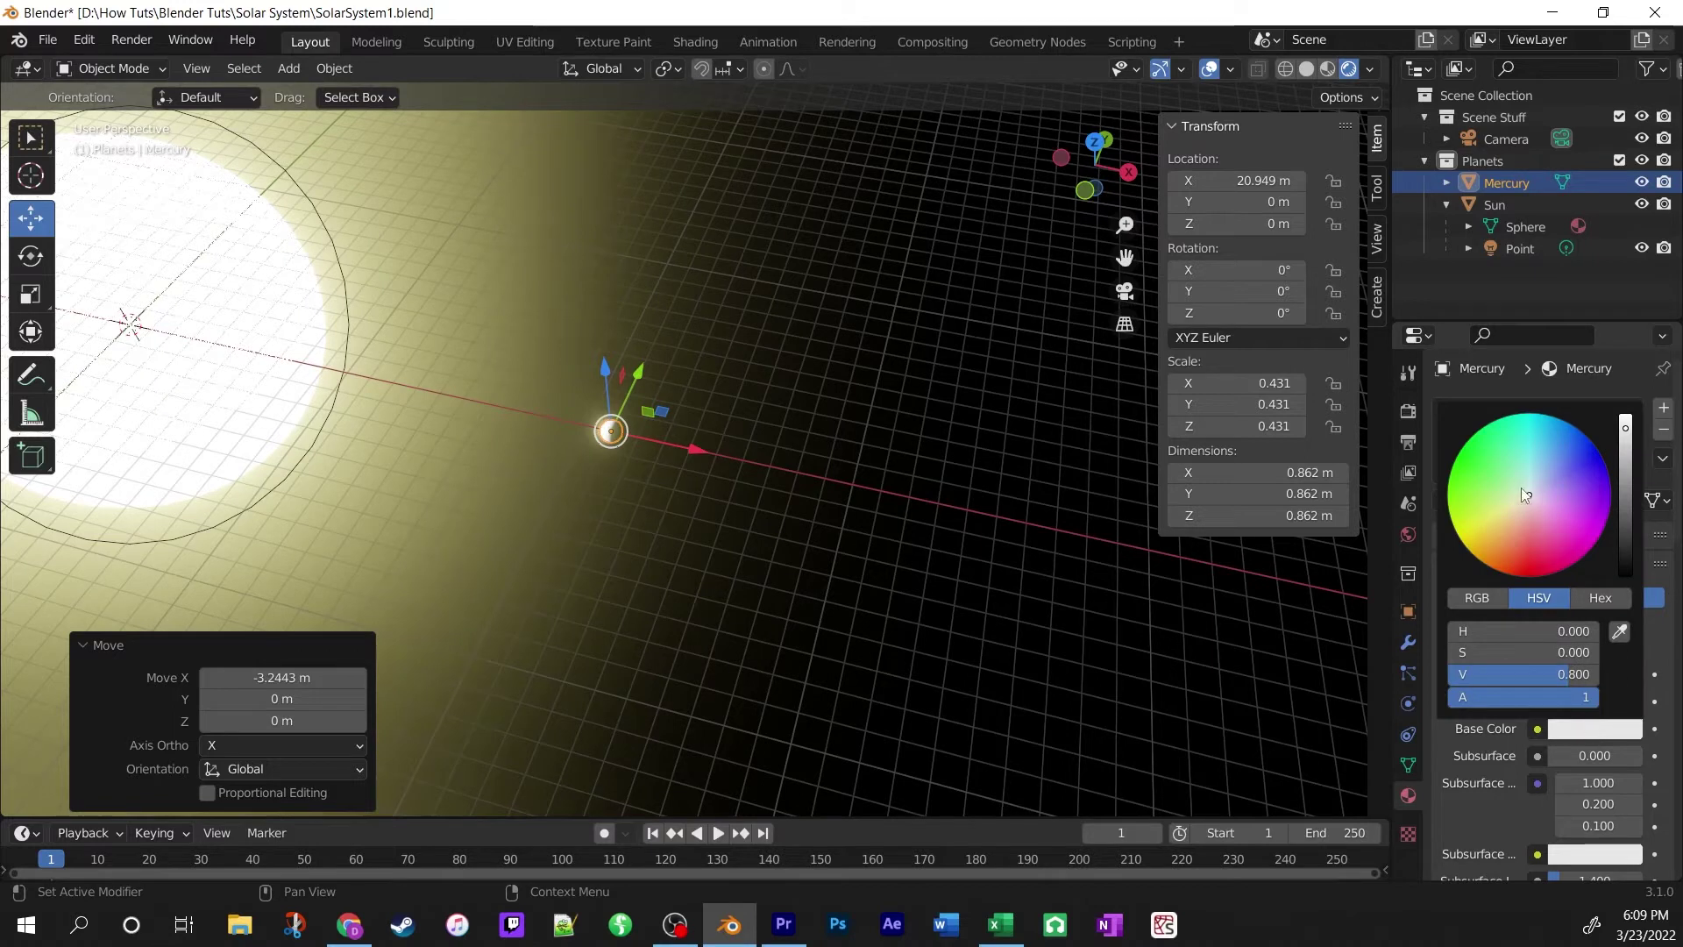
left_click_drag(1529, 496, 1514, 575)
left_click_drag(1630, 513, 1629, 557)
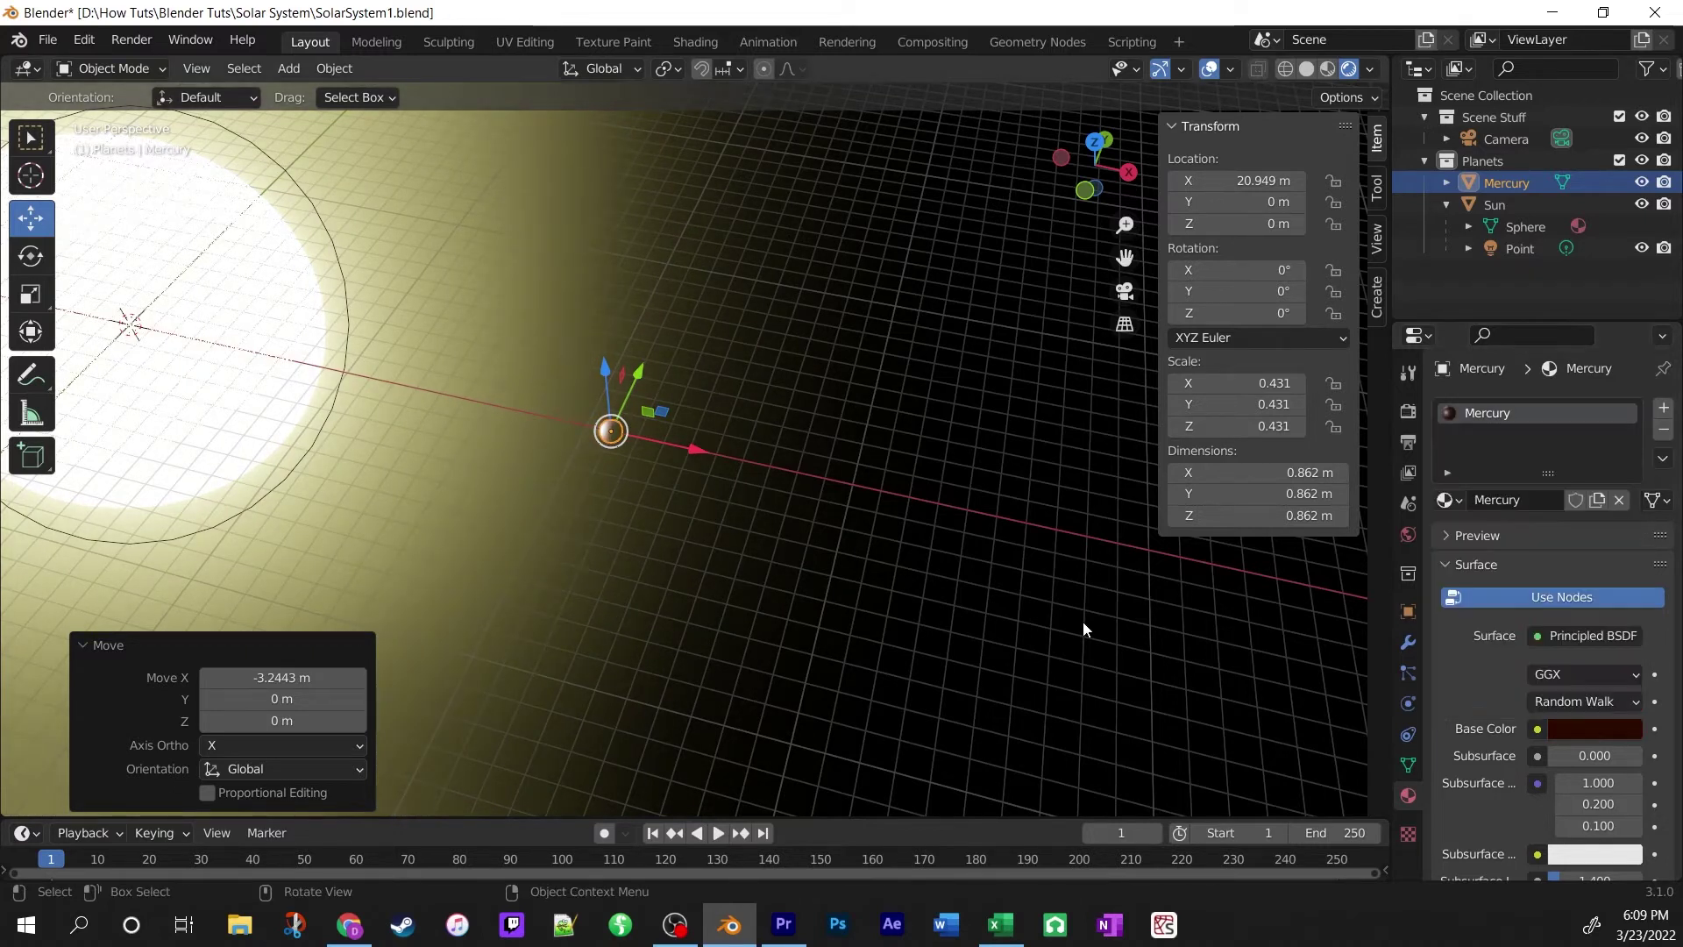
key("KP_Decimal")
middle_click_drag(677, 656, 828, 568)
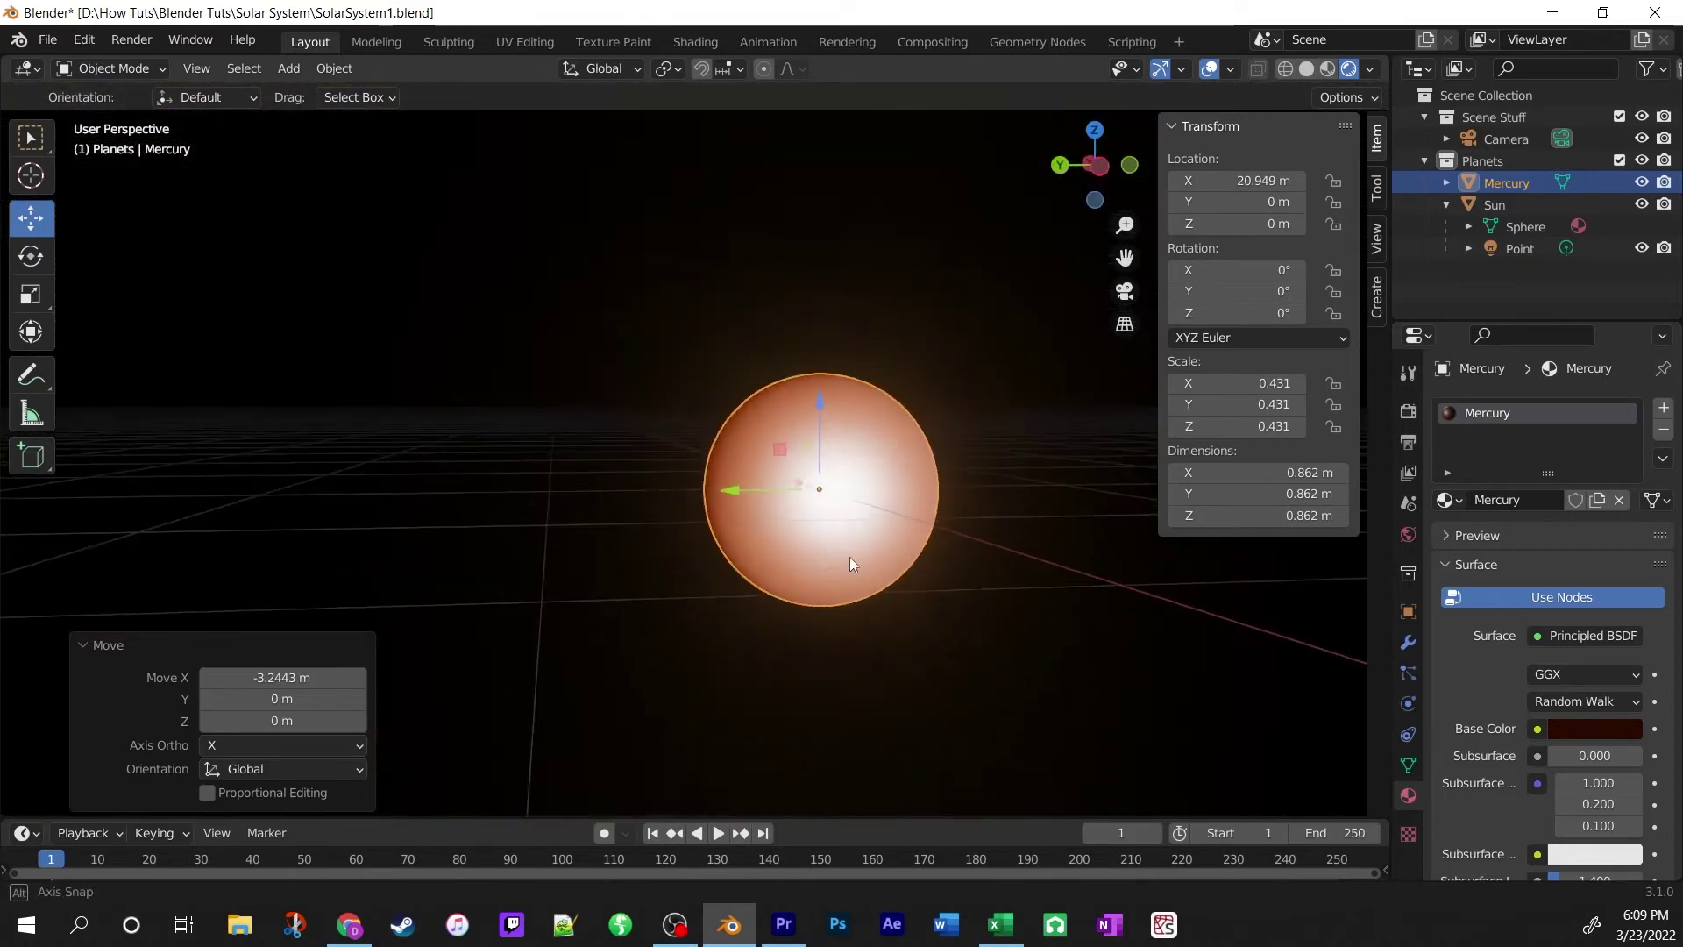
middle_click_drag(858, 566, 687, 639)
scroll(662, 571, "down", 5)
scroll(692, 623, "down", 6)
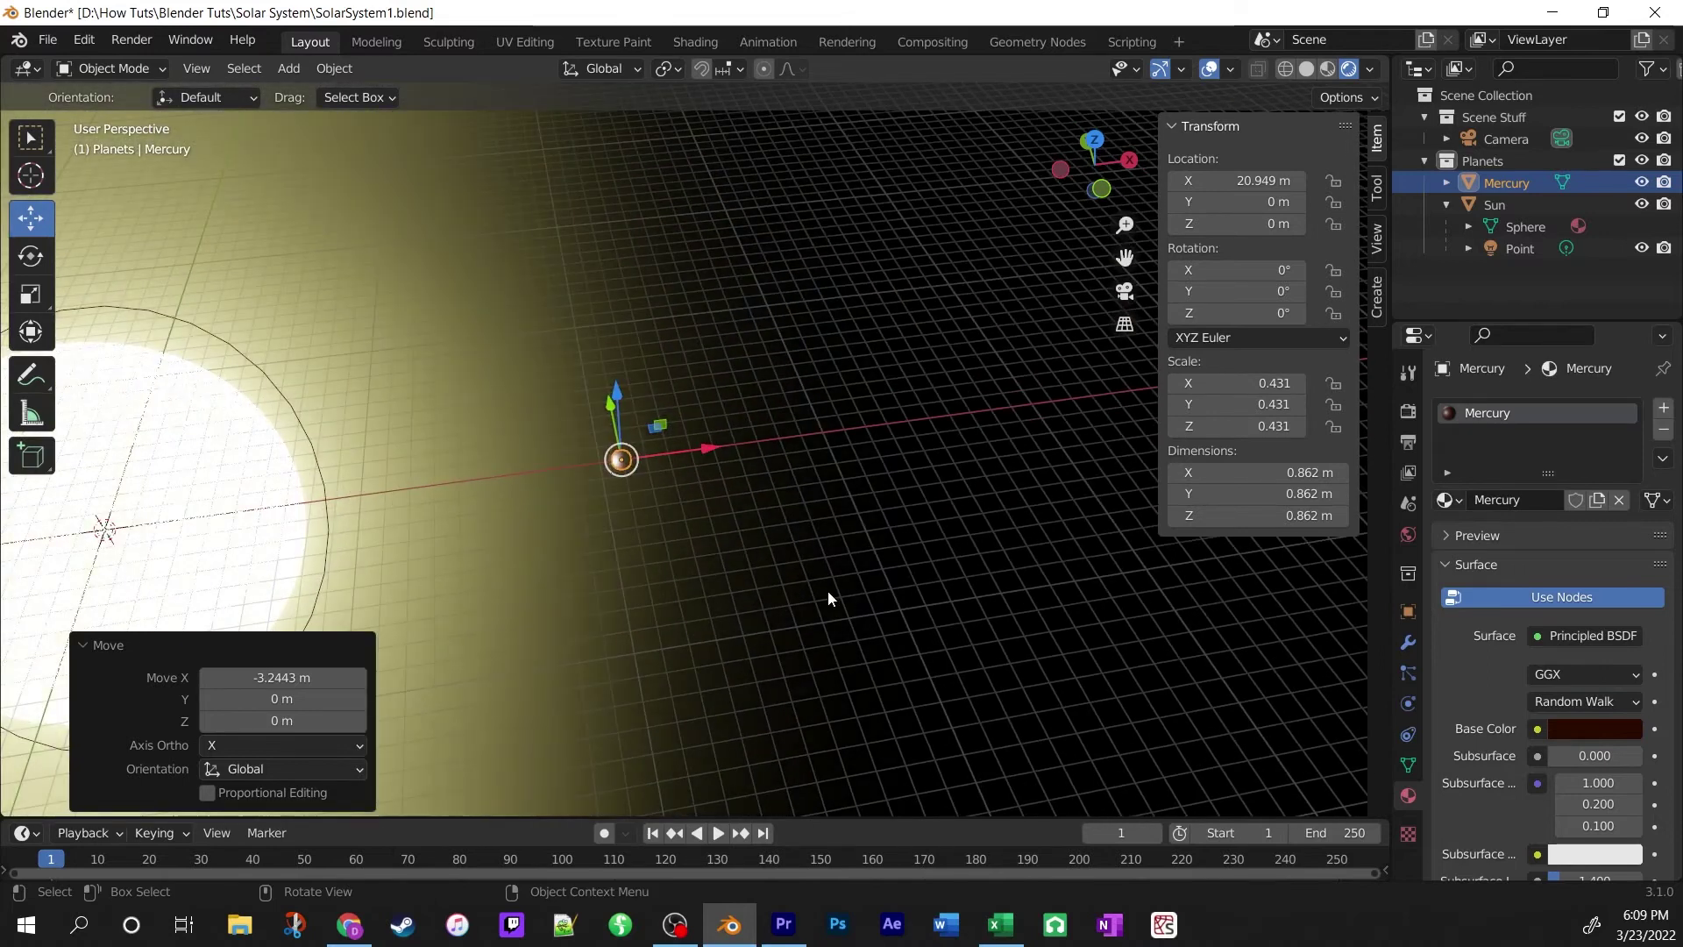
middle_click_drag(971, 575, 921, 596)
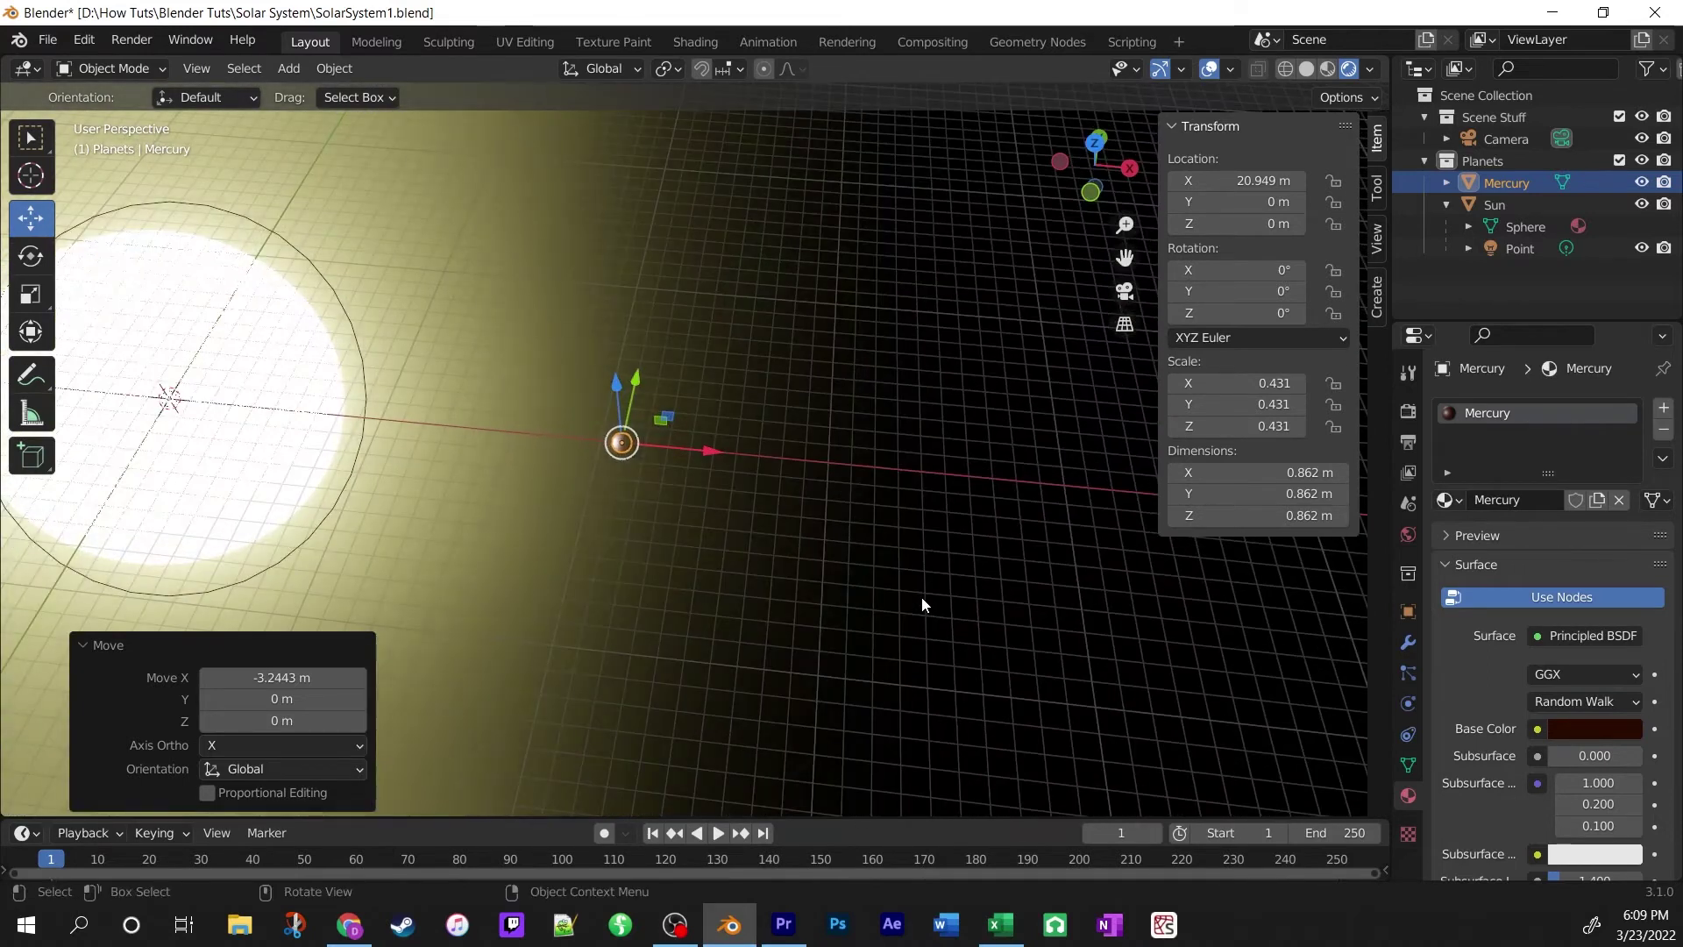
Duplicate Mercury to X 34.07 m, scale it up to 0.761, and make its material single-user.
key("KP_7")
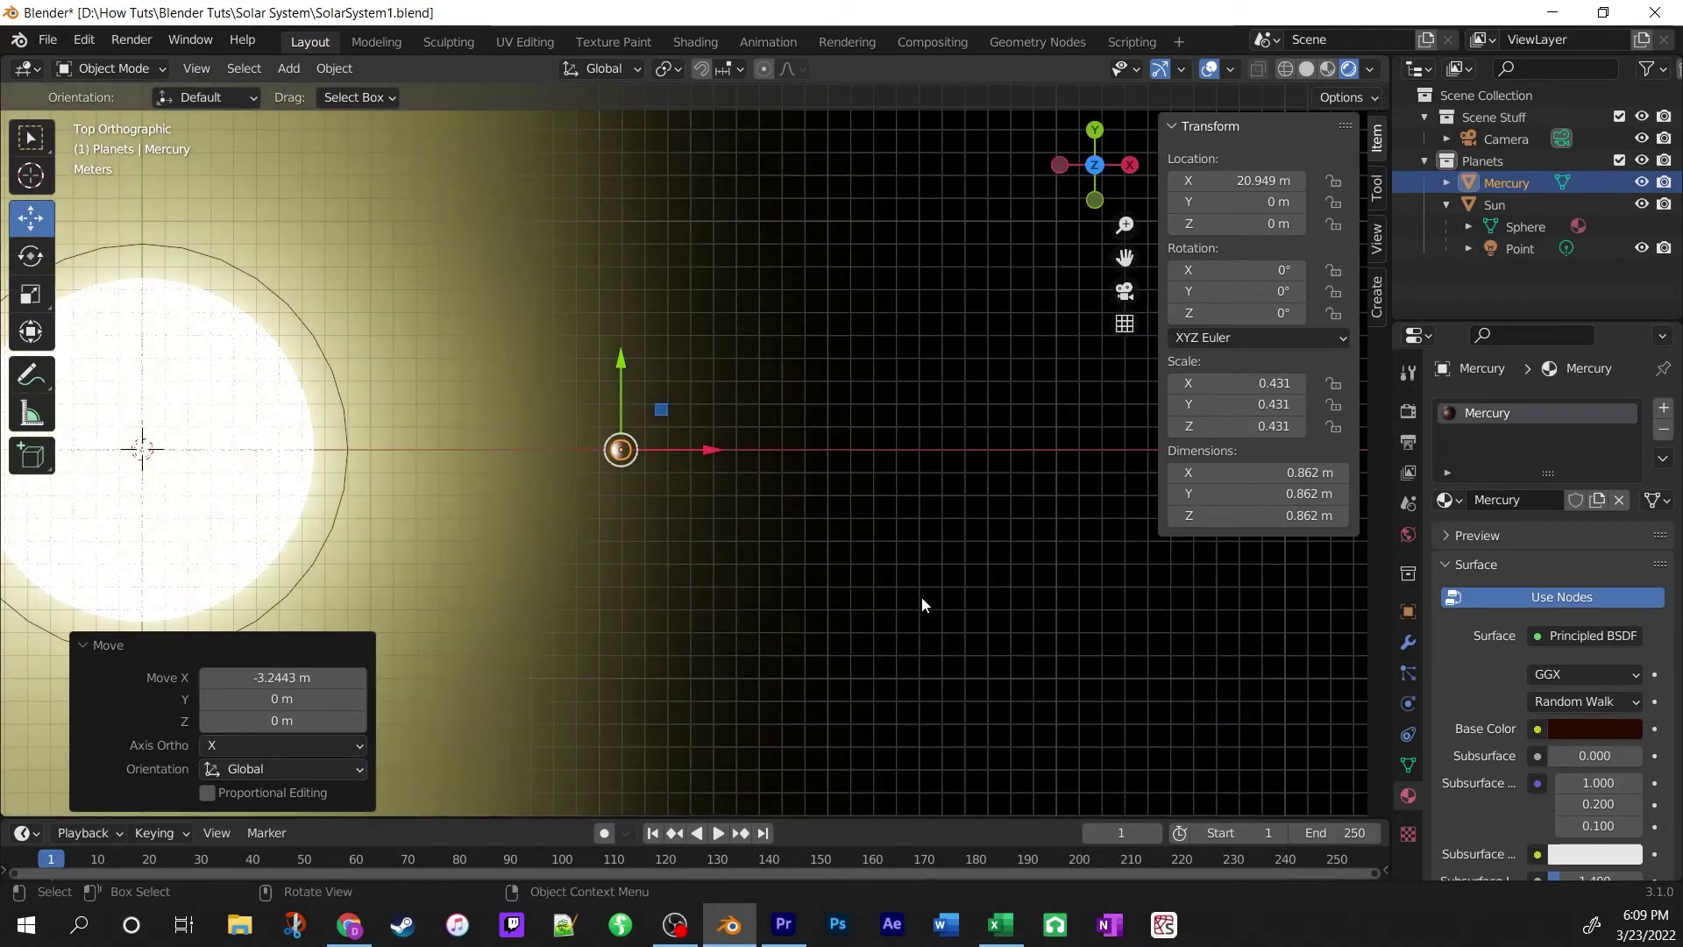
scroll(775, 434, "down", 4)
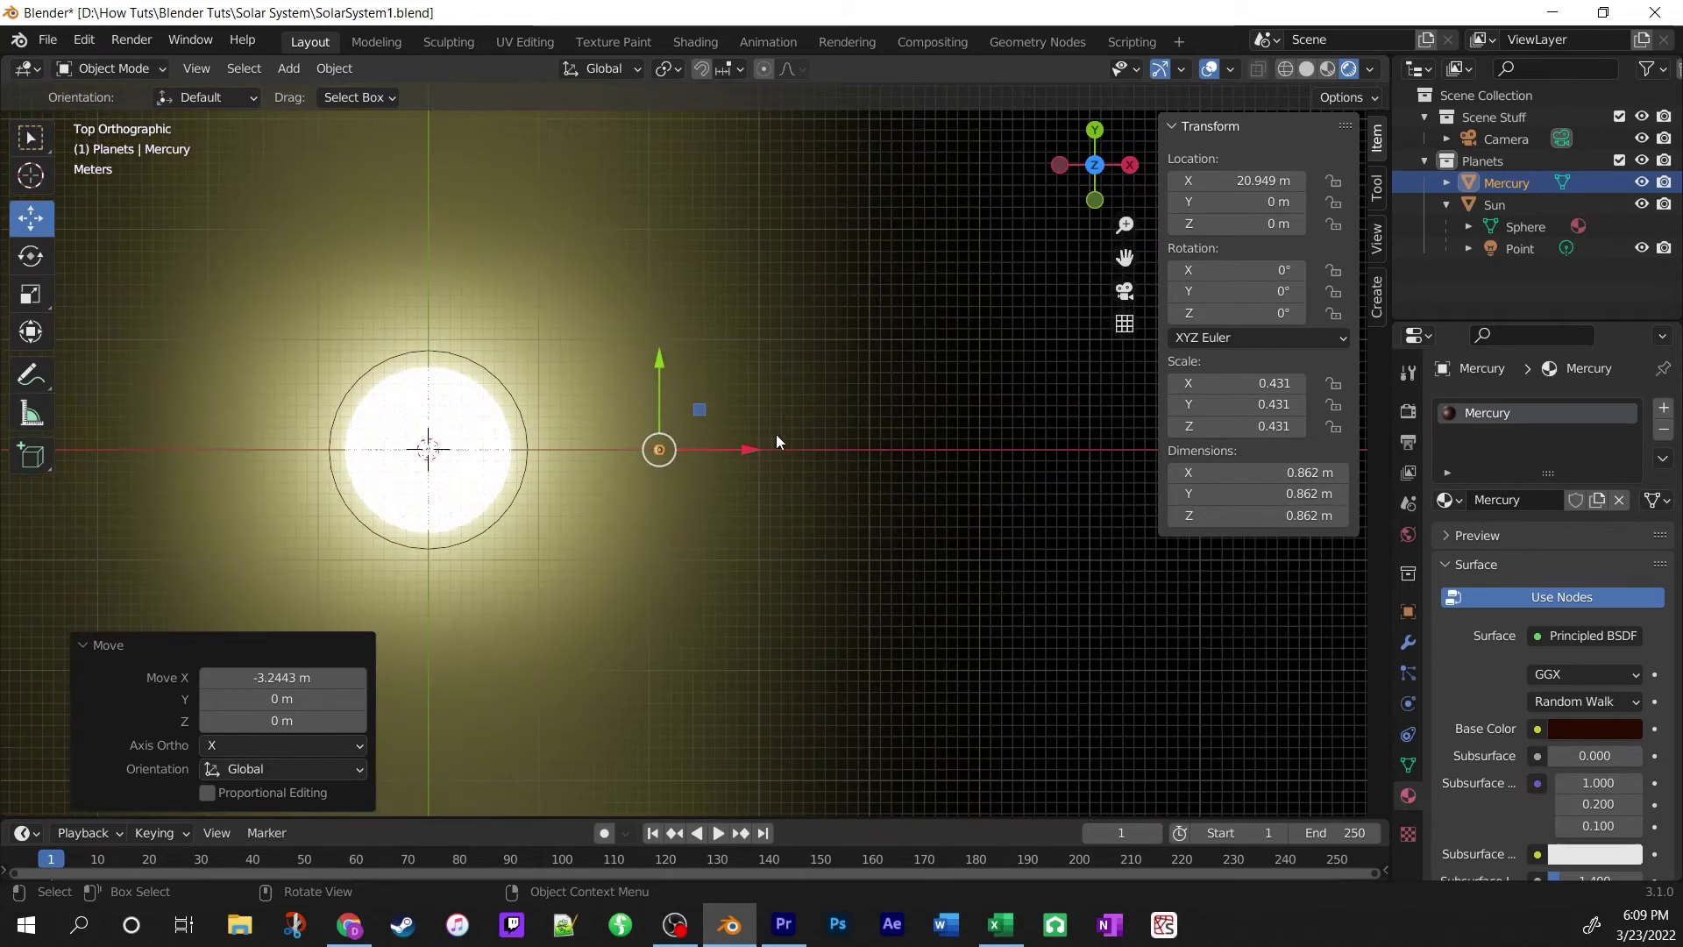
key("shift+d")
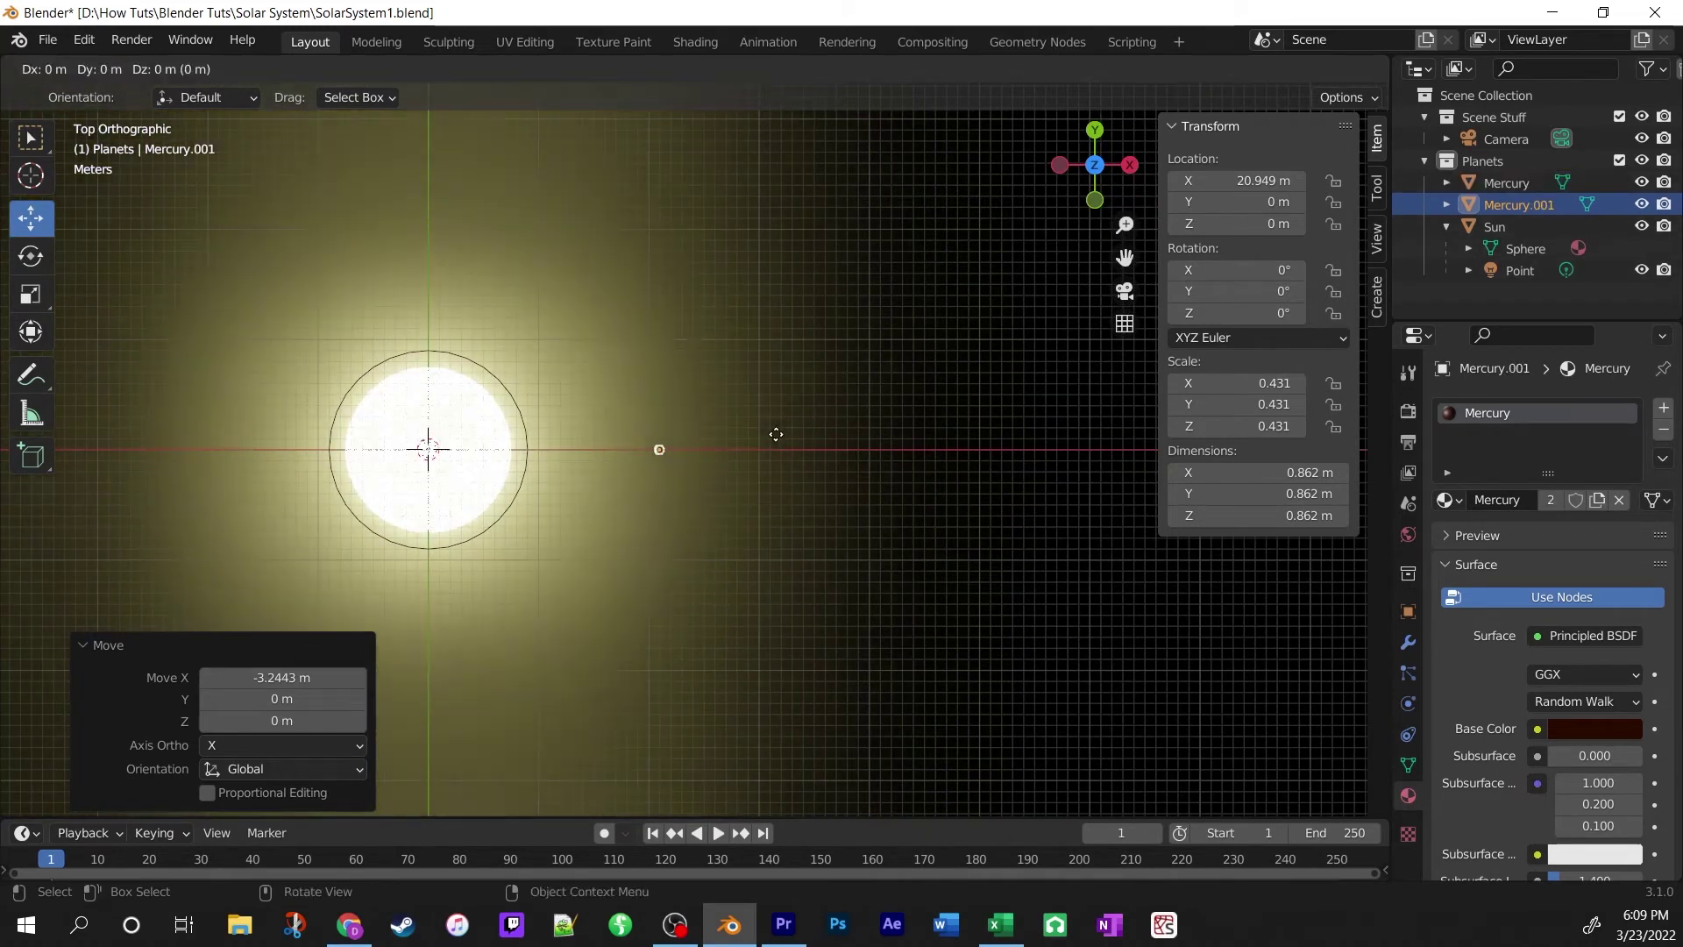
right_click(754, 434)
left_click_drag(747, 445, 898, 463)
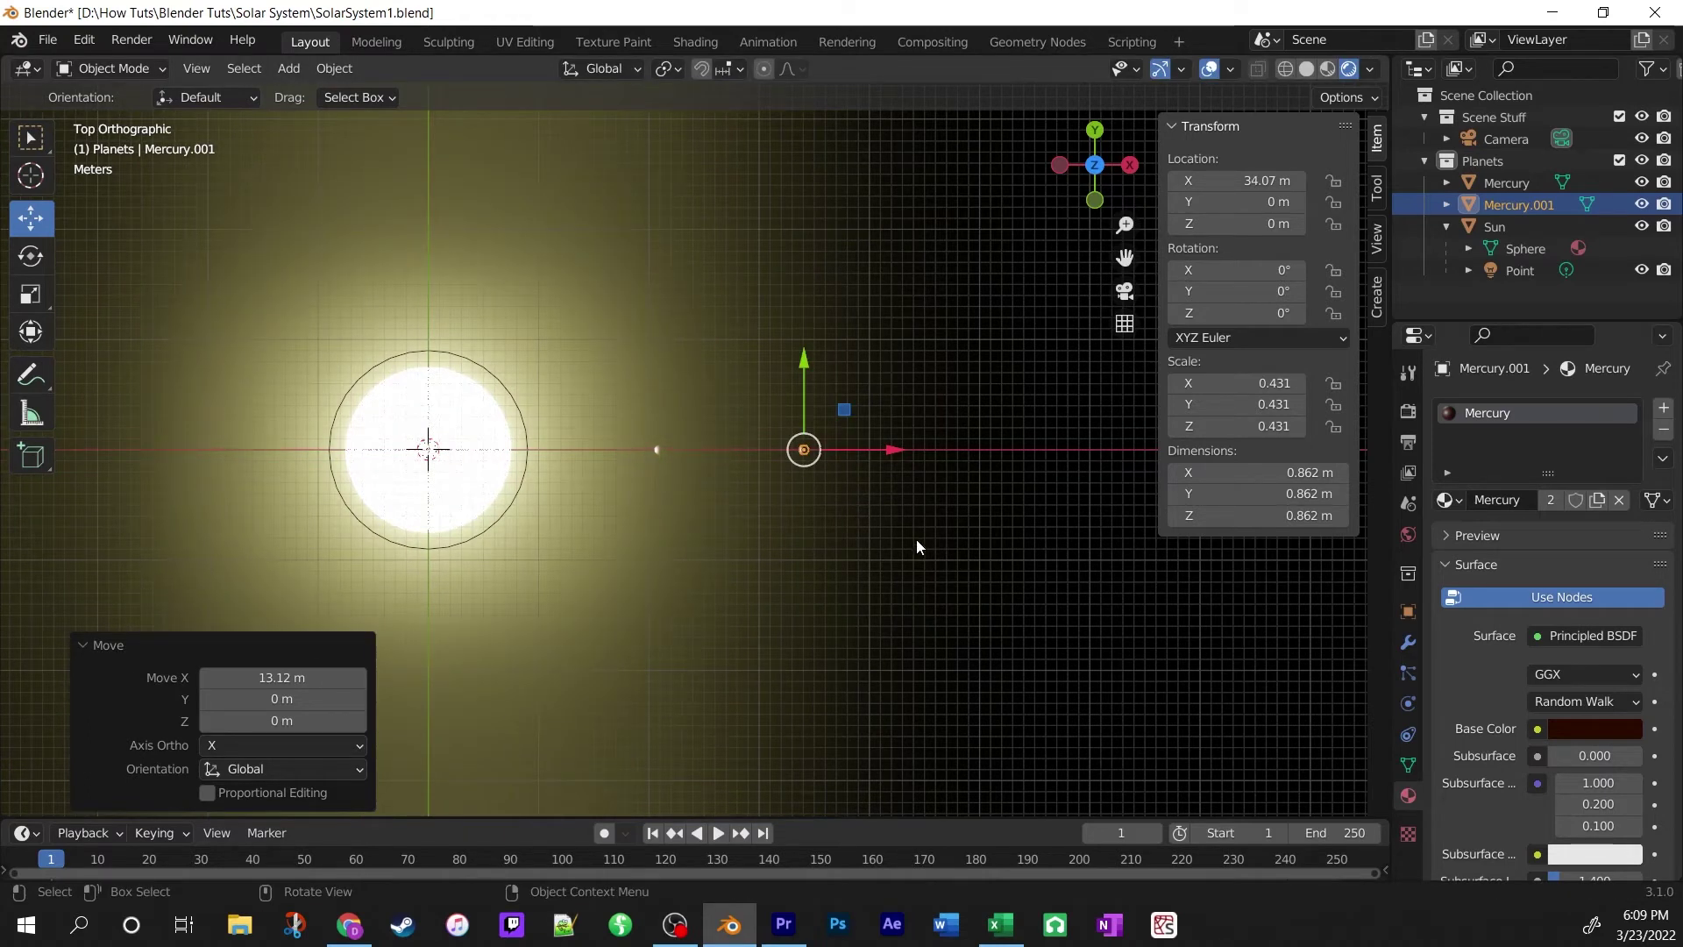
key("s")
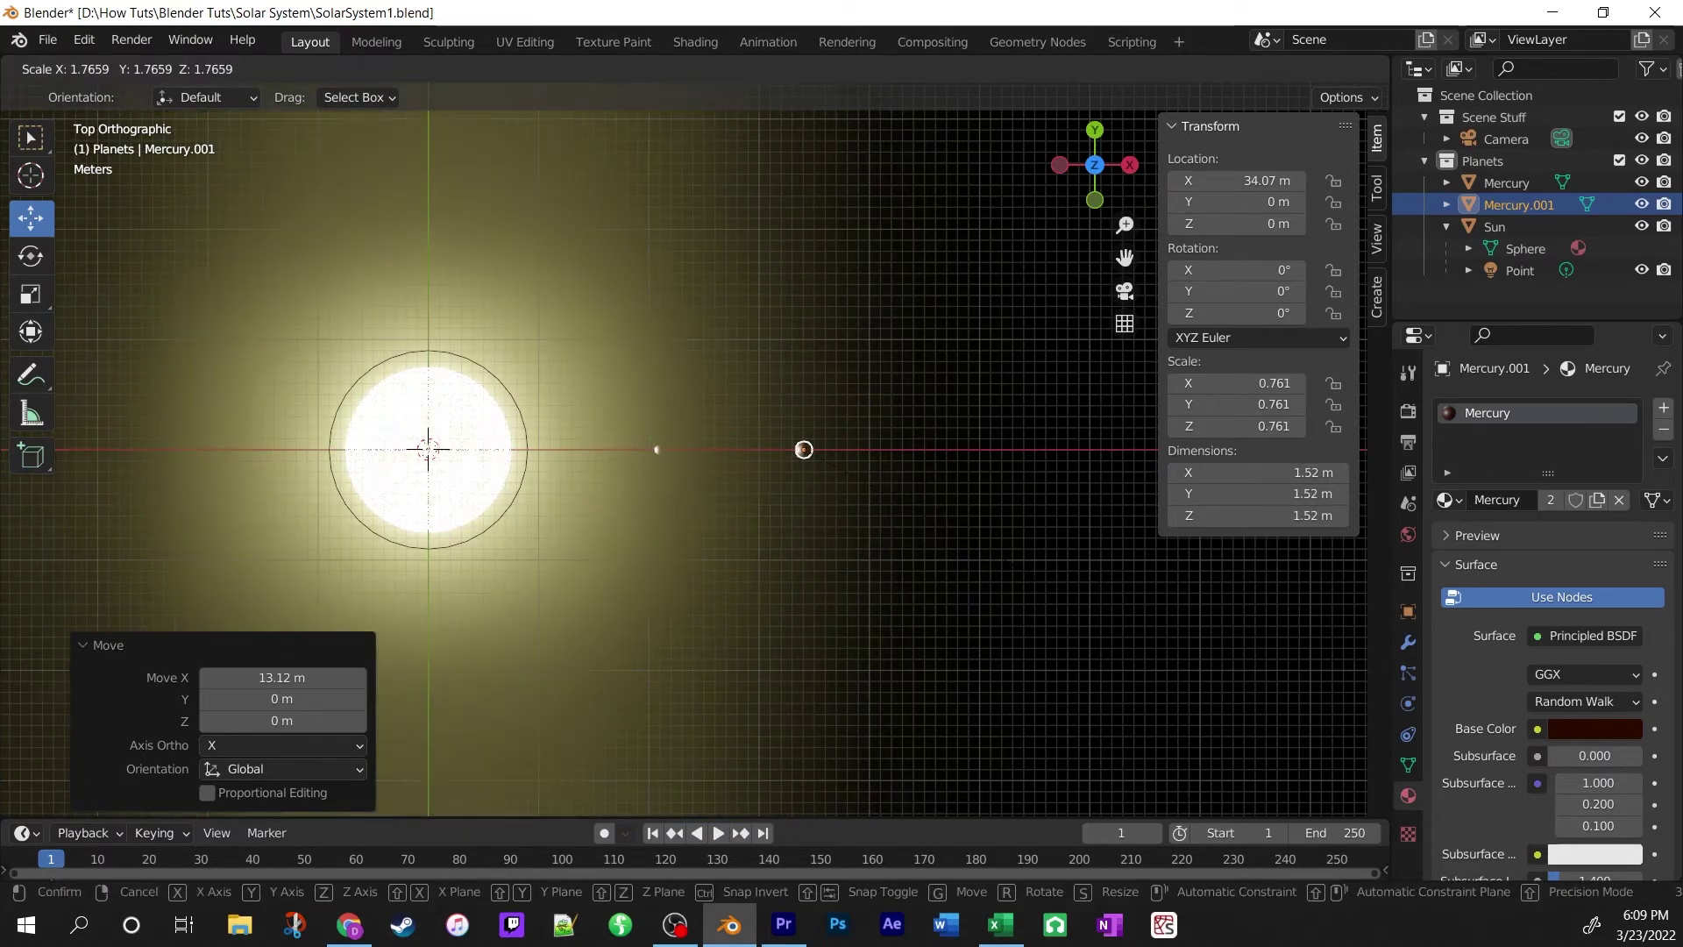
left_click(1028, 571)
key("KP_Decimal")
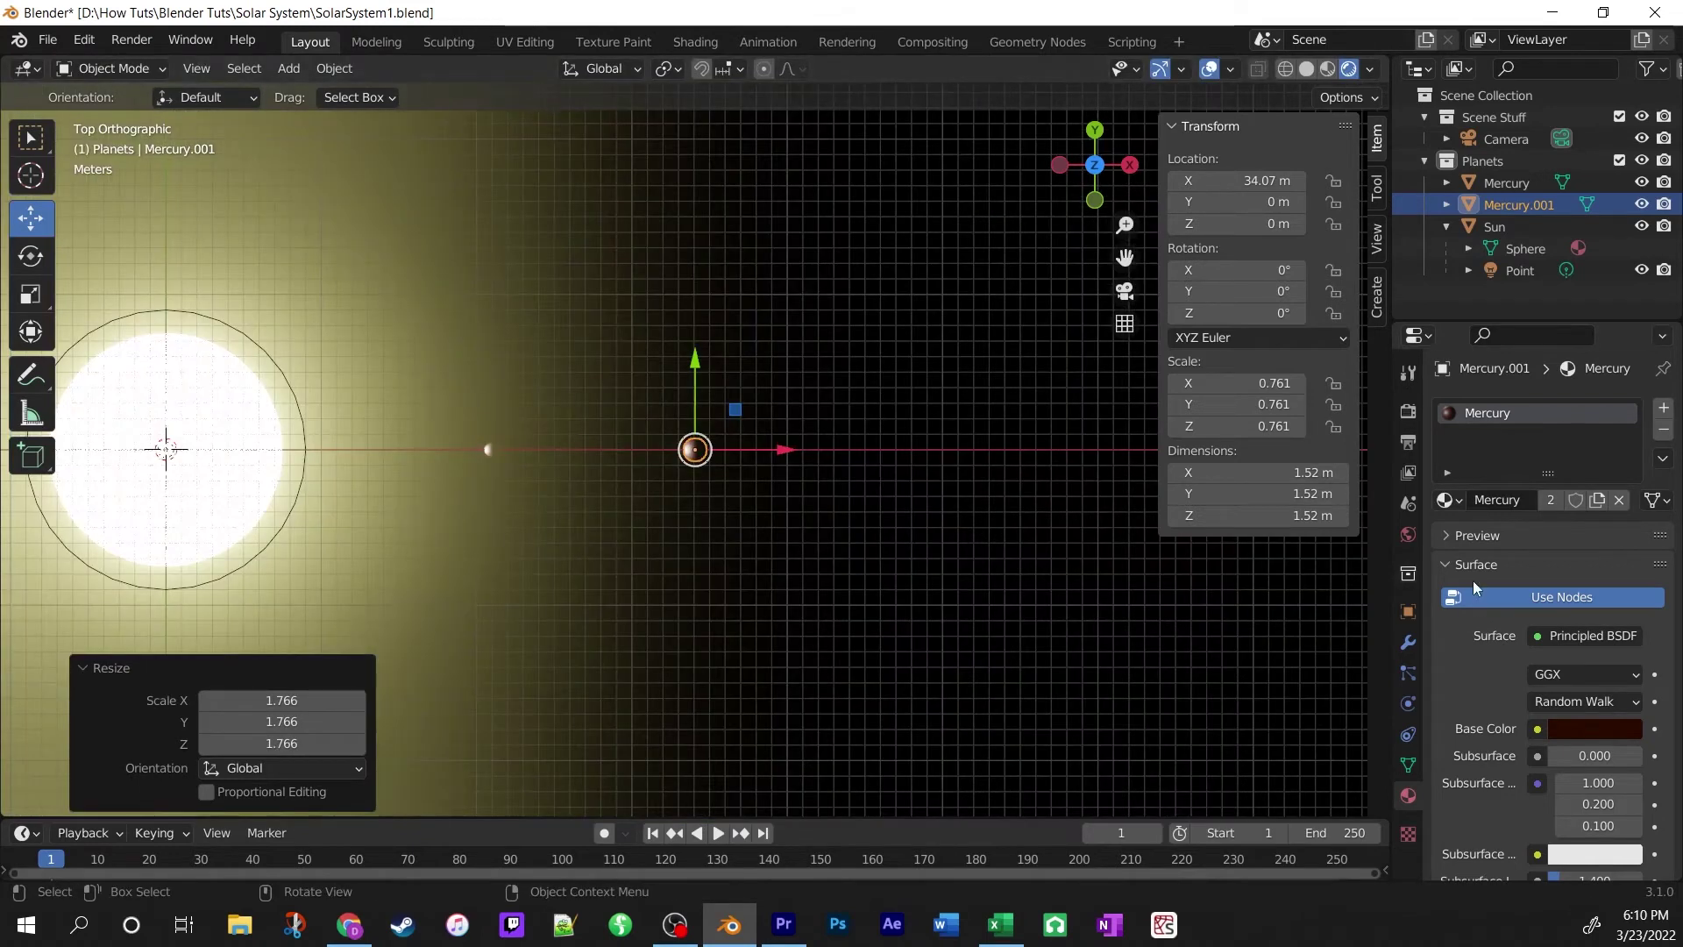
left_click(1552, 503)
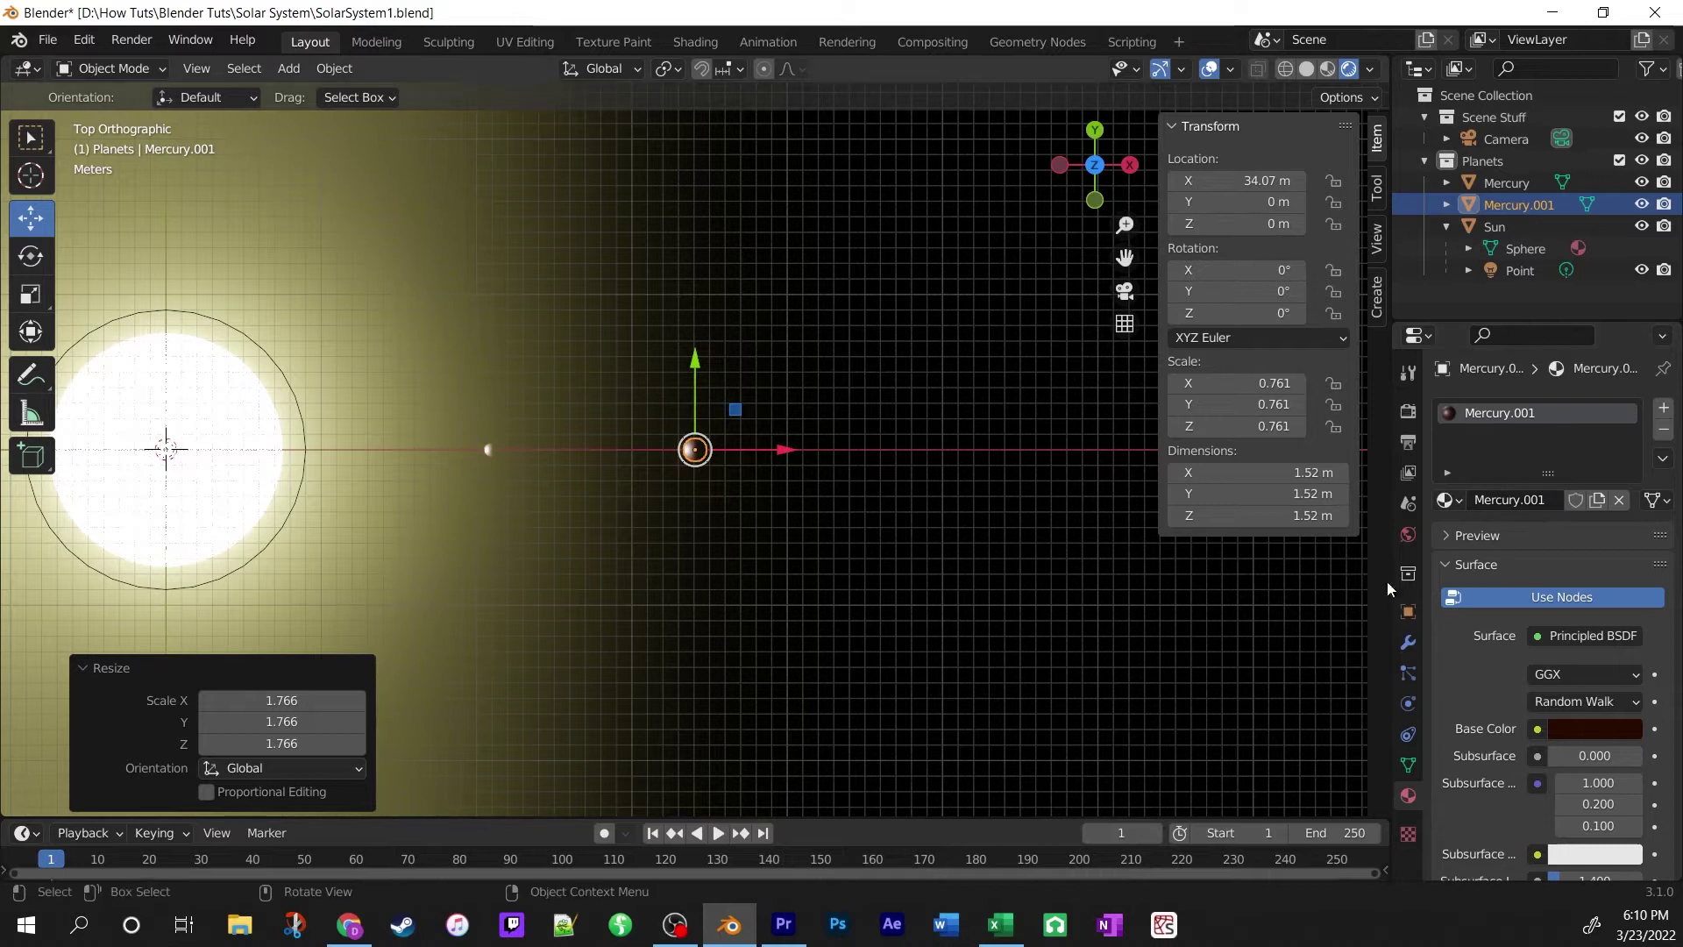
Rename the copy's material and the object itself to Venus.
double_click(1519, 500)
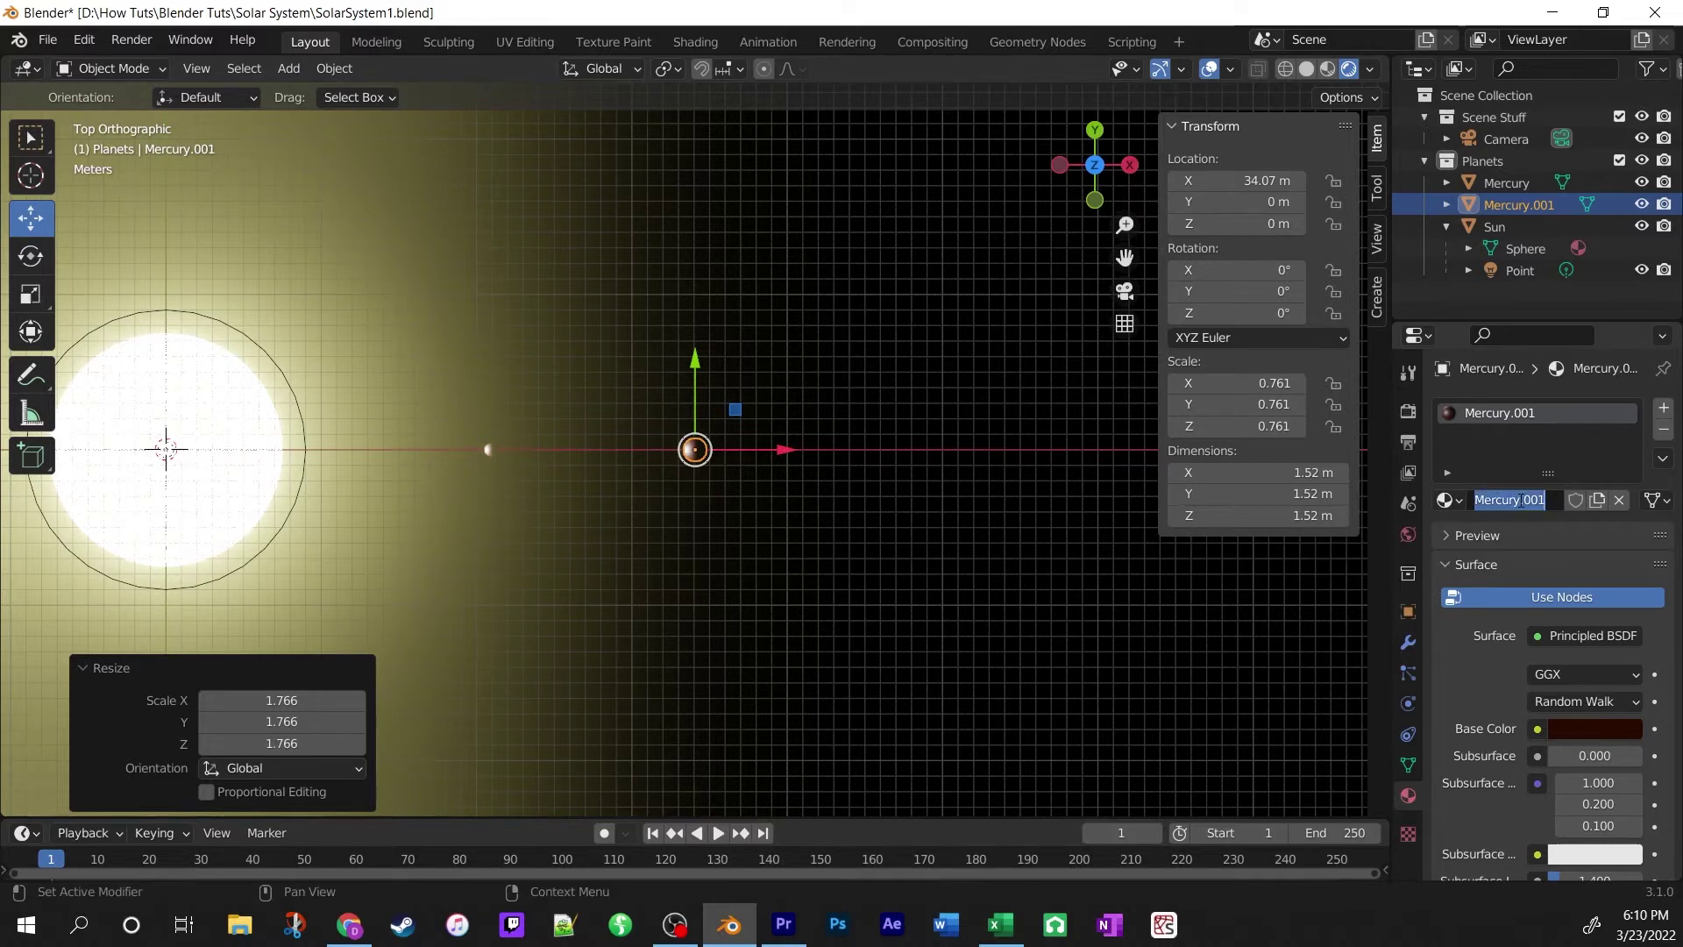
type("Venus")
key("Return")
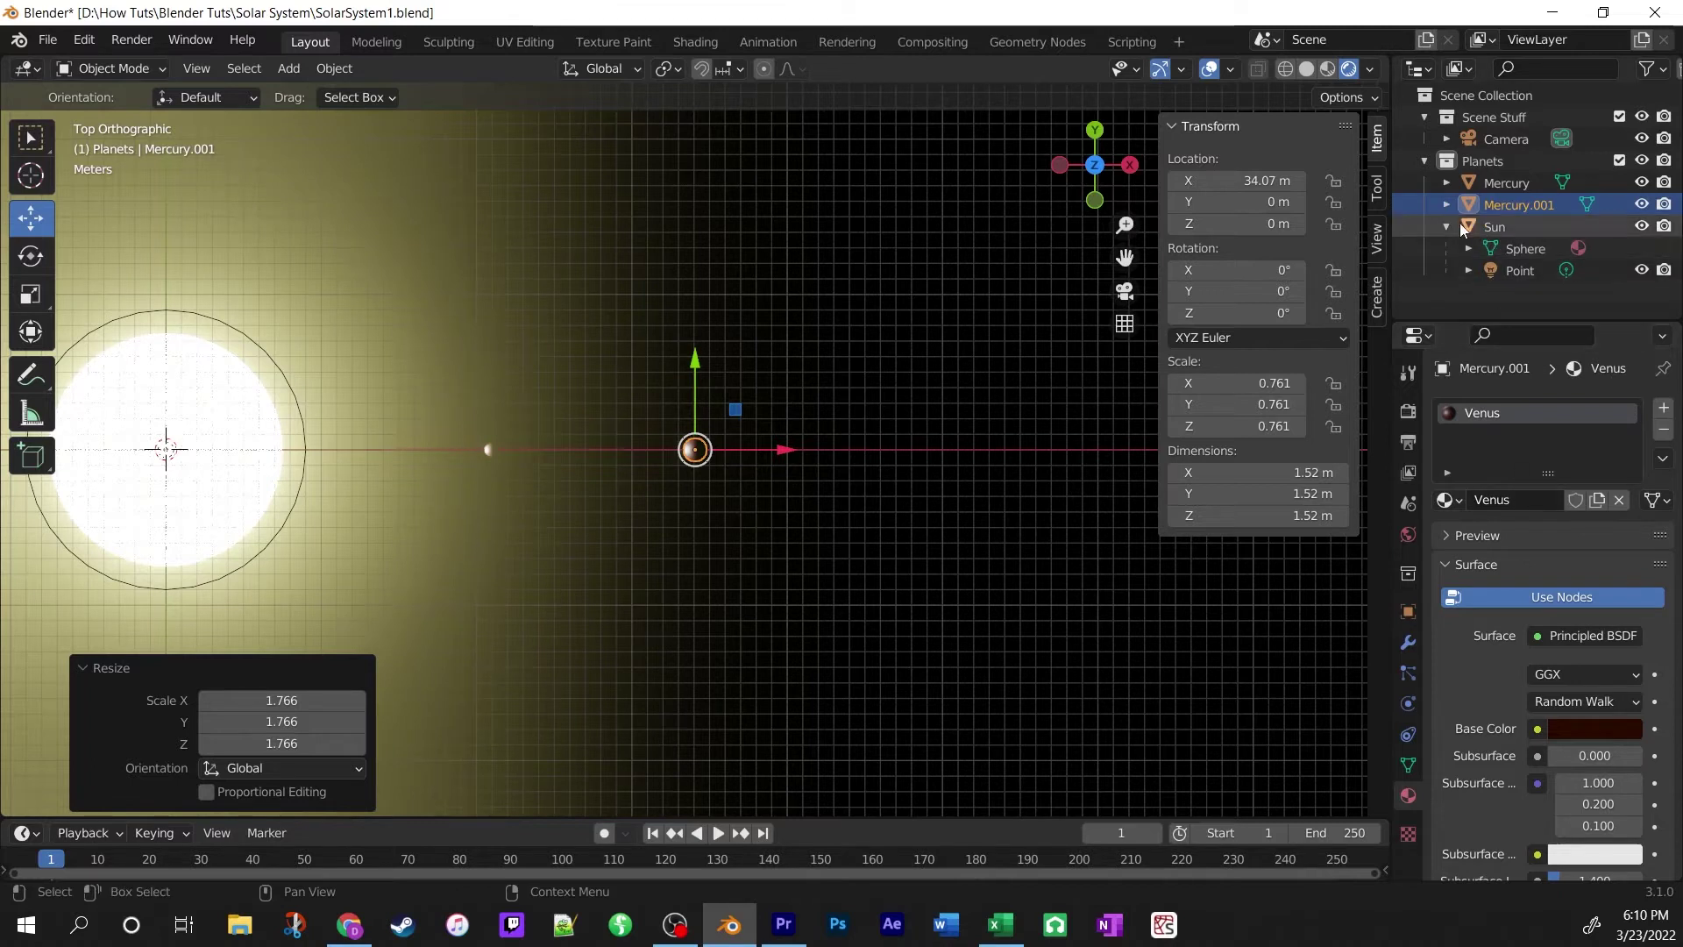
double_click(1514, 209)
type("Venus")
key("Return")
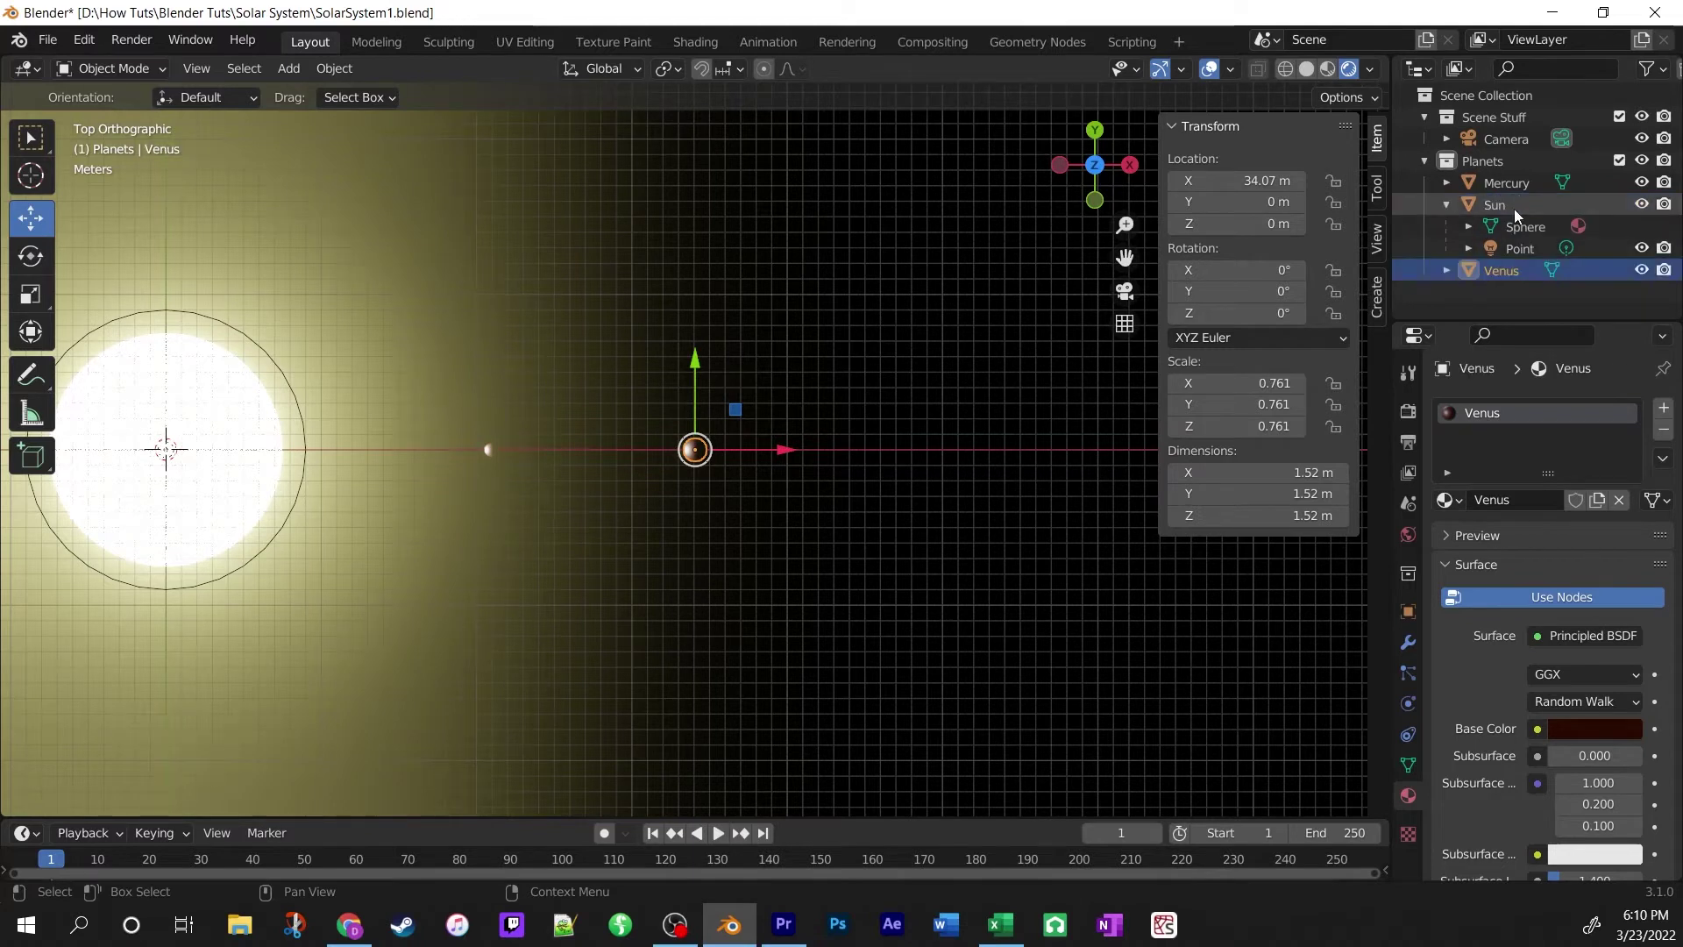
Set Venus's base colour to a dull olive-yellow.
left_click(1607, 726)
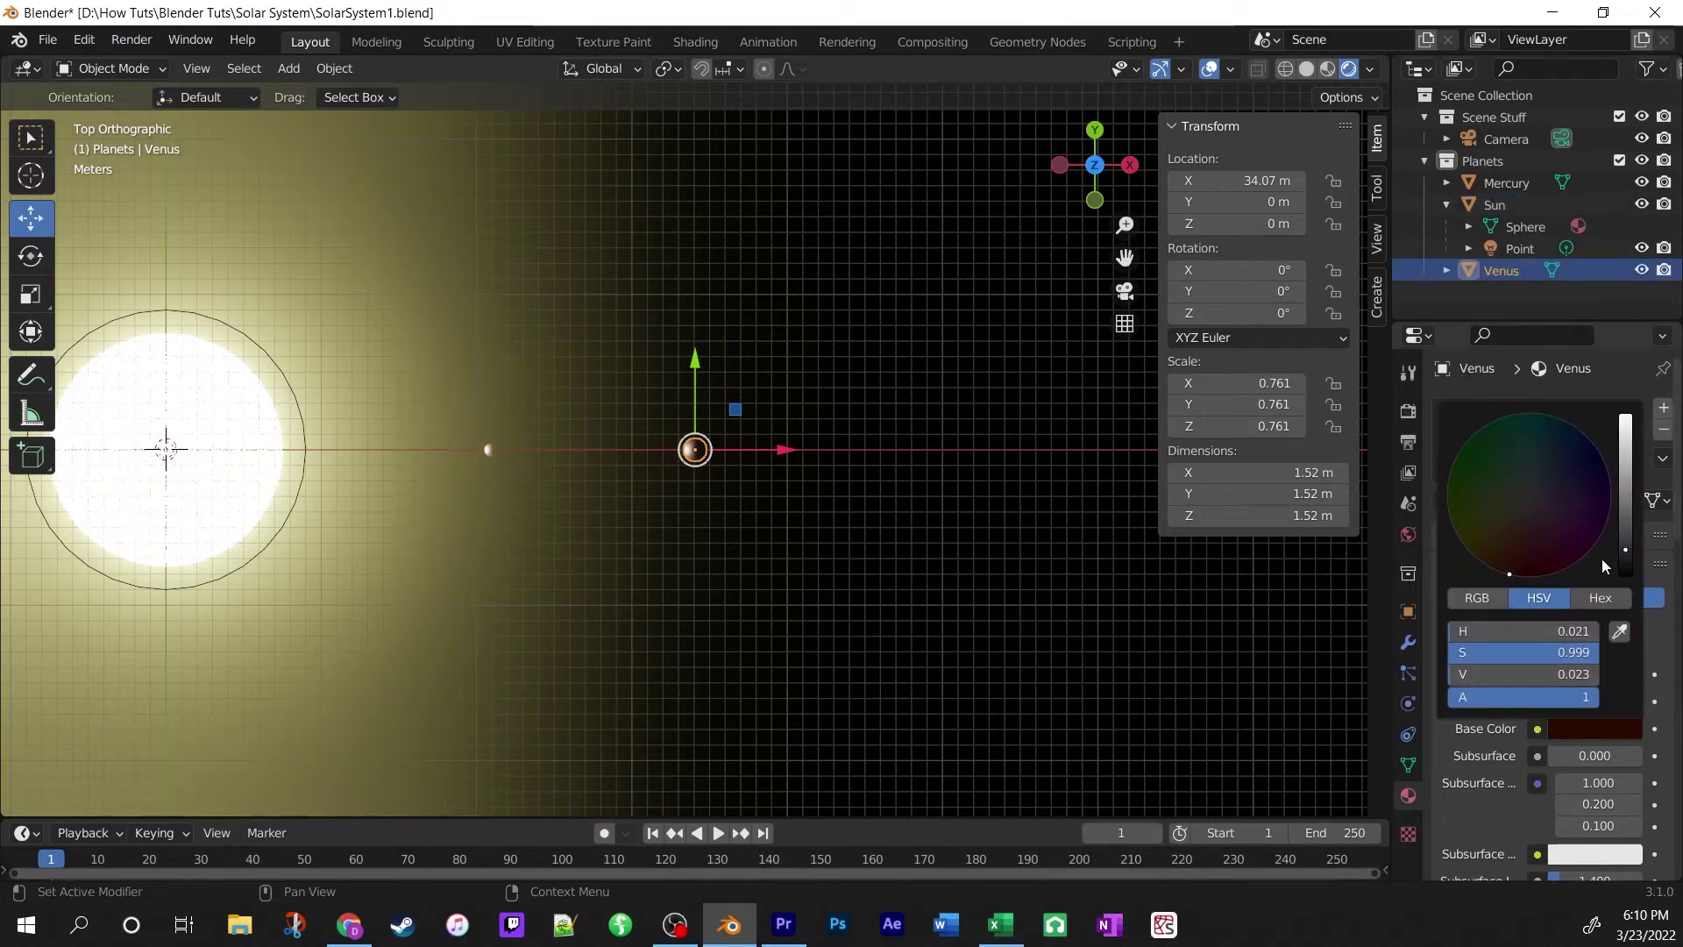
left_click(1500, 518)
left_click(1503, 506)
left_click(1629, 496)
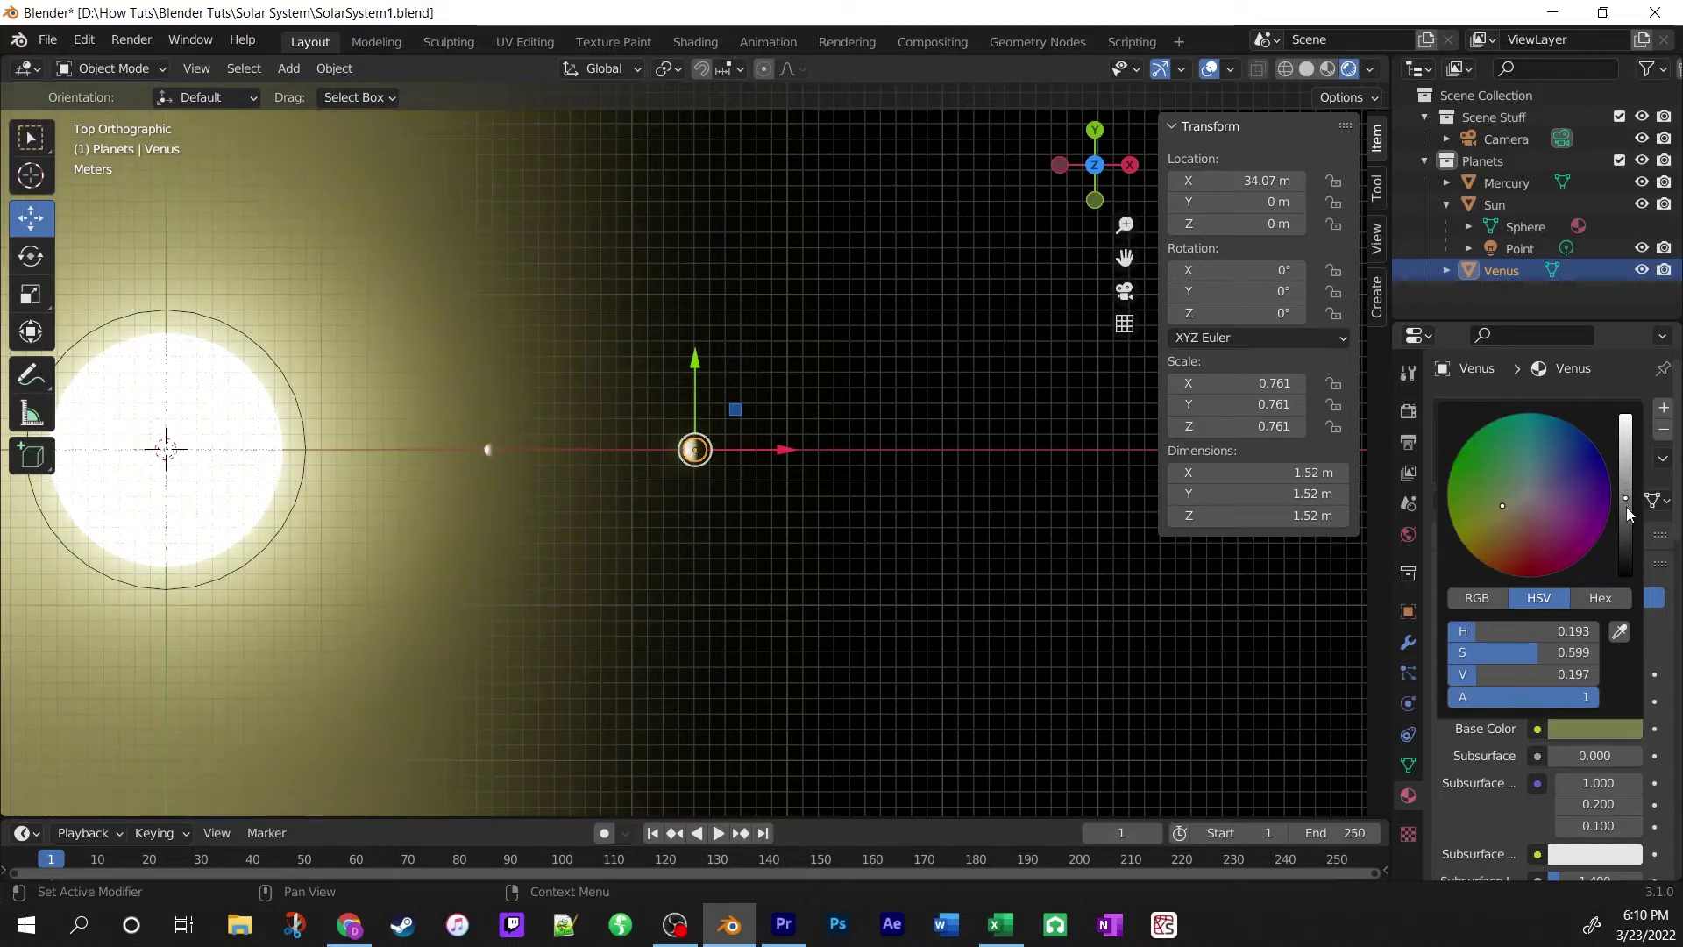
scroll(673, 534, "up", 10)
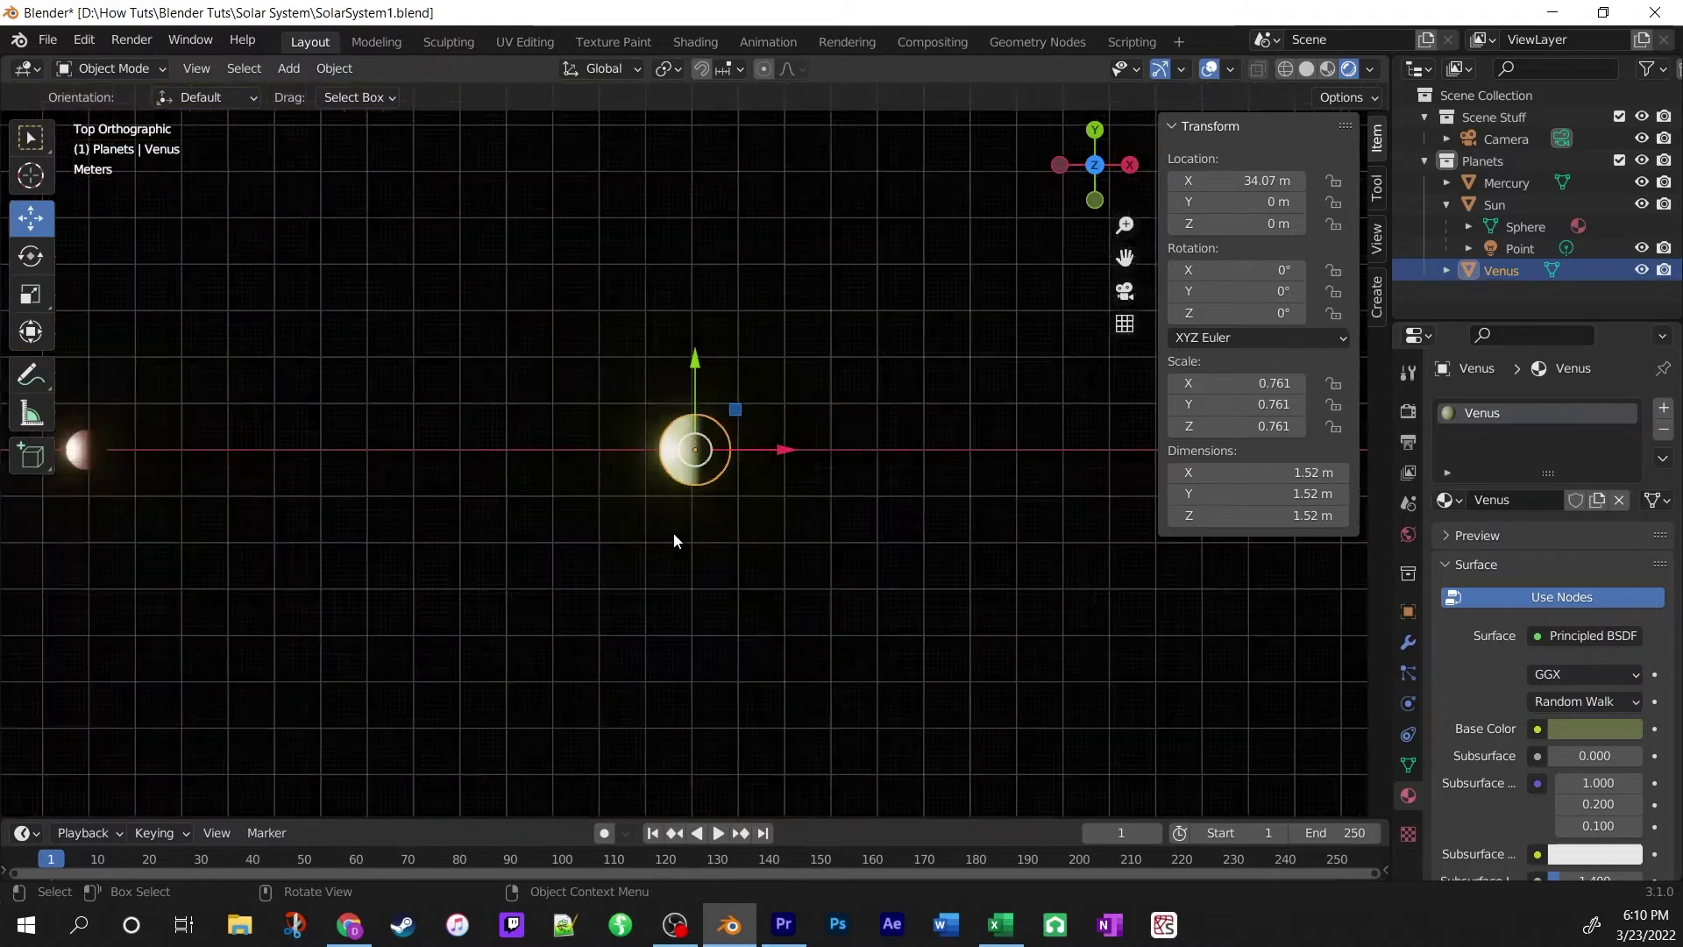
scroll(673, 533, "down", 10)
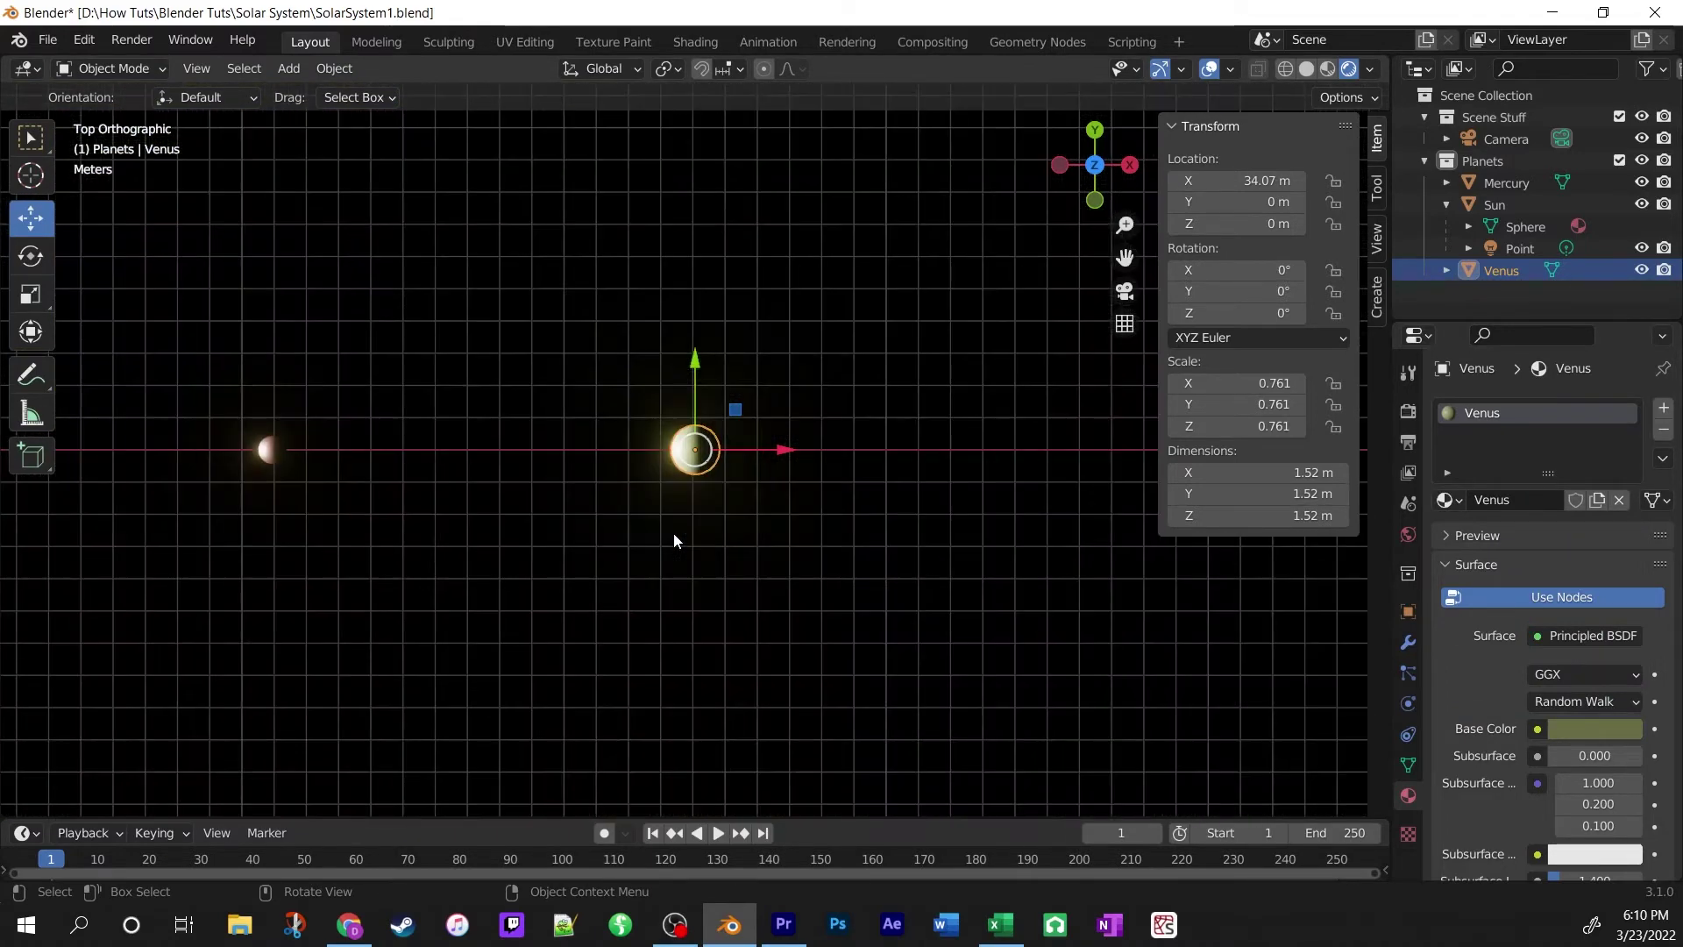
scroll(735, 572, "down", 2)
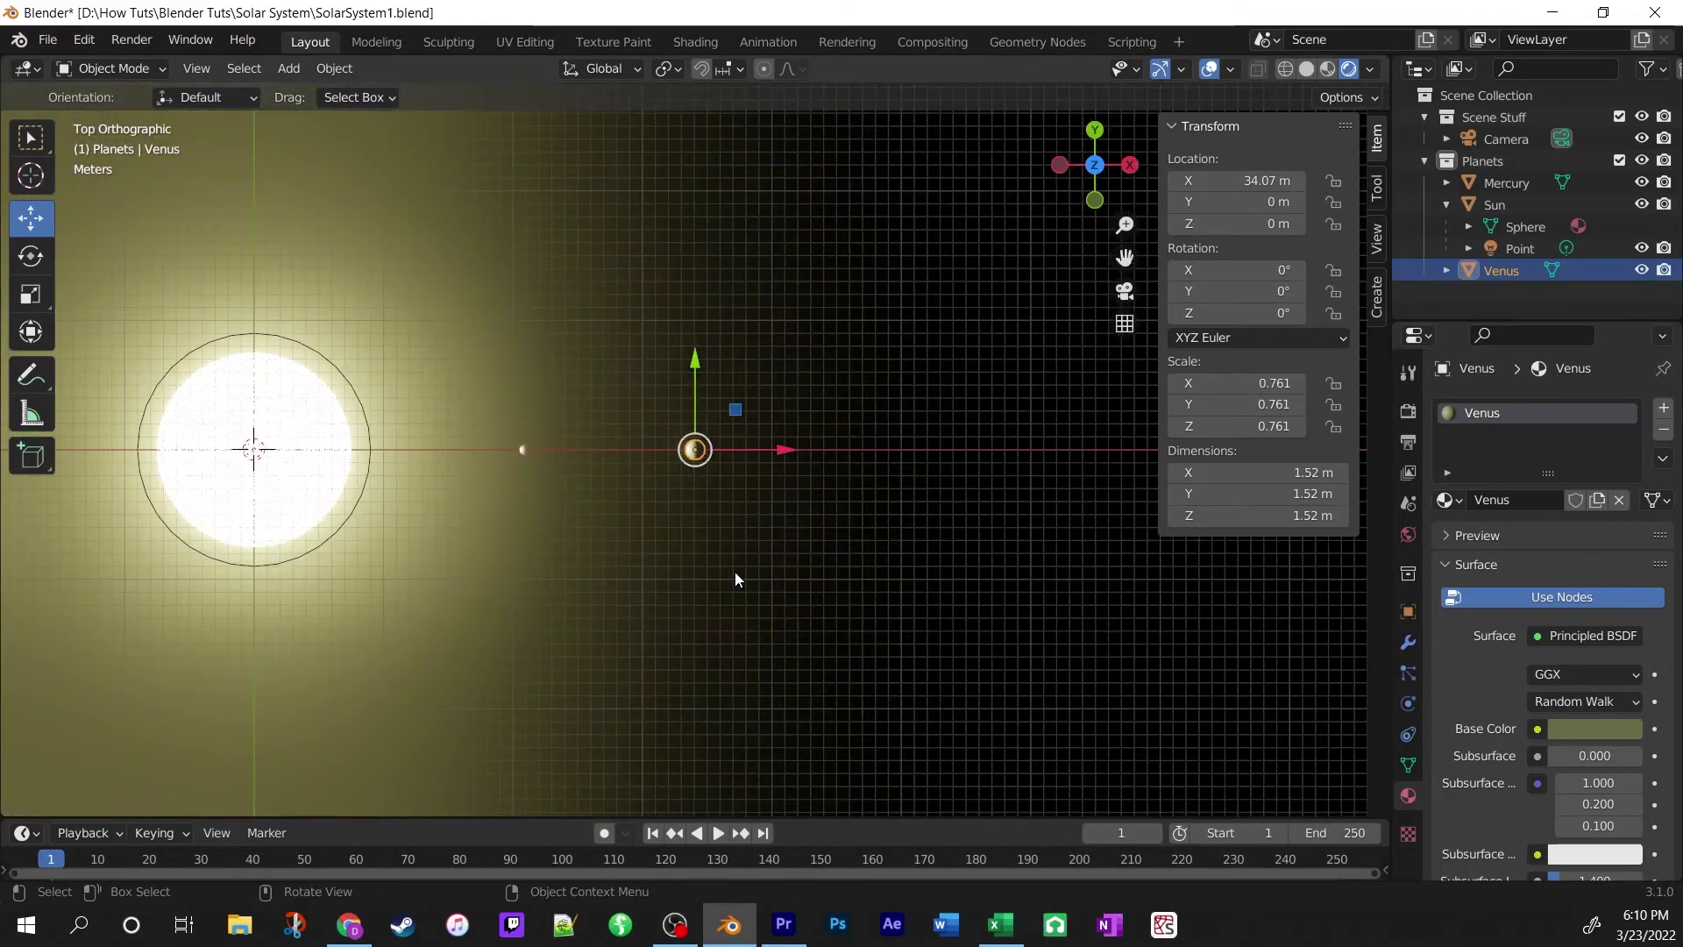
scroll(735, 572, "down", 1)
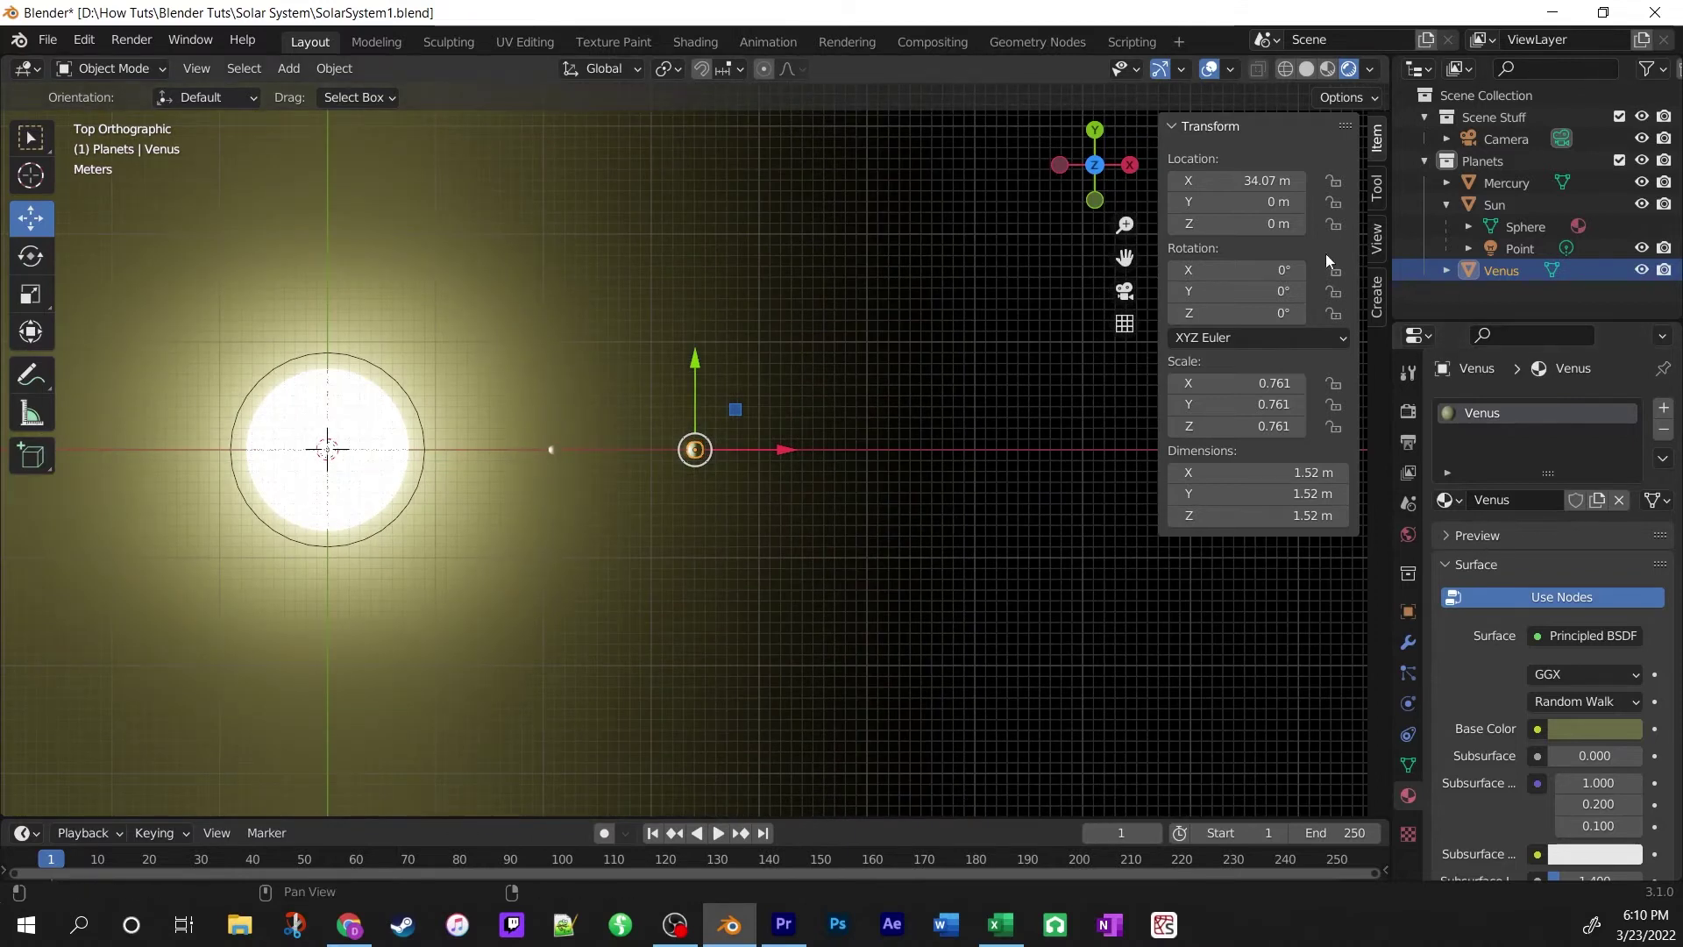
Save the scene, then duplicate Venus and slide the copy out to X 50.078 m.
left_click(63, 42)
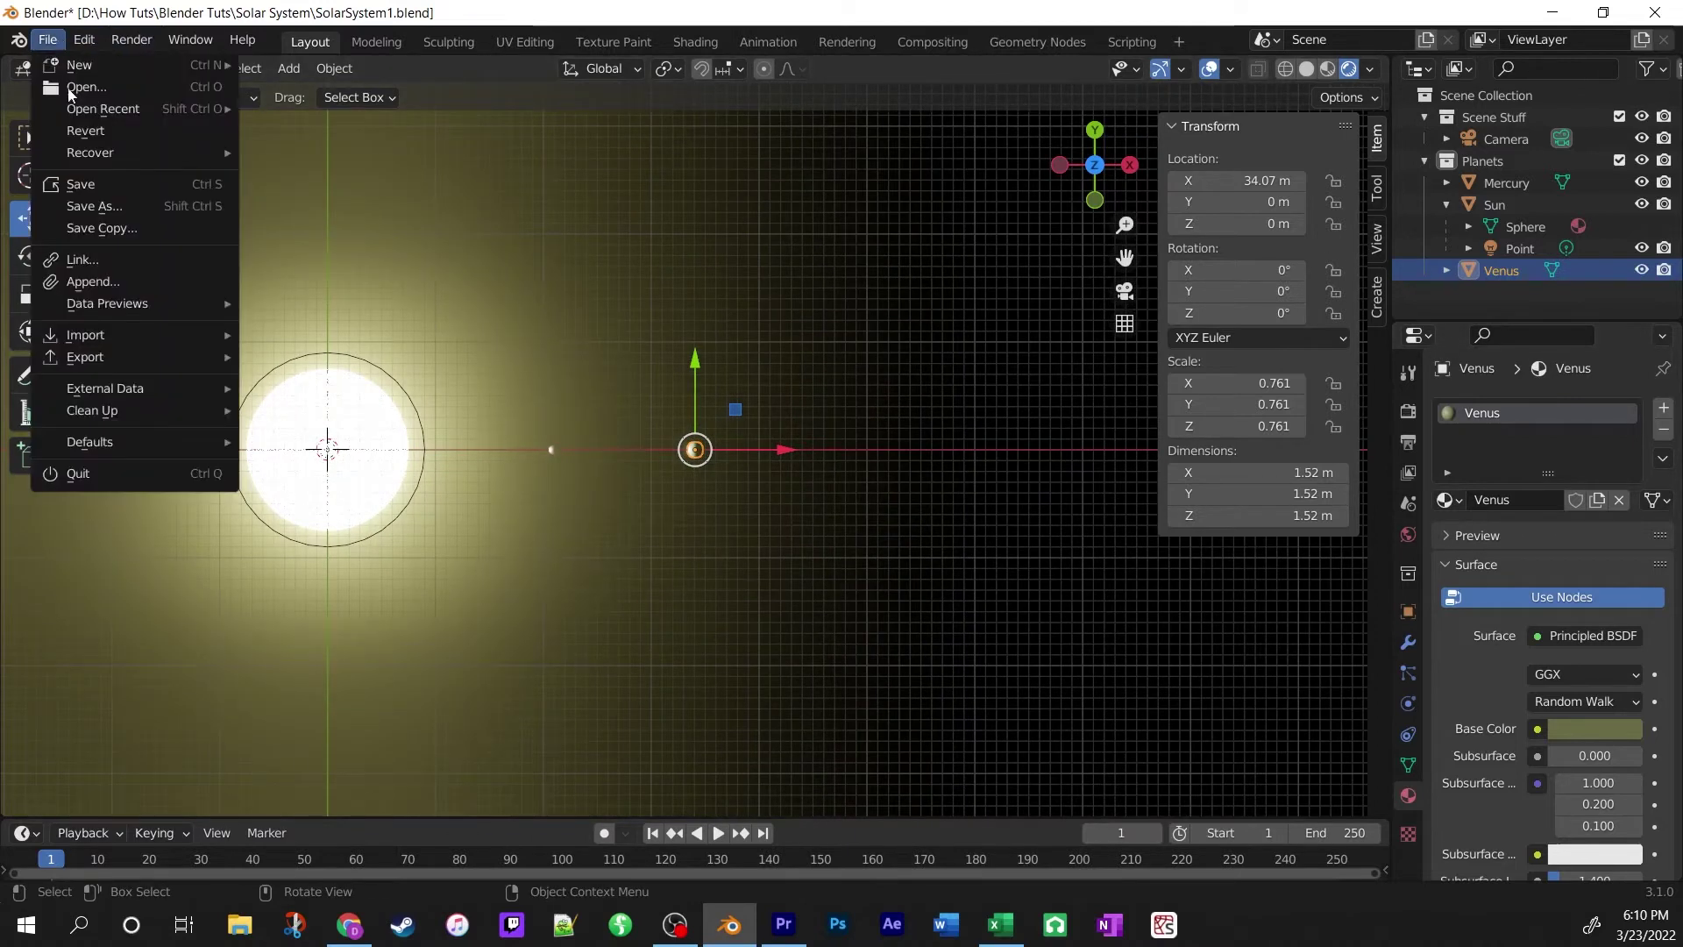
left_click(75, 181)
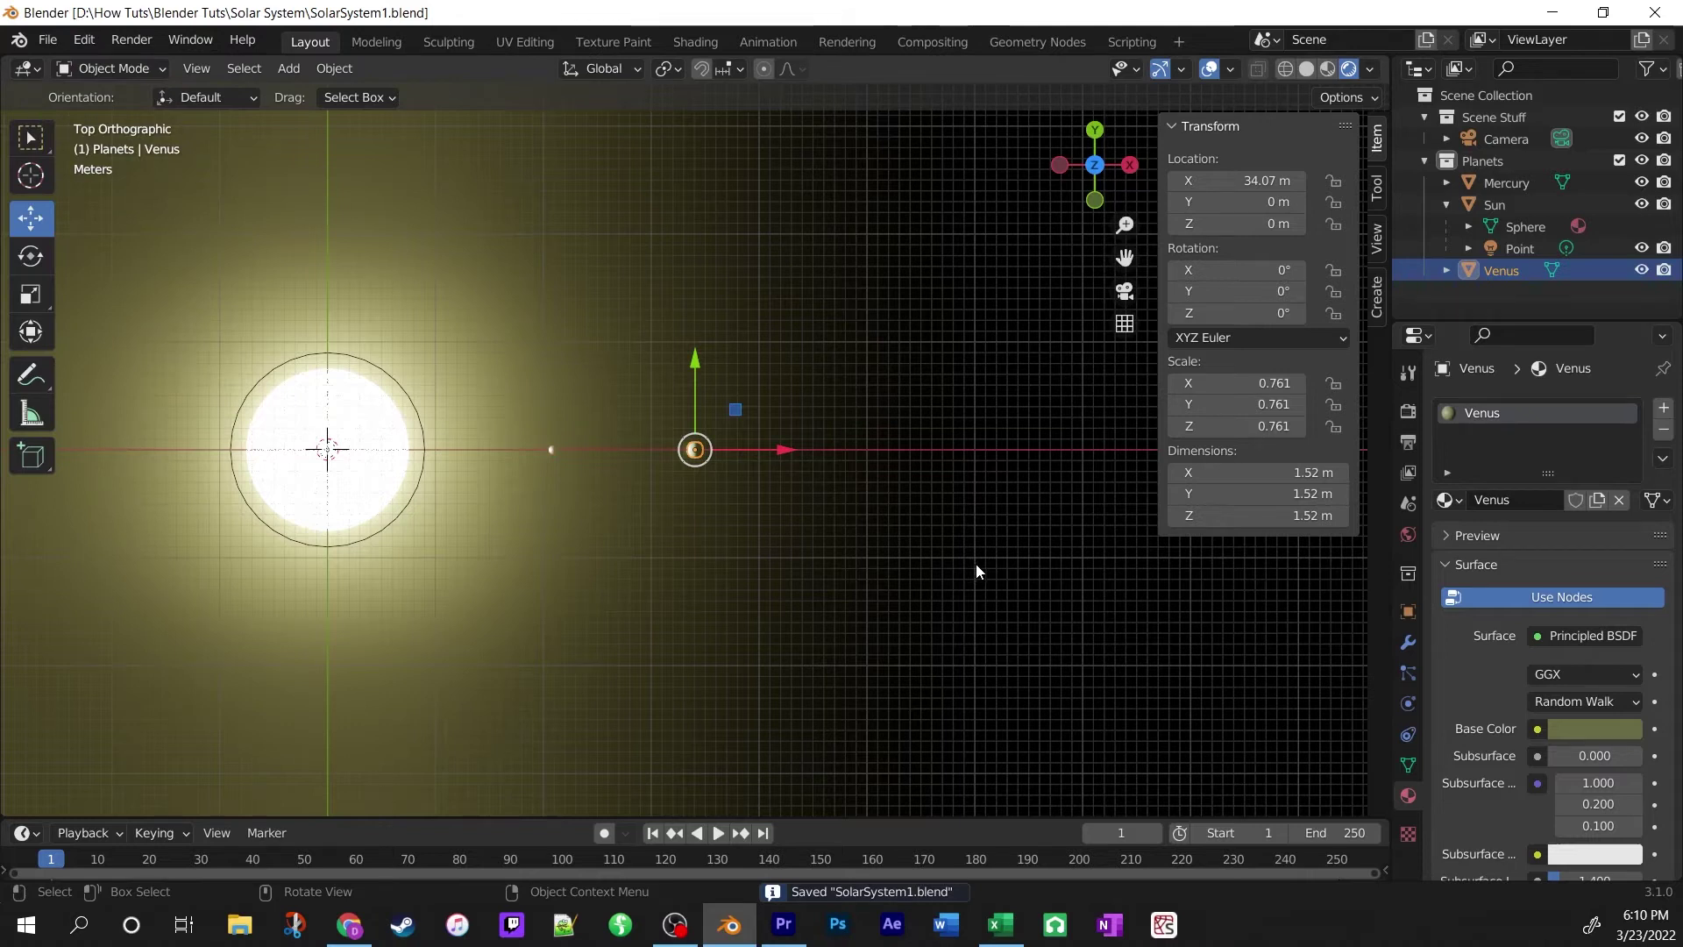
key("shift")
key("shift+d")
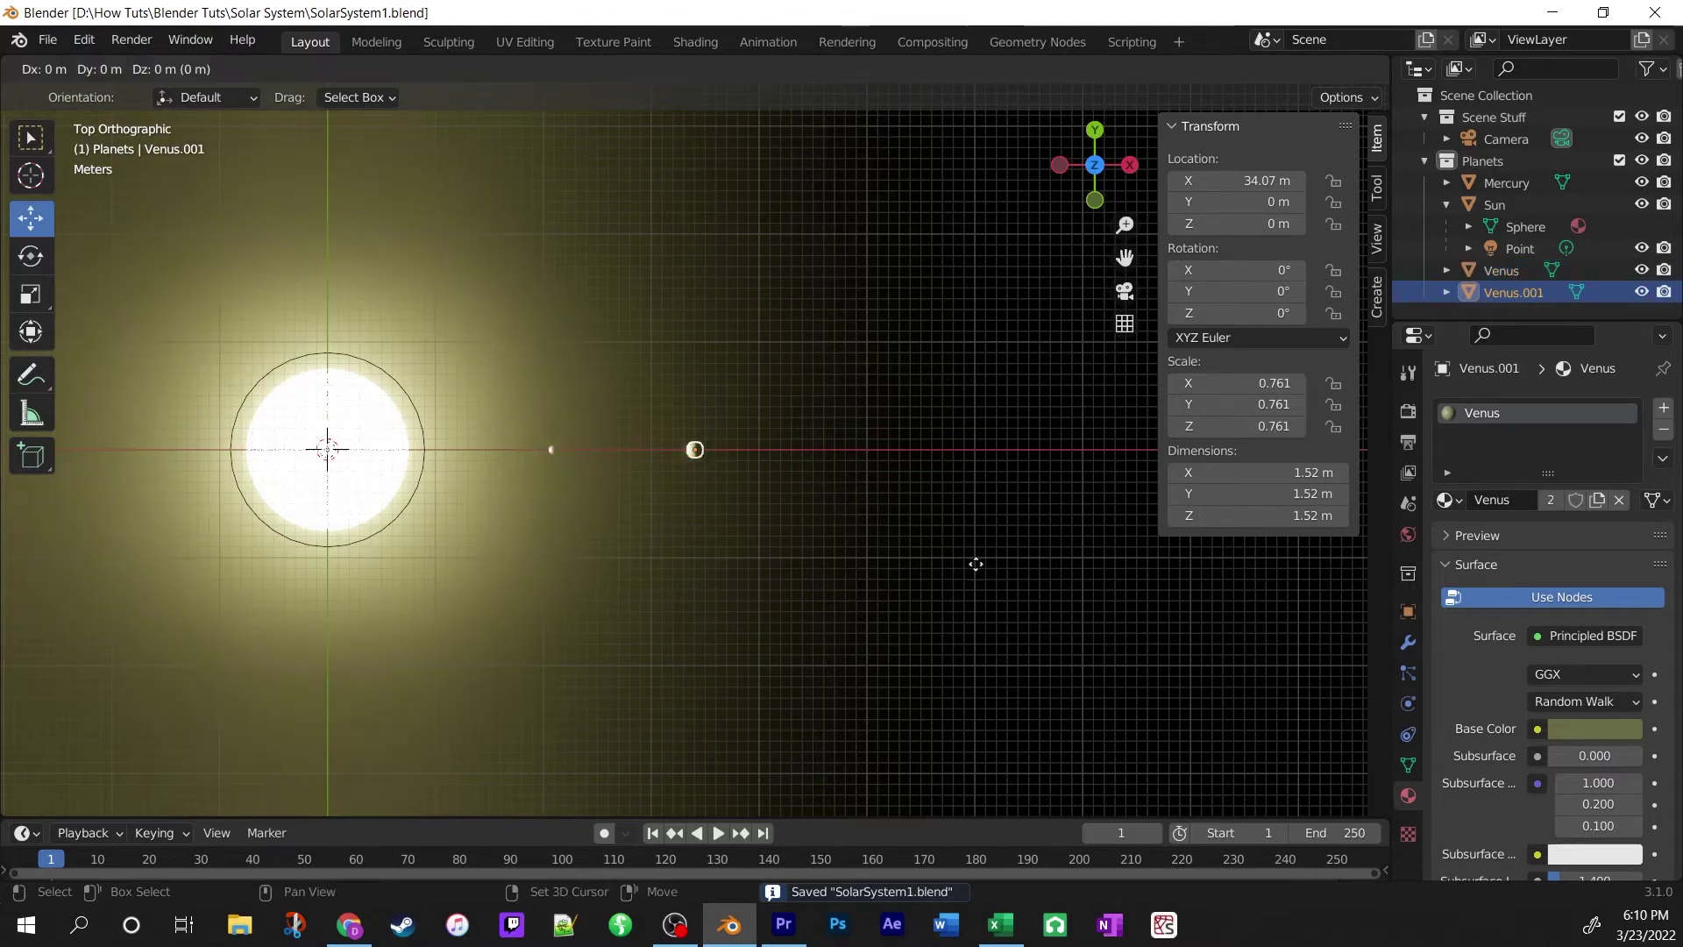
right_click(976, 564)
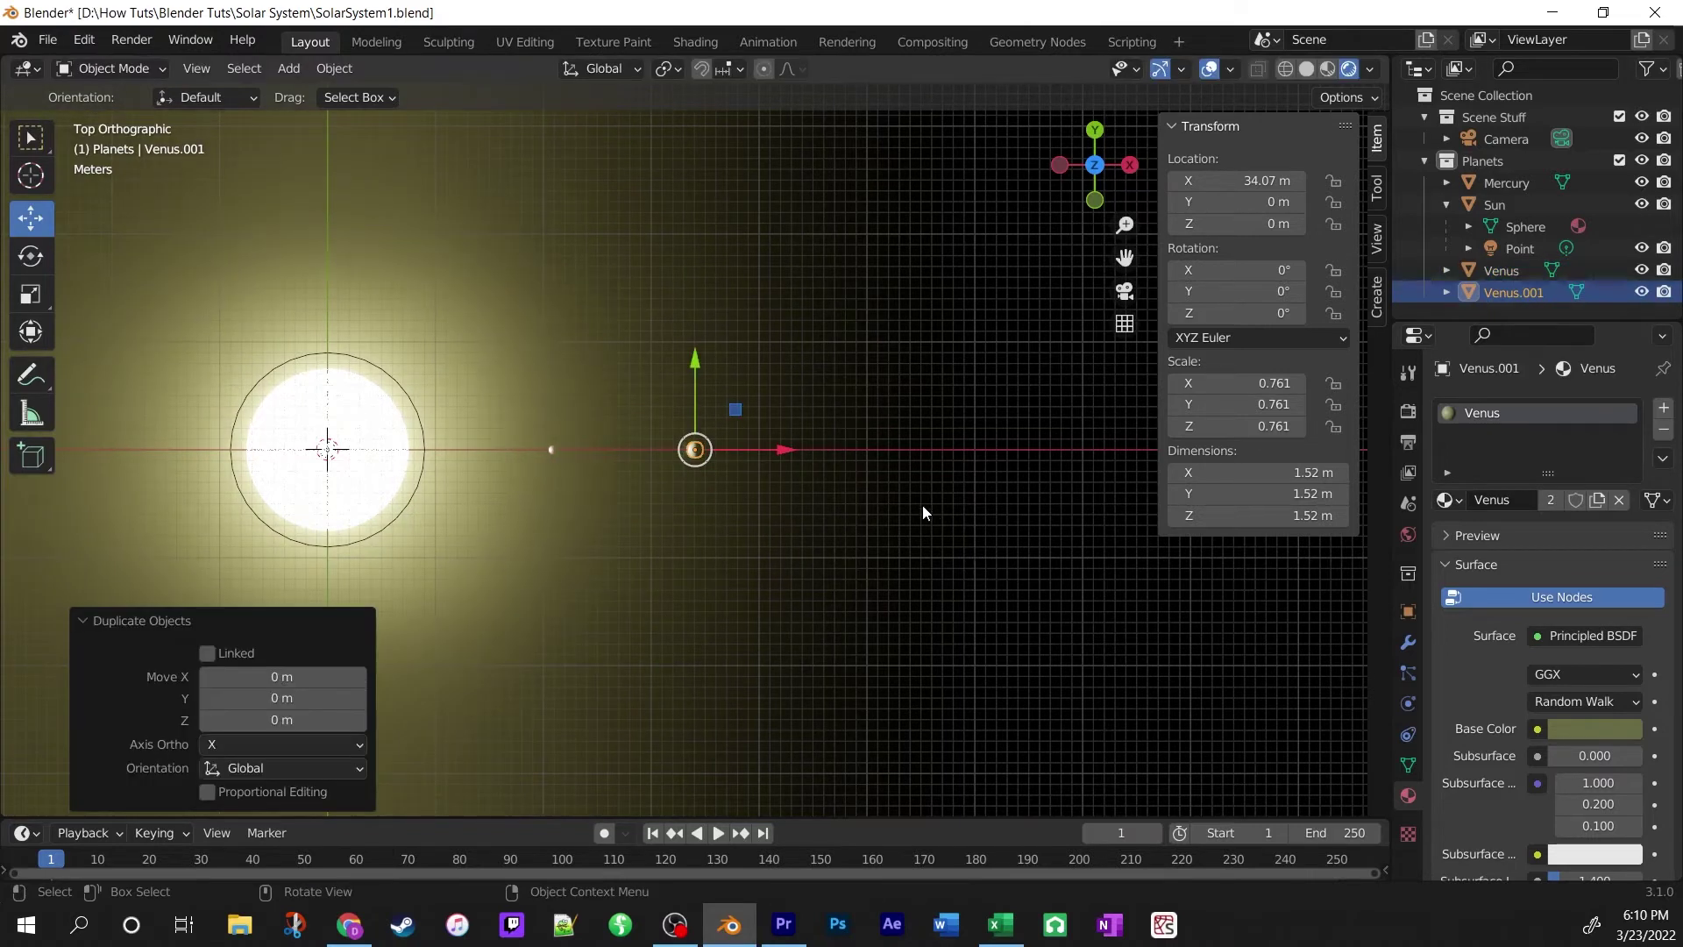
left_click_drag(788, 449, 967, 456)
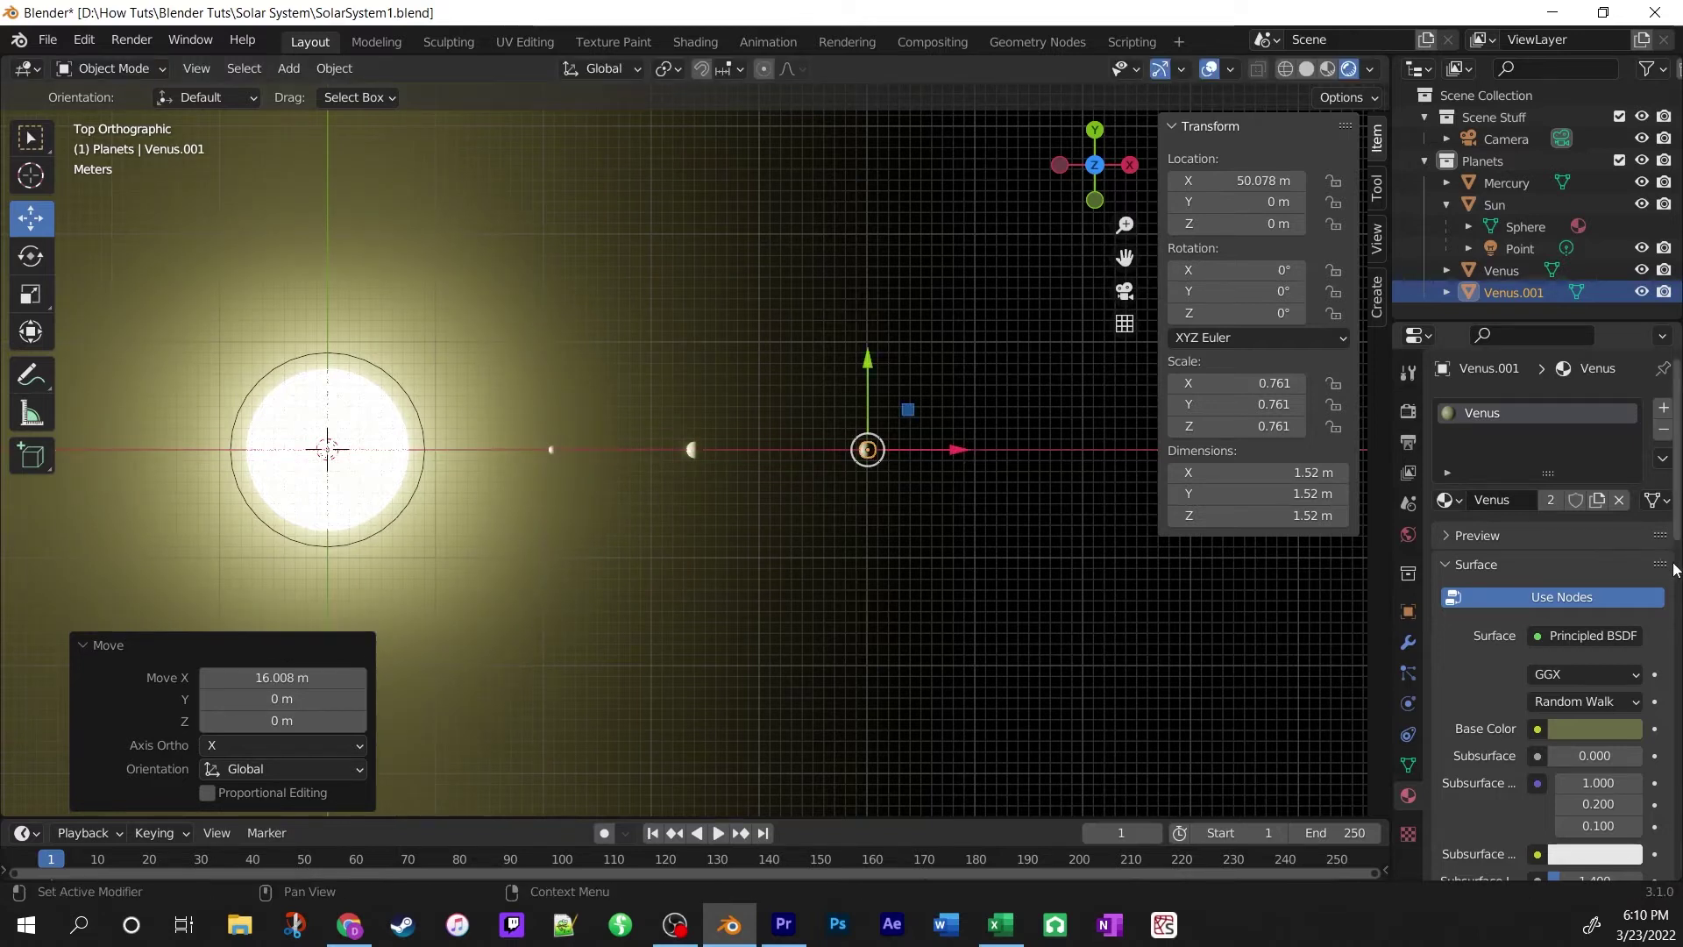
Give the copy its own material and name both the material and object Earth.
left_click(1551, 500)
double_click(1503, 499)
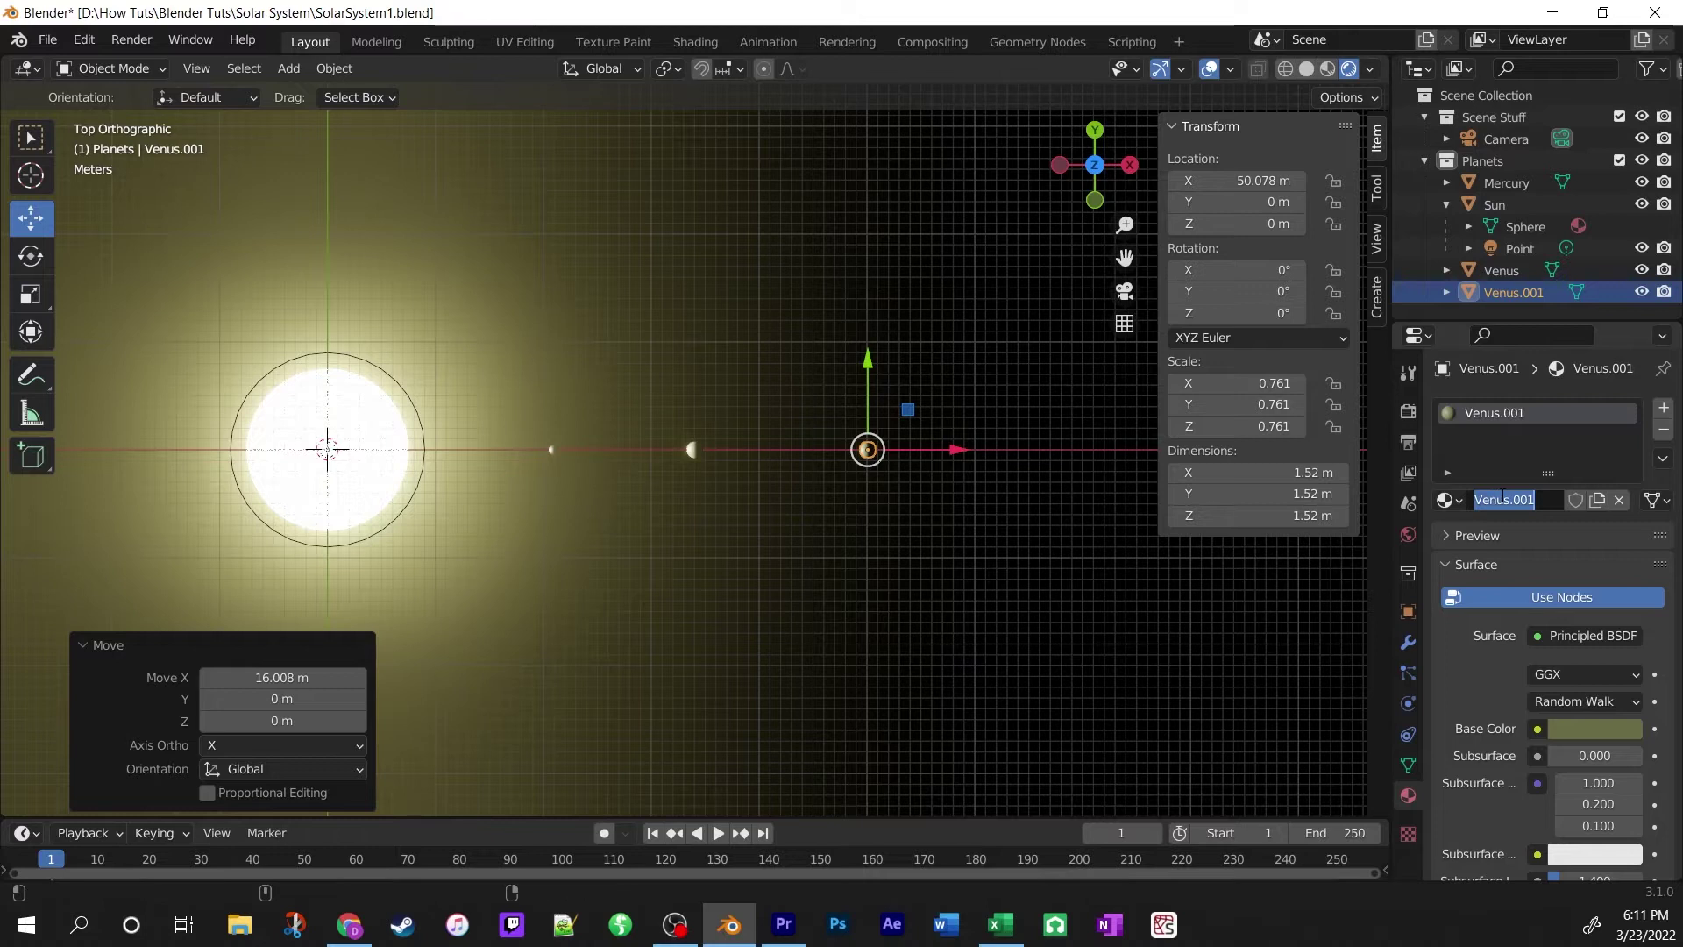
type("Earth")
key("Return")
double_click(1523, 299)
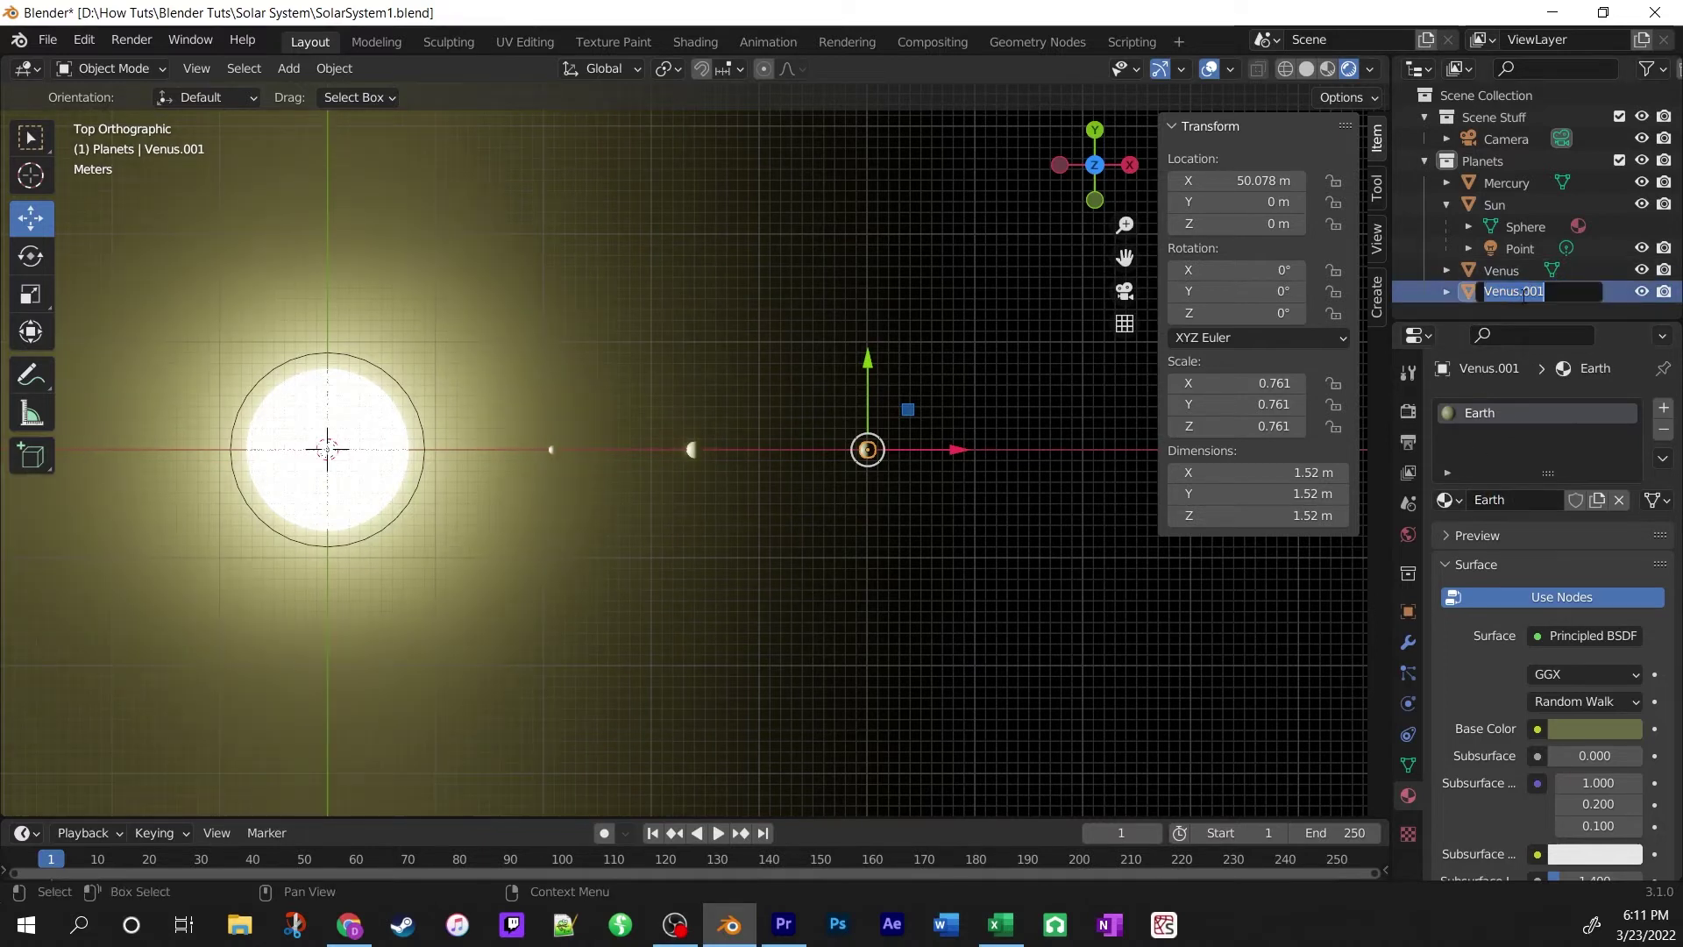
type("Eart")
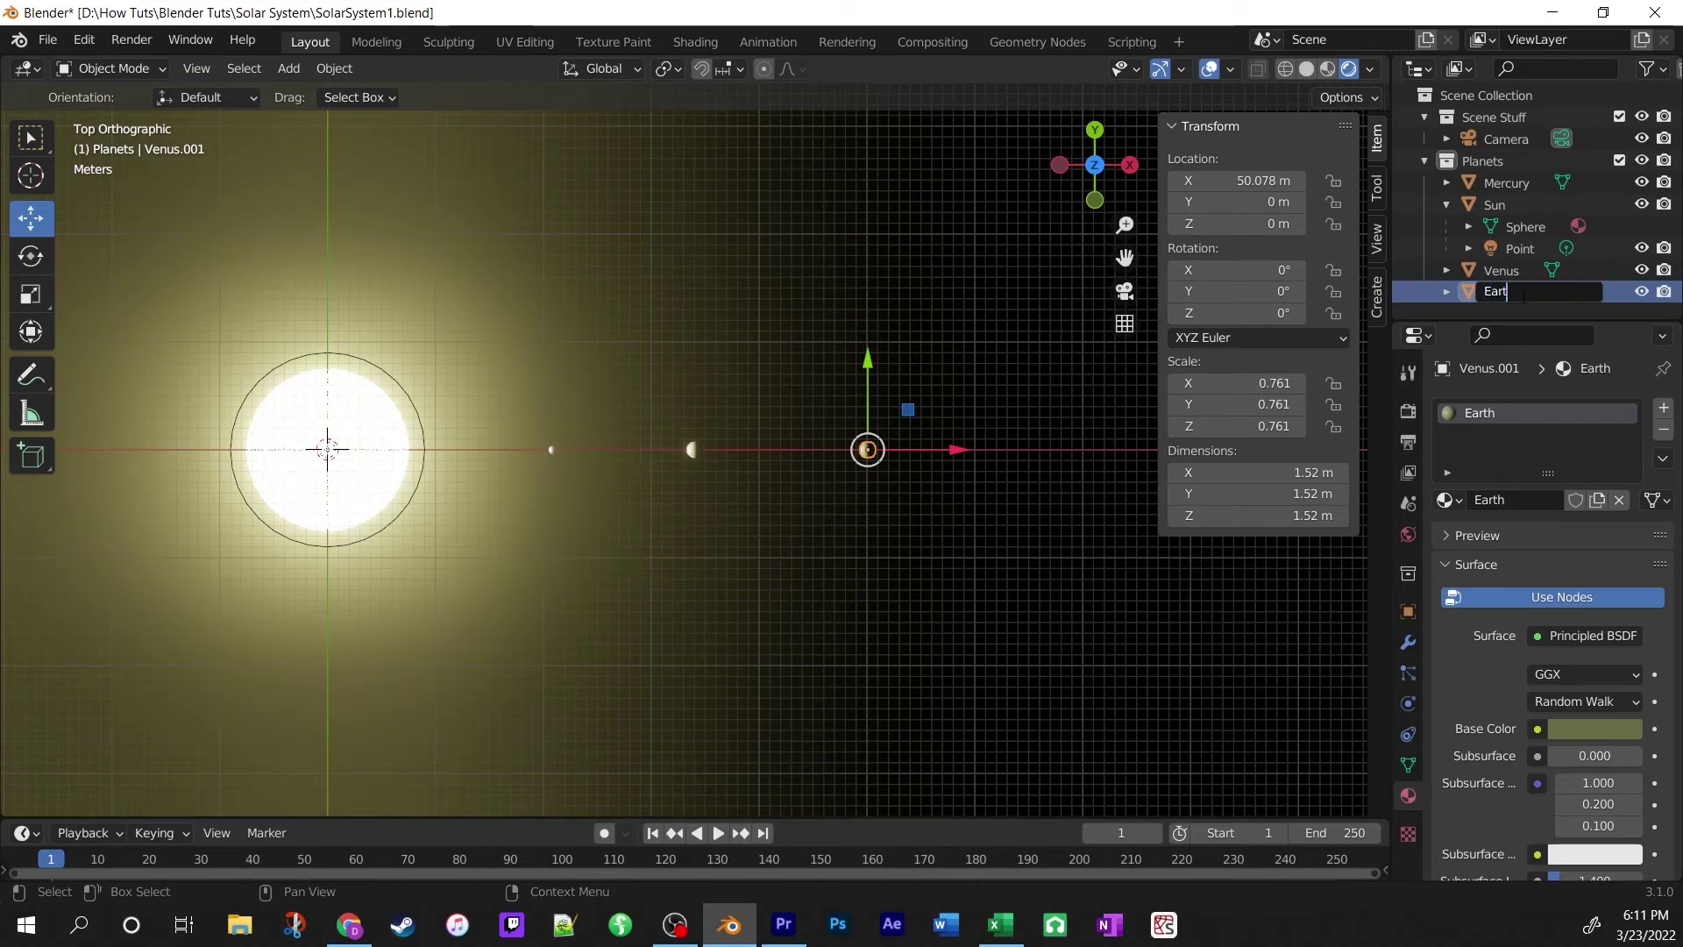
type("h")
key("Return")
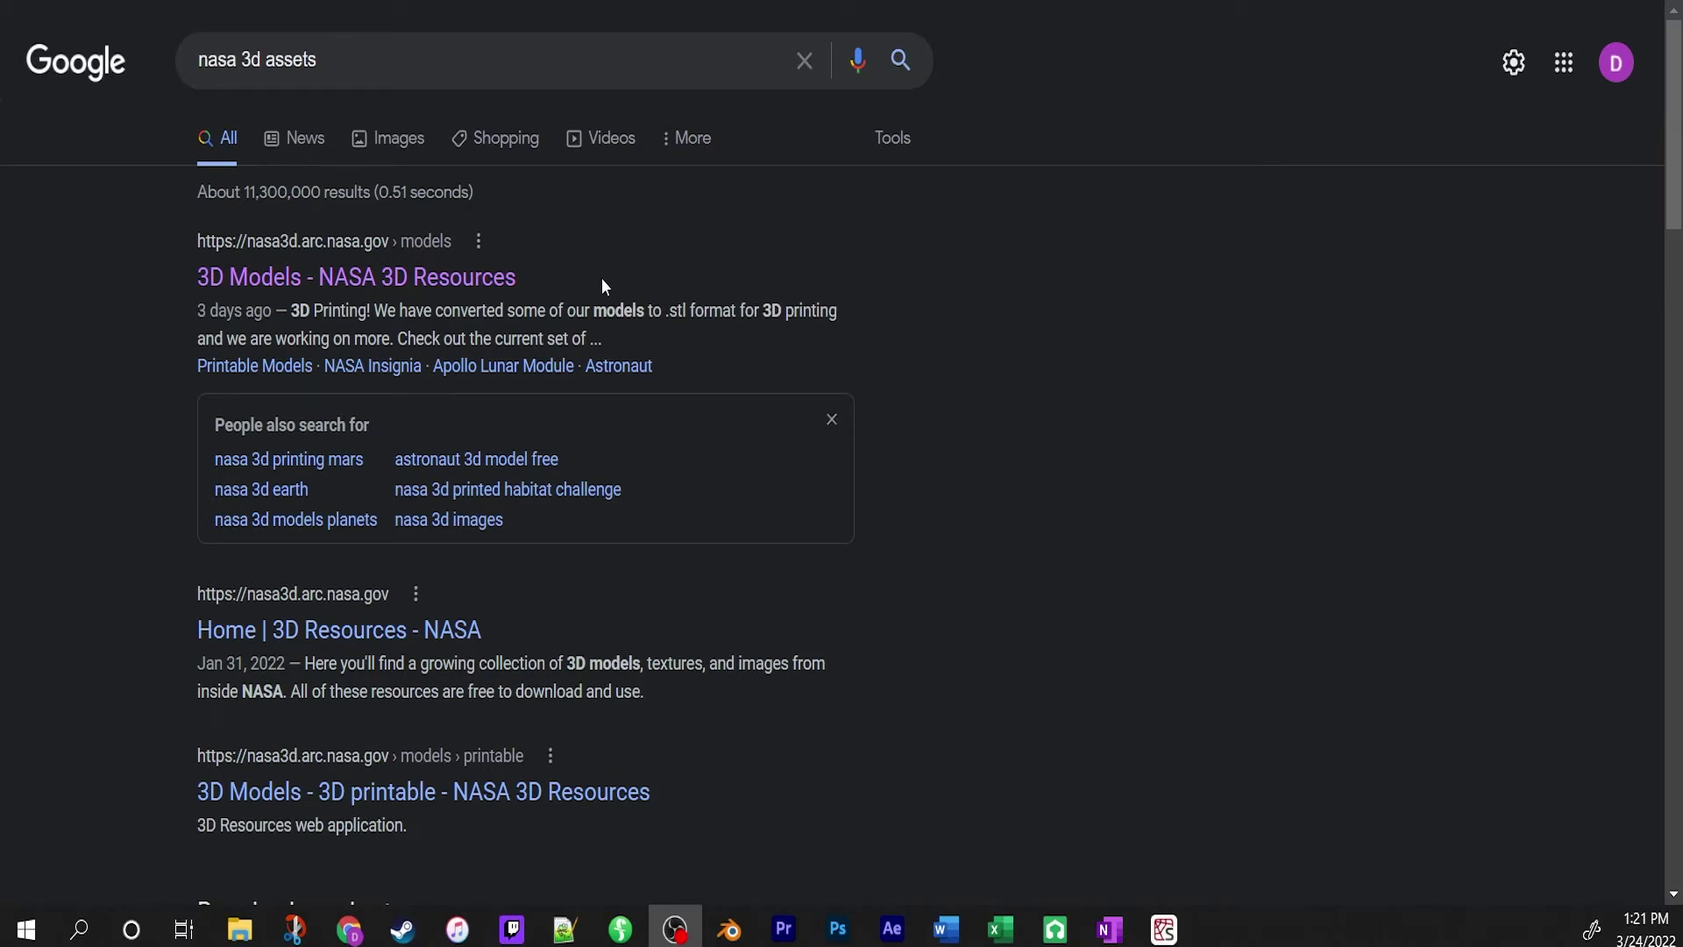
Open the Earth texture page from NASA 3D Resources' Images and Textures collection.
left_click(244, 289)
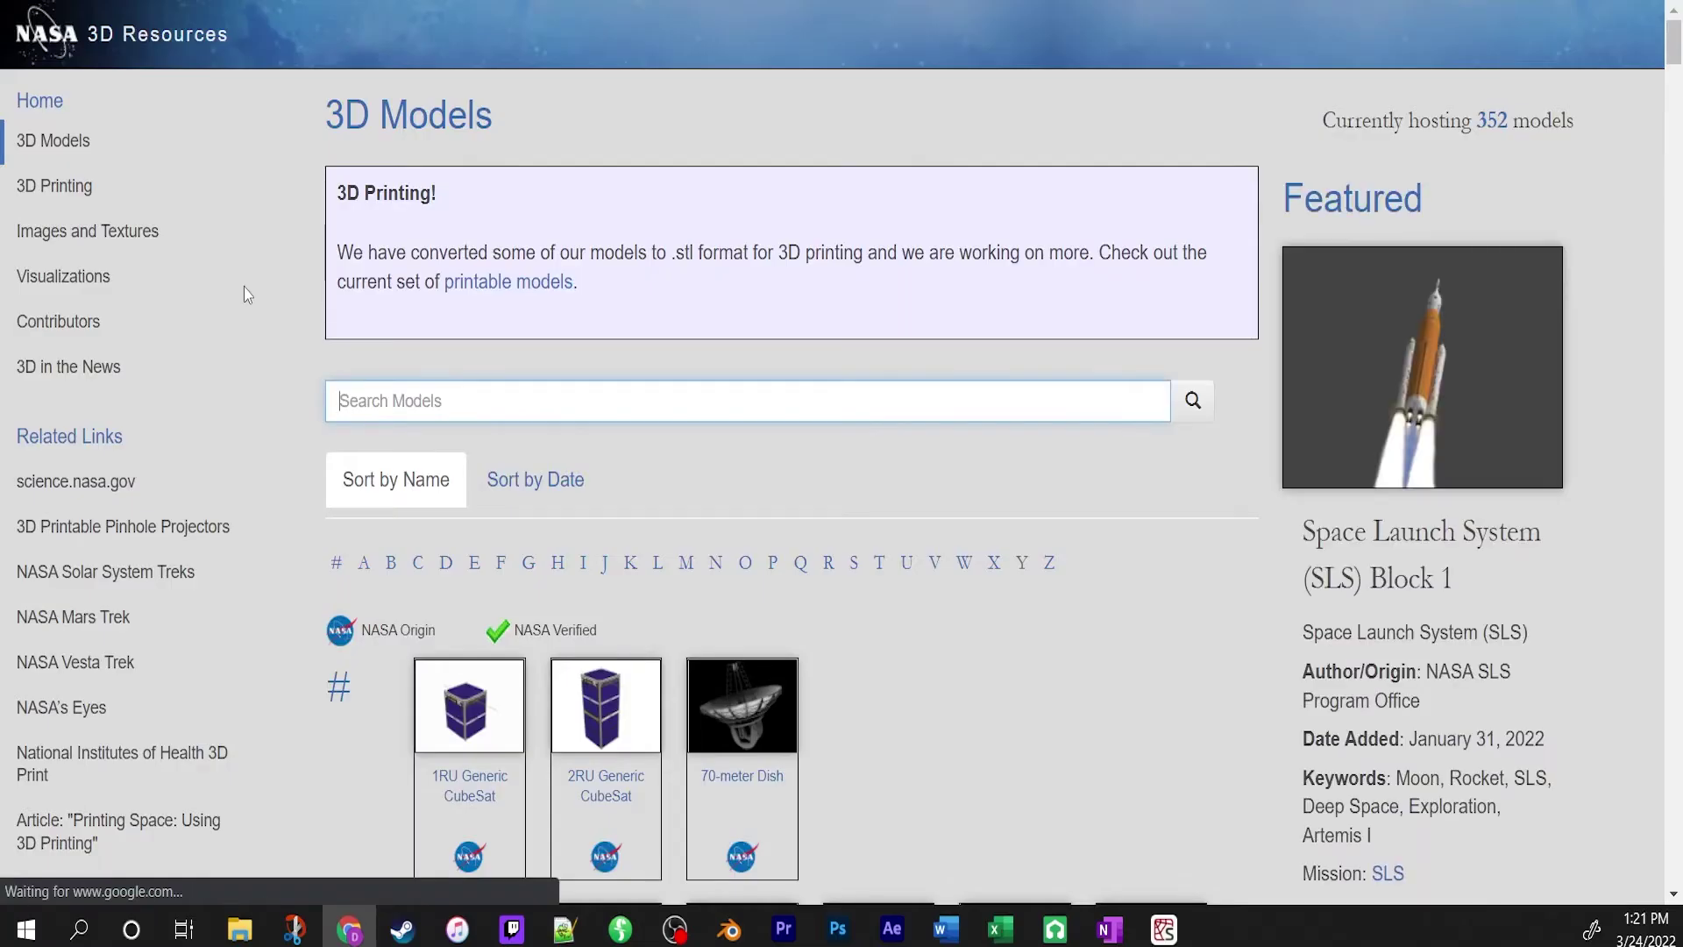
left_click(147, 239)
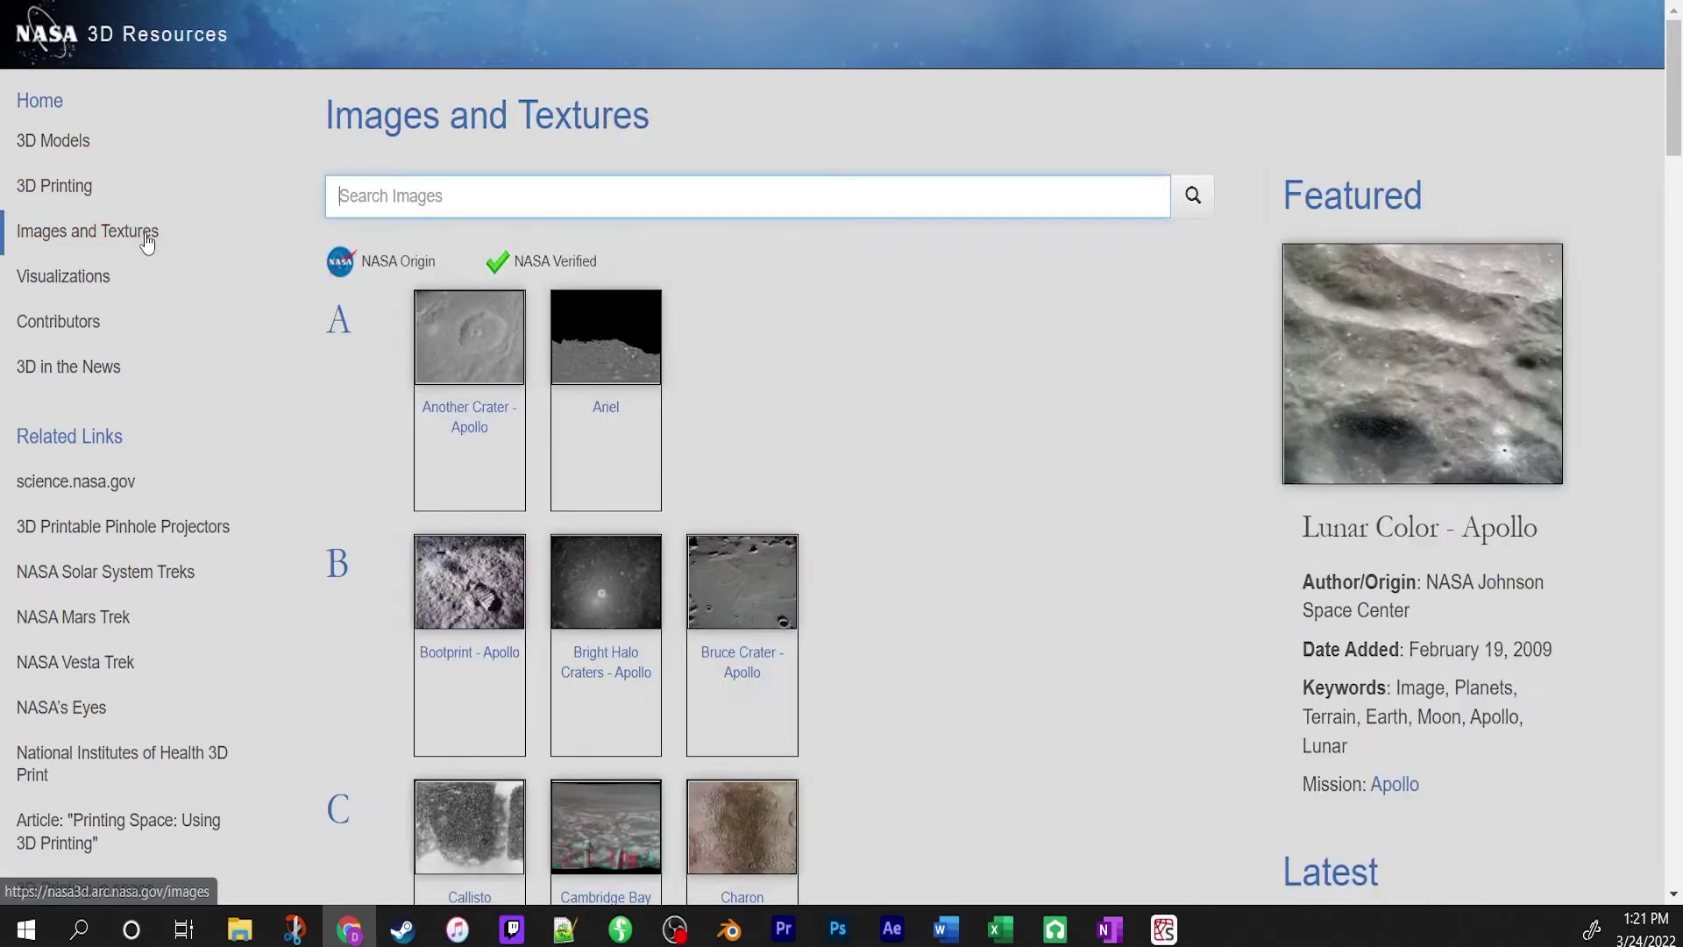
scroll(413, 229, "down", 1)
scroll(413, 230, "down", 10)
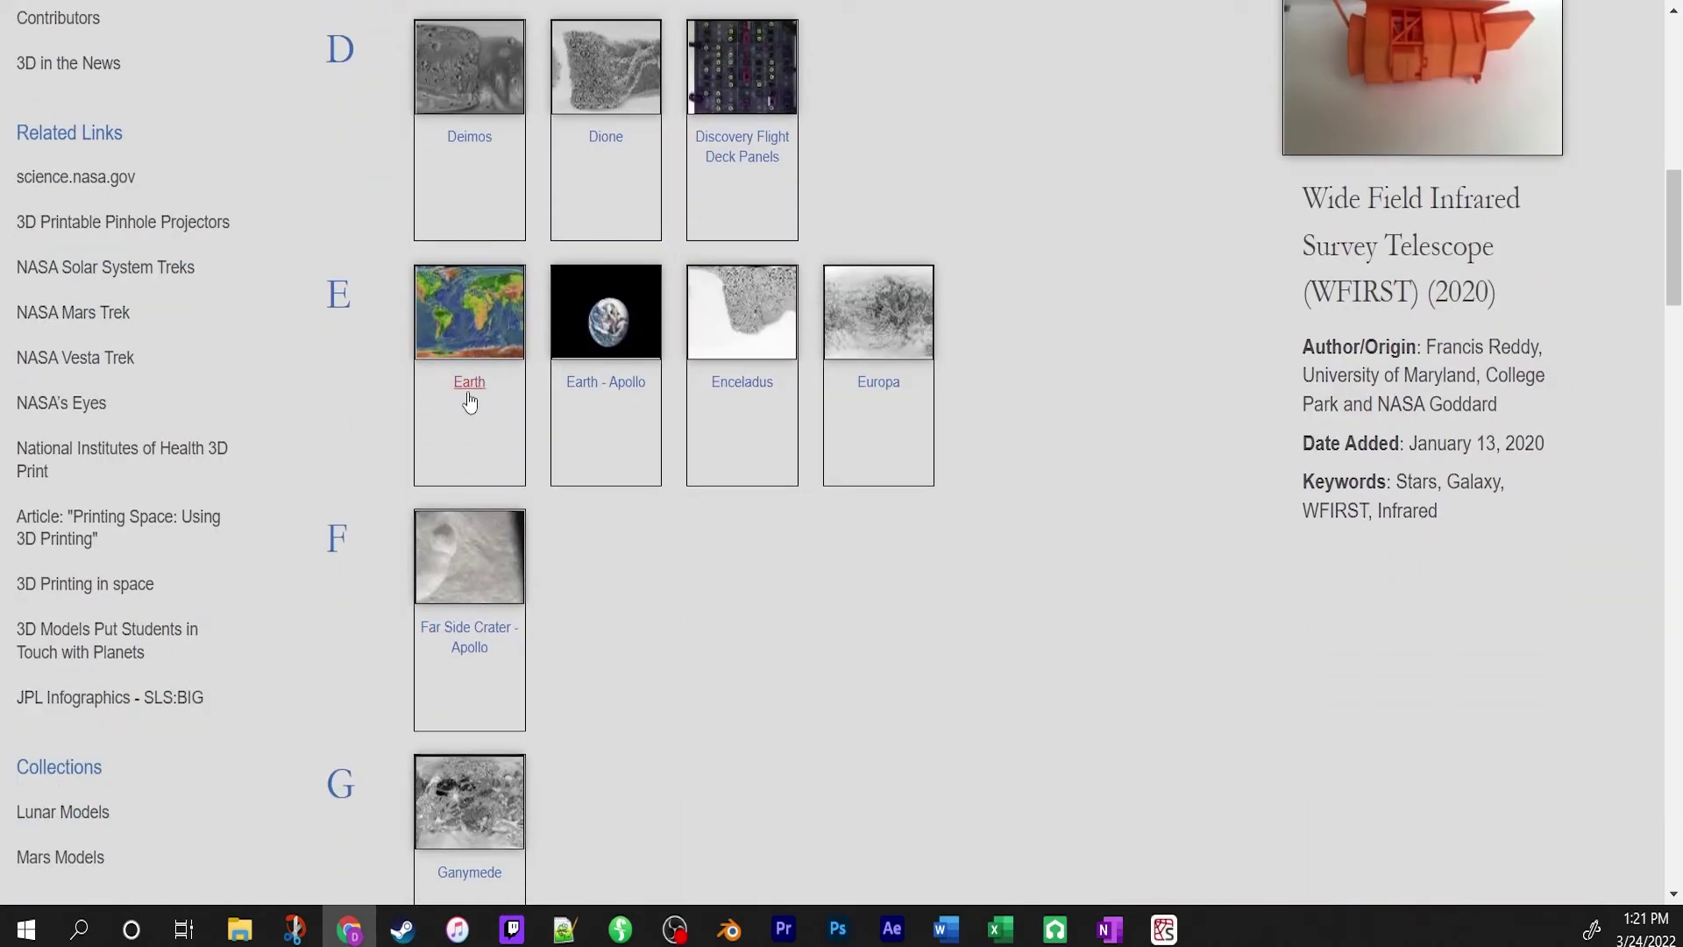
left_click(470, 383)
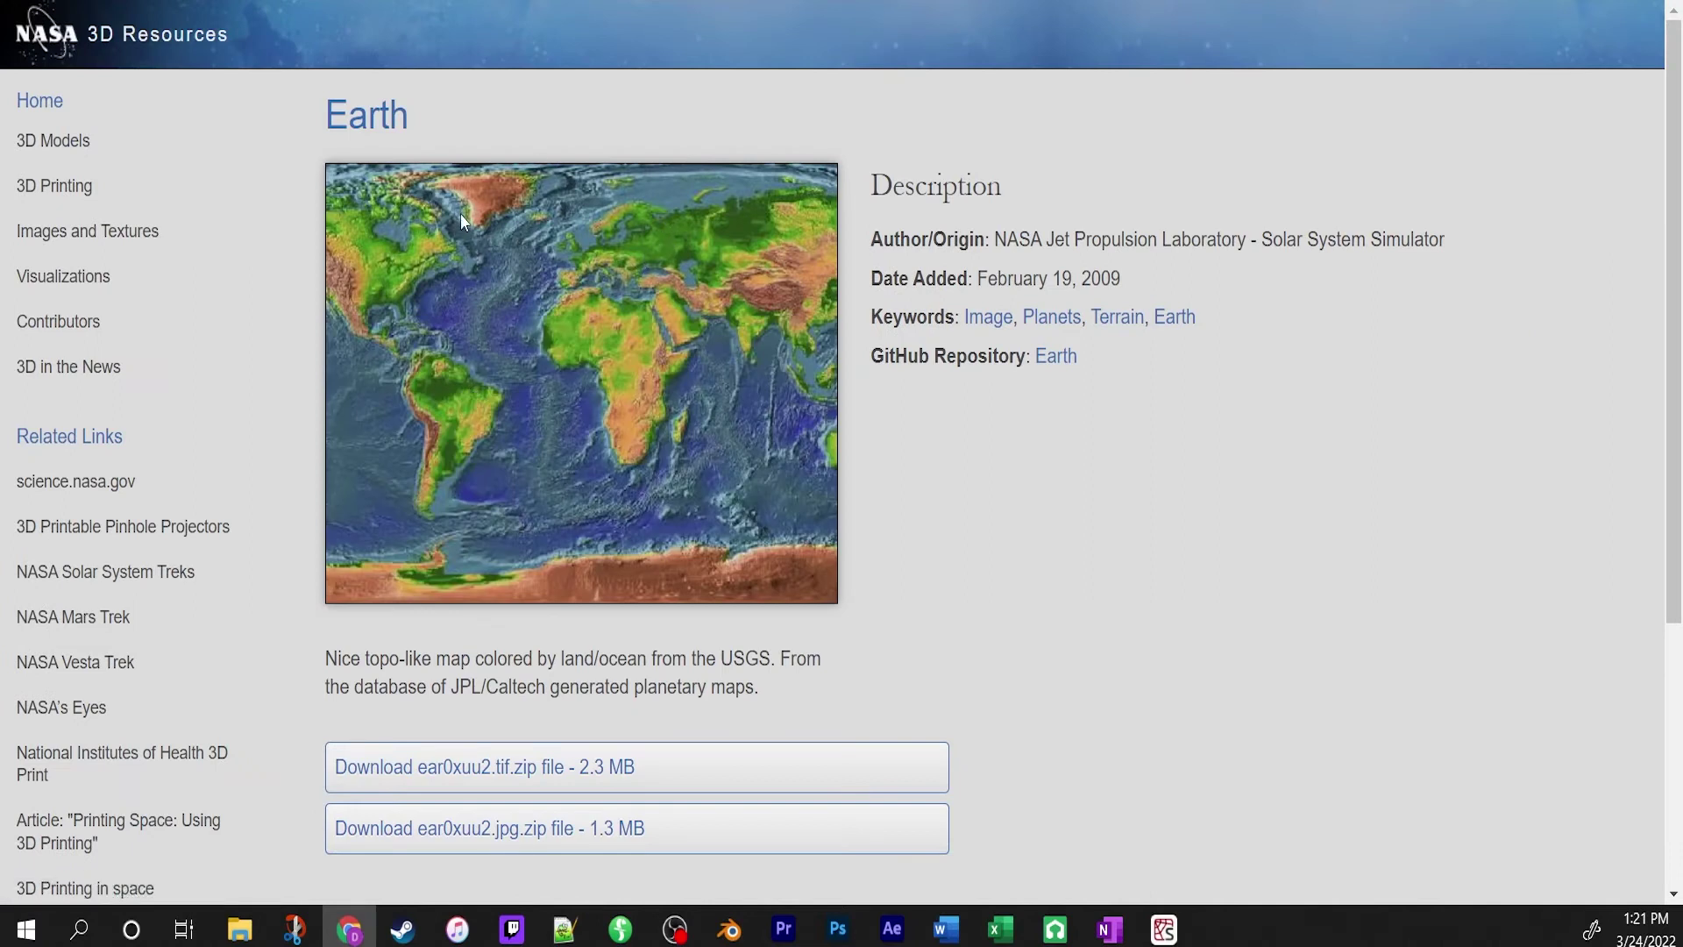
Download the Earth map's tif zip into D:\How Tuts\Standard Assets.
scroll(461, 213, "down", 3)
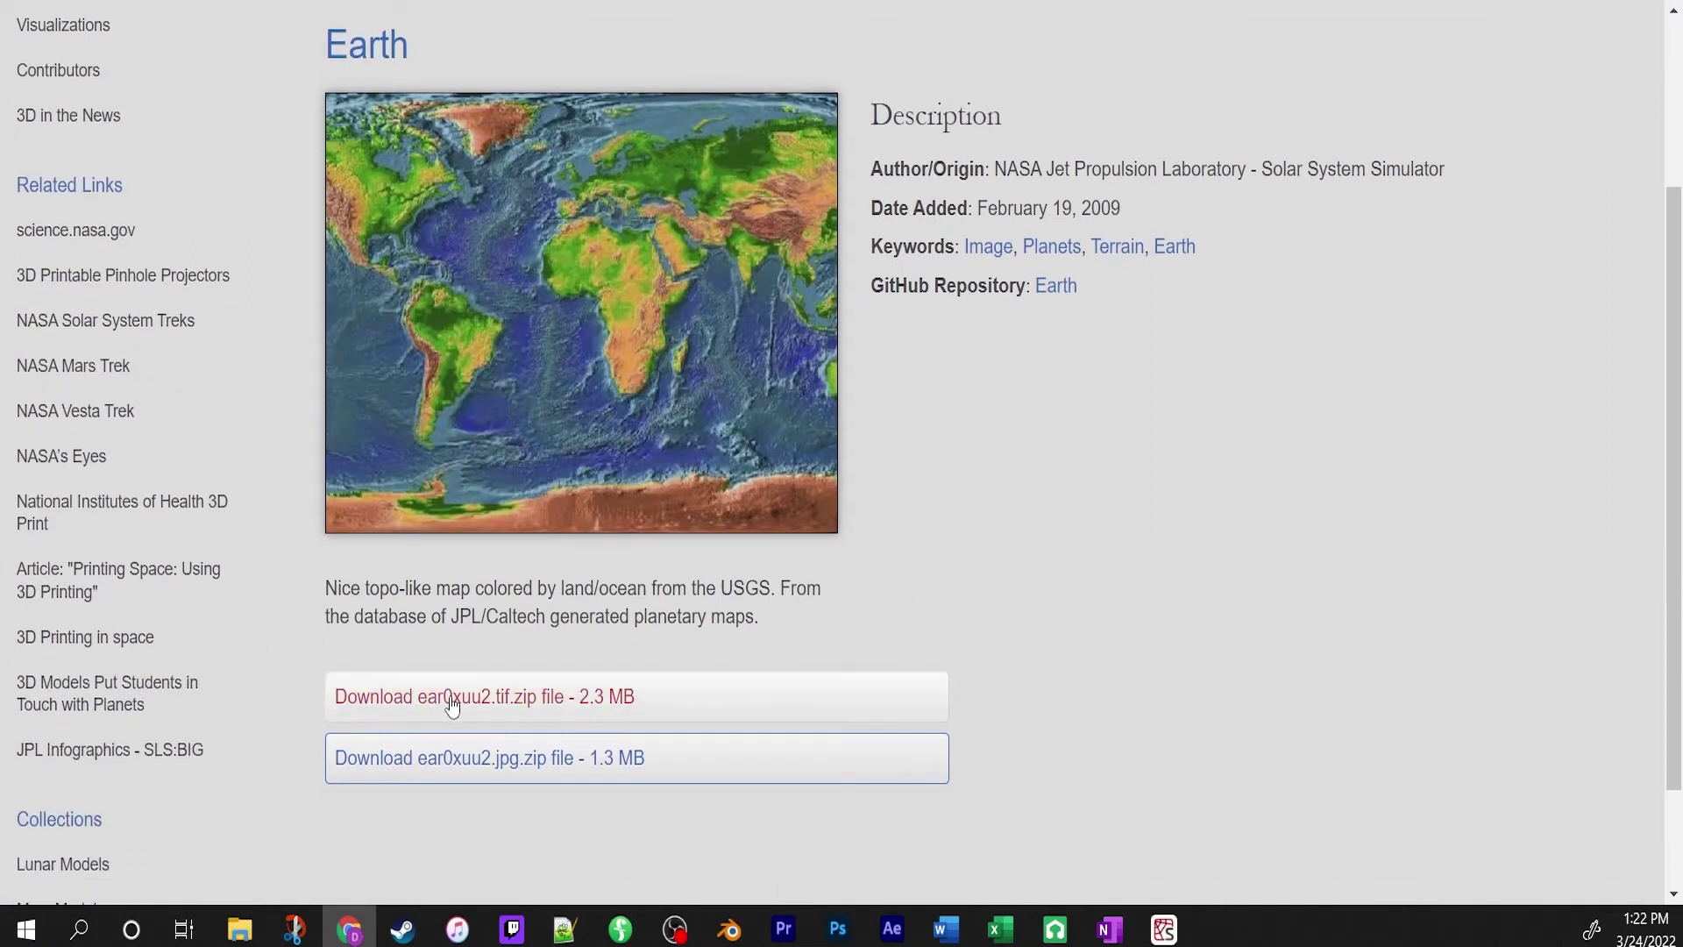
left_click(526, 712)
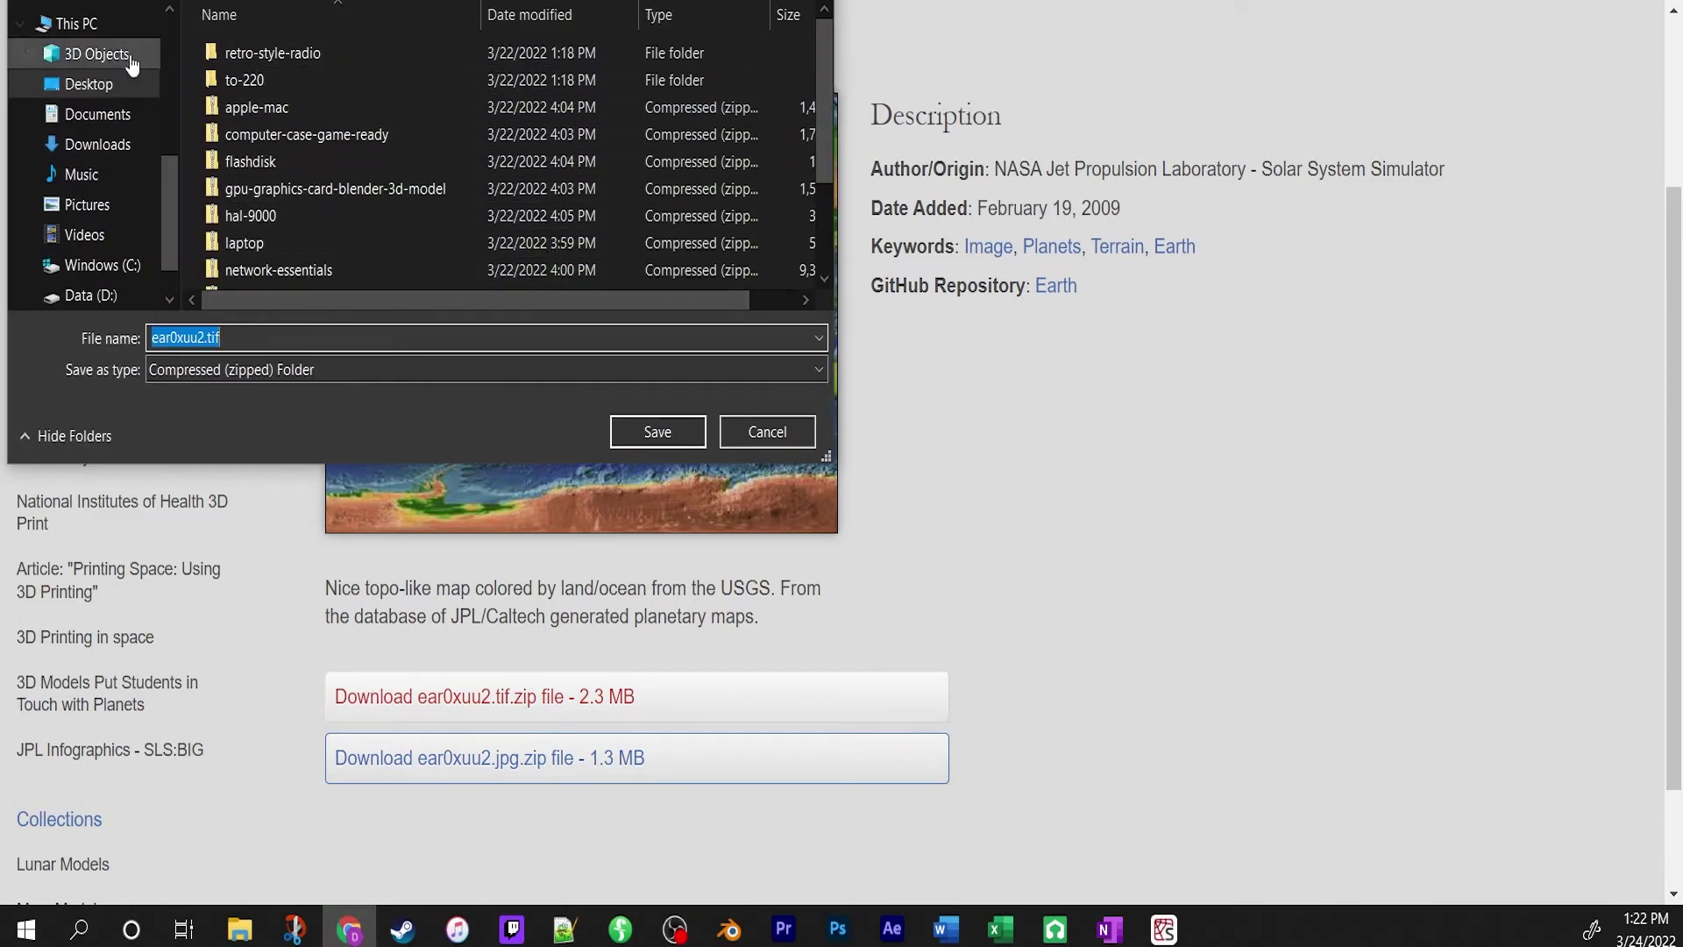
left_click(95, 297)
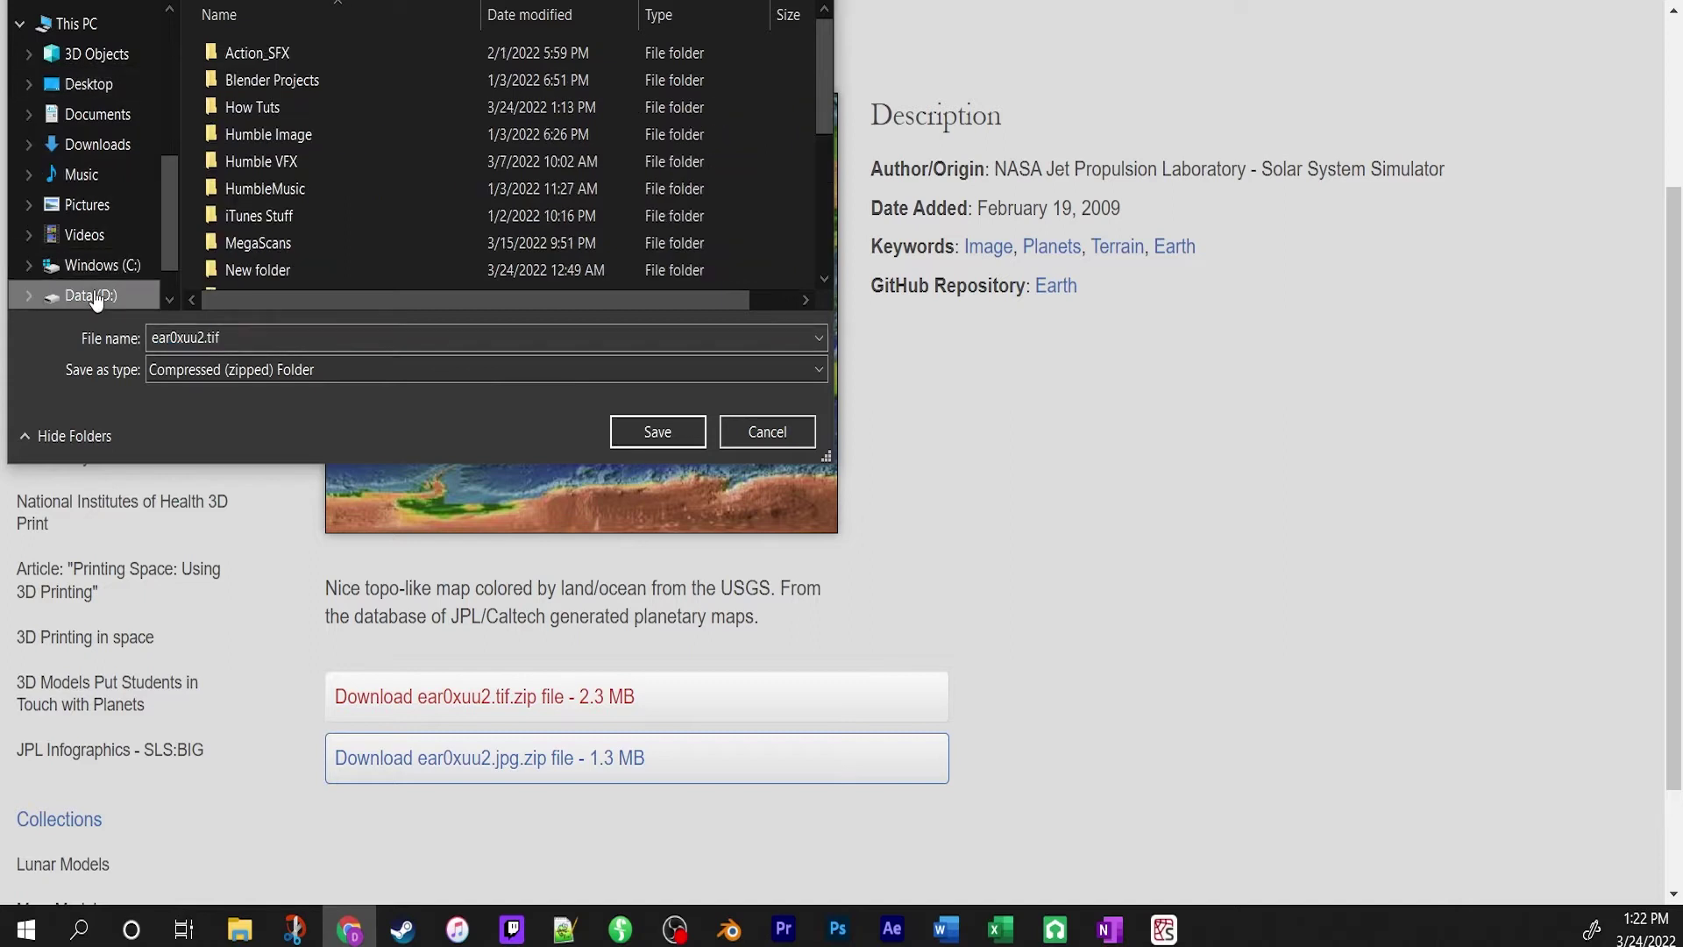
double_click(270, 109)
scroll(294, 210, "down", 2)
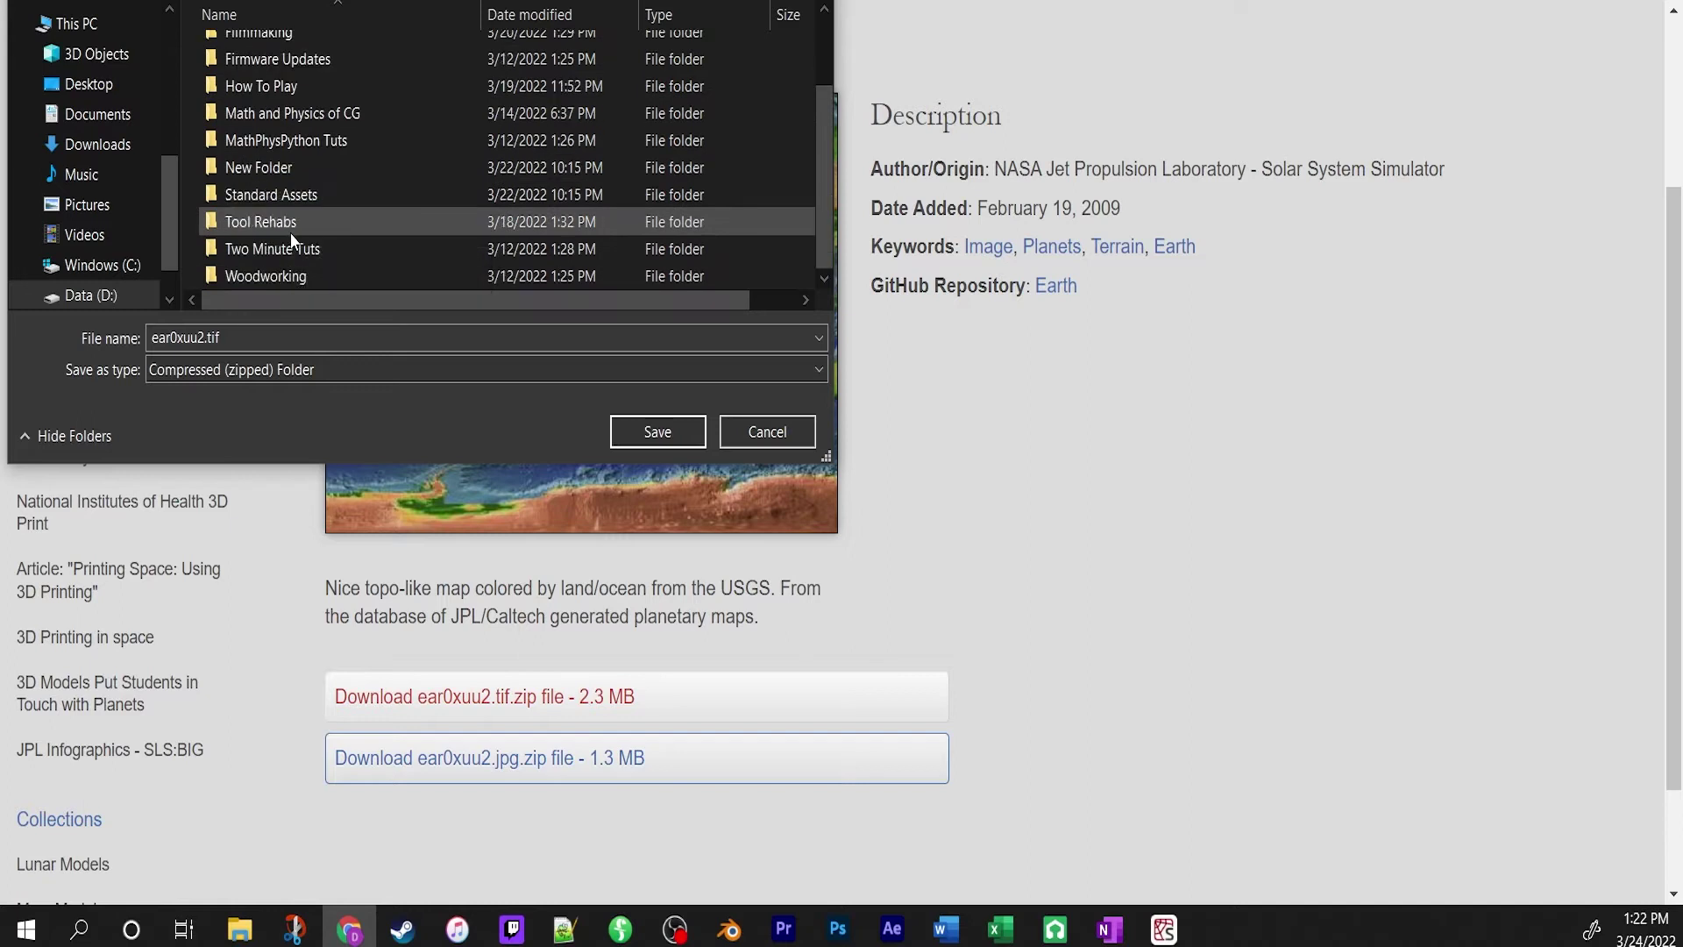
double_click(302, 195)
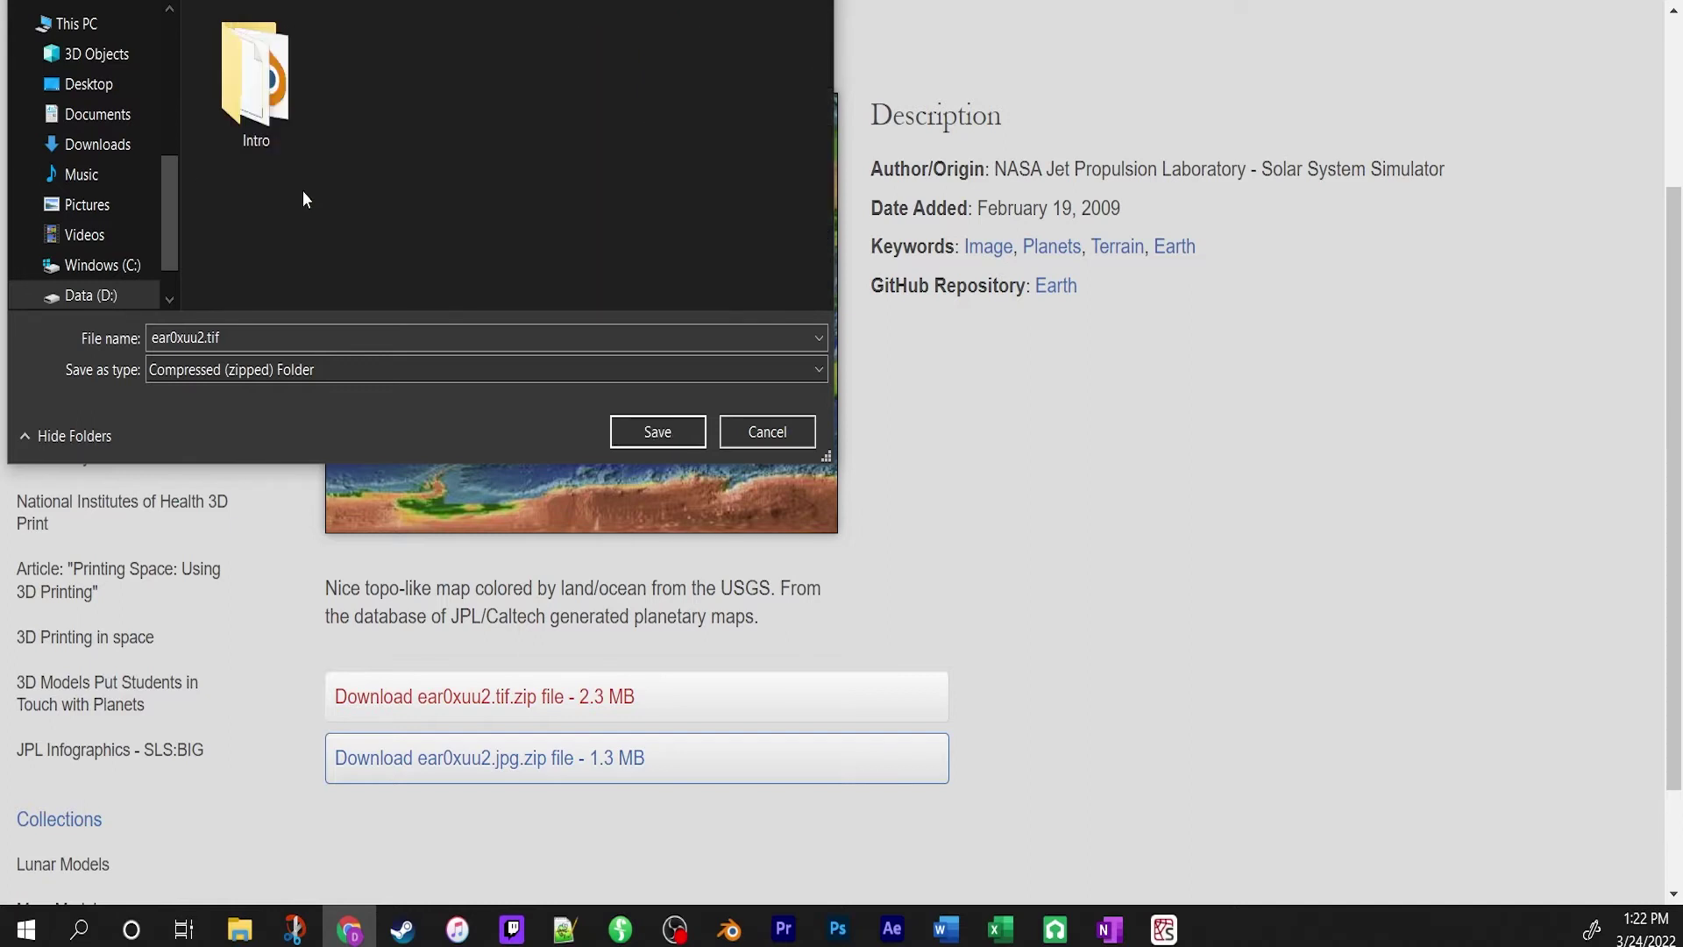
left_click(649, 431)
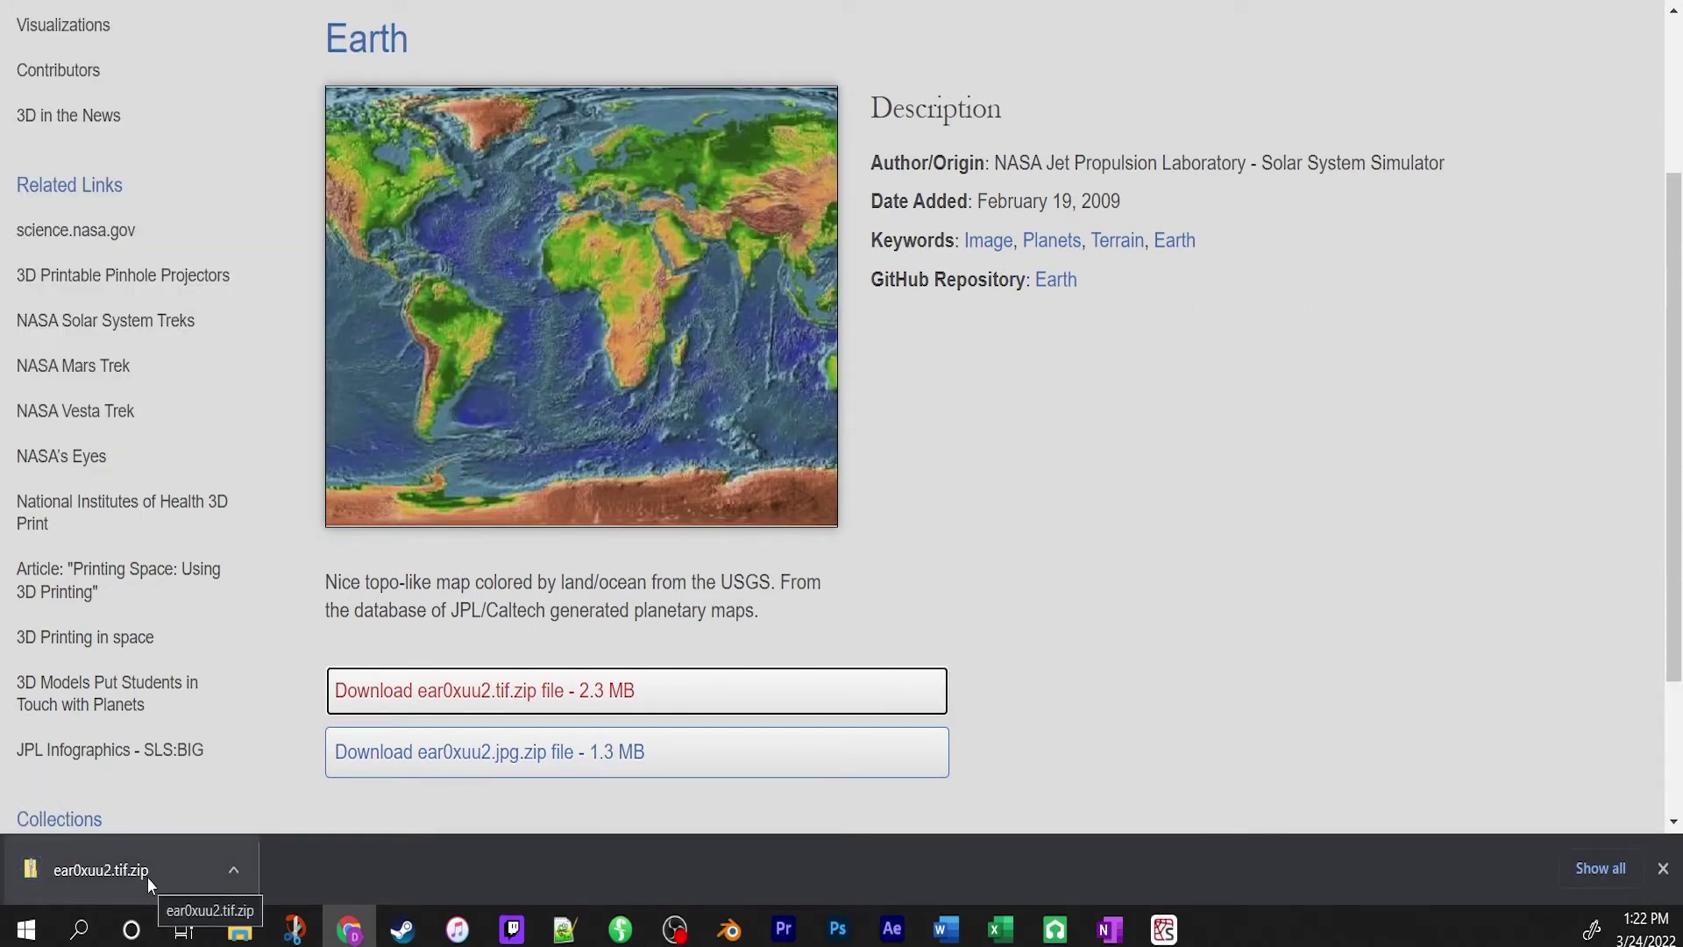
Extract the downloaded Earth zip into Standard Assets and check the ear0xuu2.tif image.
left_click(147, 876)
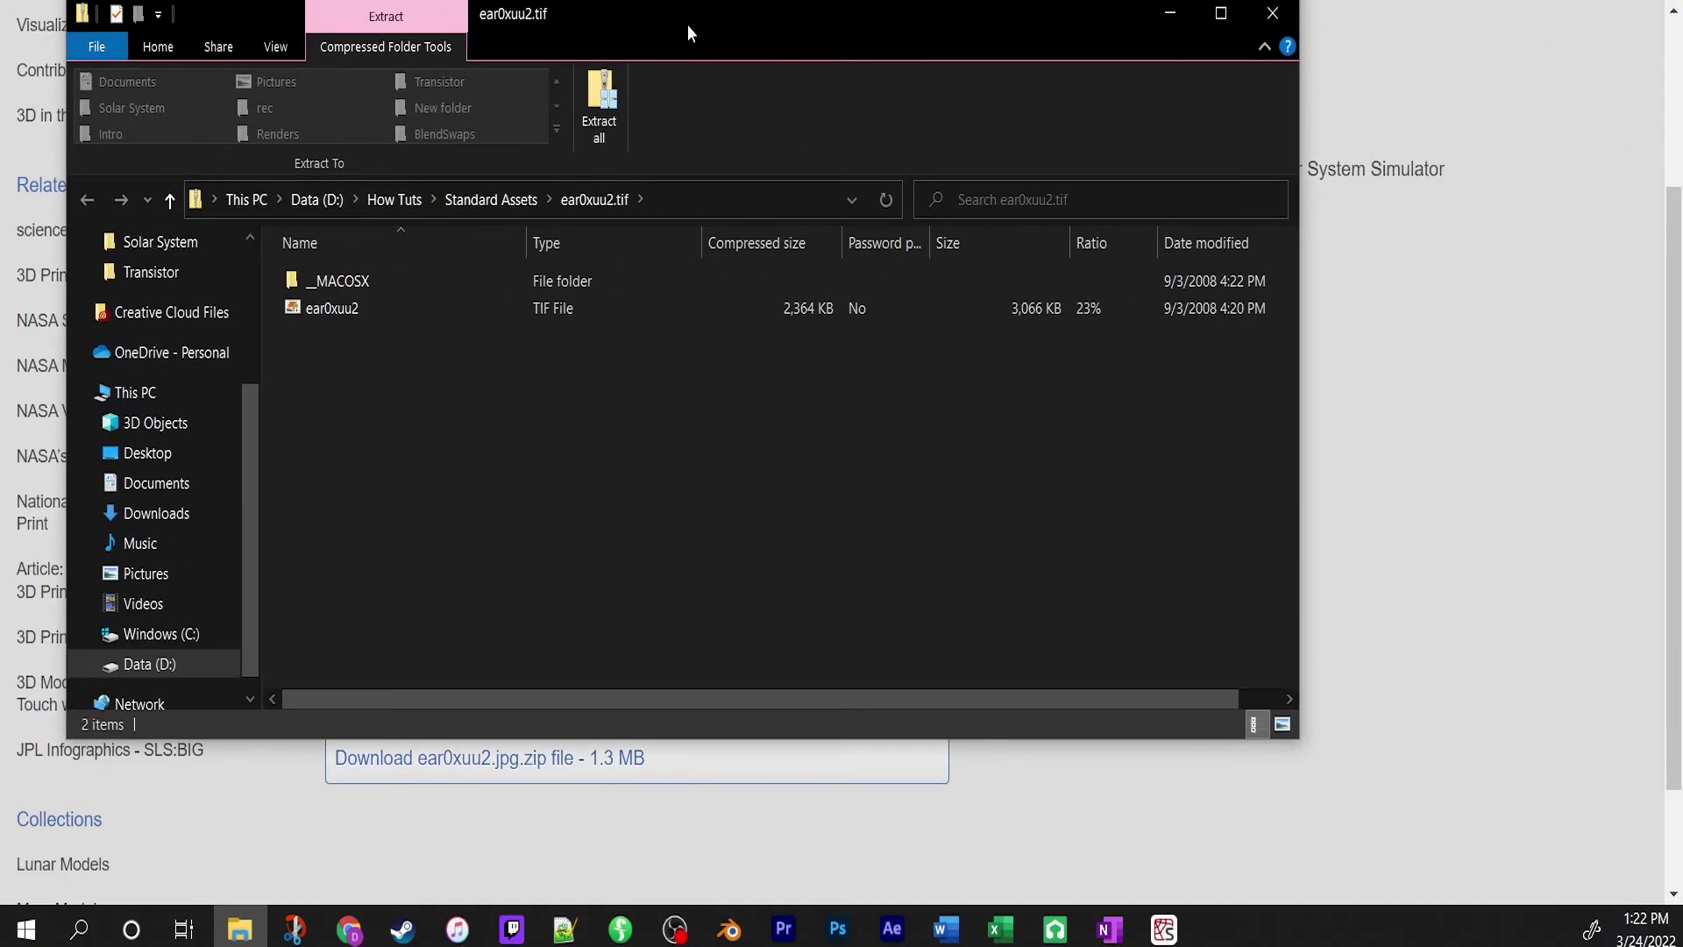
left_click(600, 110)
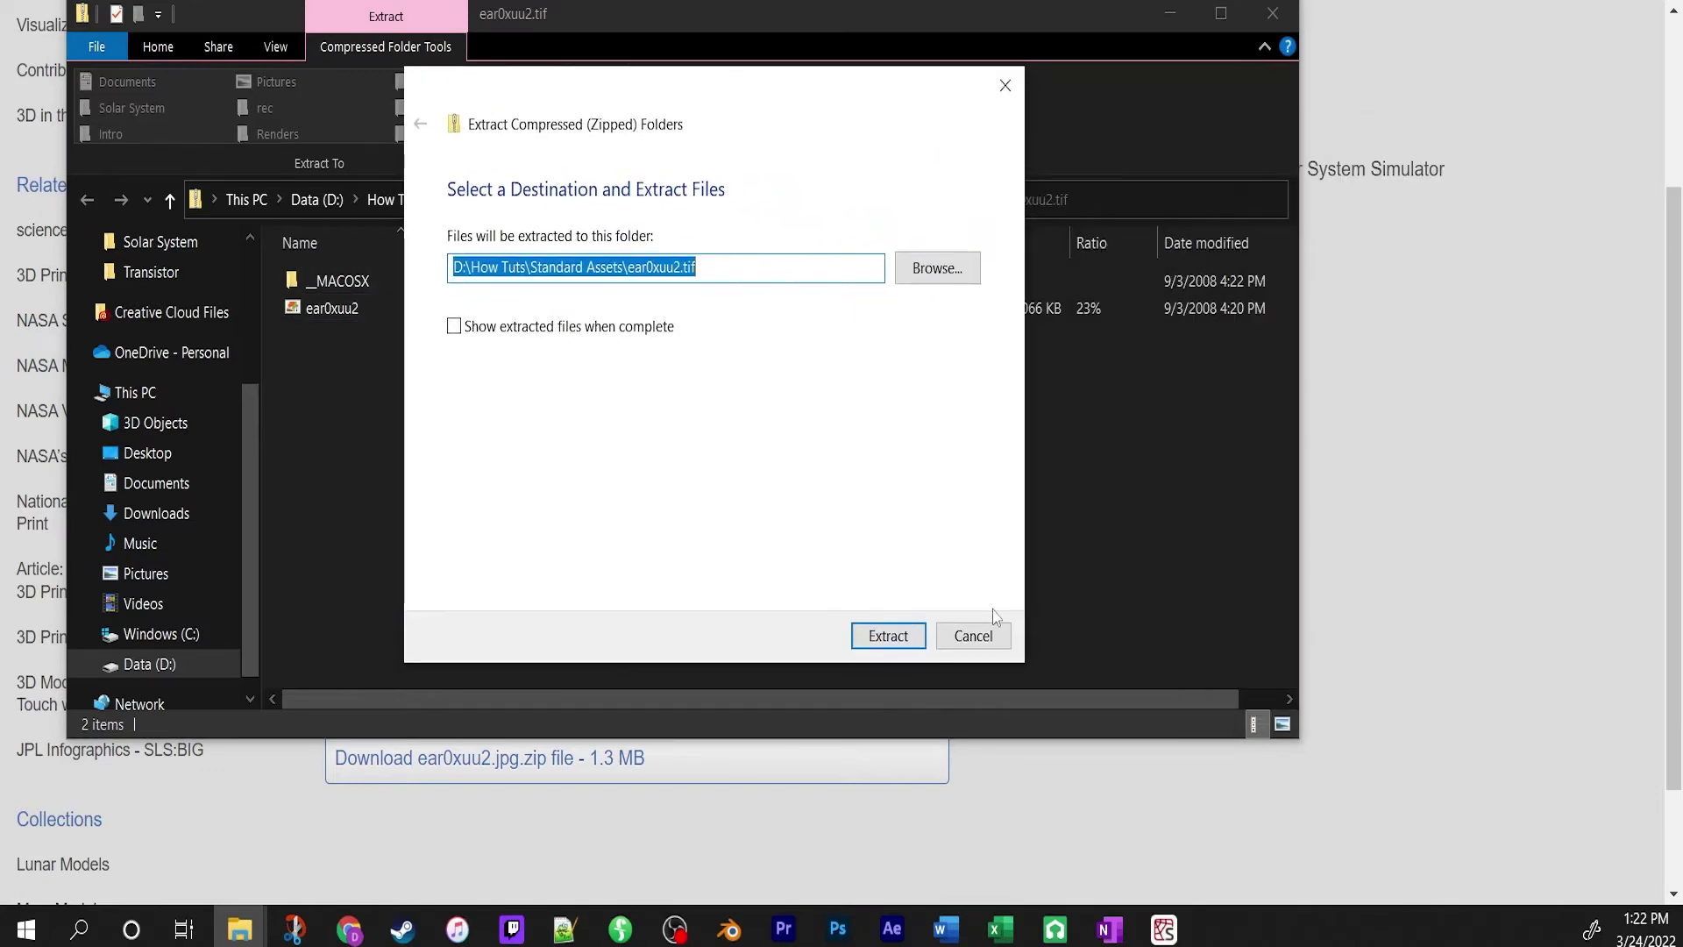
left_click(903, 636)
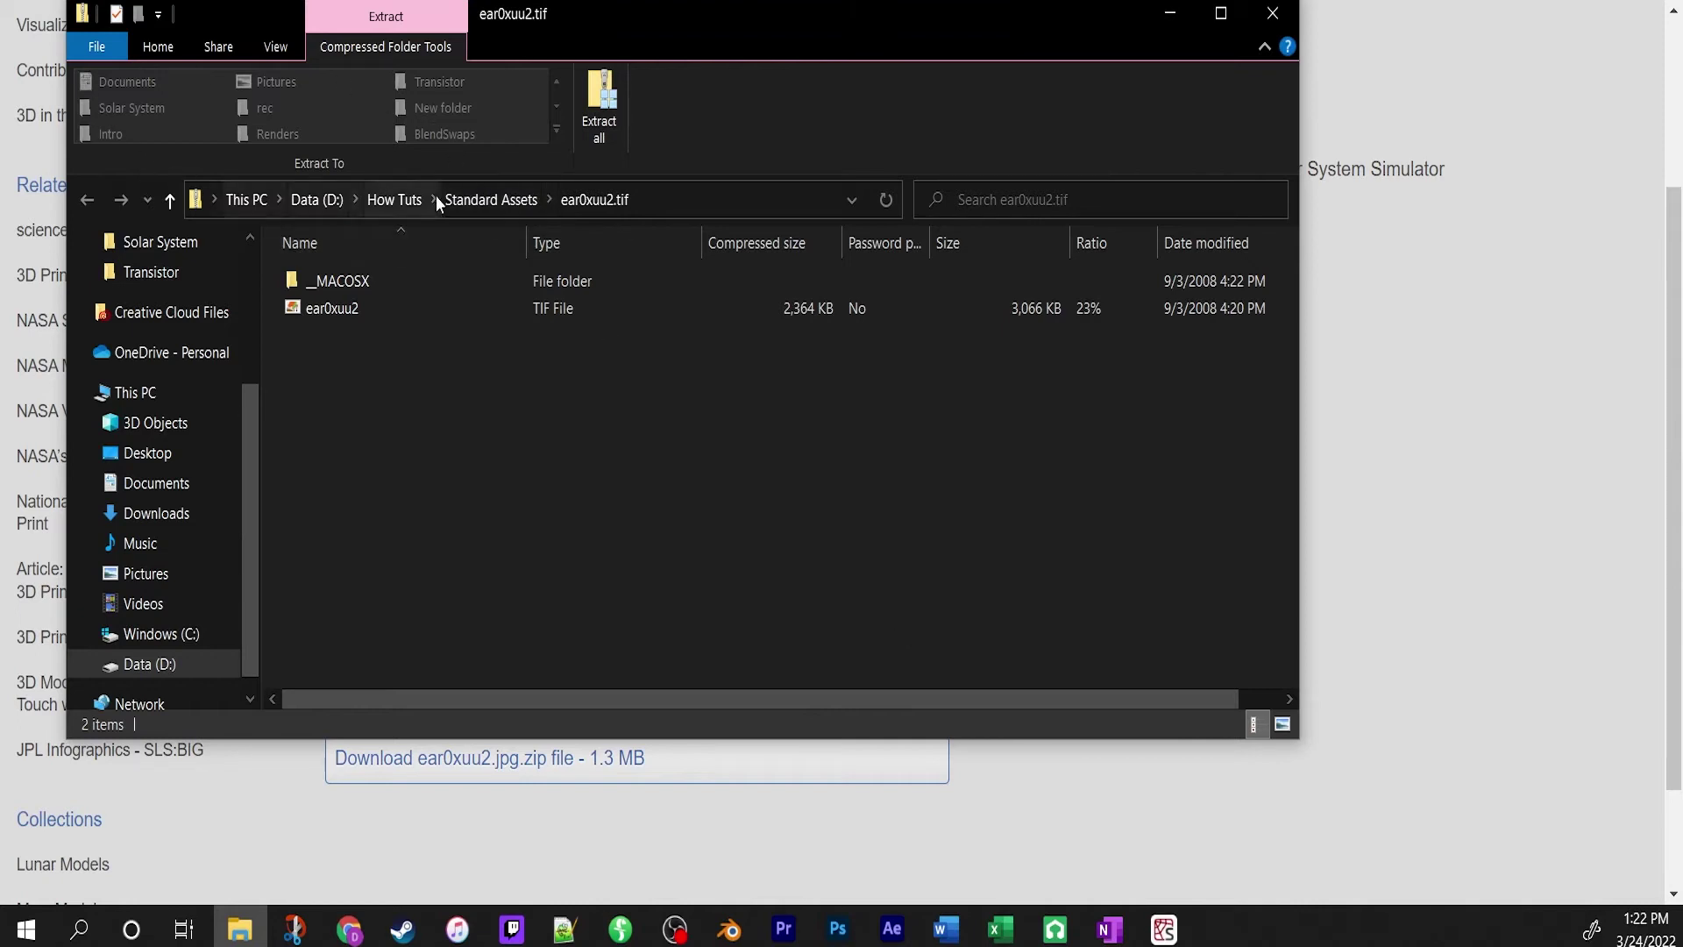
left_click(491, 200)
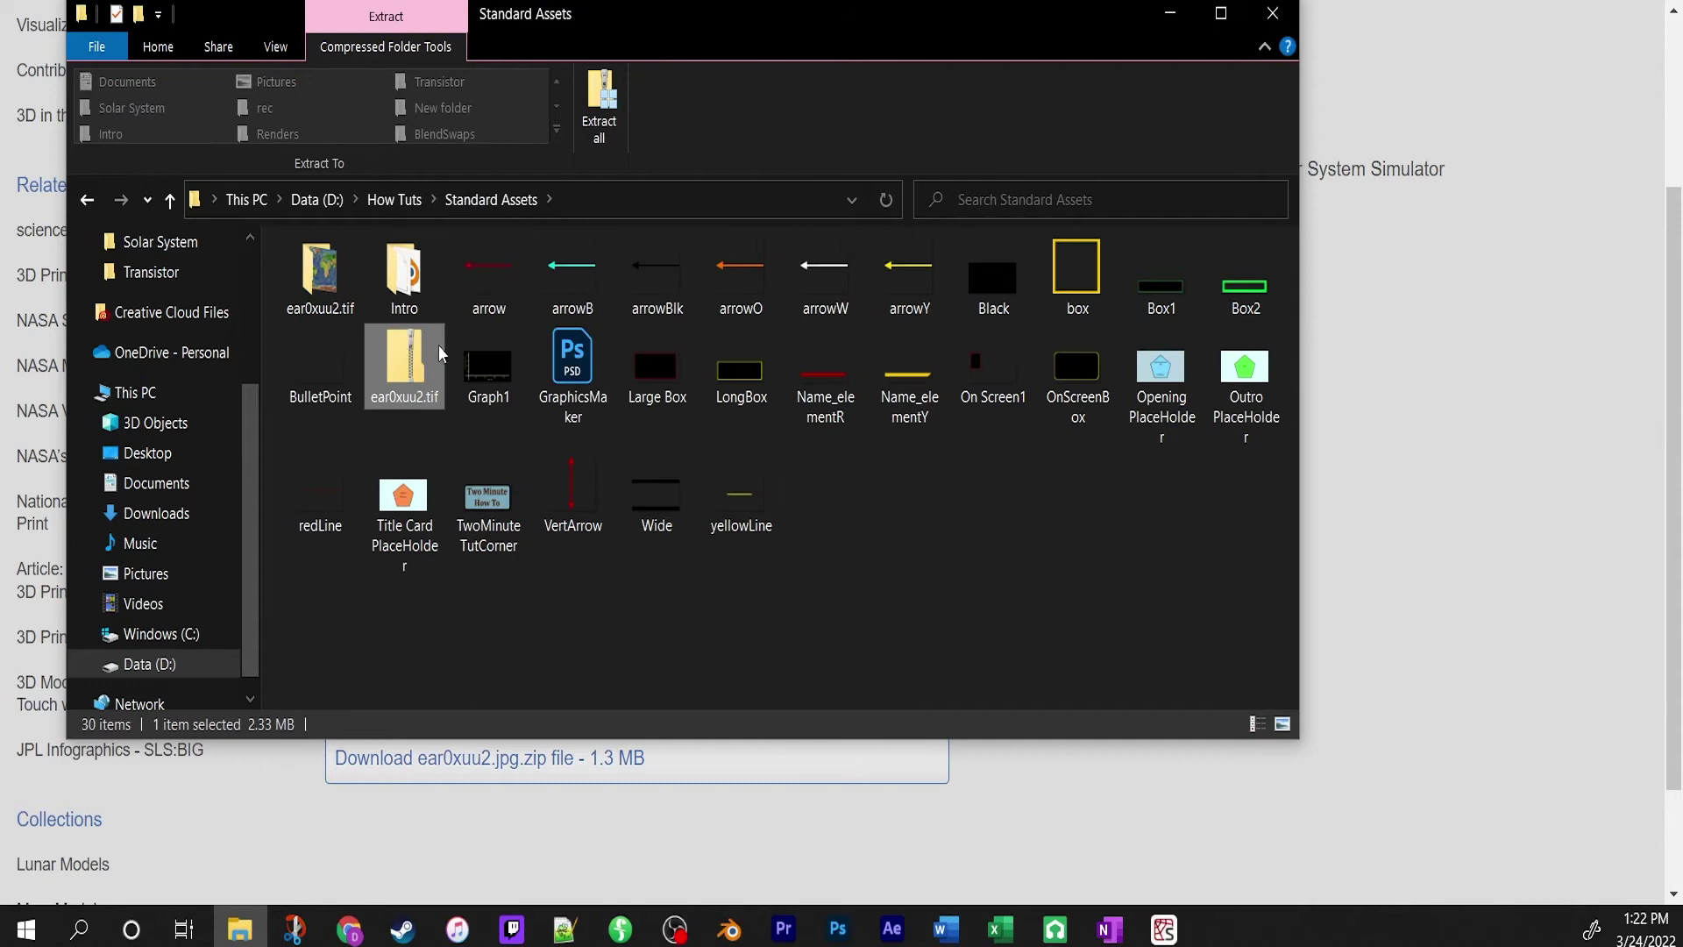
double_click(329, 292)
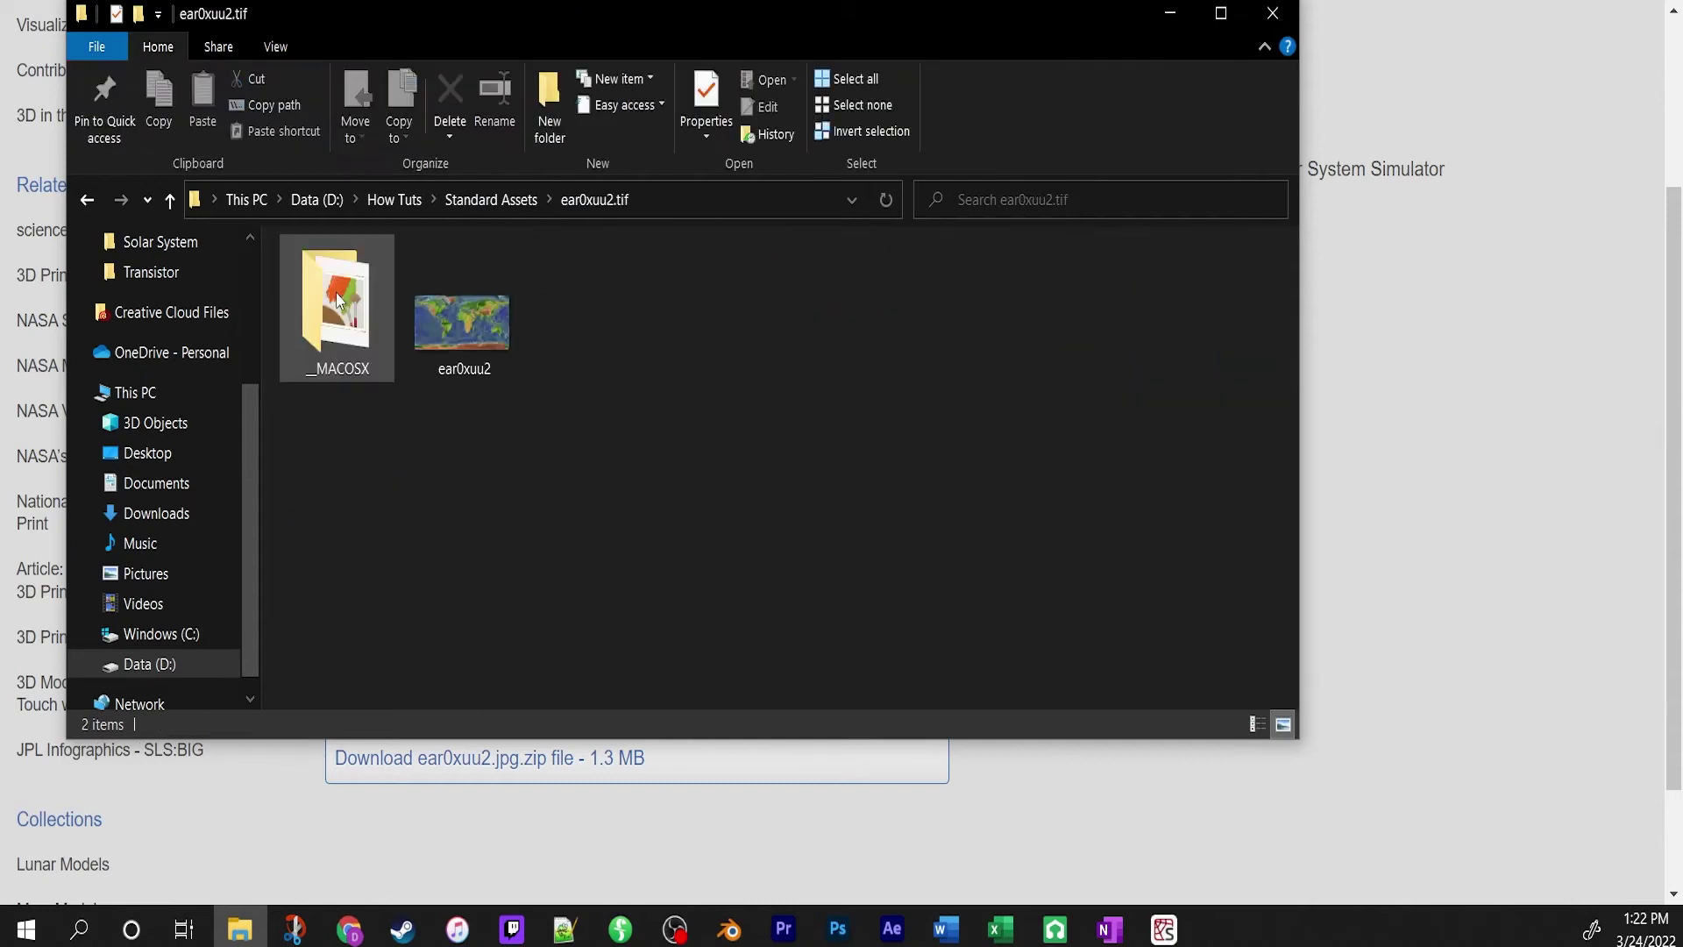
left_click(471, 329)
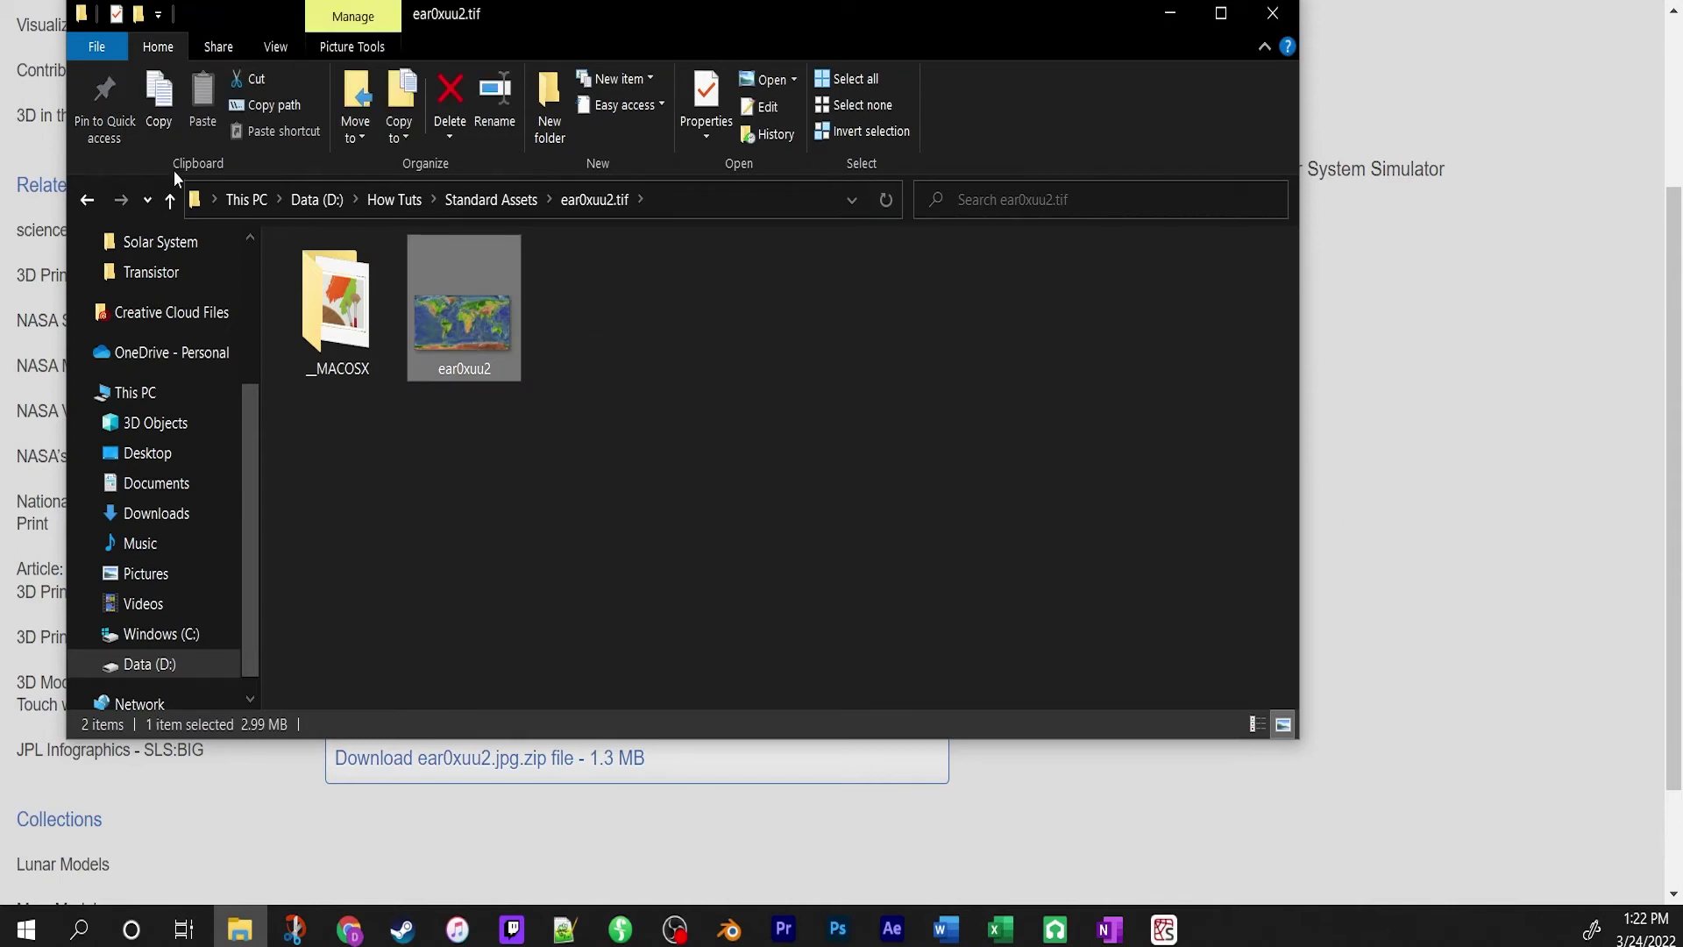
Delete the original downloaded zip file from Standard Assets.
left_click(88, 199)
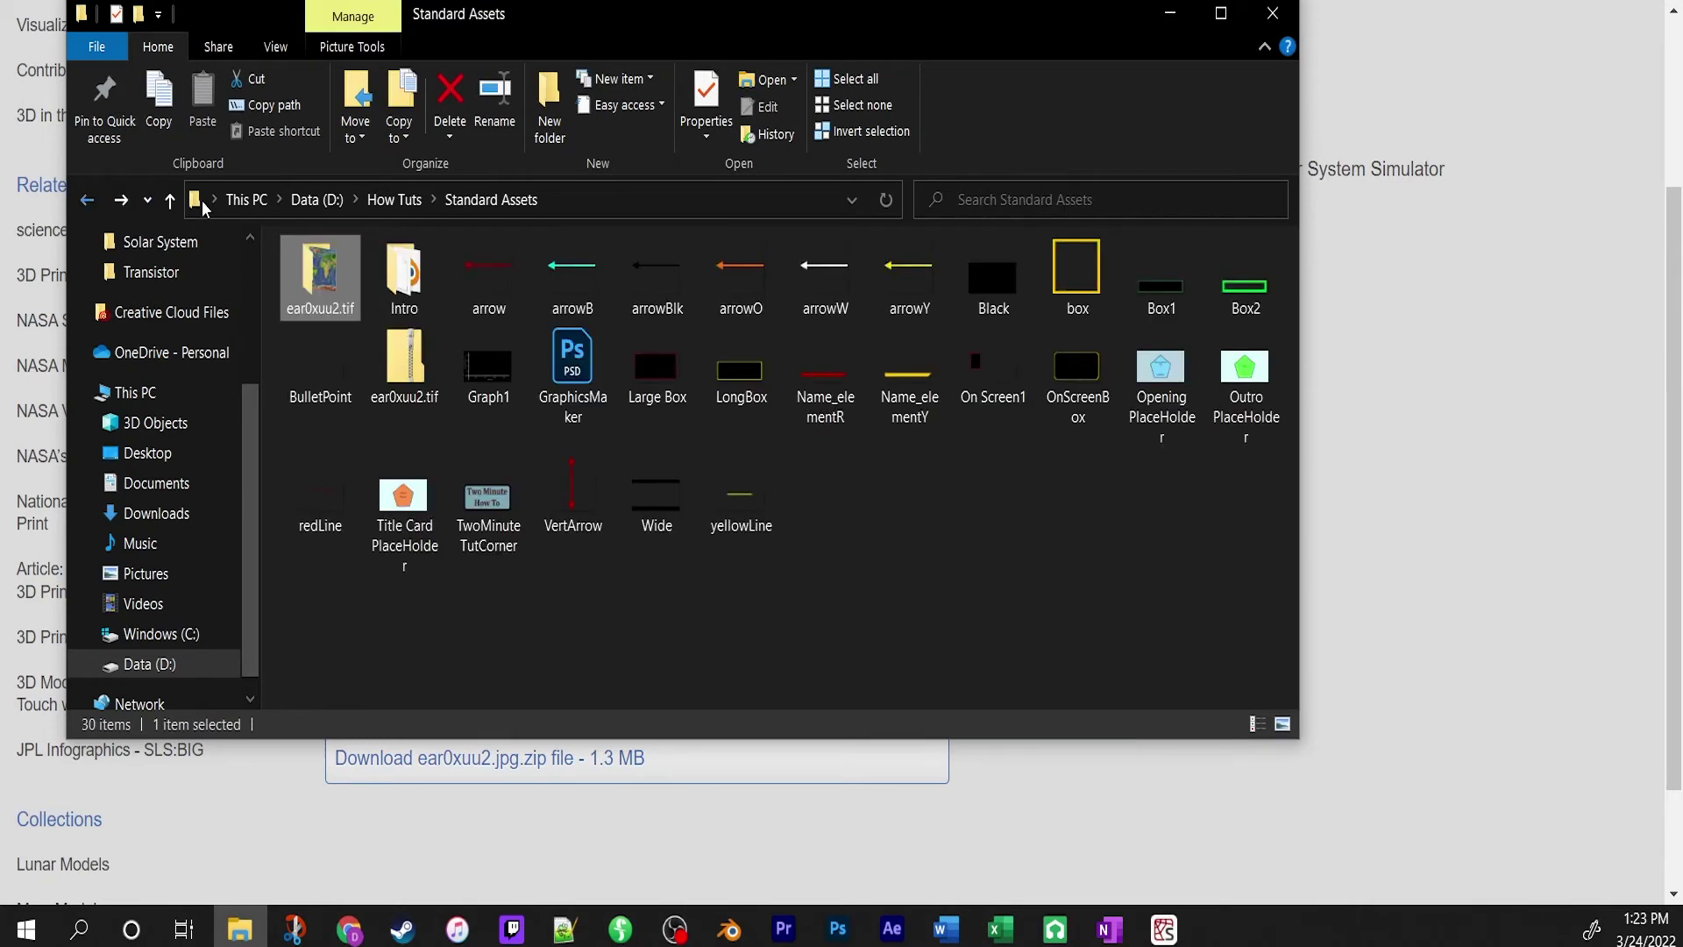
left_click(420, 354)
key("Delete")
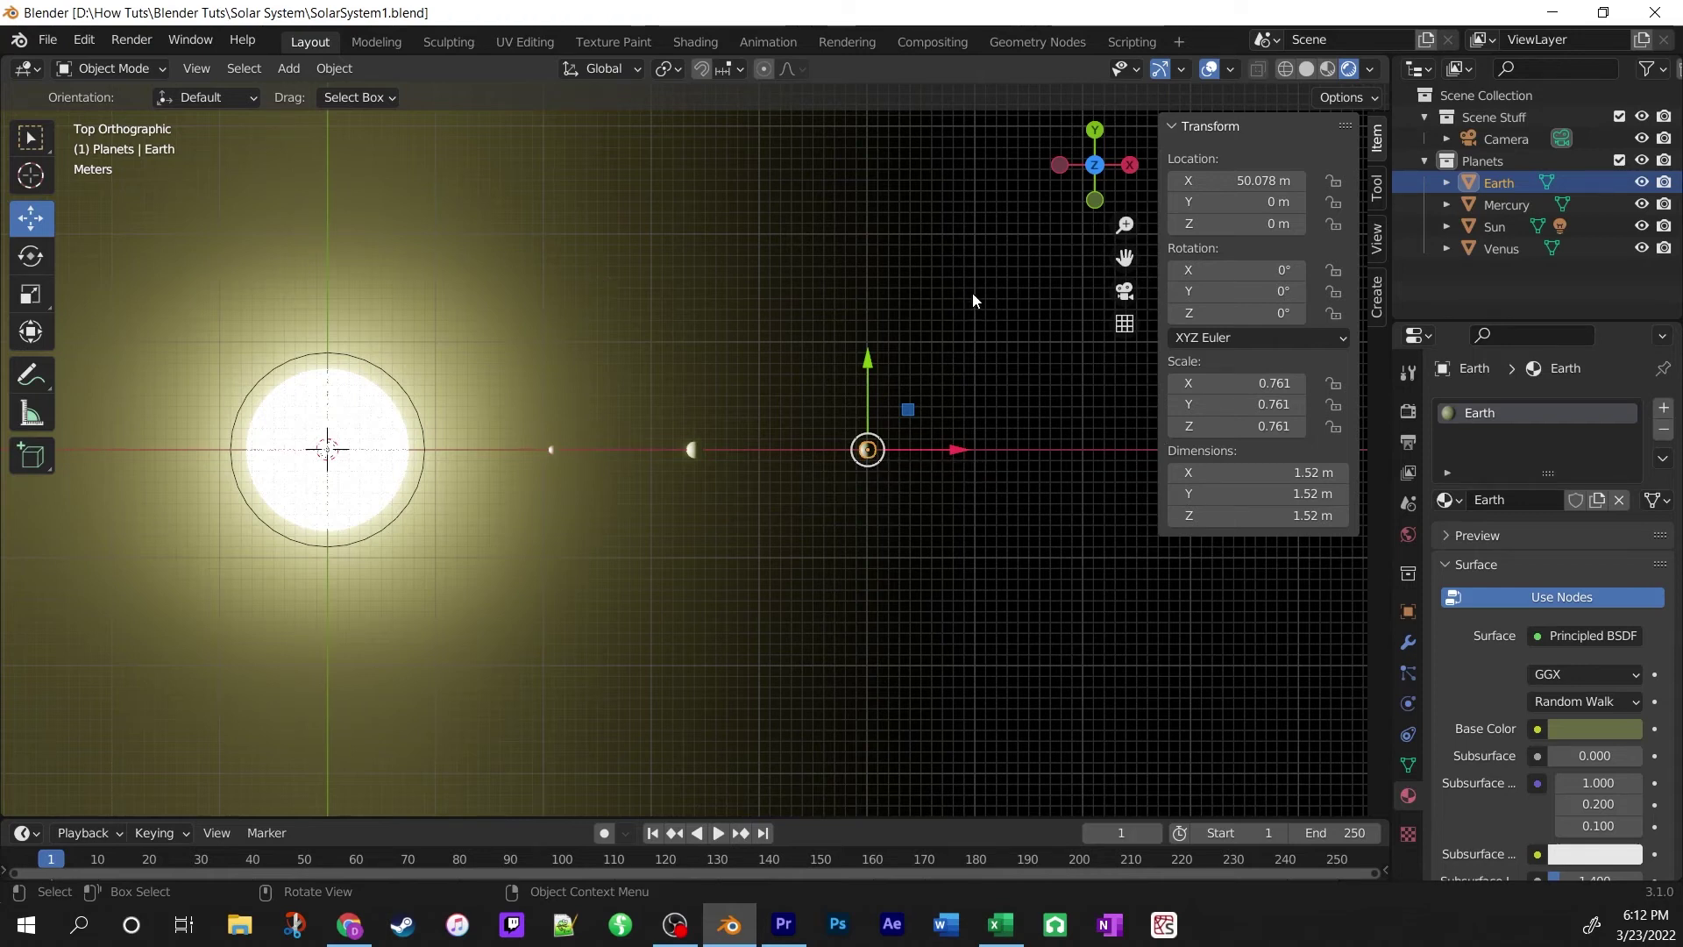
Show the scene in Rendered shading and frame the selected Earth sphere, orbiting to its lit side.
left_click(709, 41)
scroll(1000, 288, "down", 6)
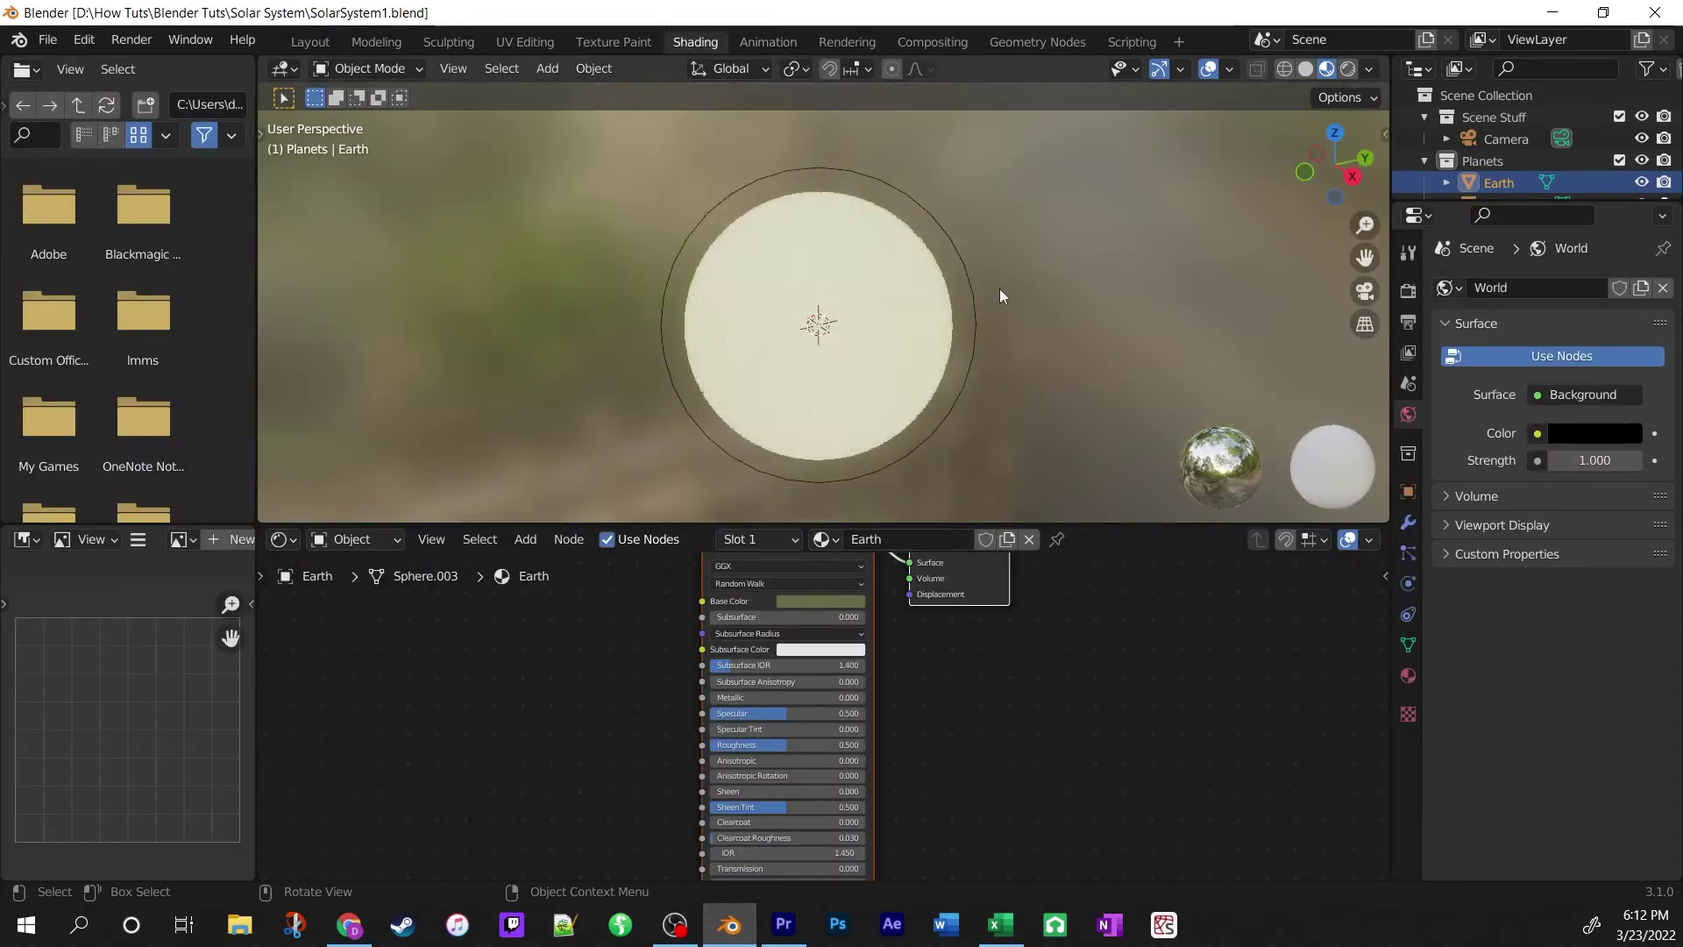
left_click(1351, 72)
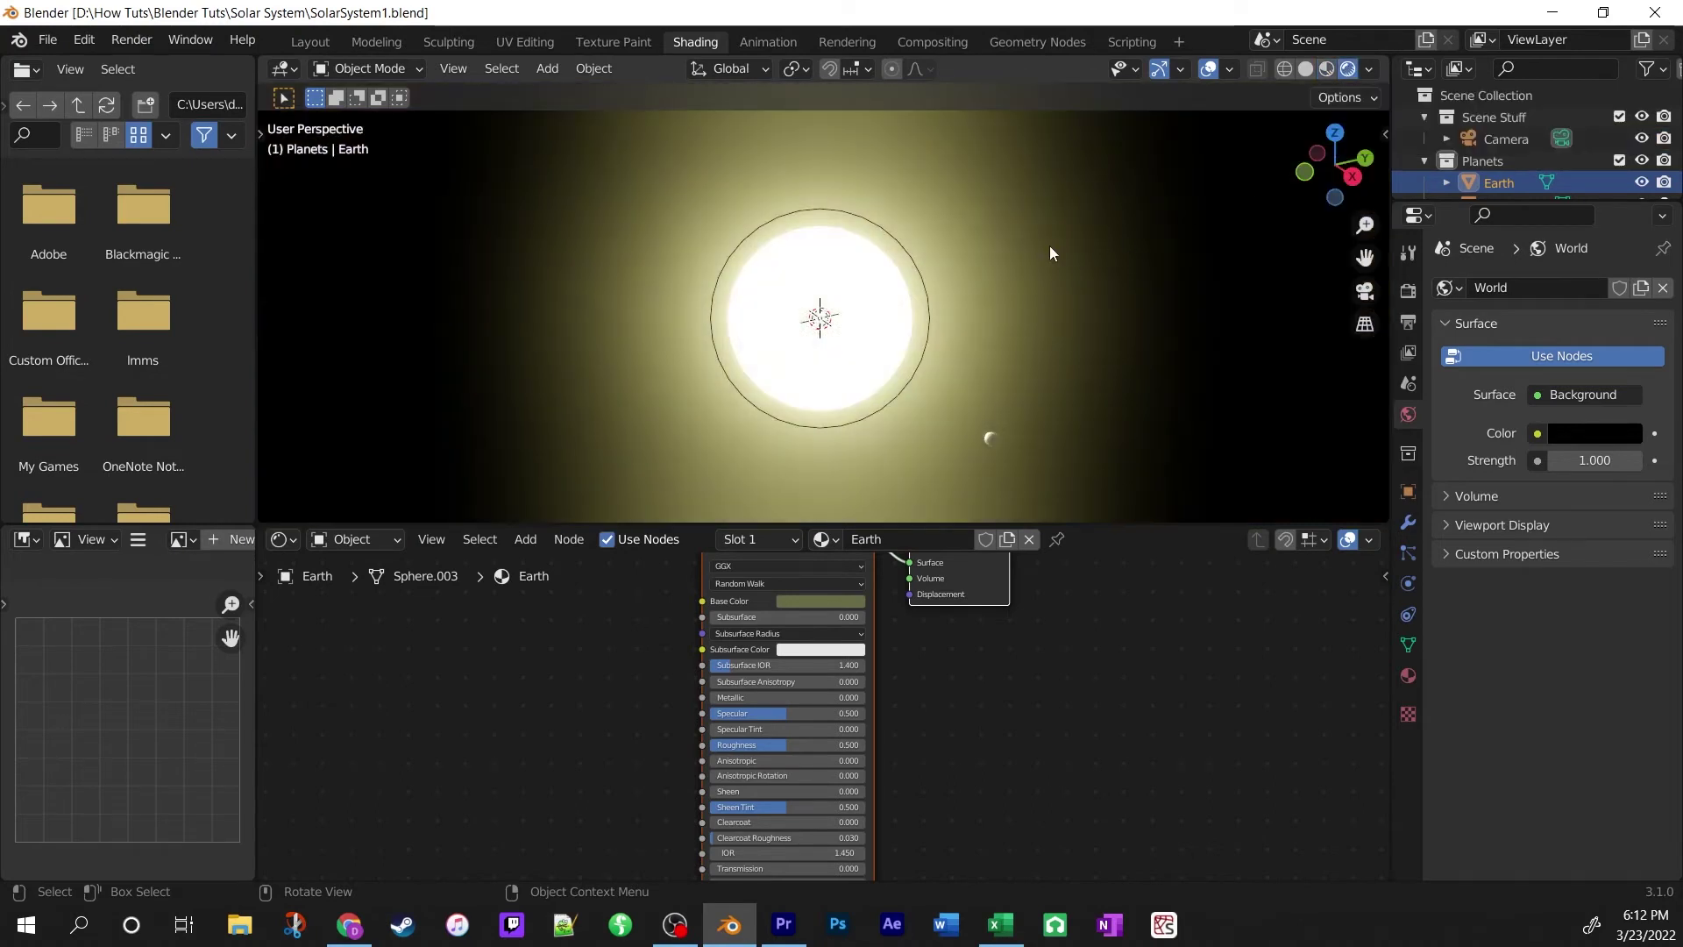
scroll(1048, 246, "down", 4)
middle_click_drag(1041, 369, 1135, 371)
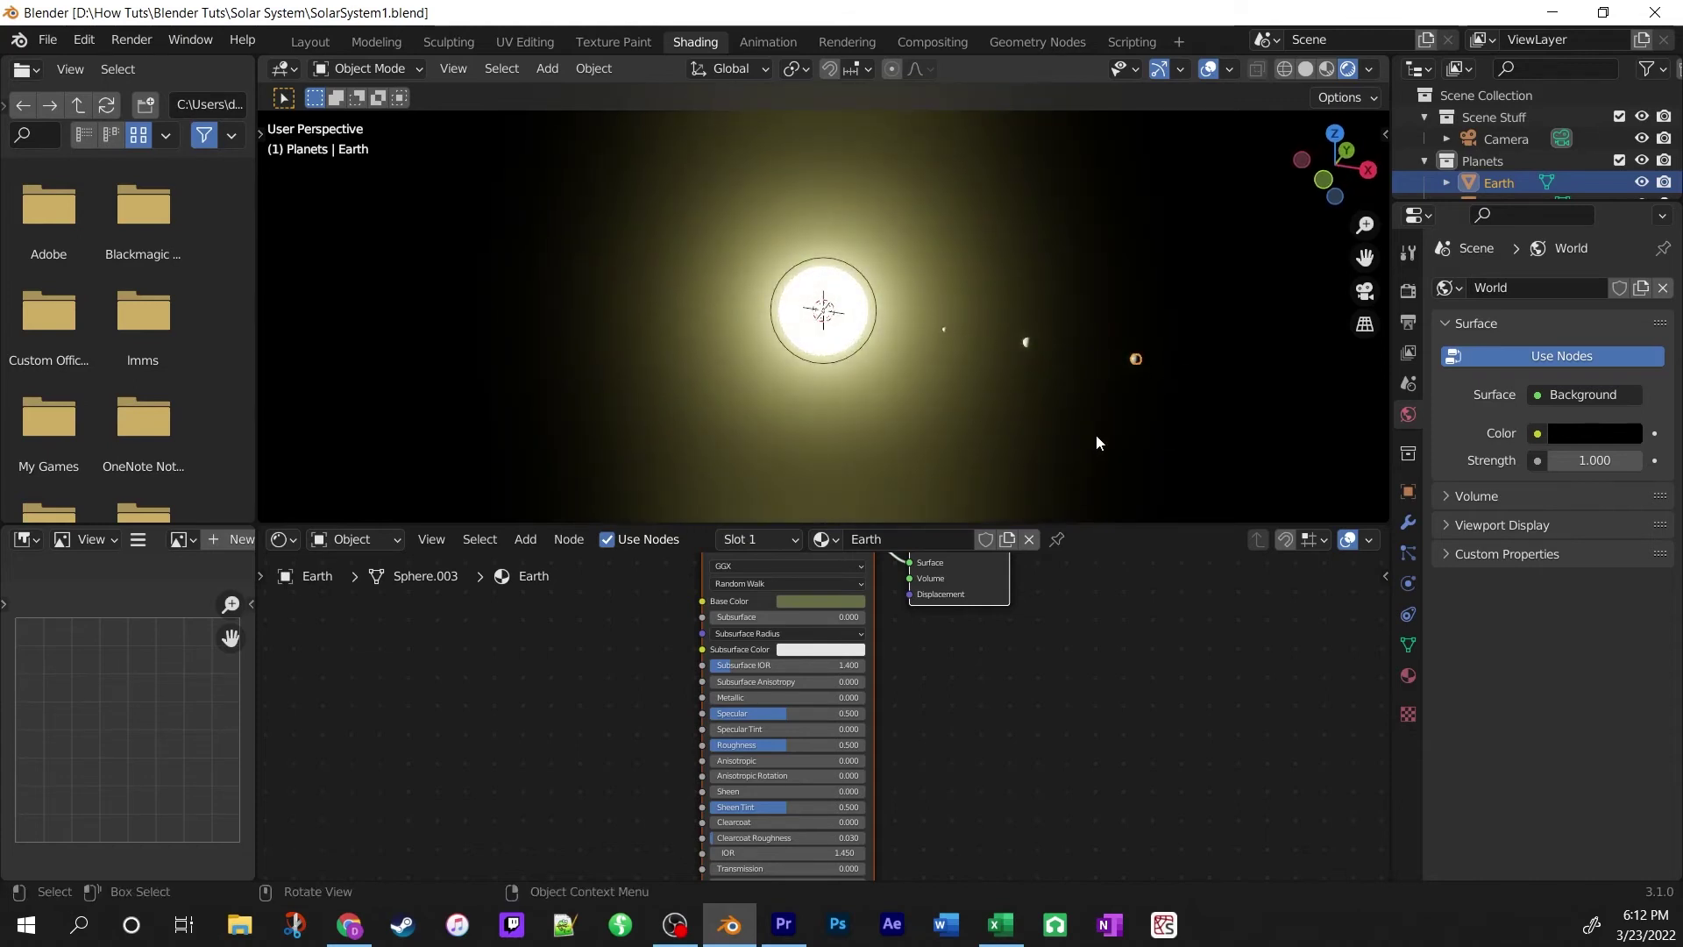
key("KP_Decimal")
middle_click_drag(840, 366, 932, 350)
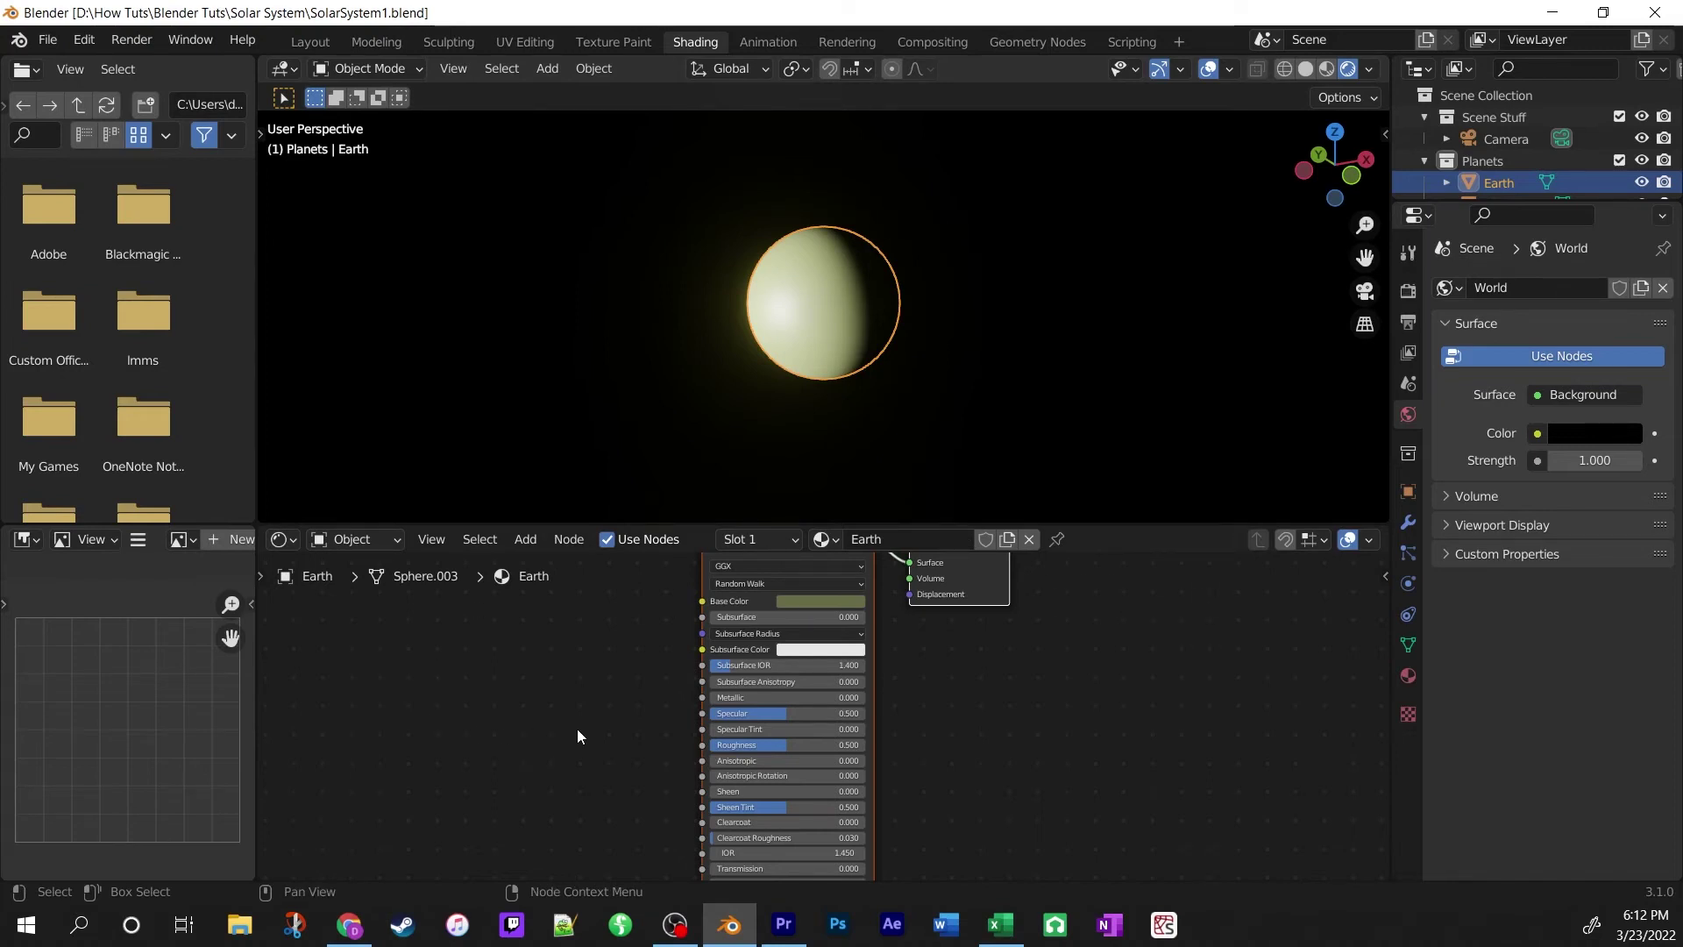
Move the Material Output node further right and nudge the Principled BSDF node up.
middle_click_drag(629, 656, 631, 746)
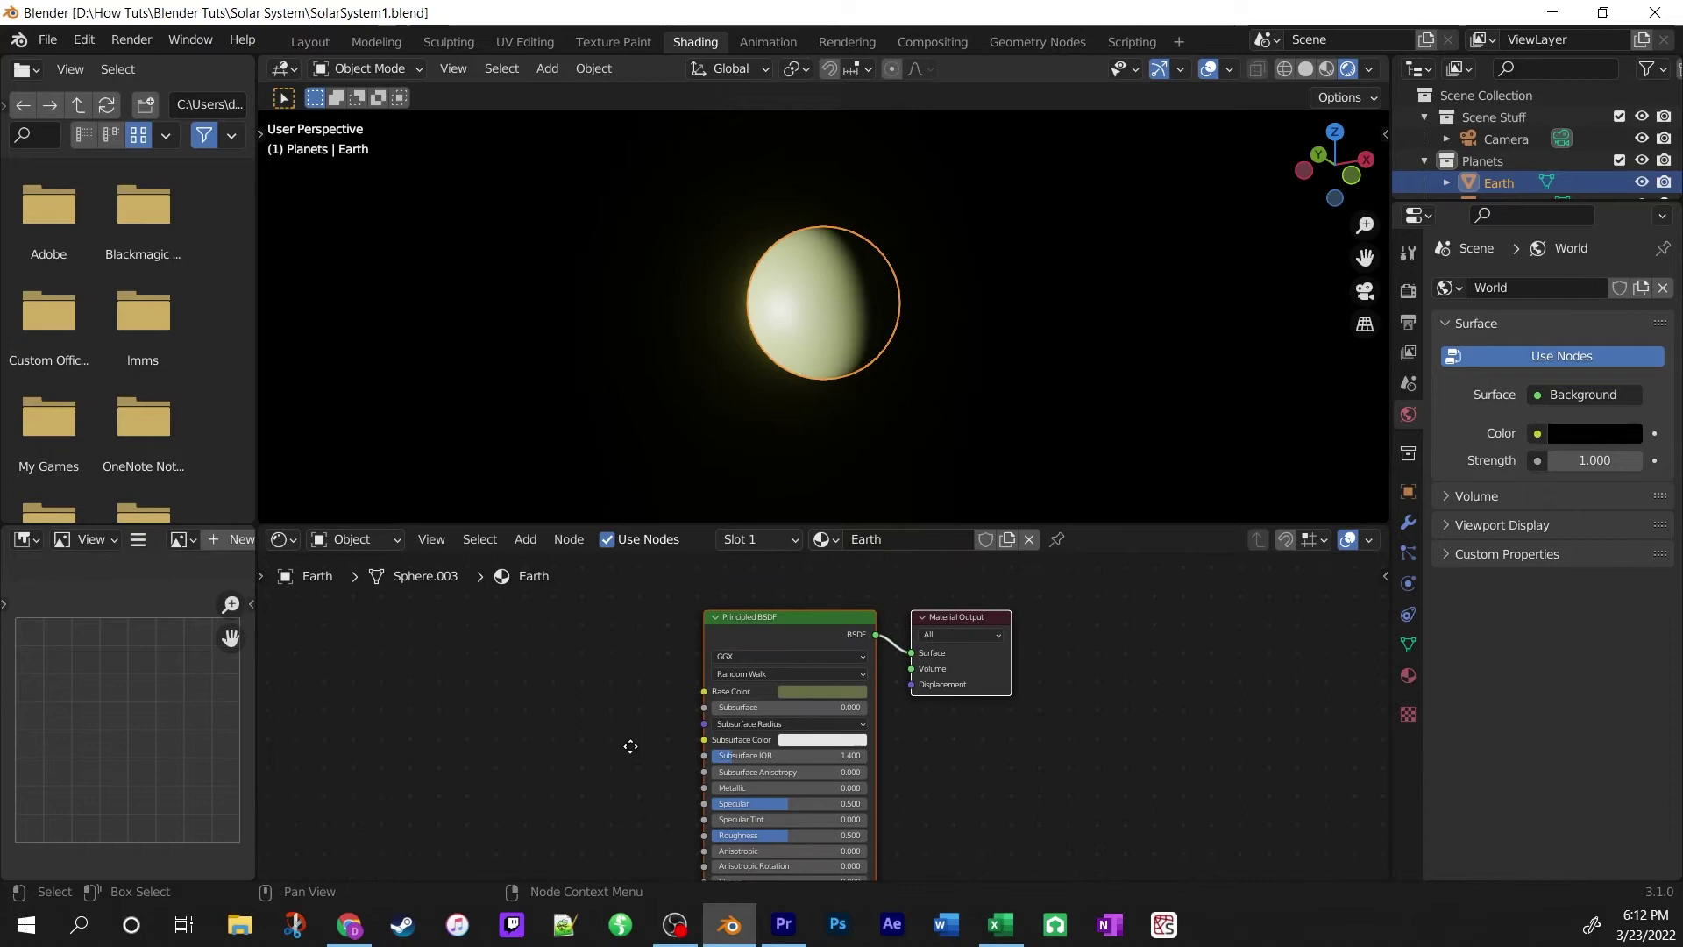
left_click(960, 619)
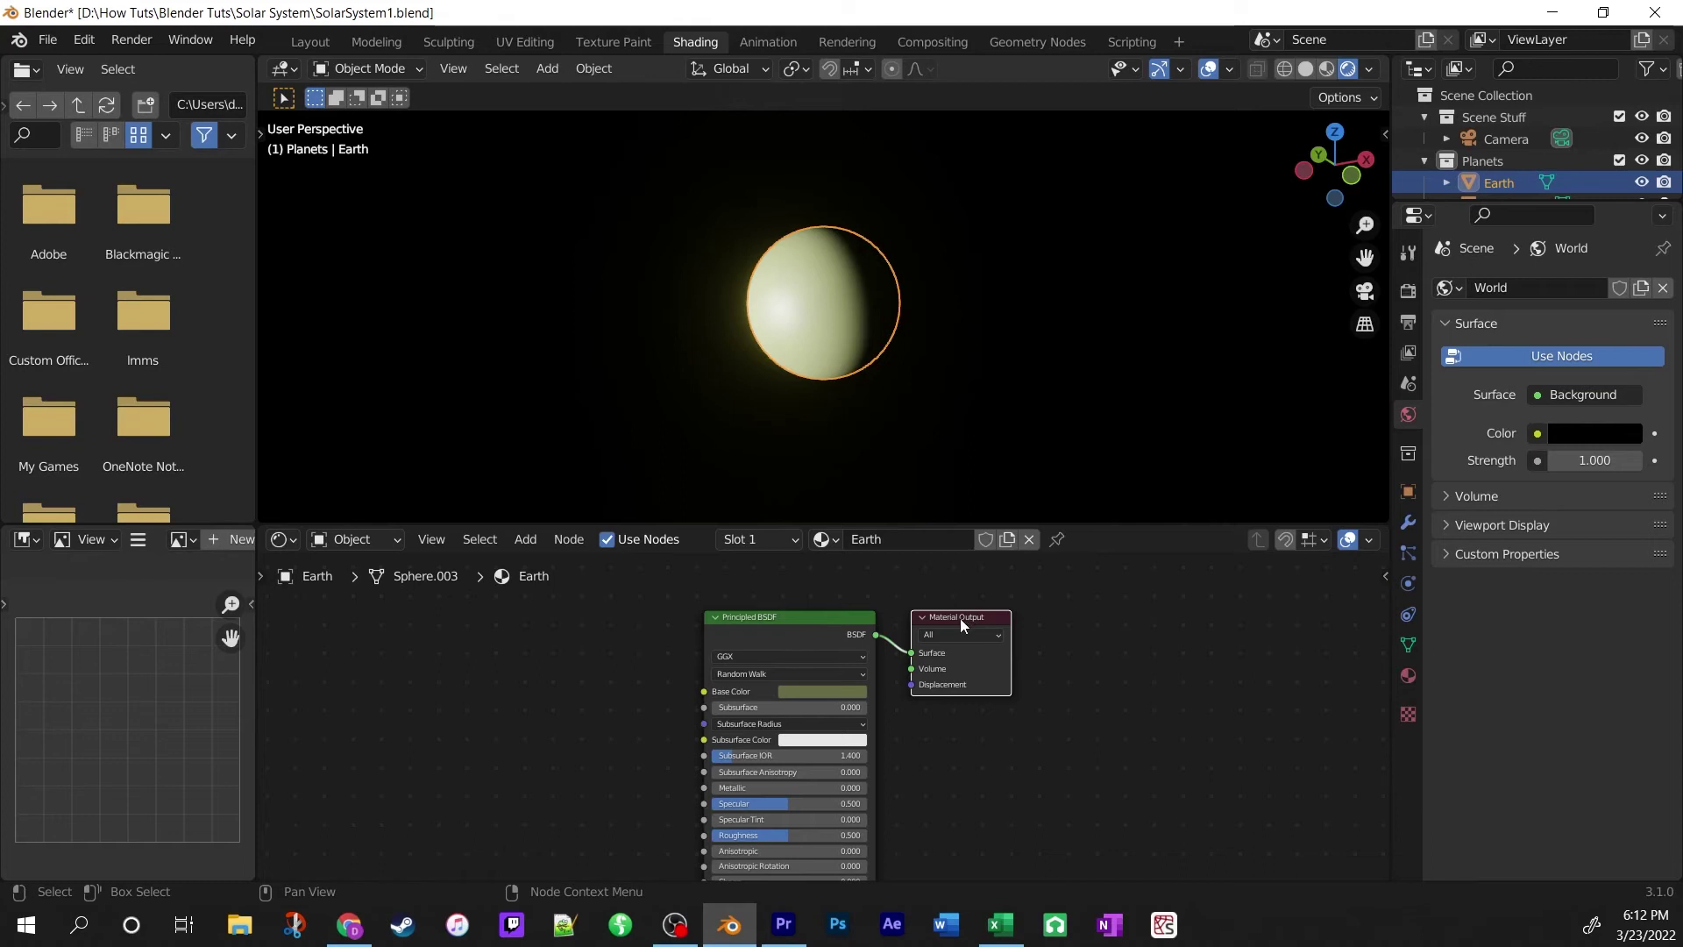
left_click_drag(960, 618, 1128, 616)
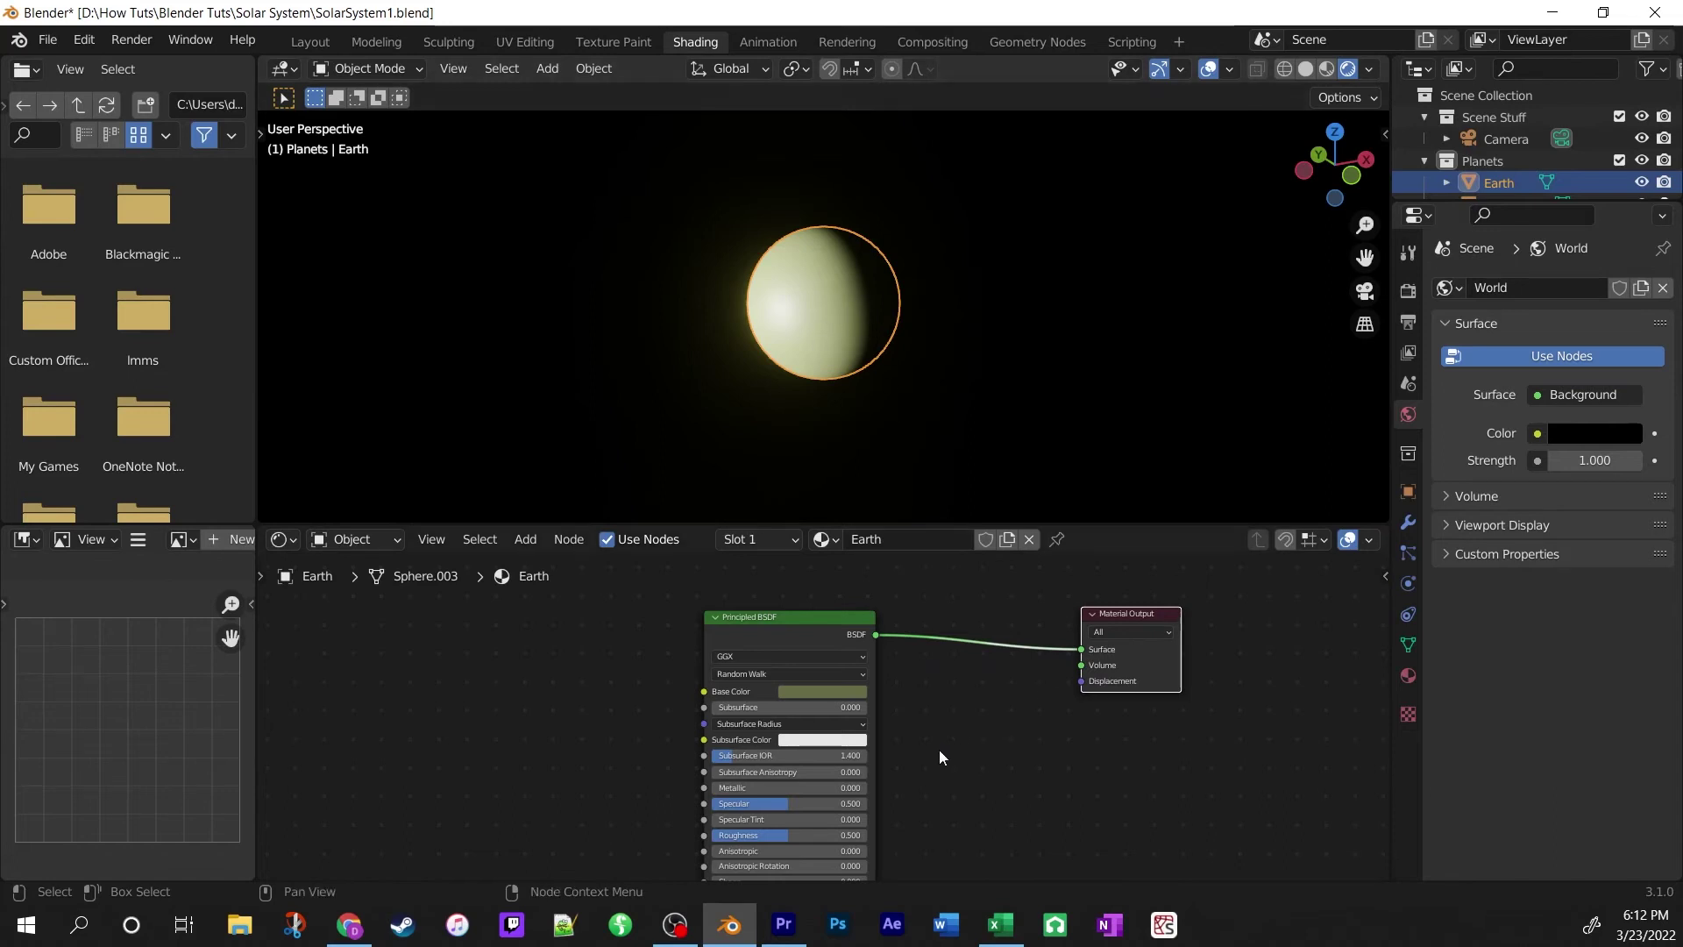
left_click(808, 619)
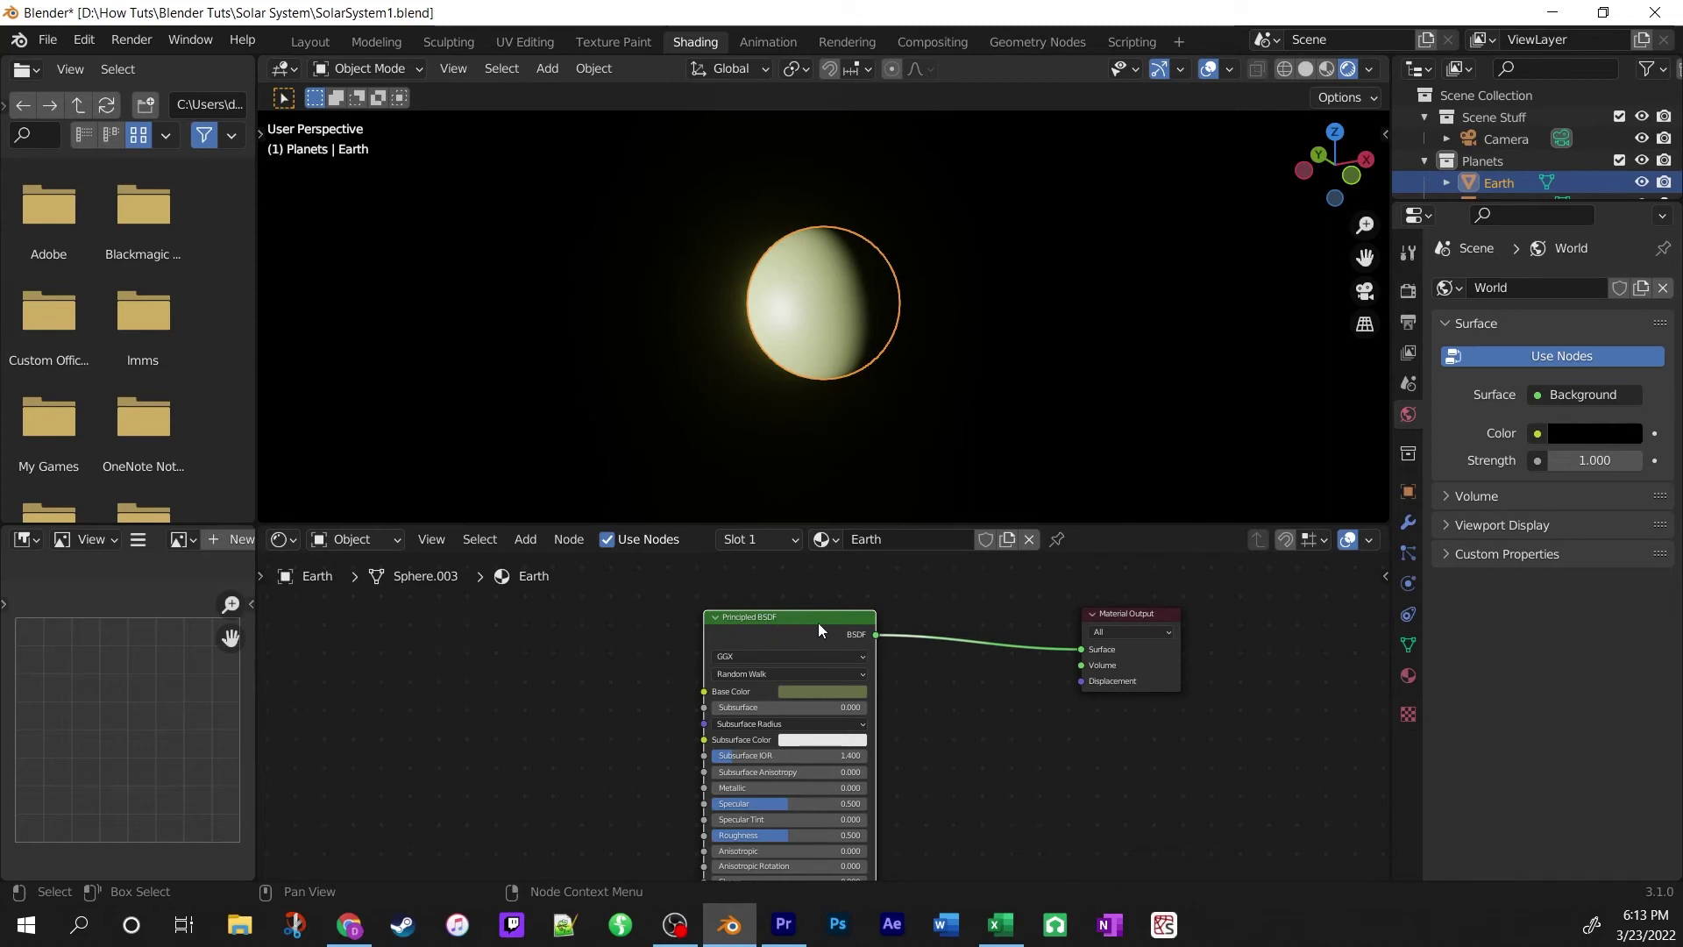
left_click_drag(819, 624, 836, 593)
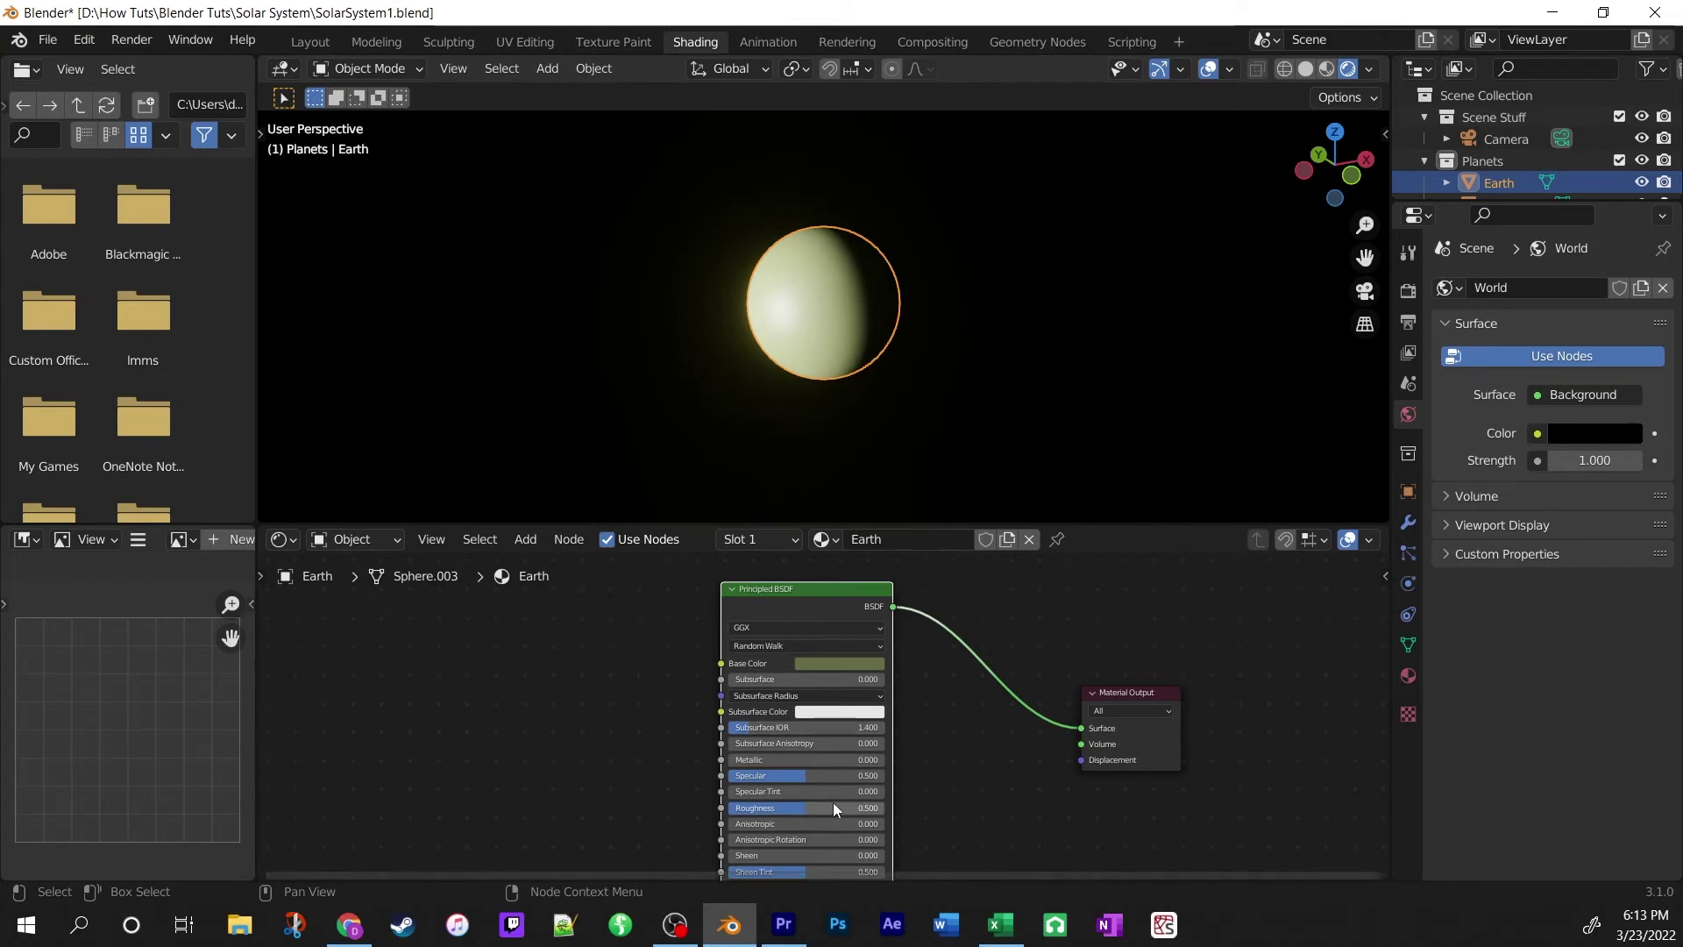
Display the Earth material's settings in the Material Properties tab.
scroll(828, 770, "down", 1)
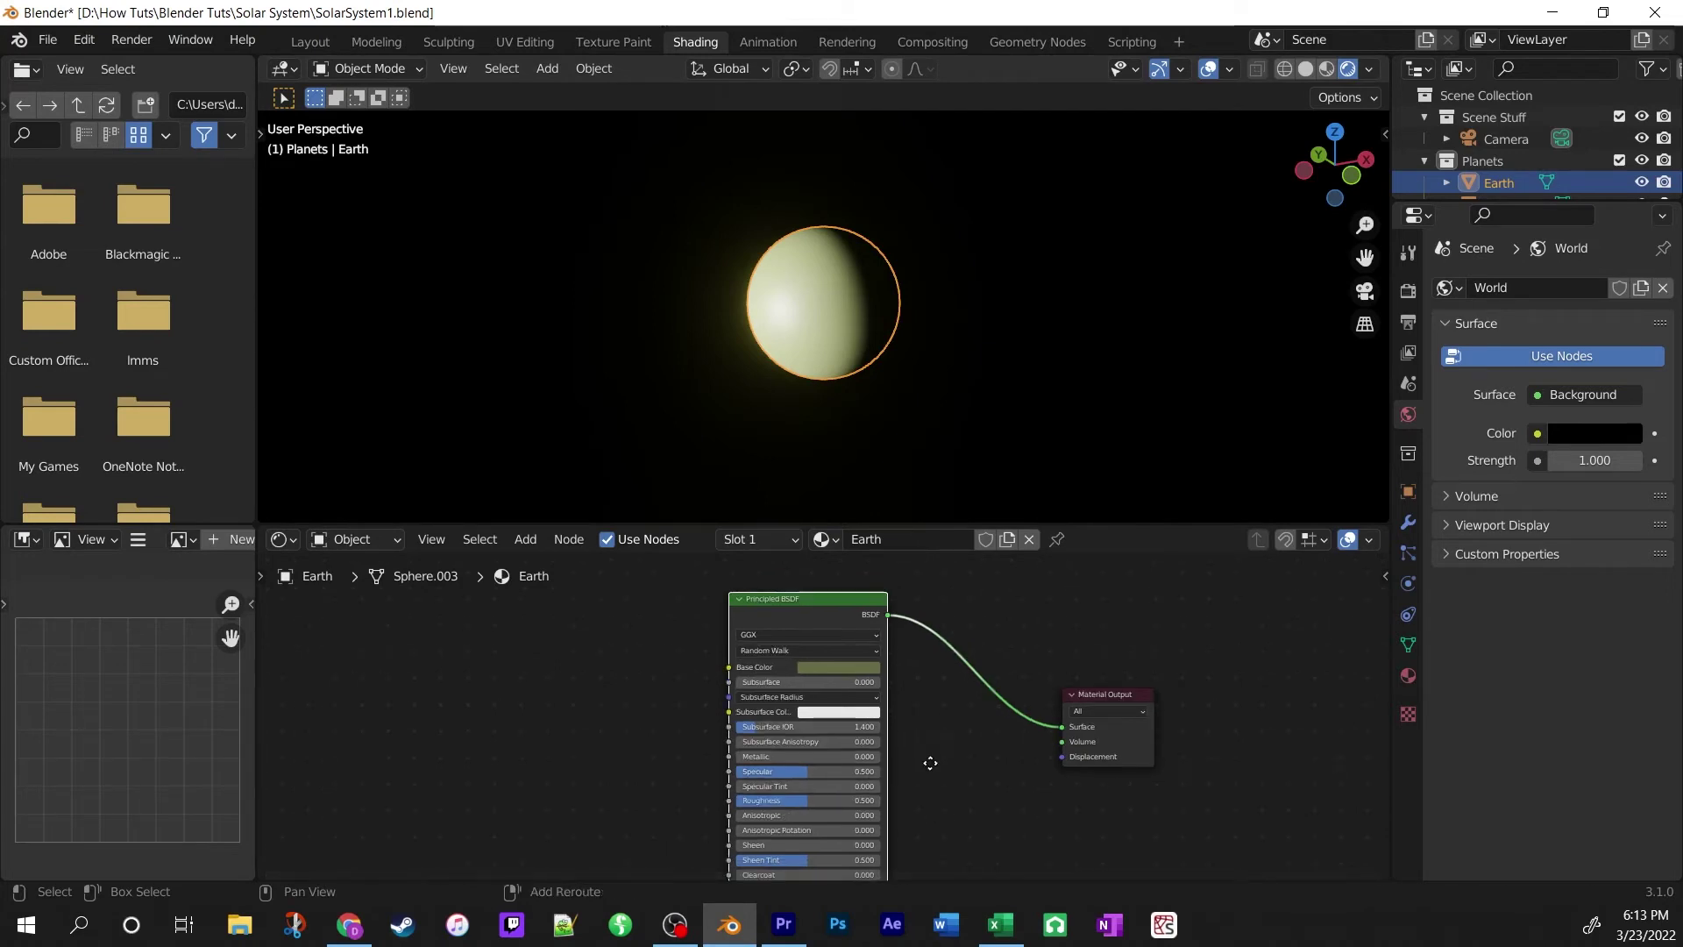
middle_click_drag(925, 766, 941, 605)
scroll(836, 666, "up", 3)
scroll(836, 666, "up", 1)
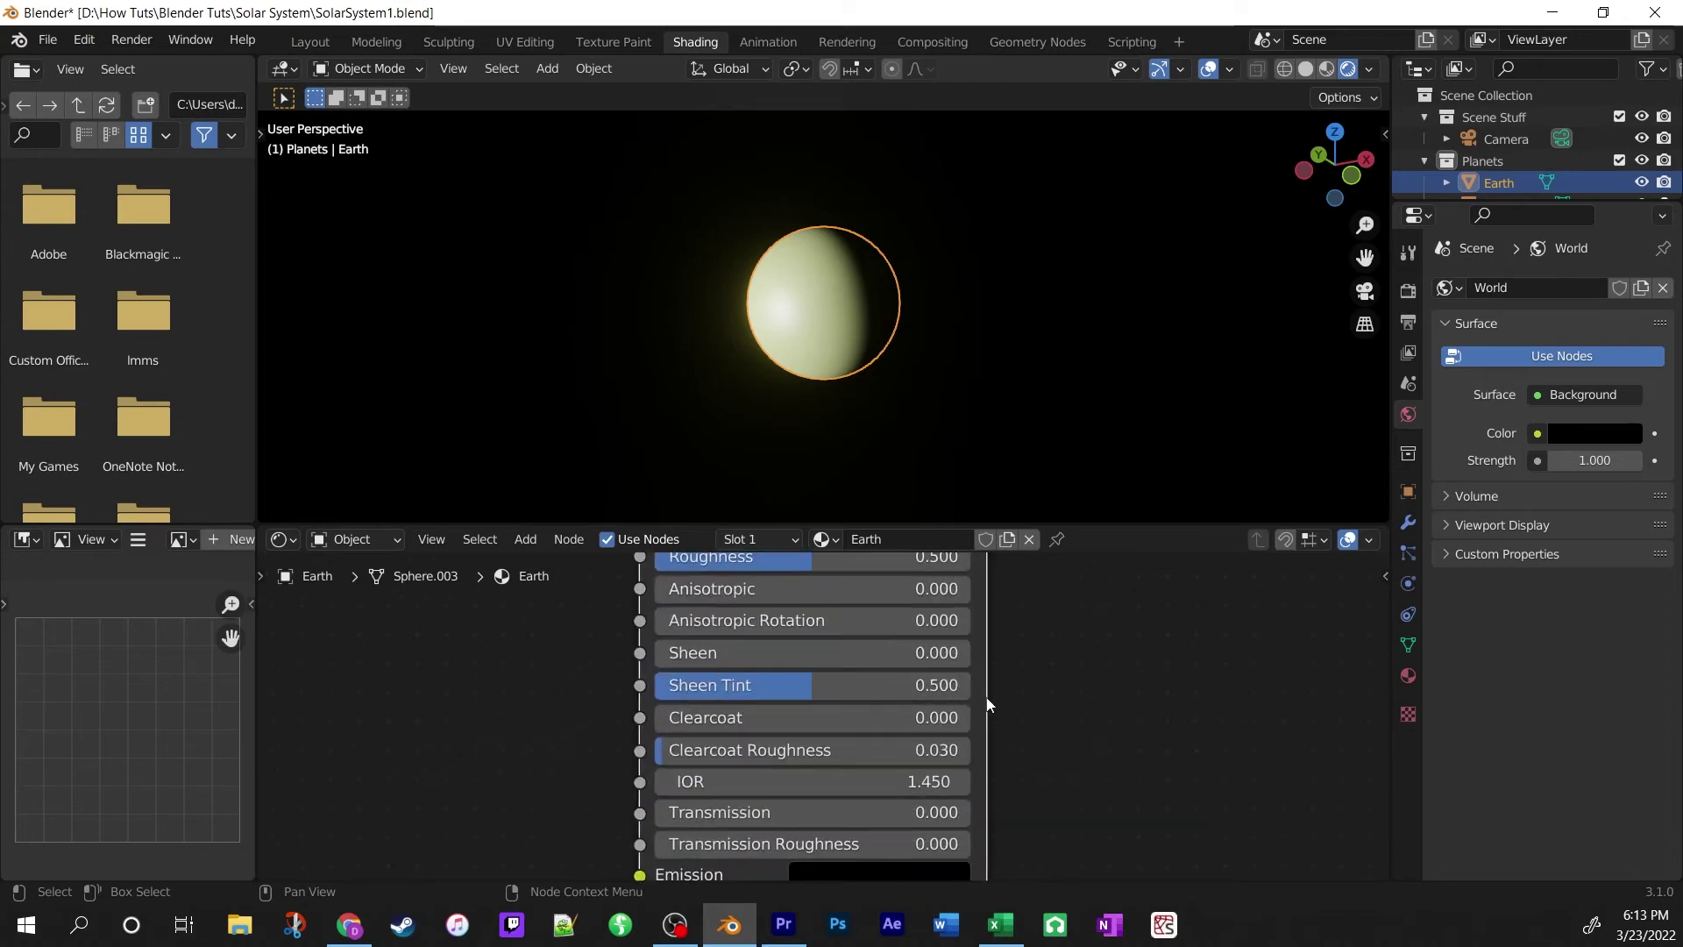
left_click(1408, 675)
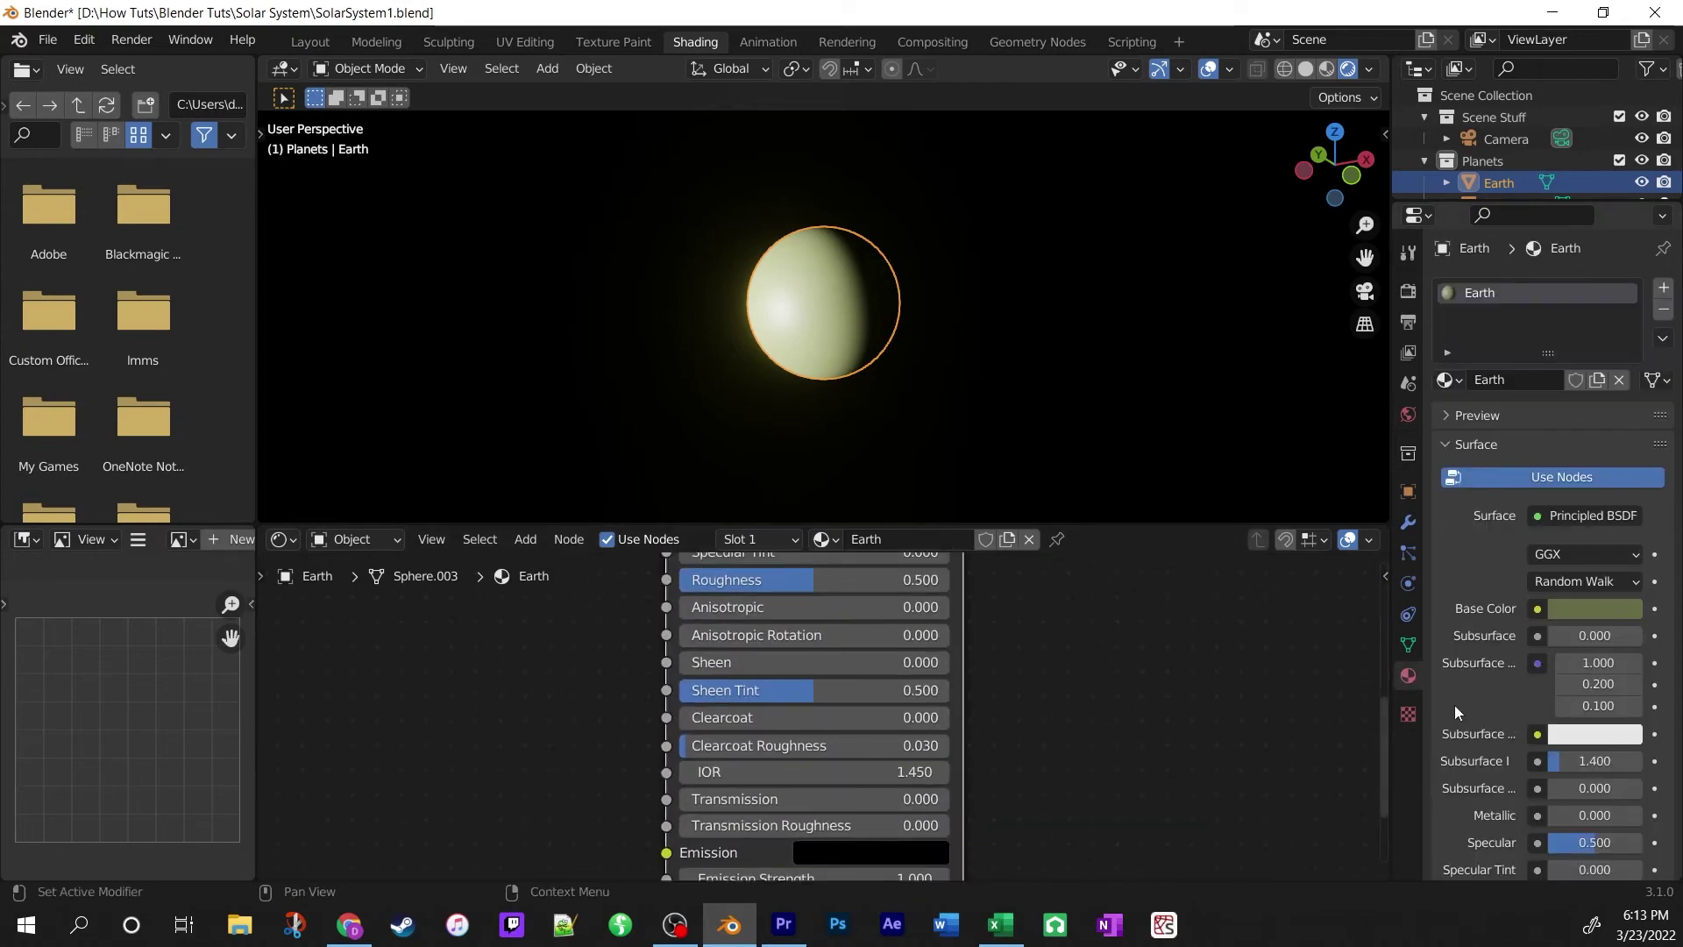
Pan the node view so both nodes show with free space on their left.
scroll(1572, 700, "down", 1)
scroll(1572, 699, "down", 5)
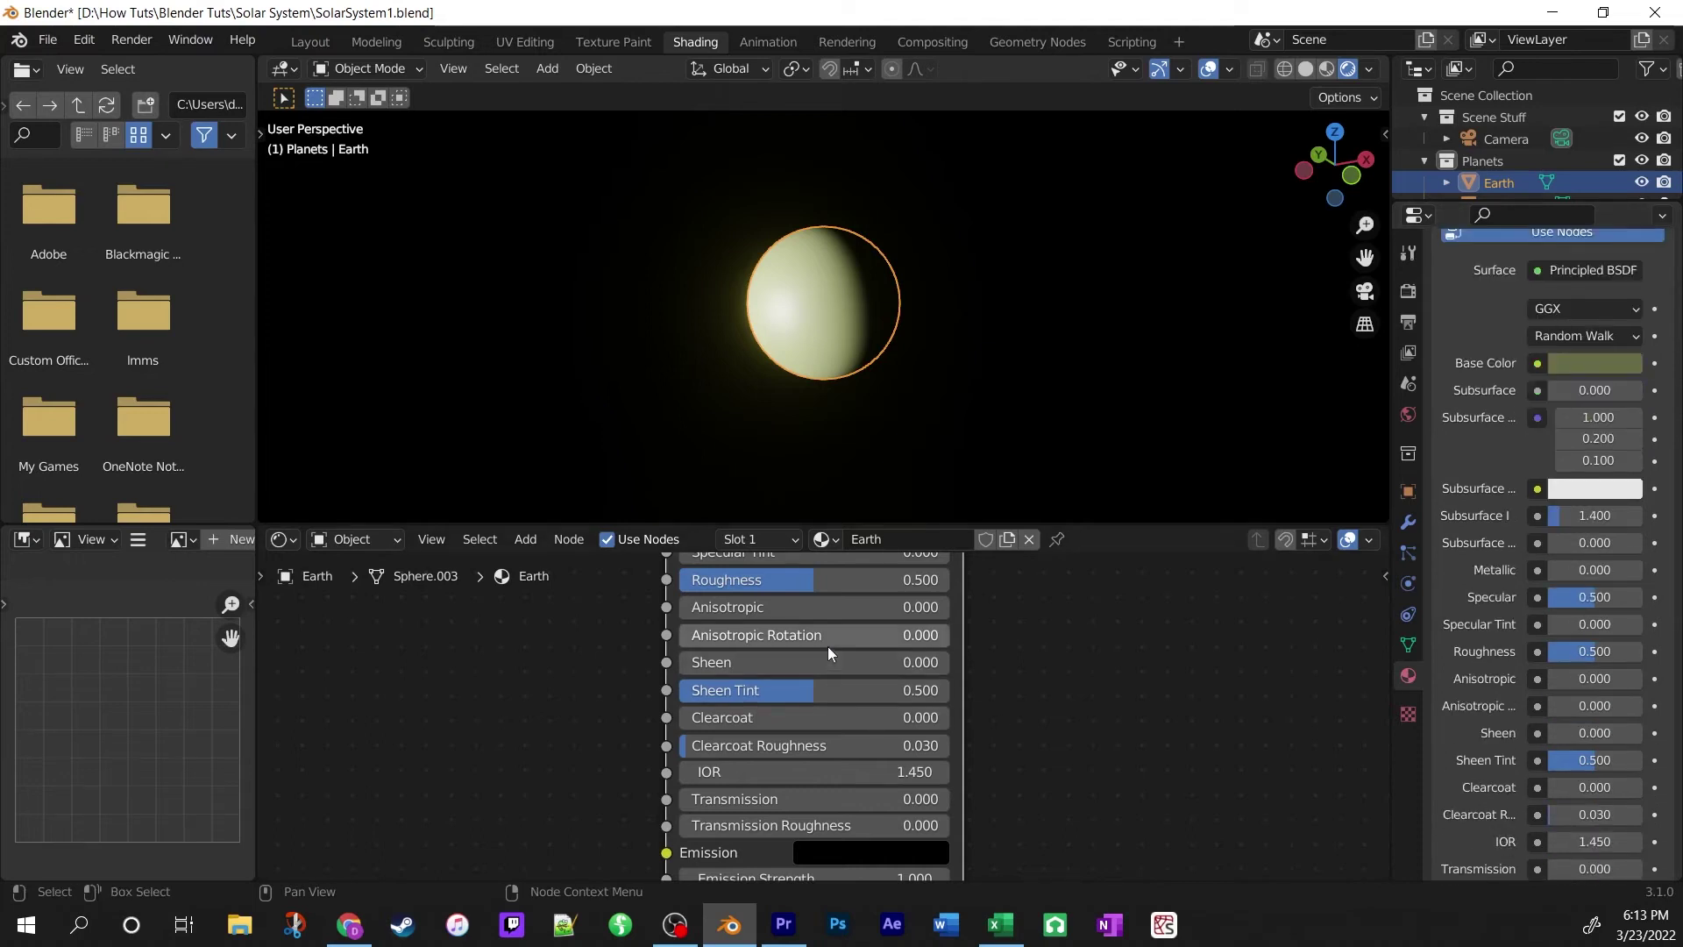
scroll(829, 645, "down", 3)
scroll(834, 644, "down", 1)
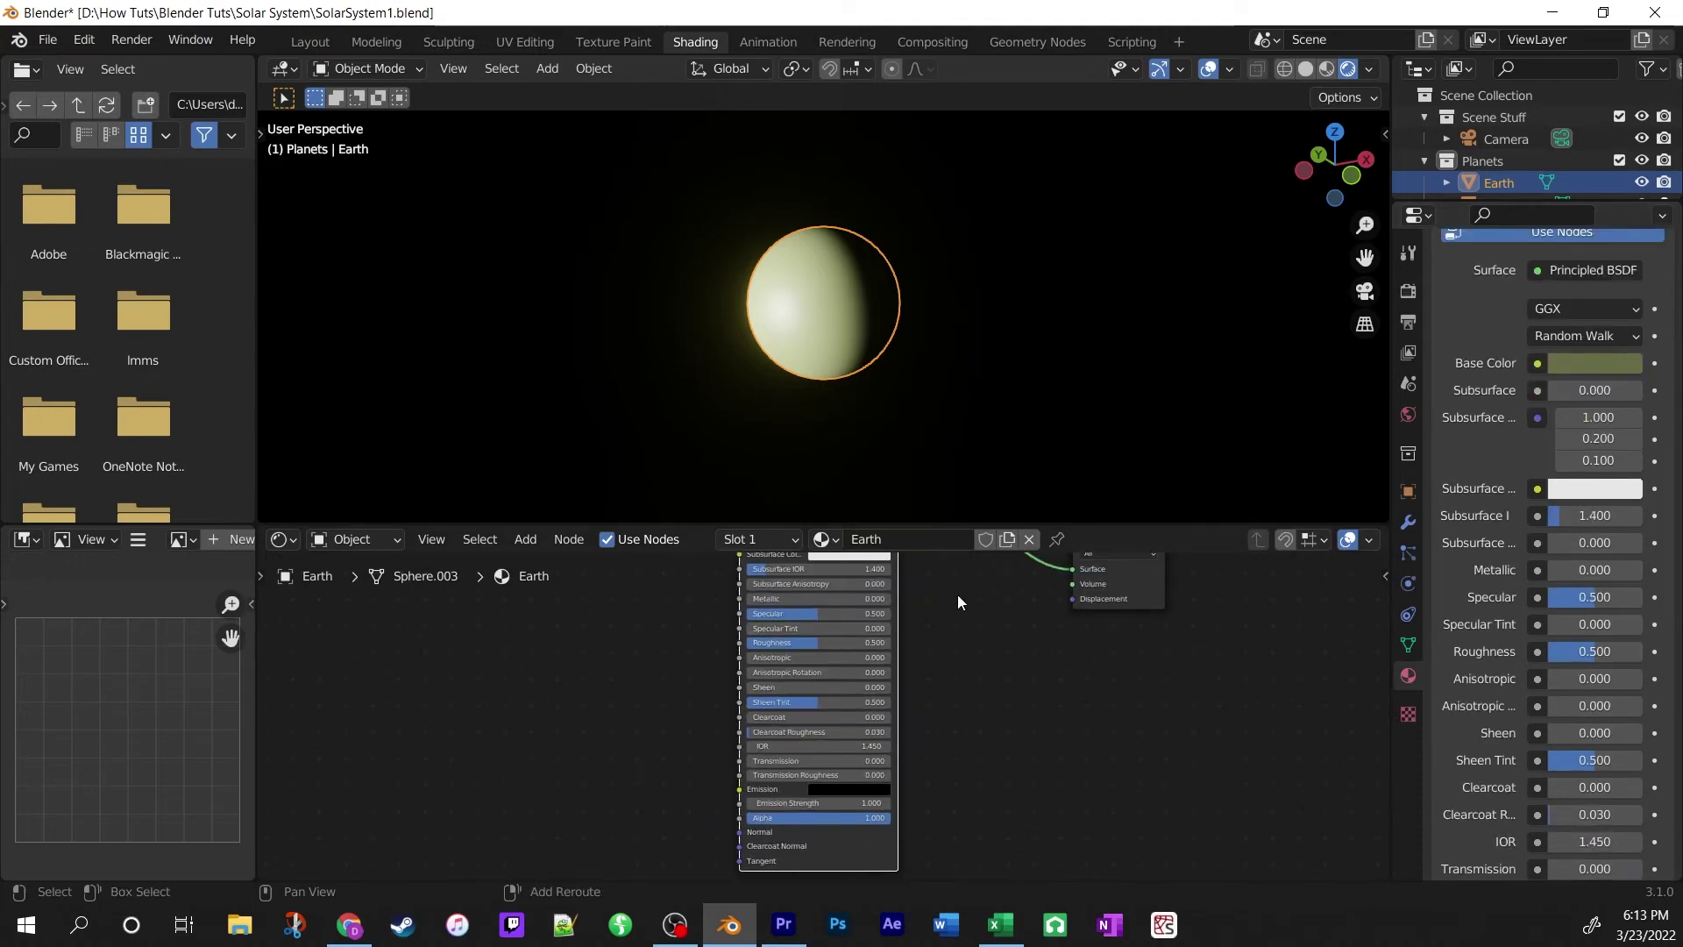
middle_click_drag(957, 594, 1157, 703)
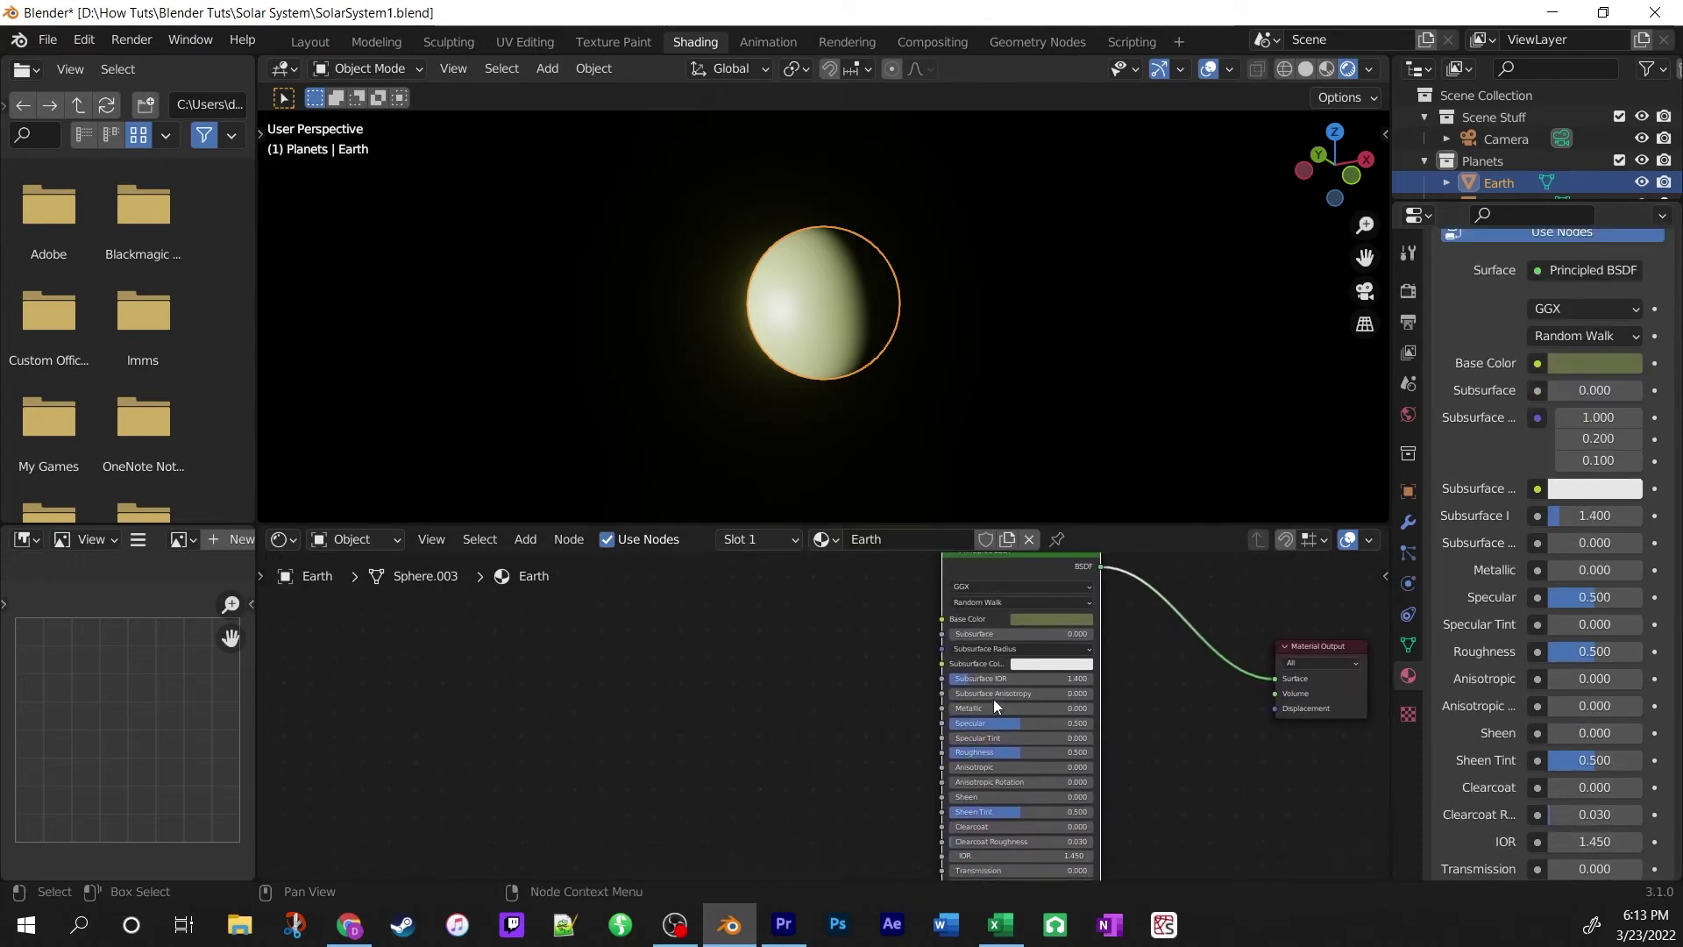
scroll(923, 676, "up", 2)
scroll(928, 675, "up", 1)
middle_click_drag(943, 629, 883, 702)
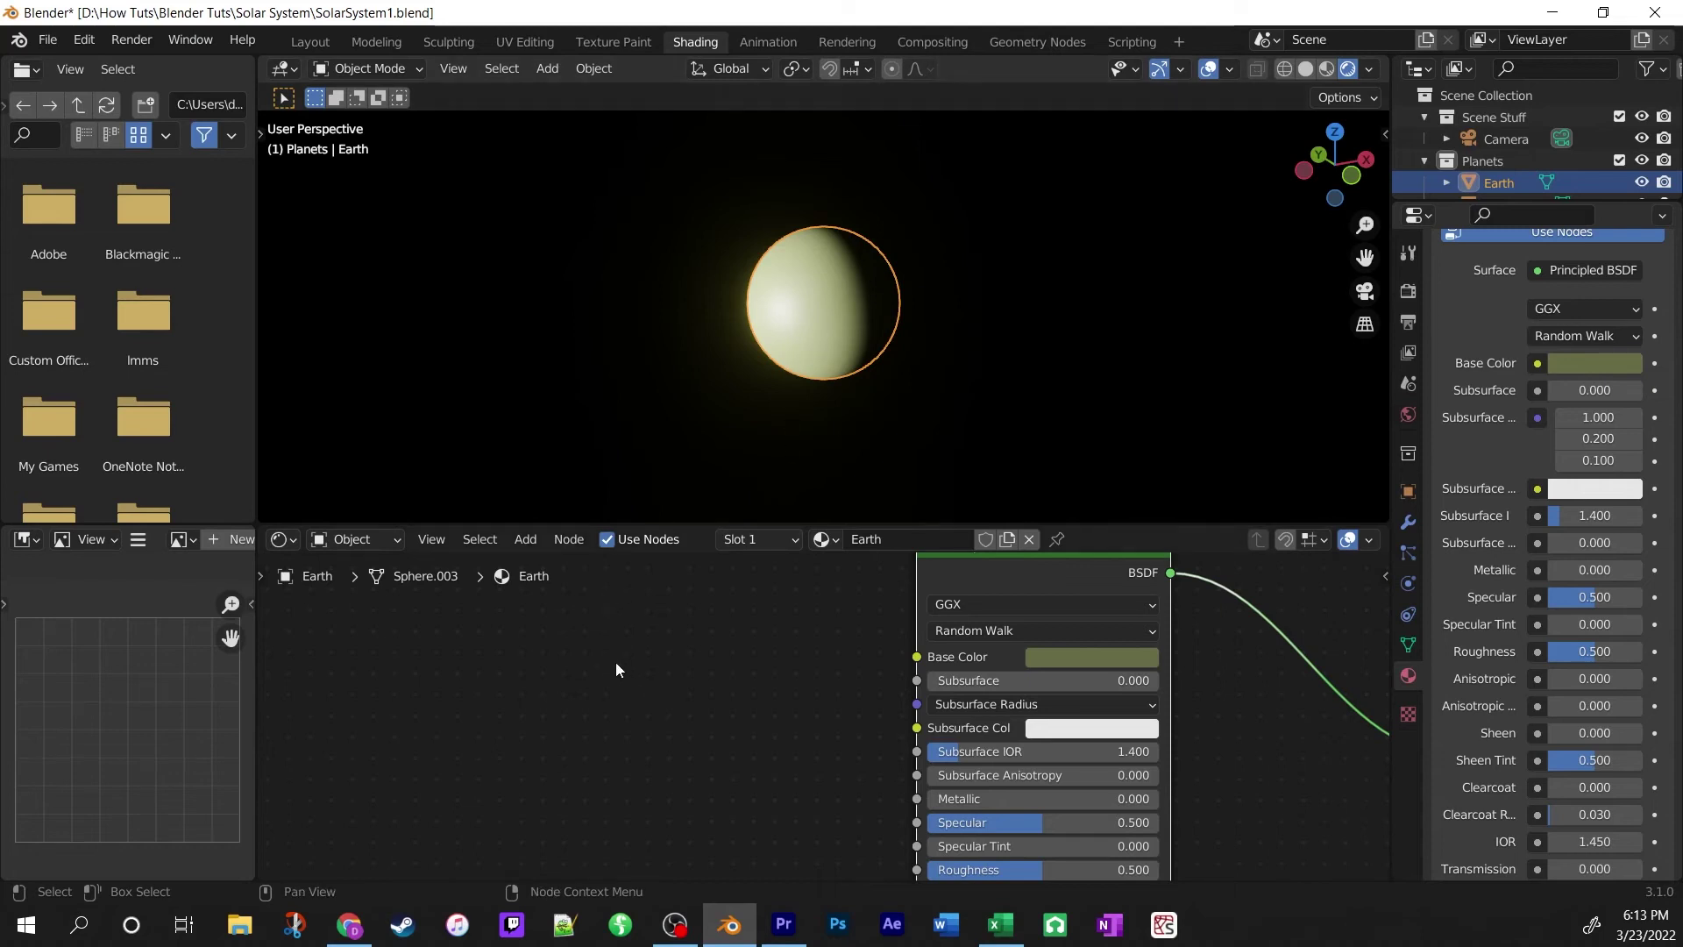
Add an Image Texture node left of the shader and link its Color to Base Color.
left_click(519, 540)
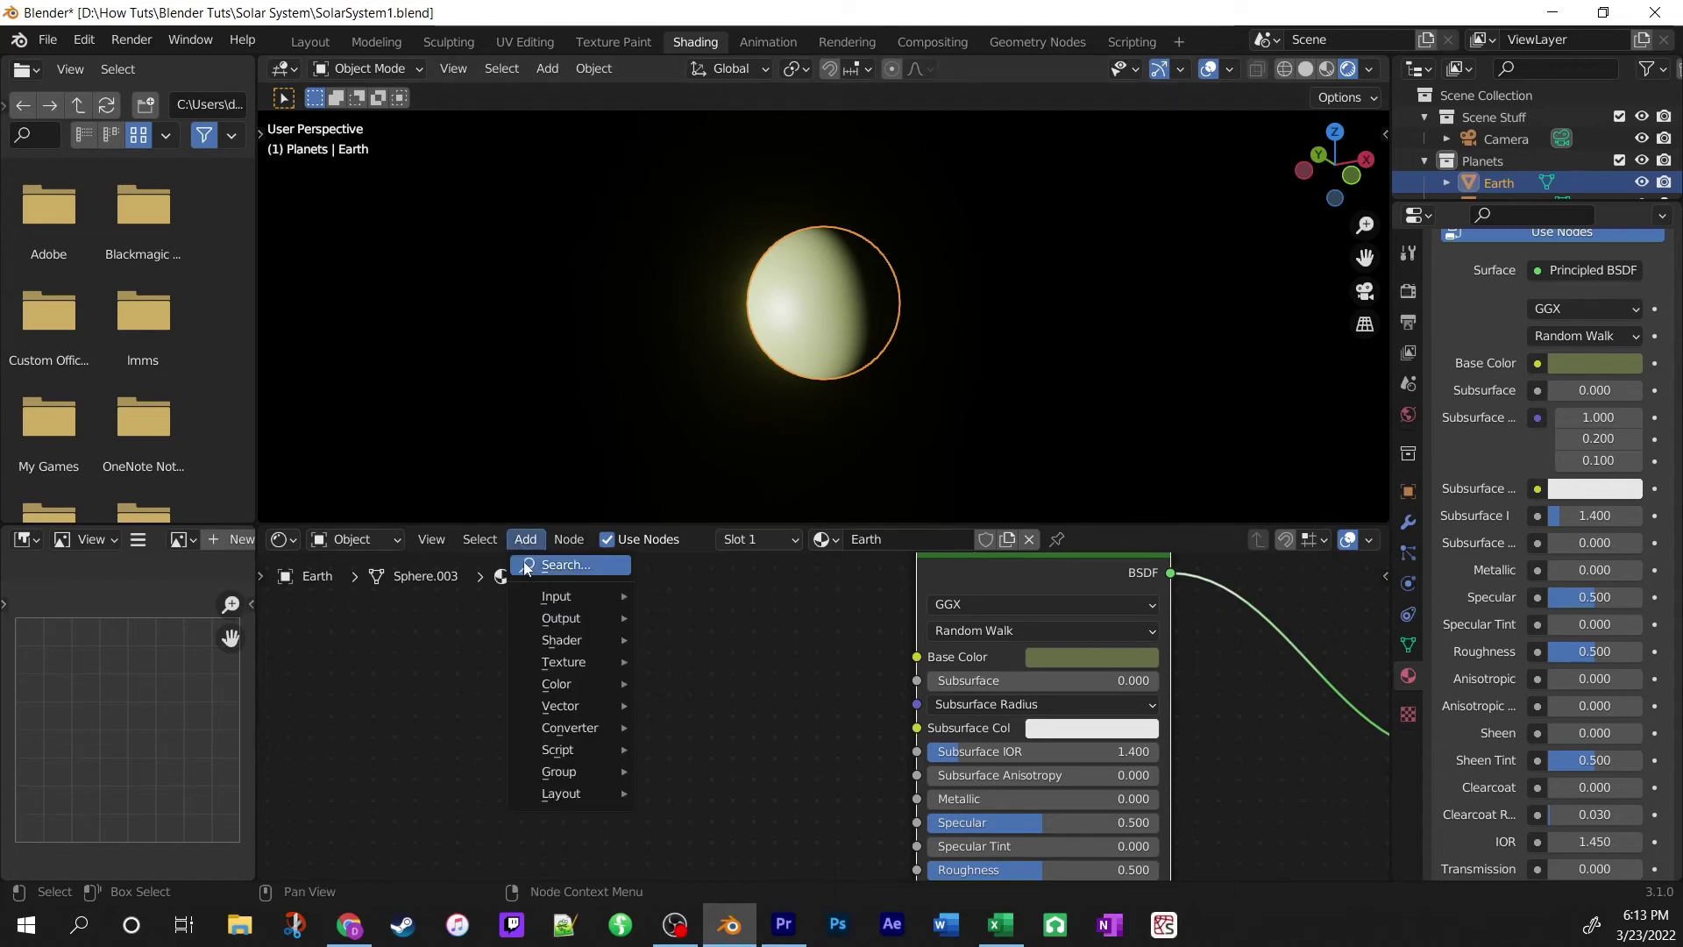
mouse_move(543, 607)
mouse_move(580, 661)
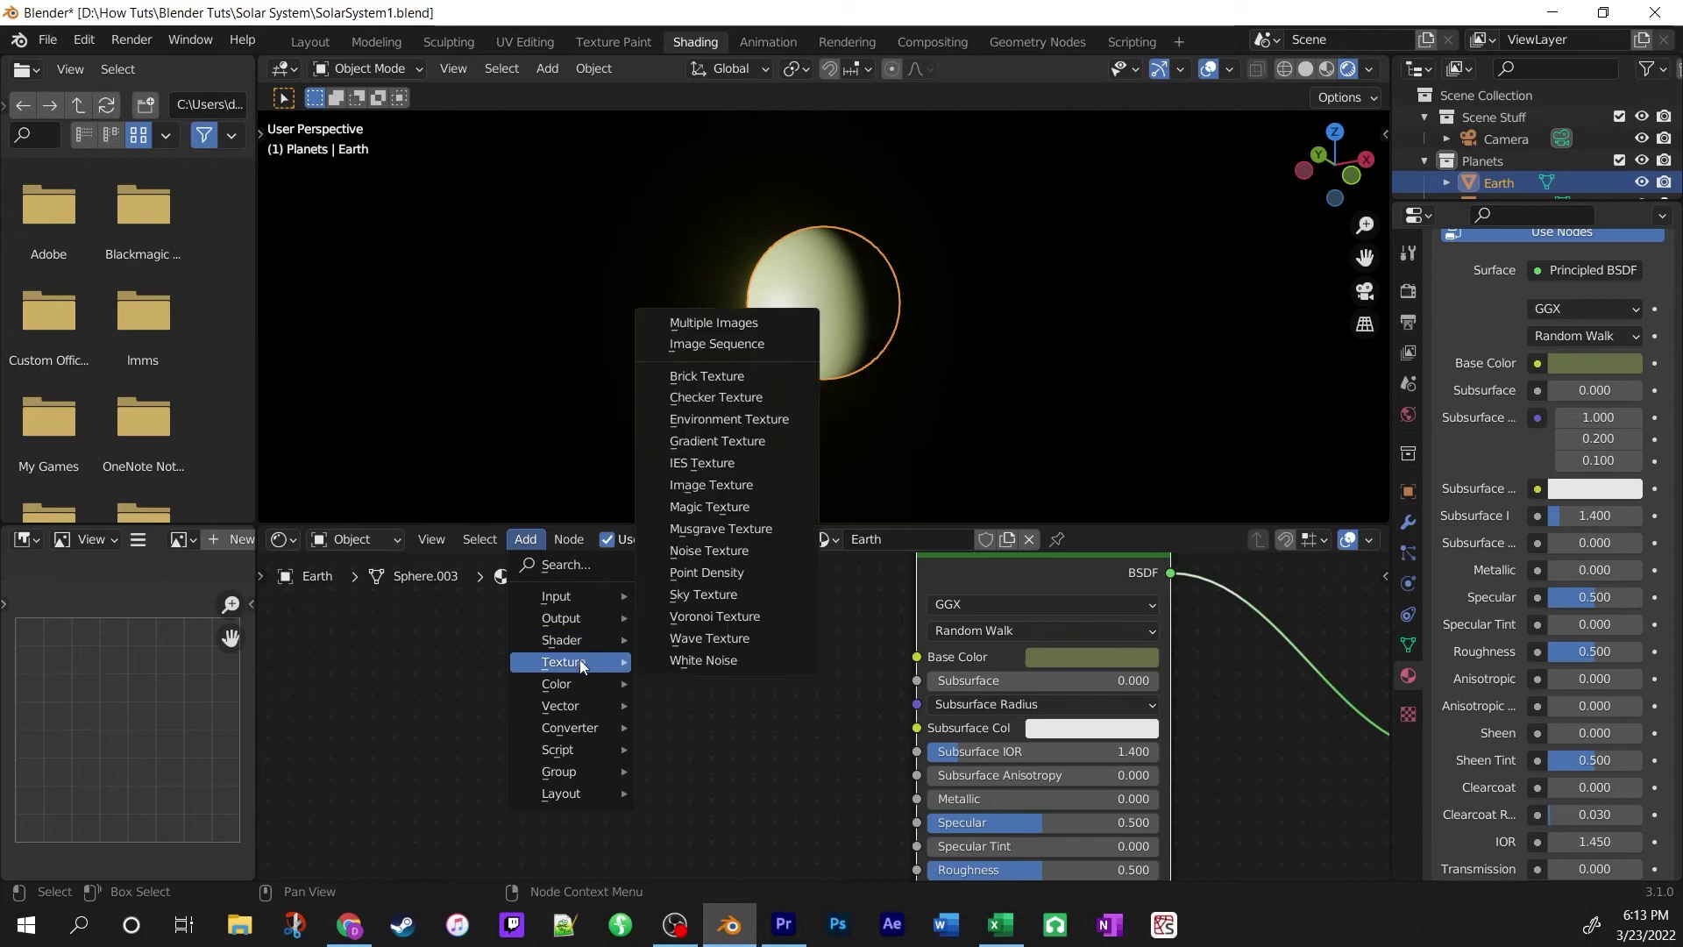
left_click(733, 489)
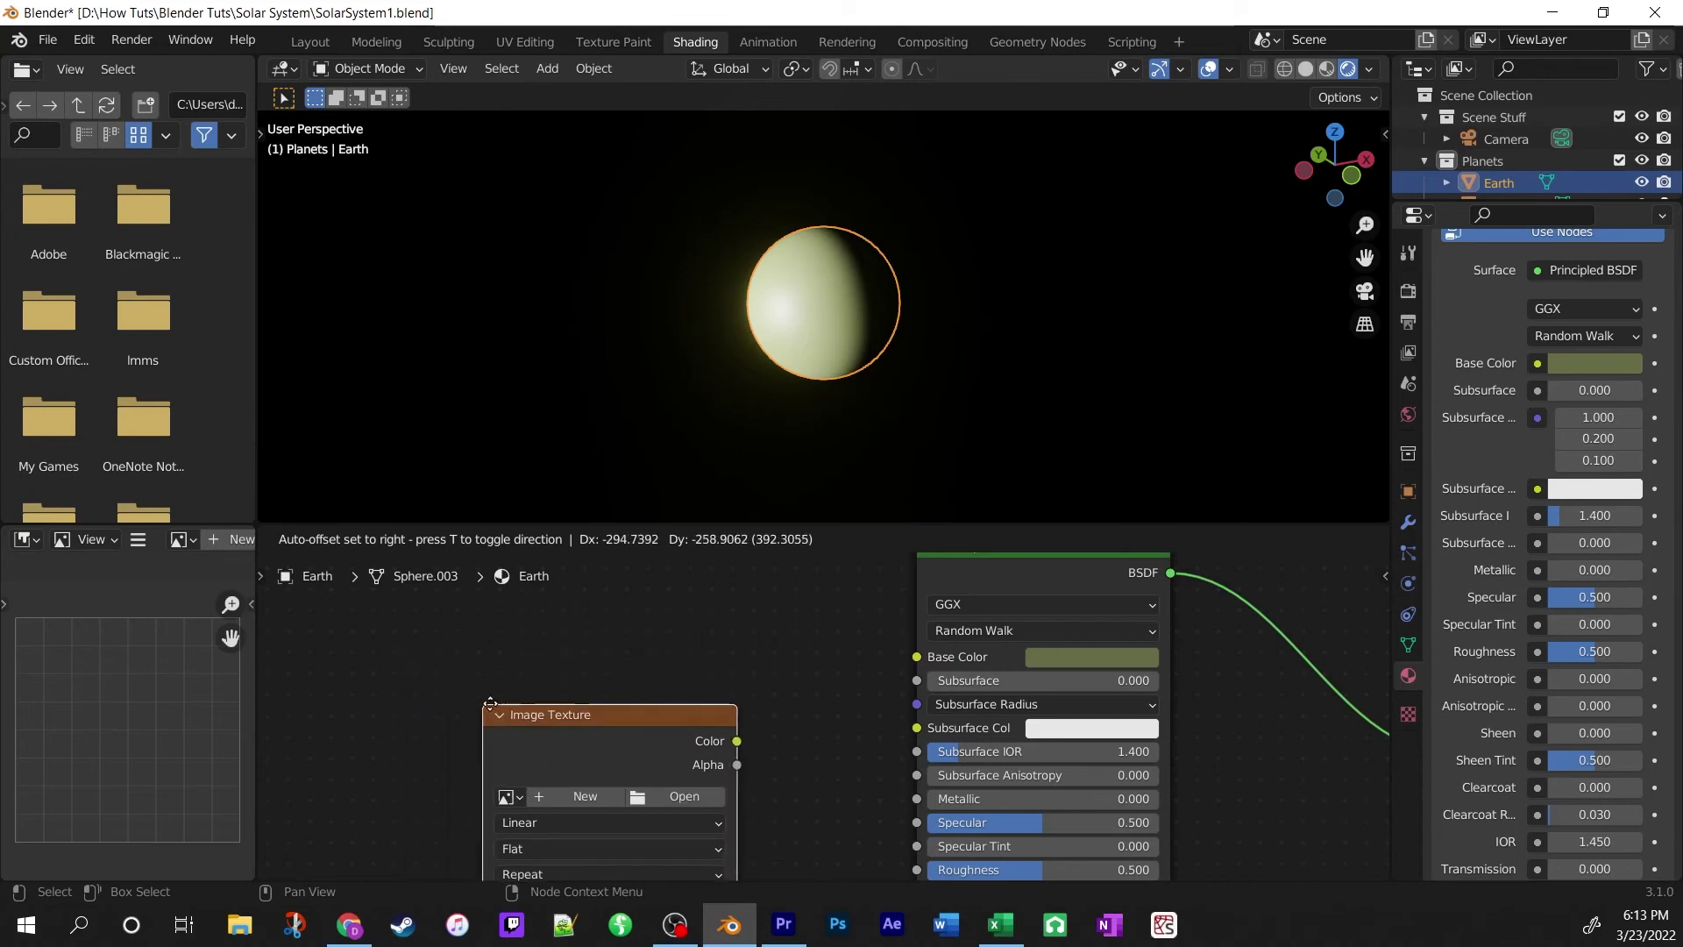
left_click(400, 631)
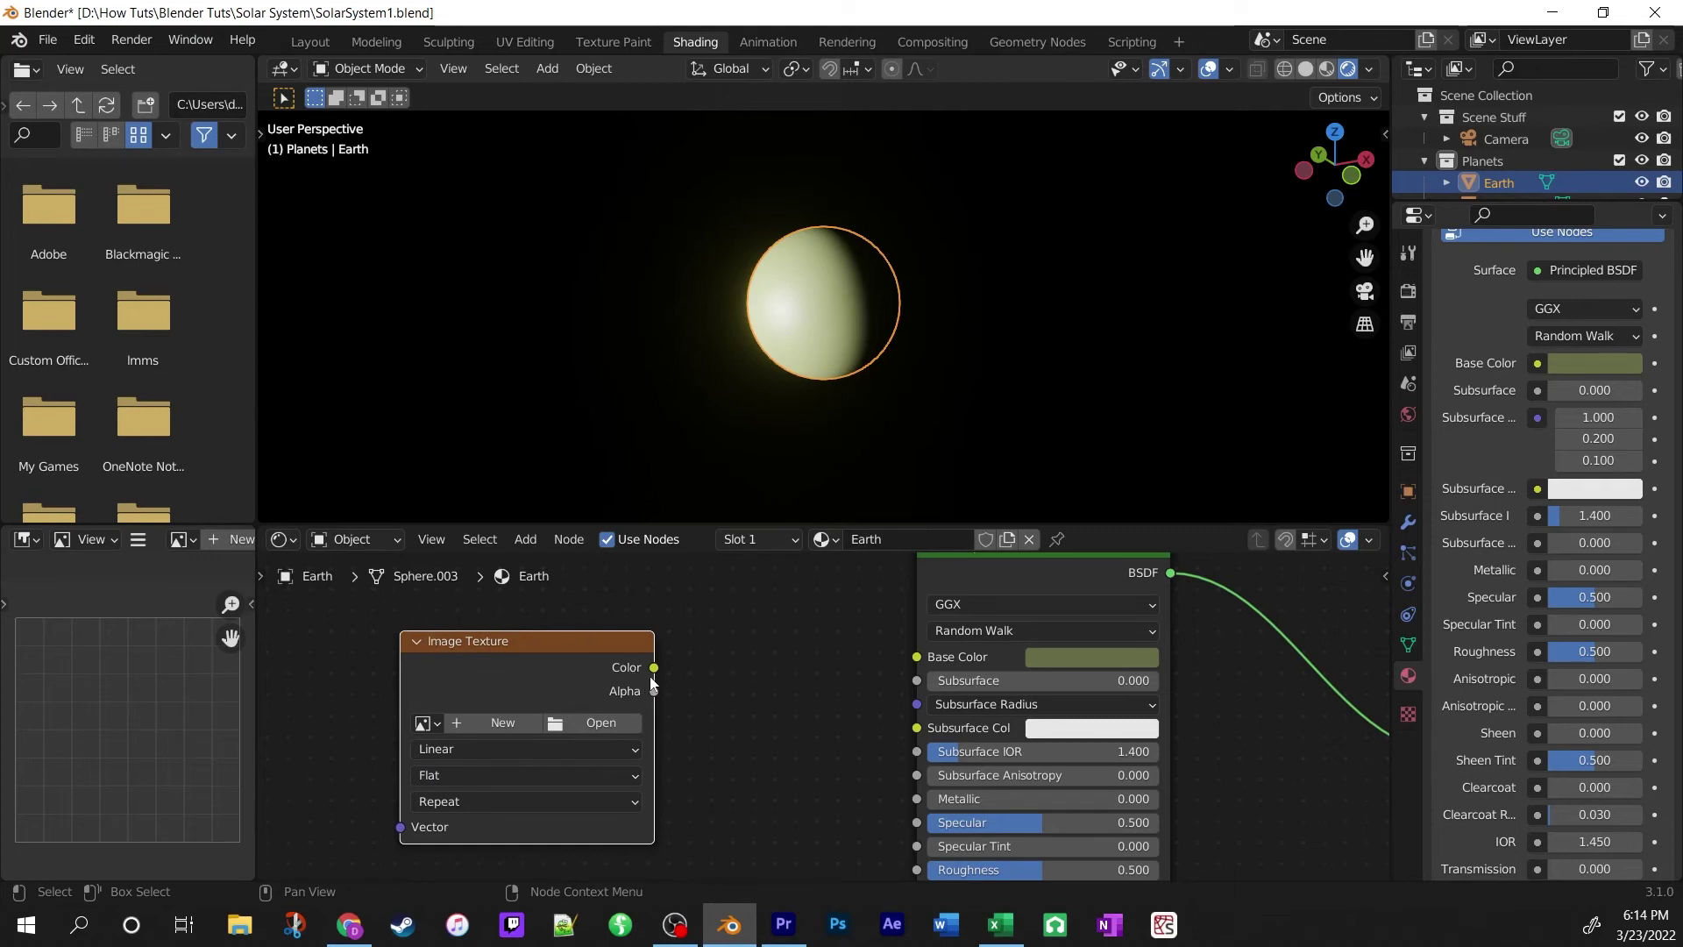
left_click_drag(655, 671, 675, 673)
left_click_drag(792, 659, 908, 656)
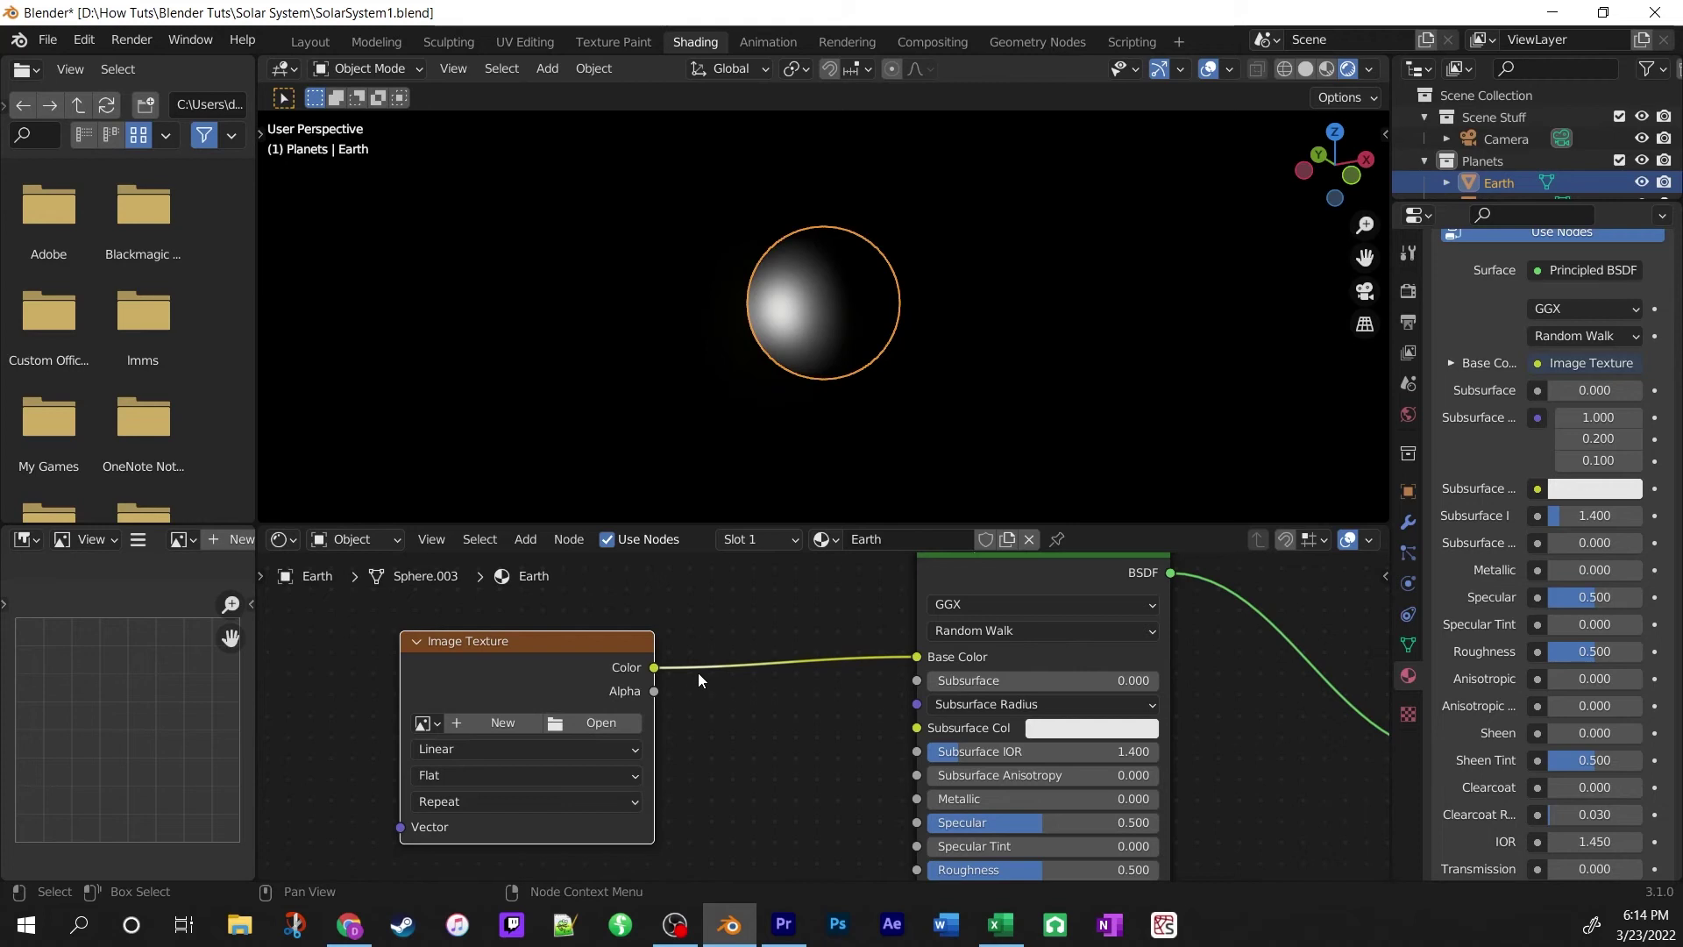
Load ear0xuu2.tif from Standard Assets/Textures into the Image Texture node.
left_click(594, 732)
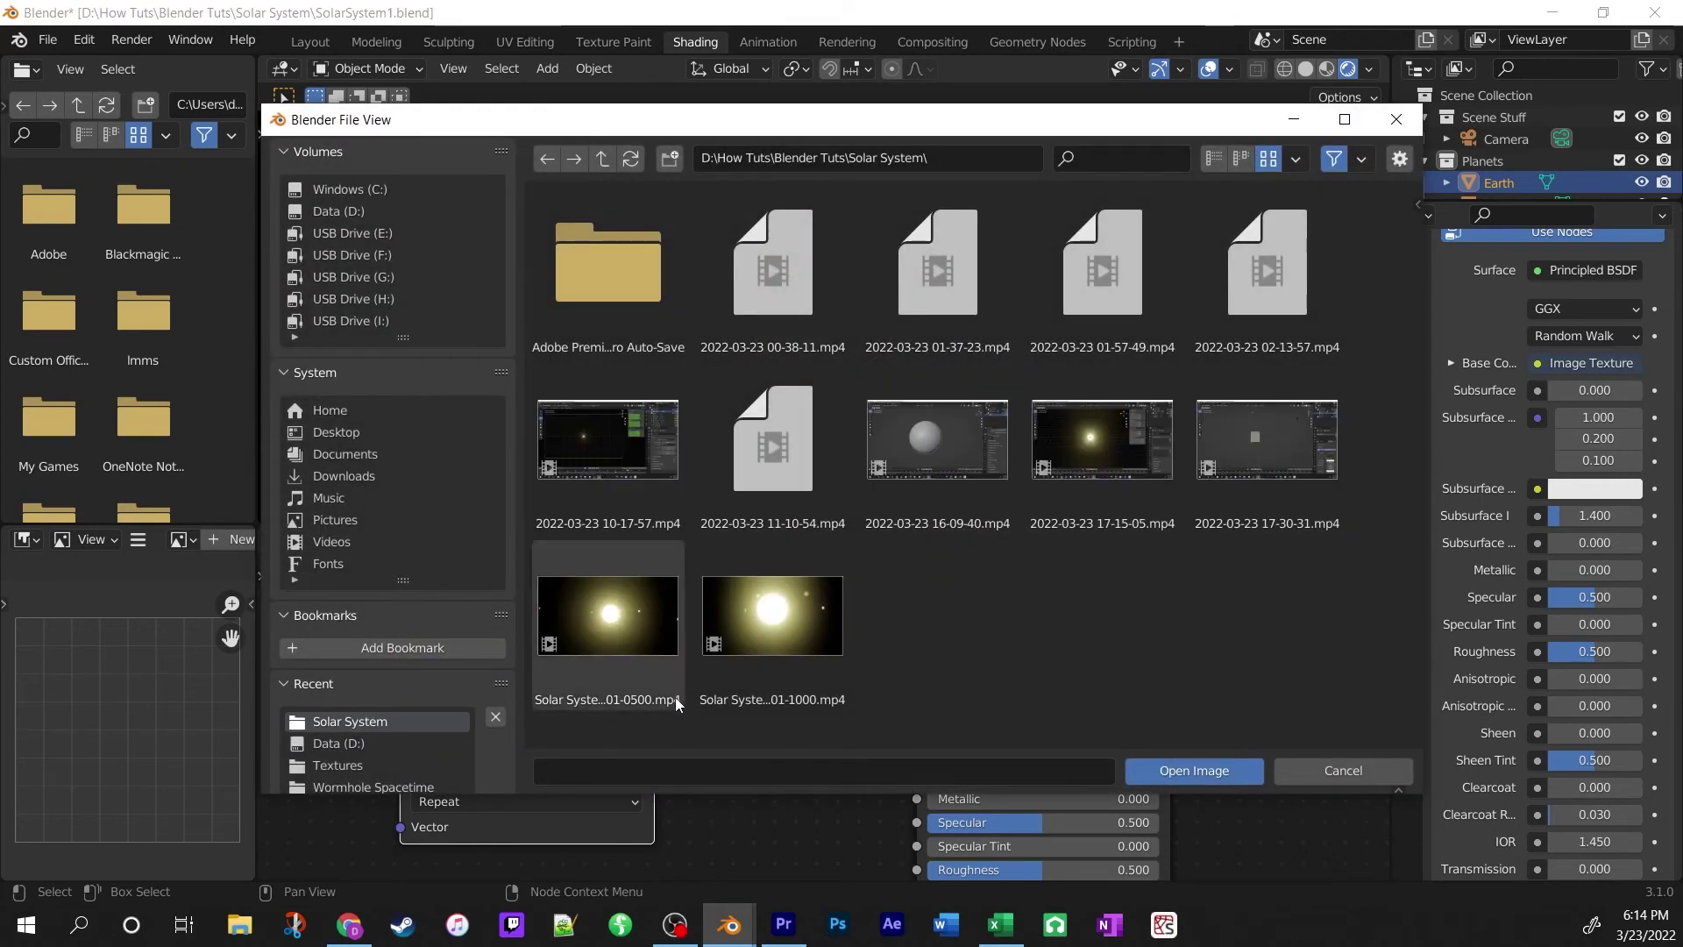
left_click(609, 161)
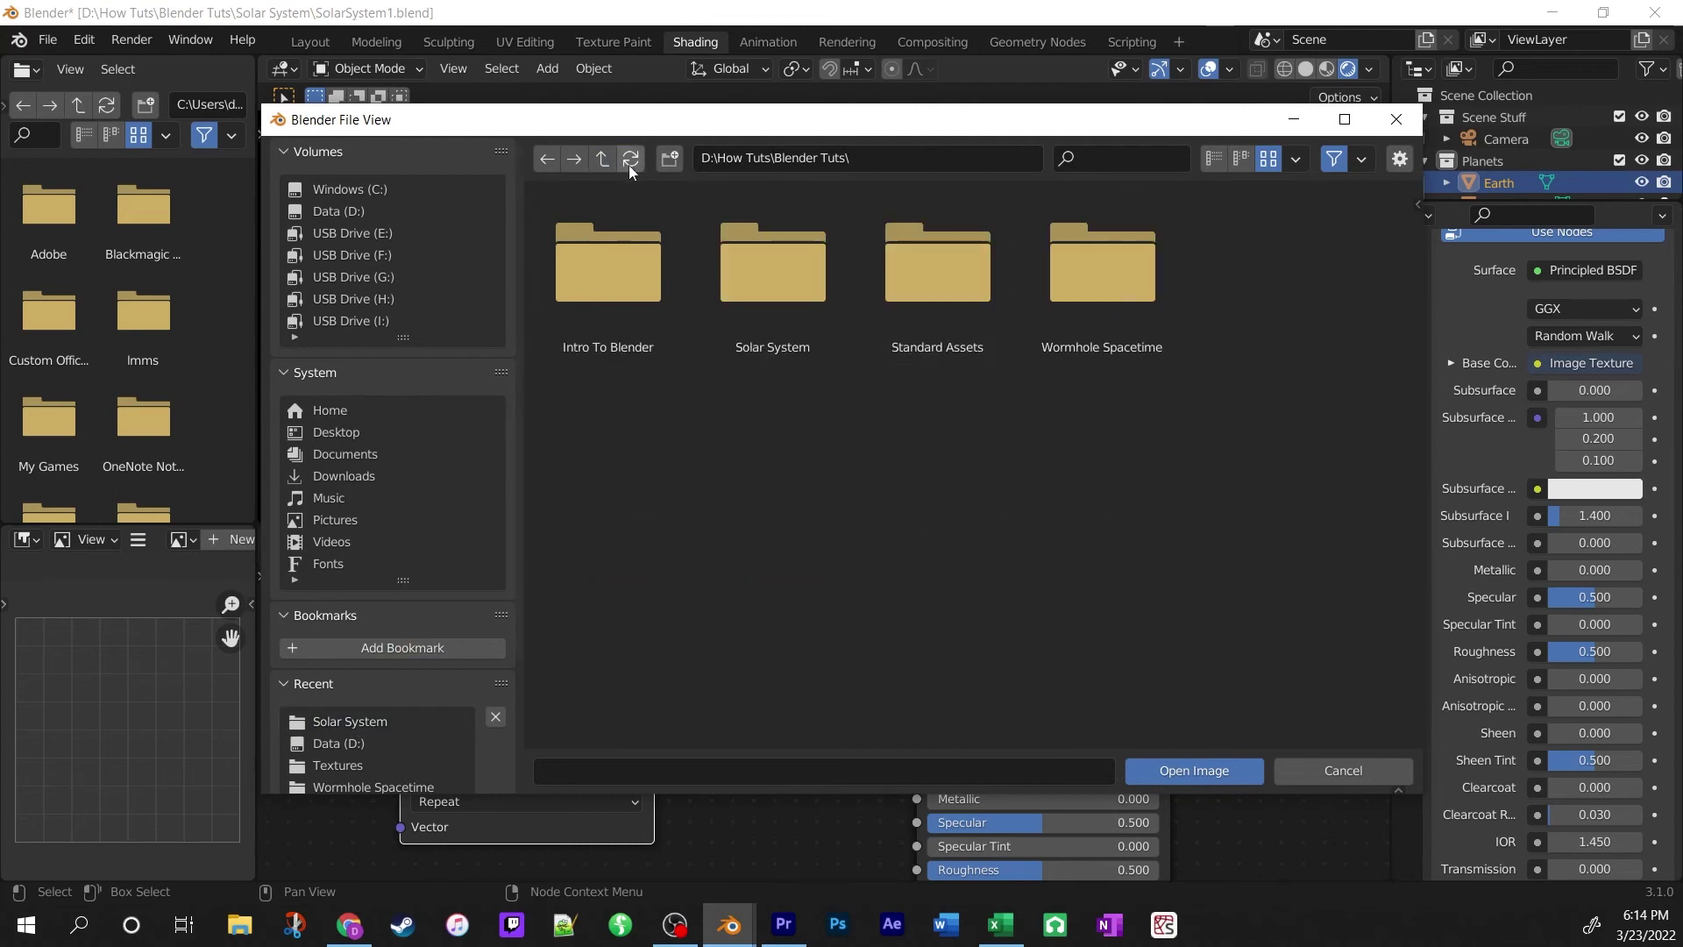
double_click(931, 258)
double_click(605, 267)
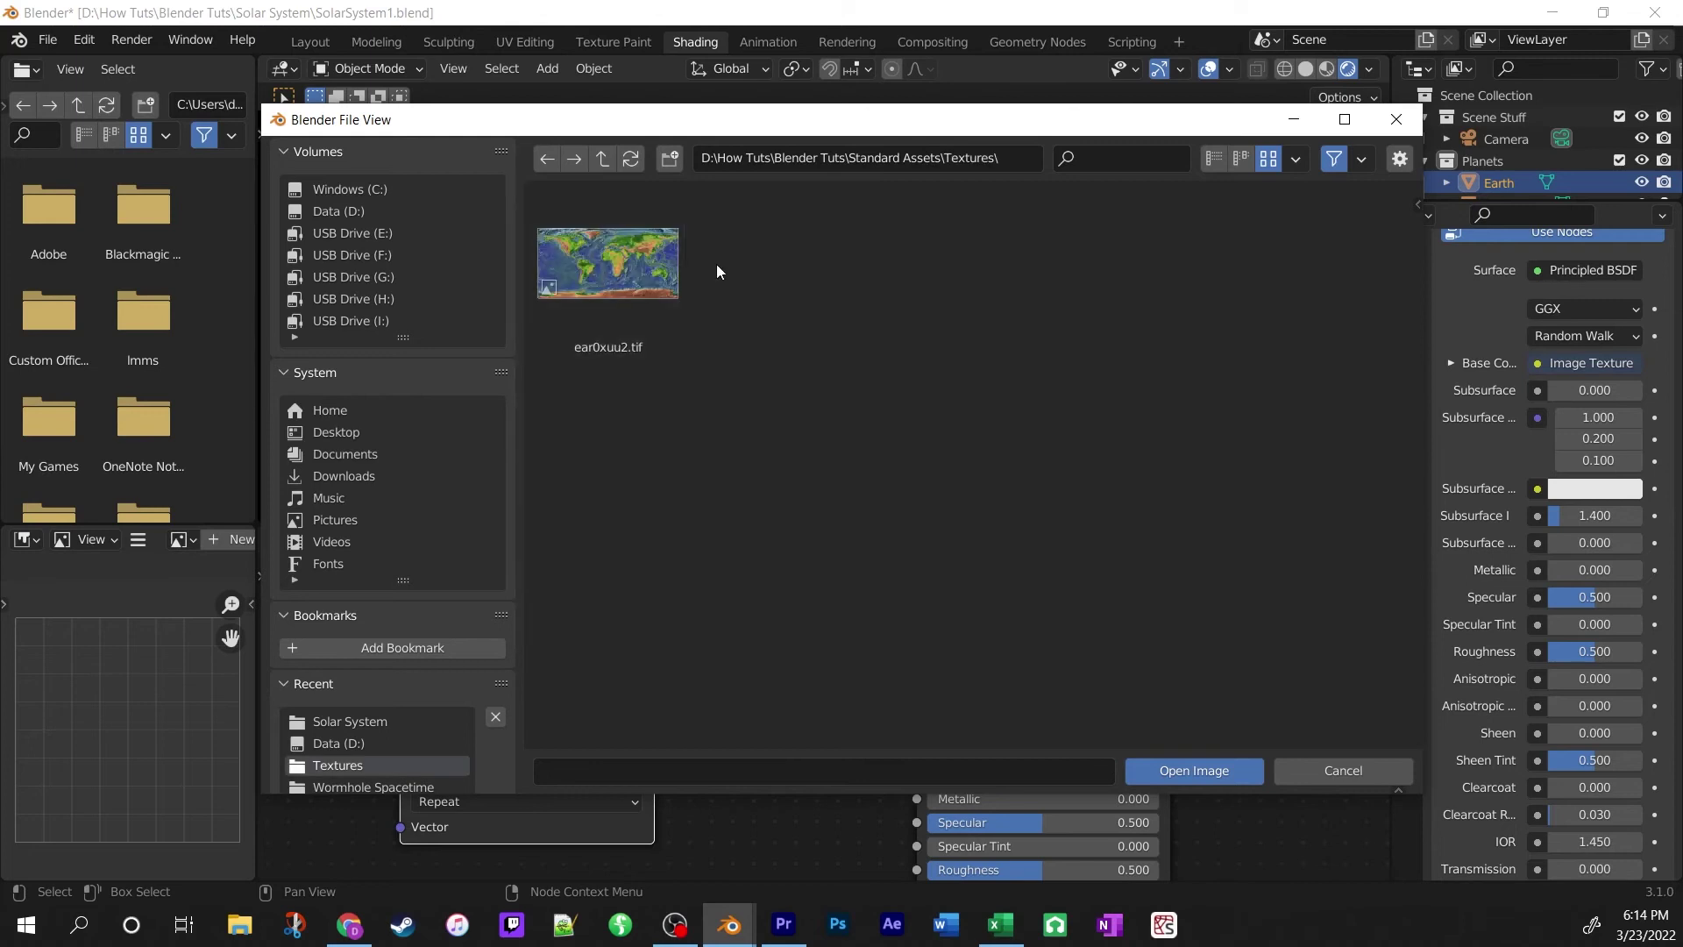
left_click(614, 263)
left_click(1221, 770)
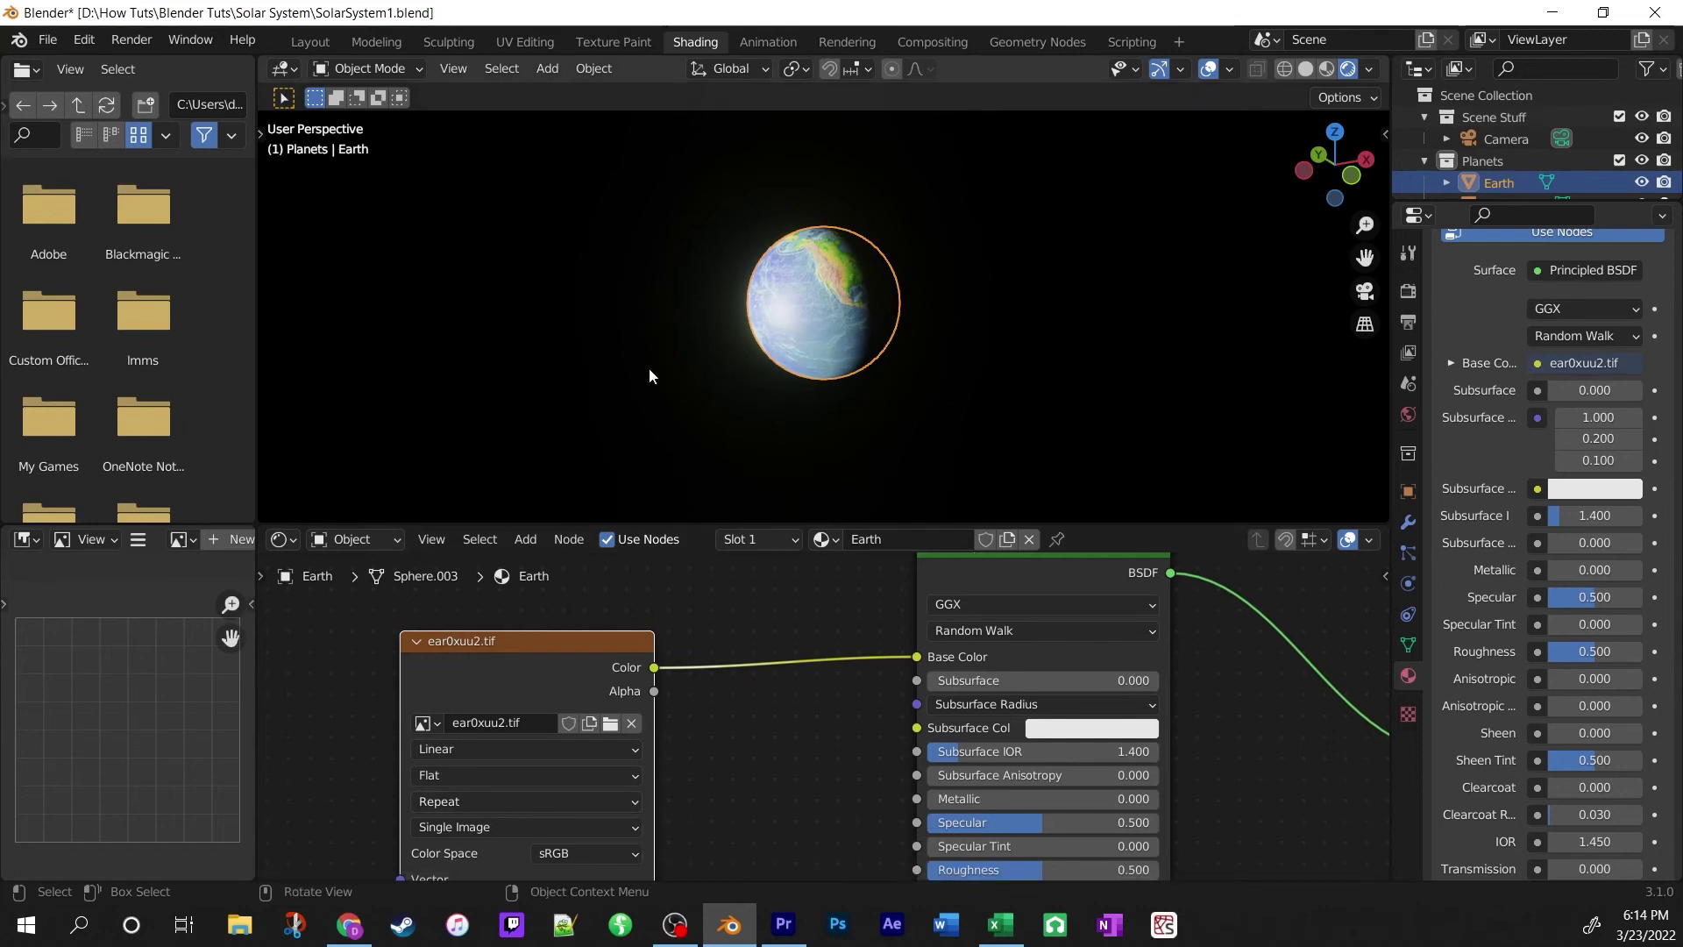
Orbit around the textured Earth to inspect it, then save the scene.
scroll(807, 335, "up", 5)
middle_click_drag(787, 333, 877, 338)
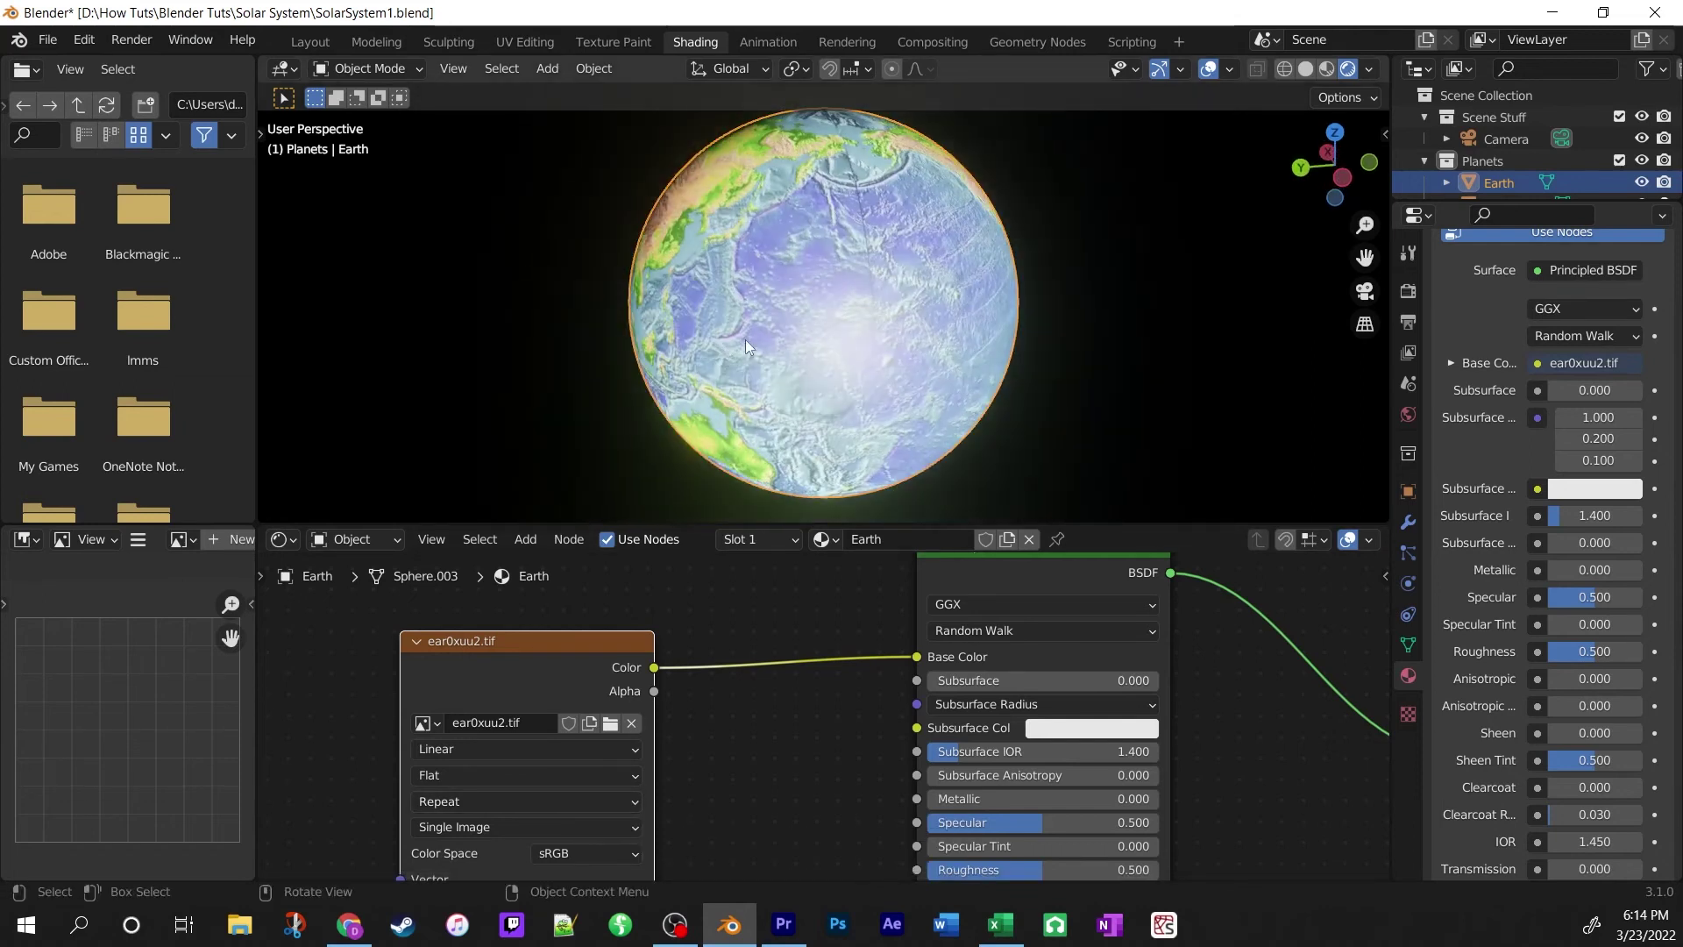
middle_click_drag(770, 331, 843, 161)
middle_click_drag(845, 289, 542, 334)
scroll(877, 328, "down", 2)
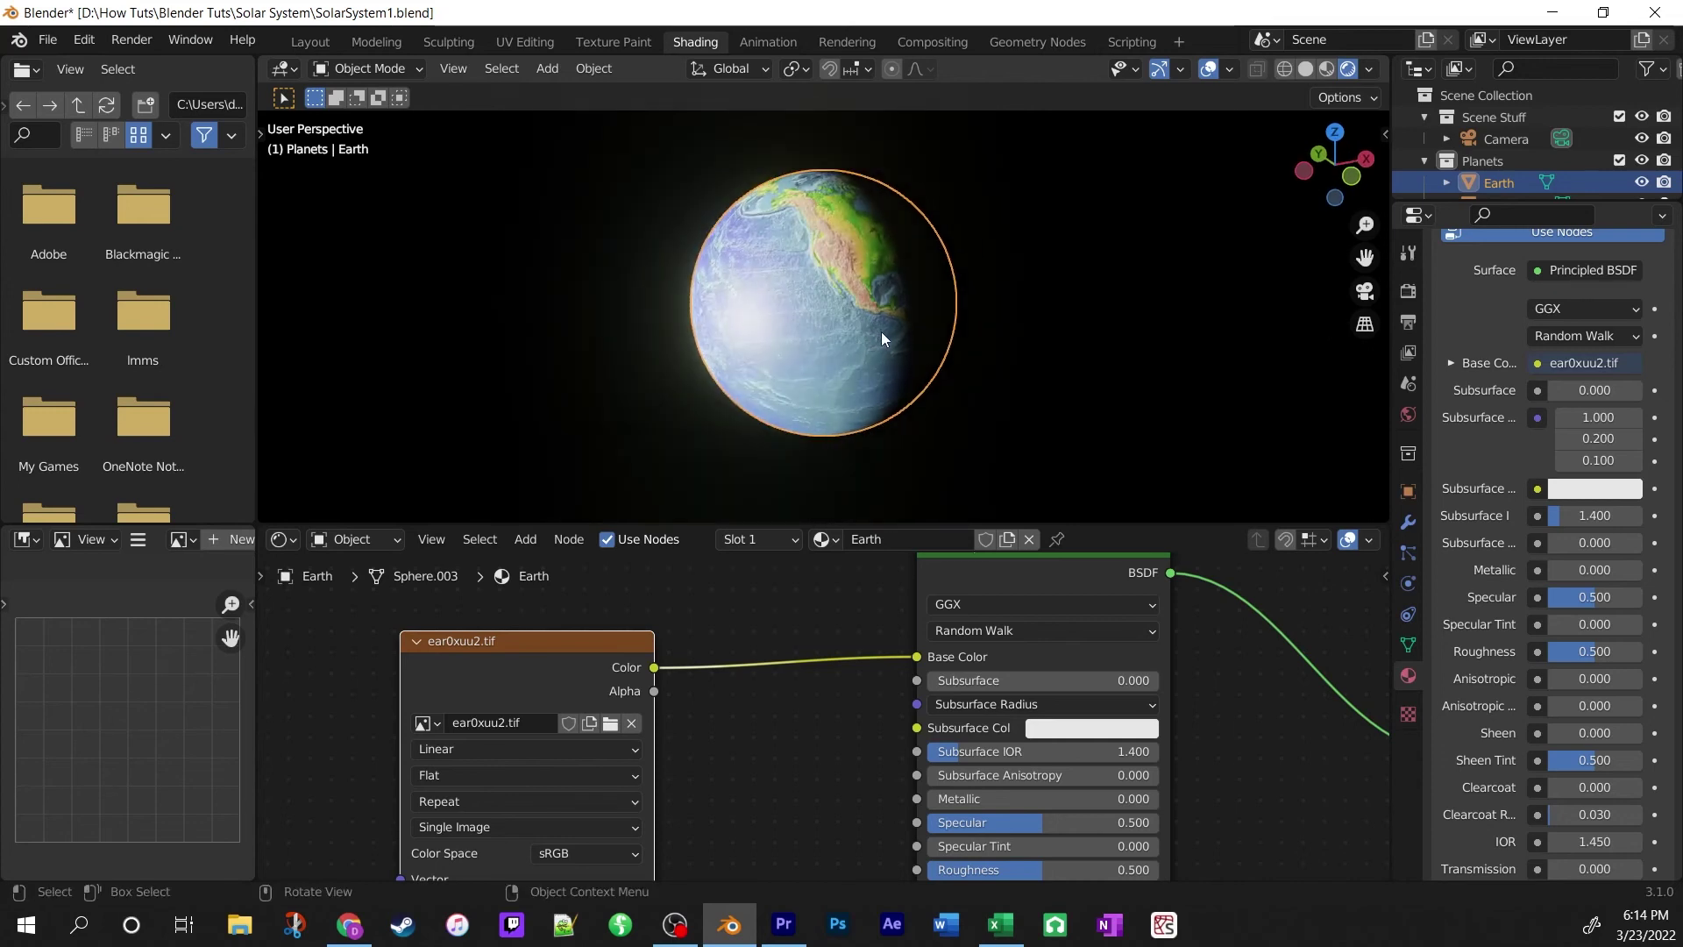
scroll(846, 365, "down", 3)
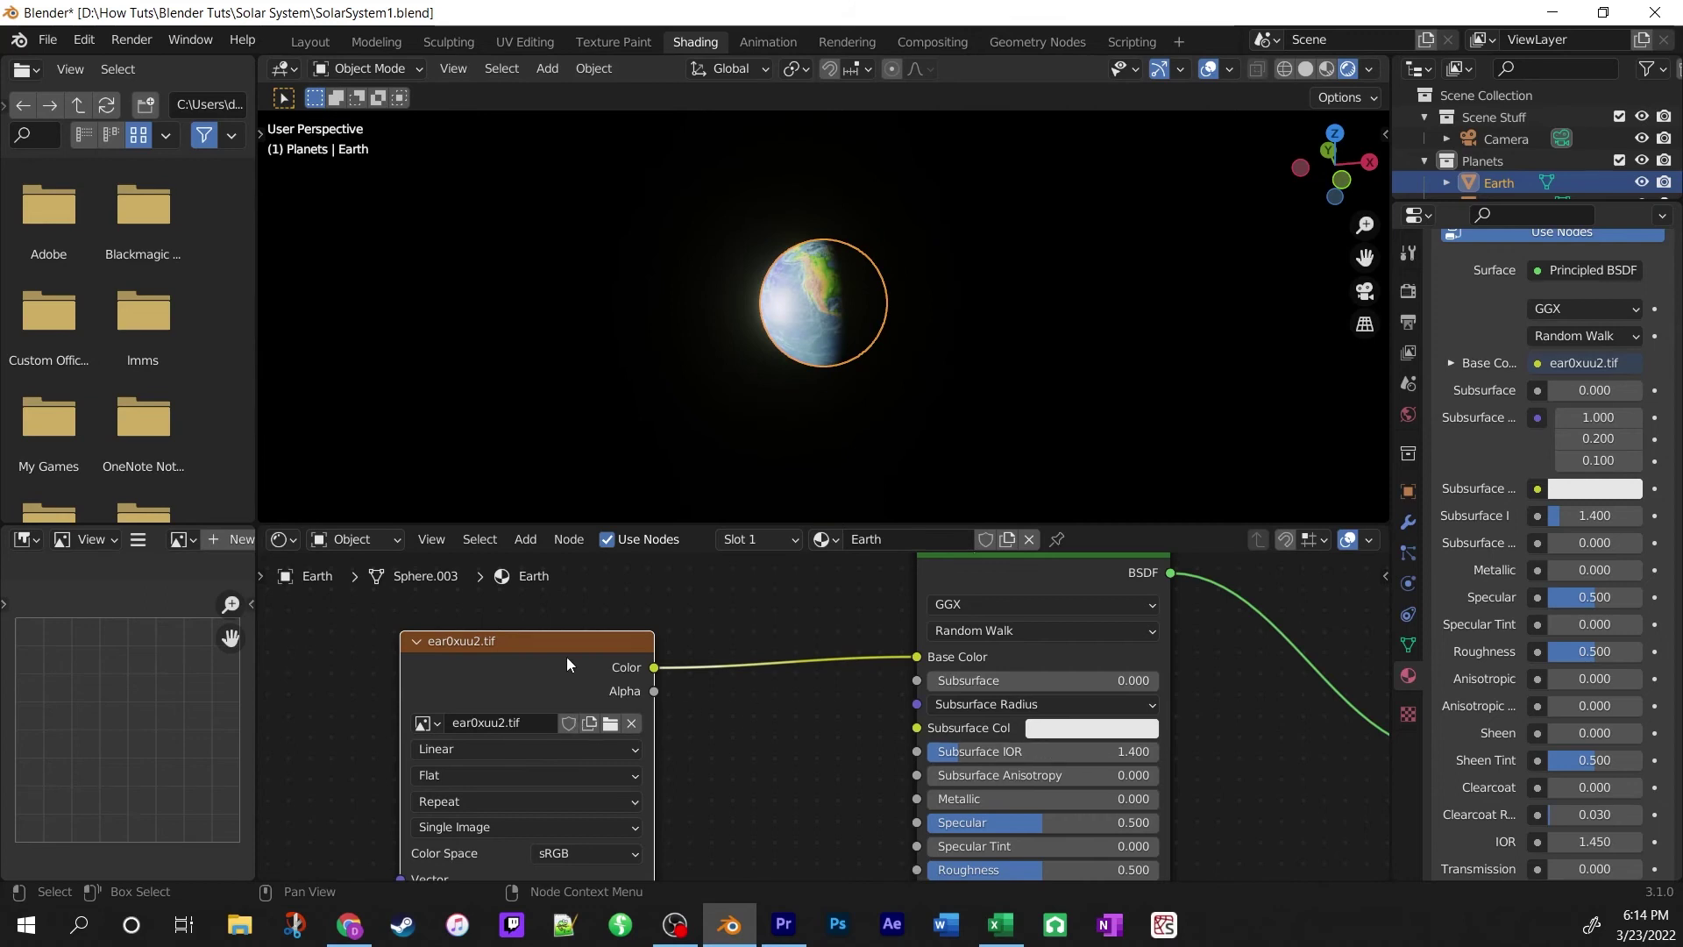
key("ctrl+s")
Duplicate the Earth sphere and move the copy along X to 69.963 m.
left_click(309, 43)
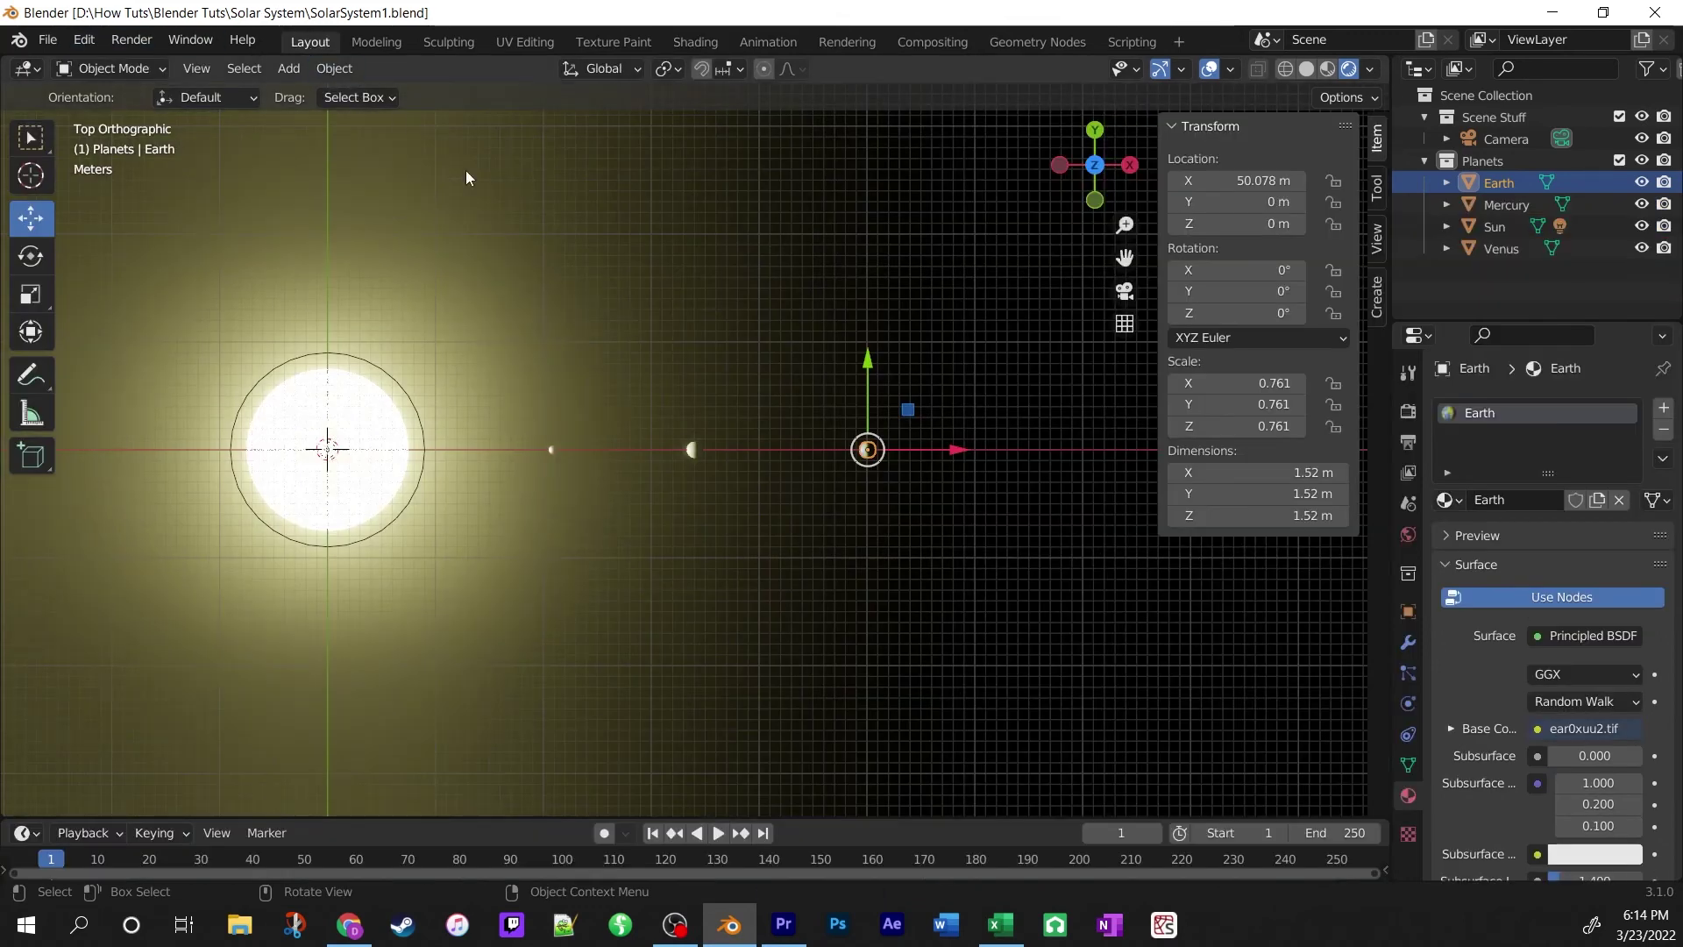
scroll(922, 516, "up", 6)
scroll(943, 508, "down", 2)
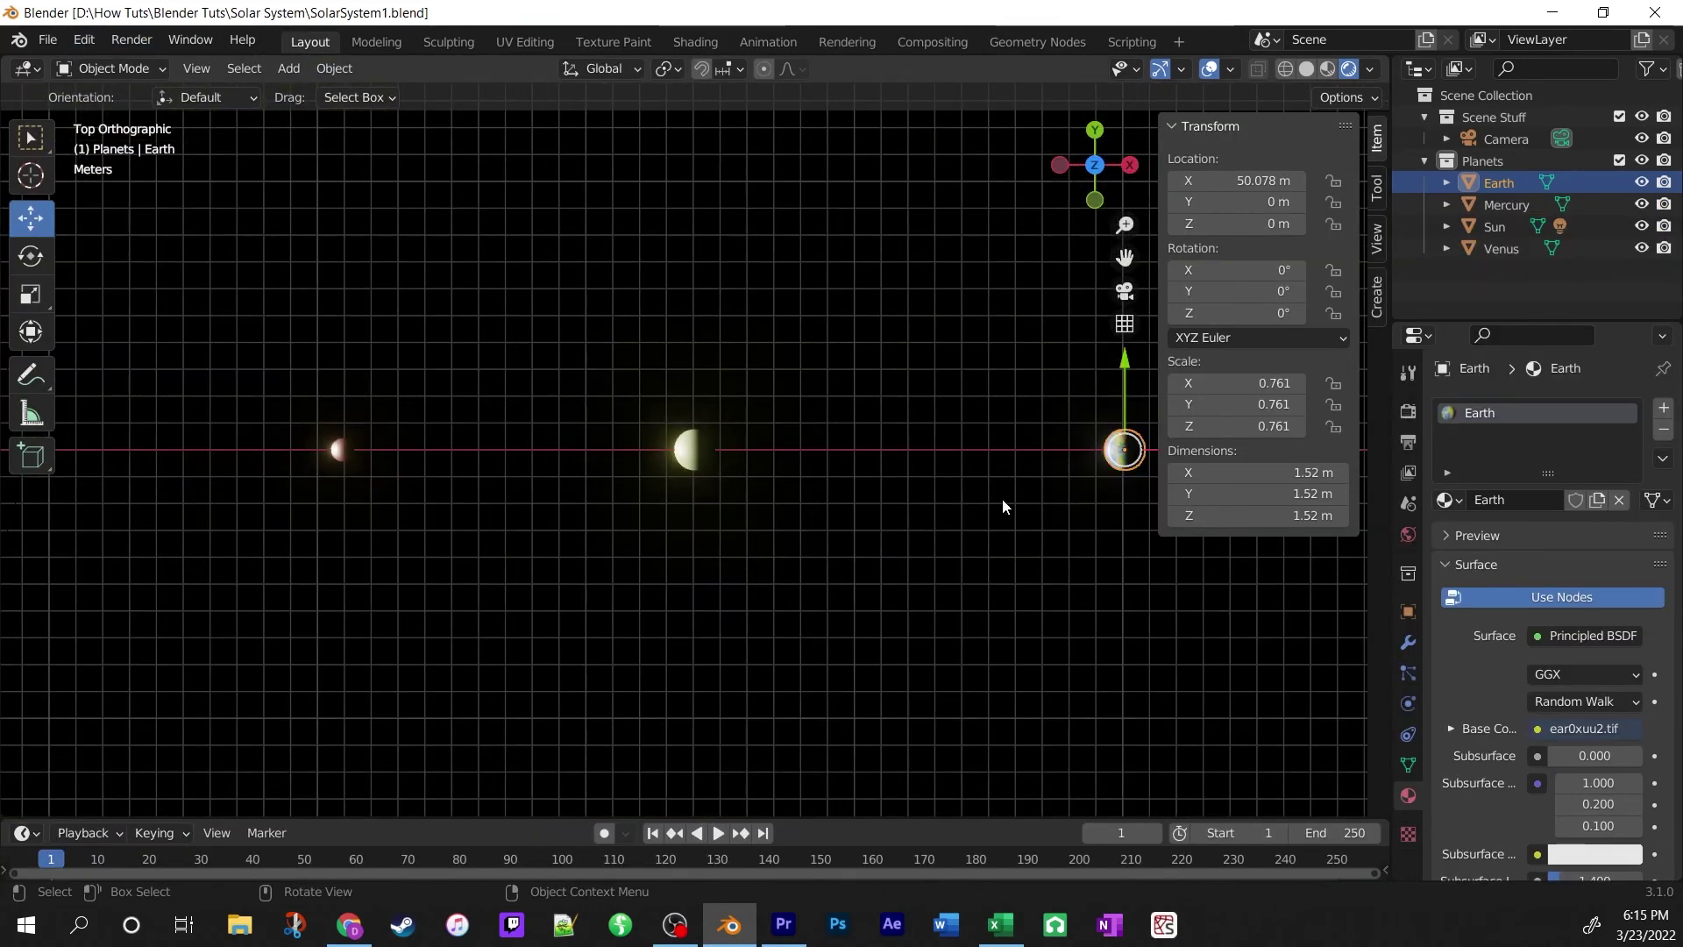
middle_click_drag(997, 485, 635, 472, "shift")
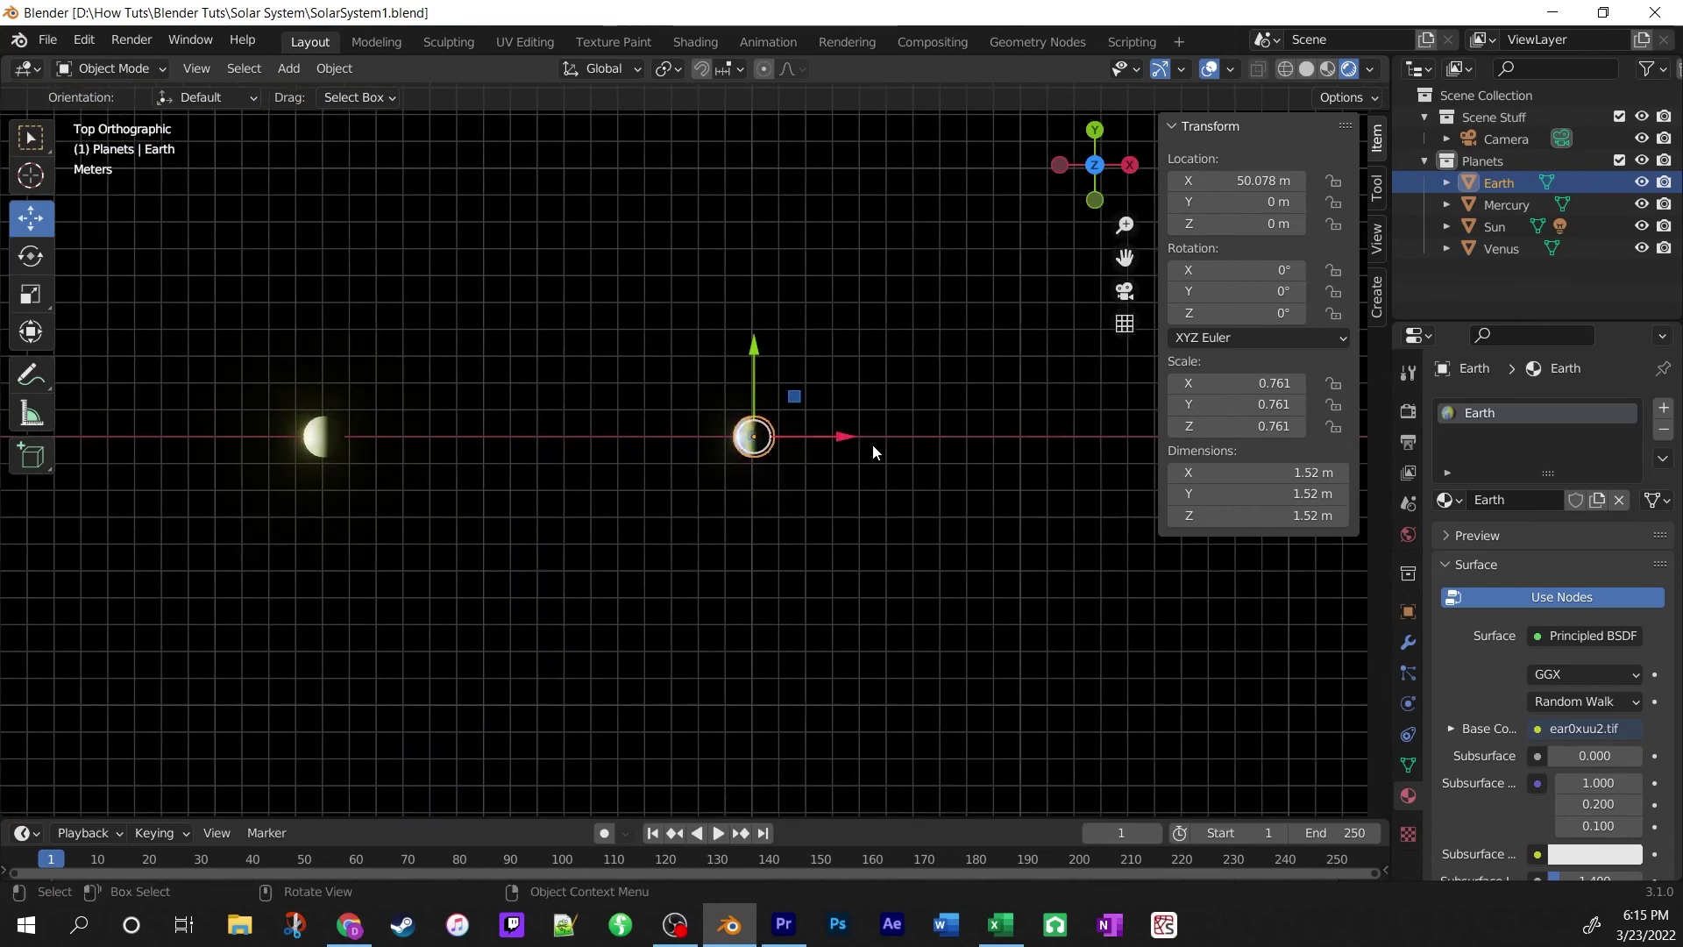
key("shift+d")
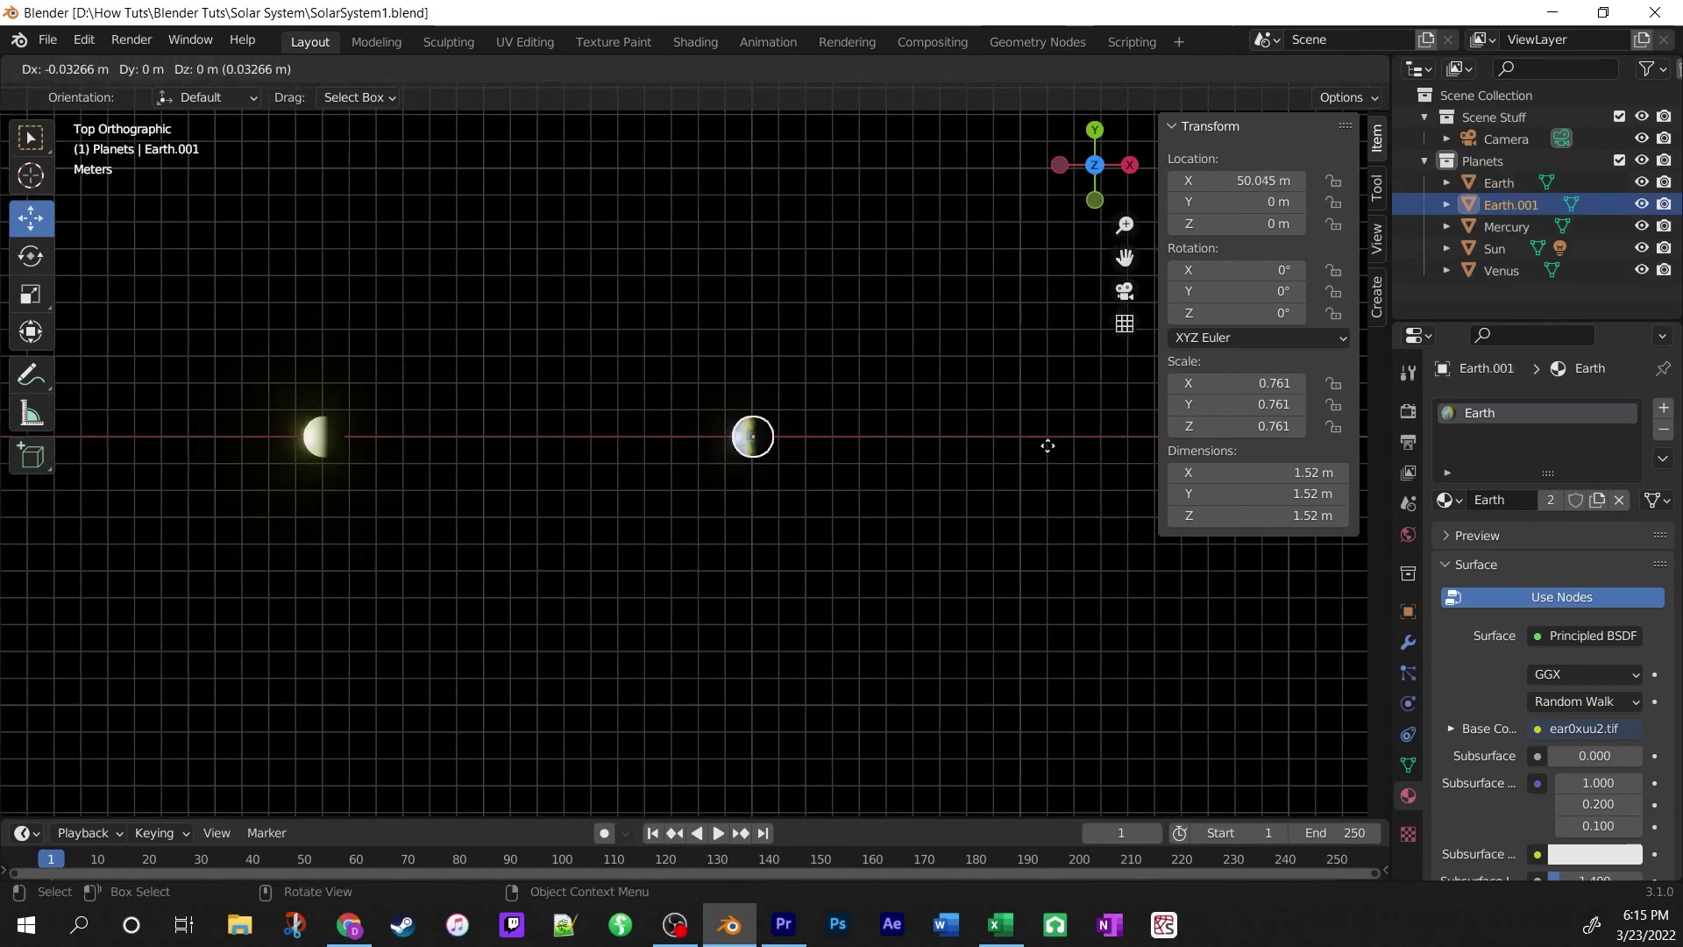
left_click(1044, 448)
key("g")
key("x")
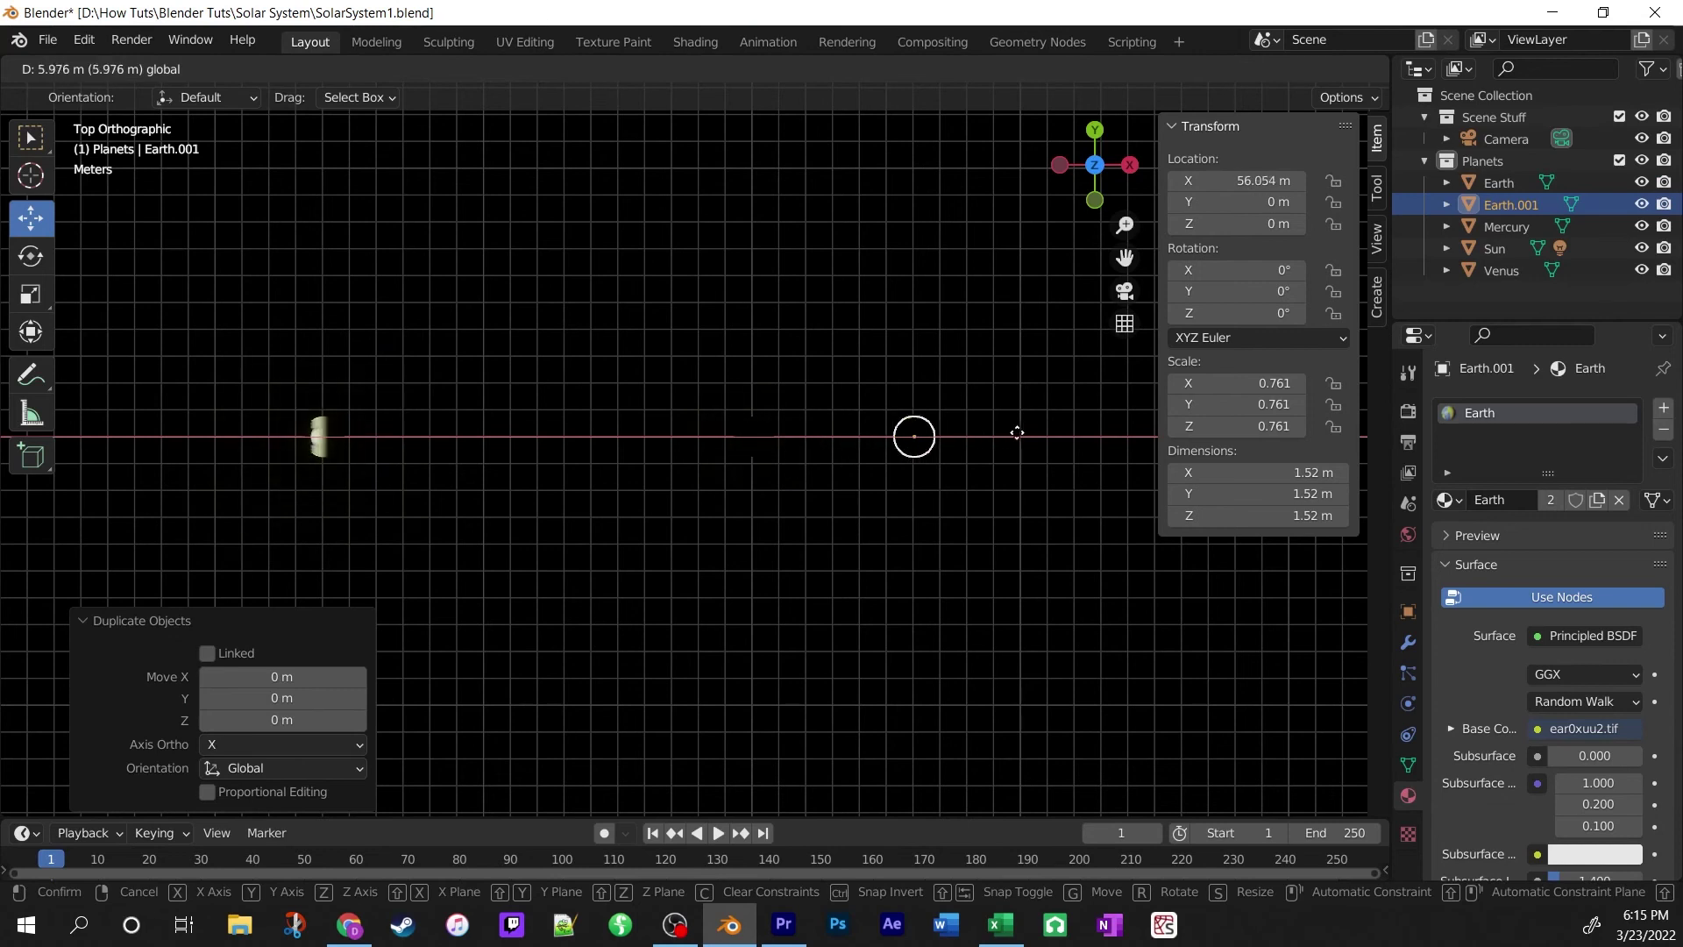
left_click(1034, 435)
scroll(1018, 450, "down", 6)
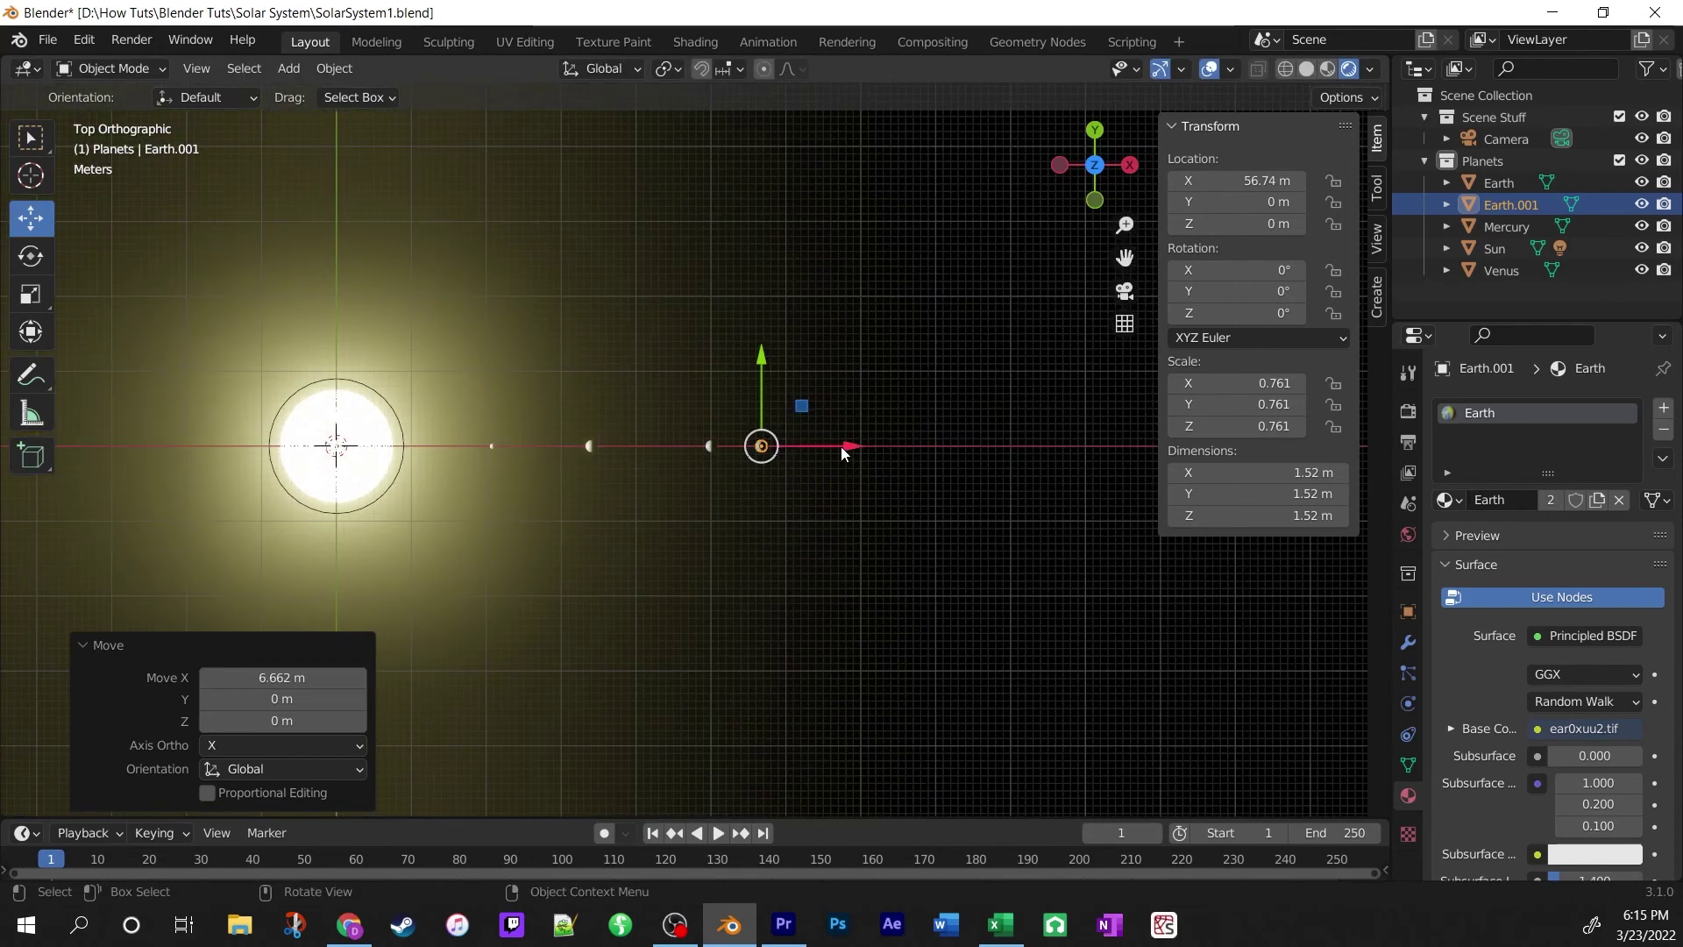
left_click_drag(851, 449, 966, 501)
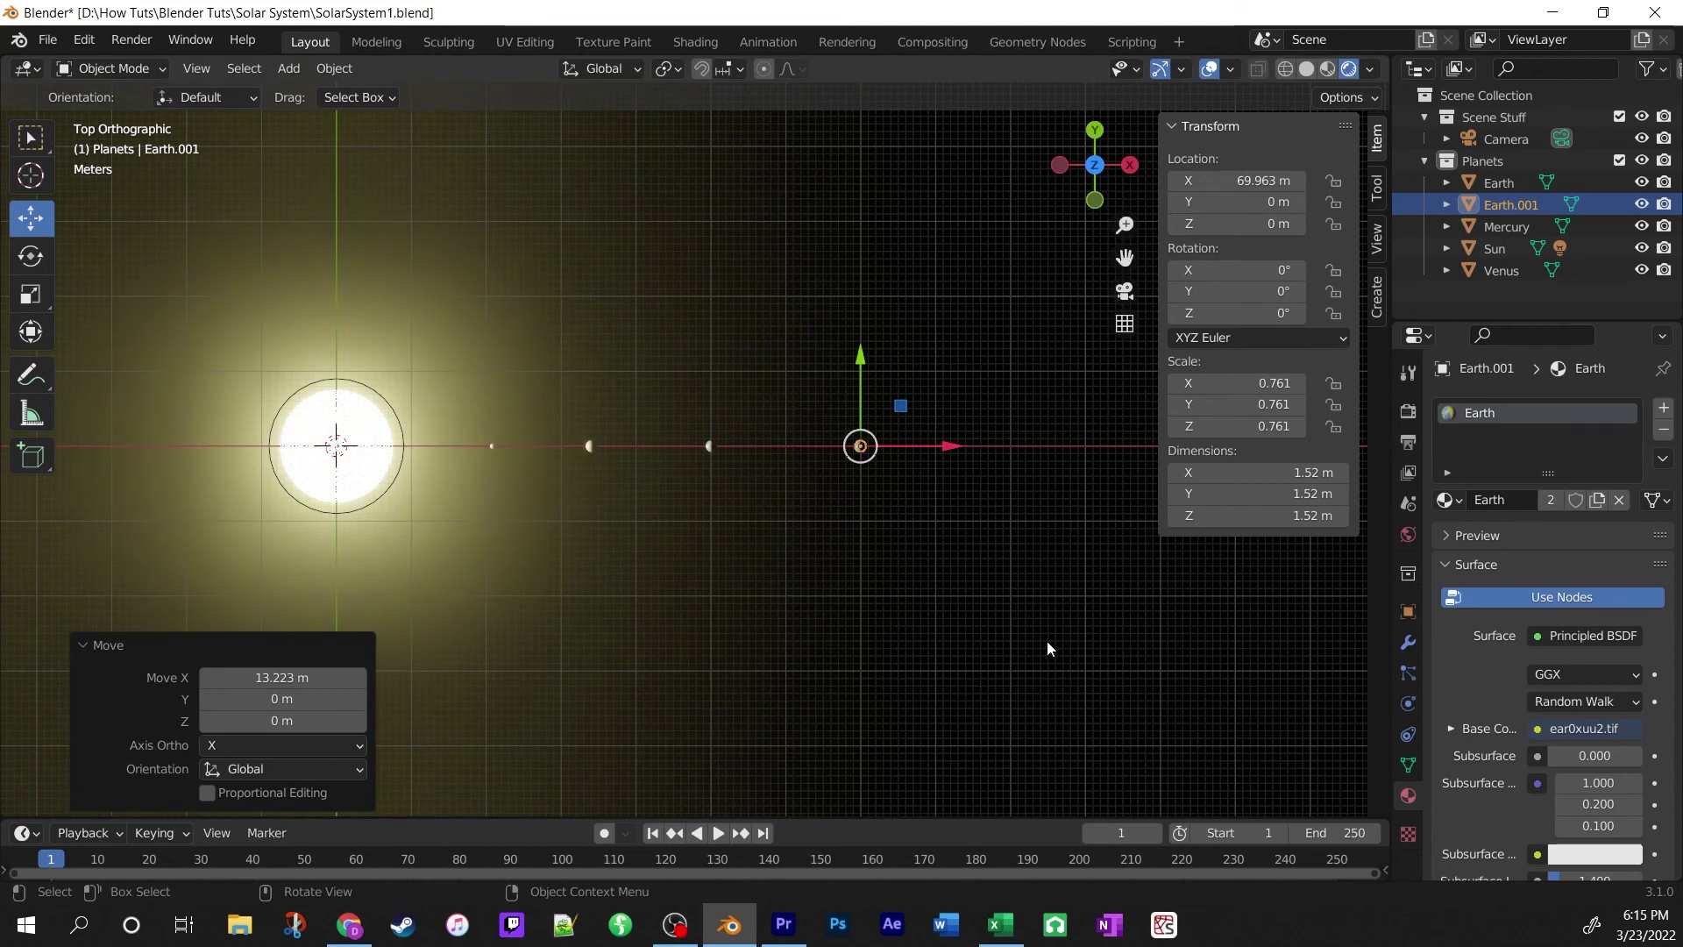
Scale the copy down to 0.625 and centre the view on it.
key("s")
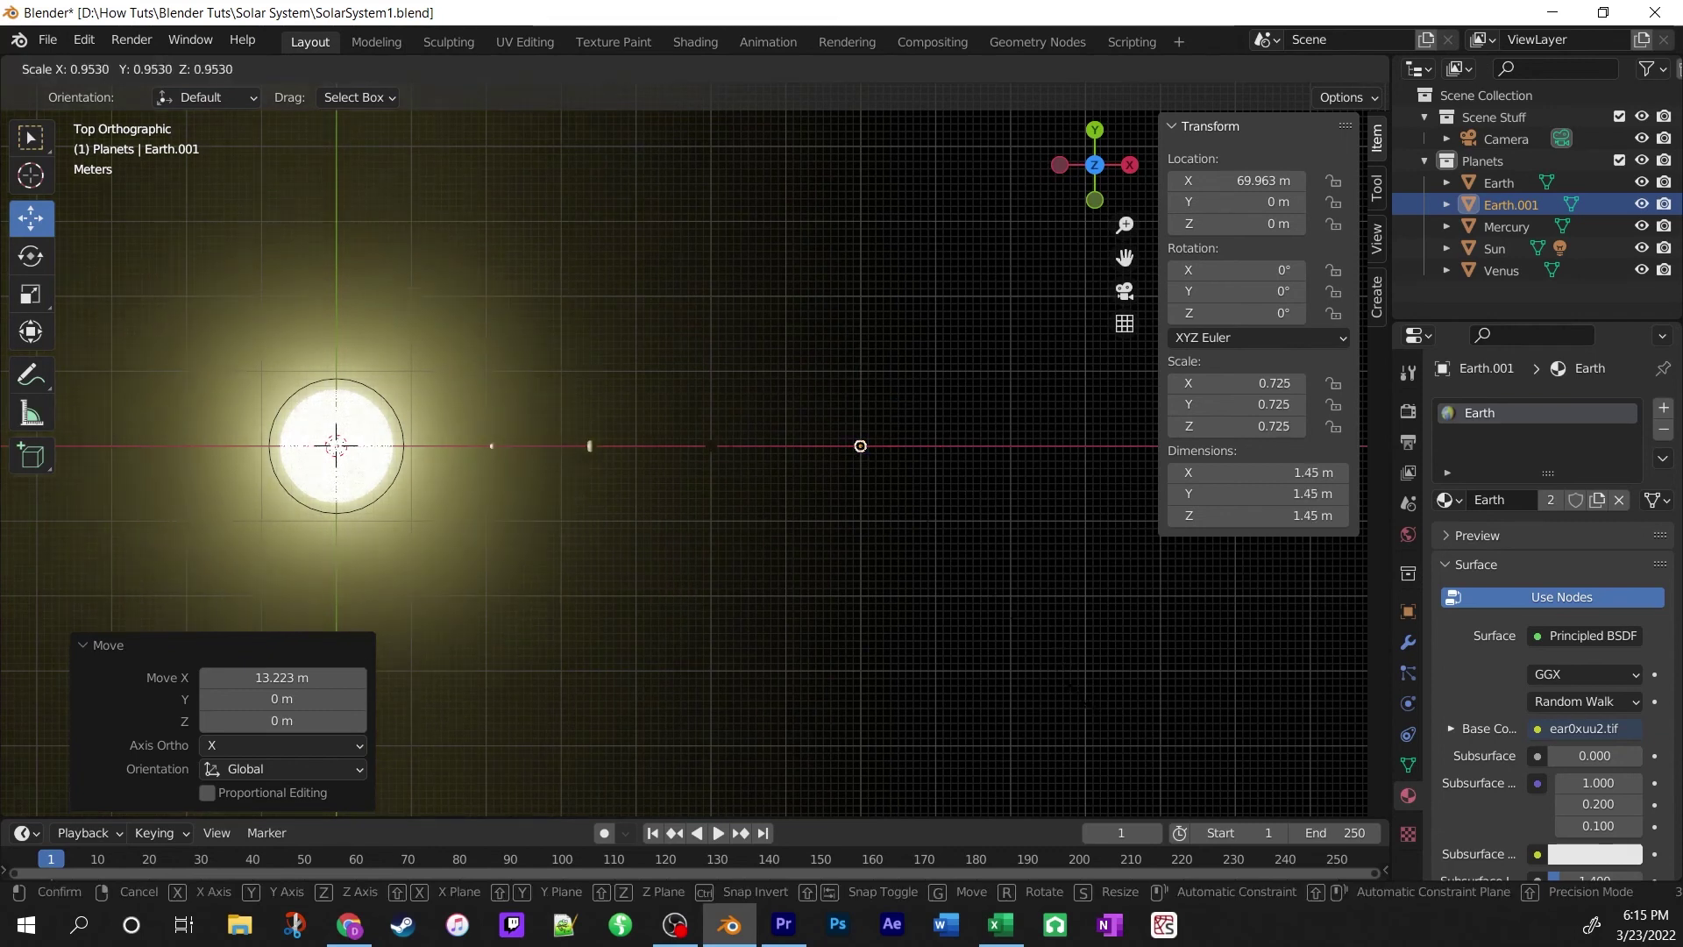
left_click(1064, 683)
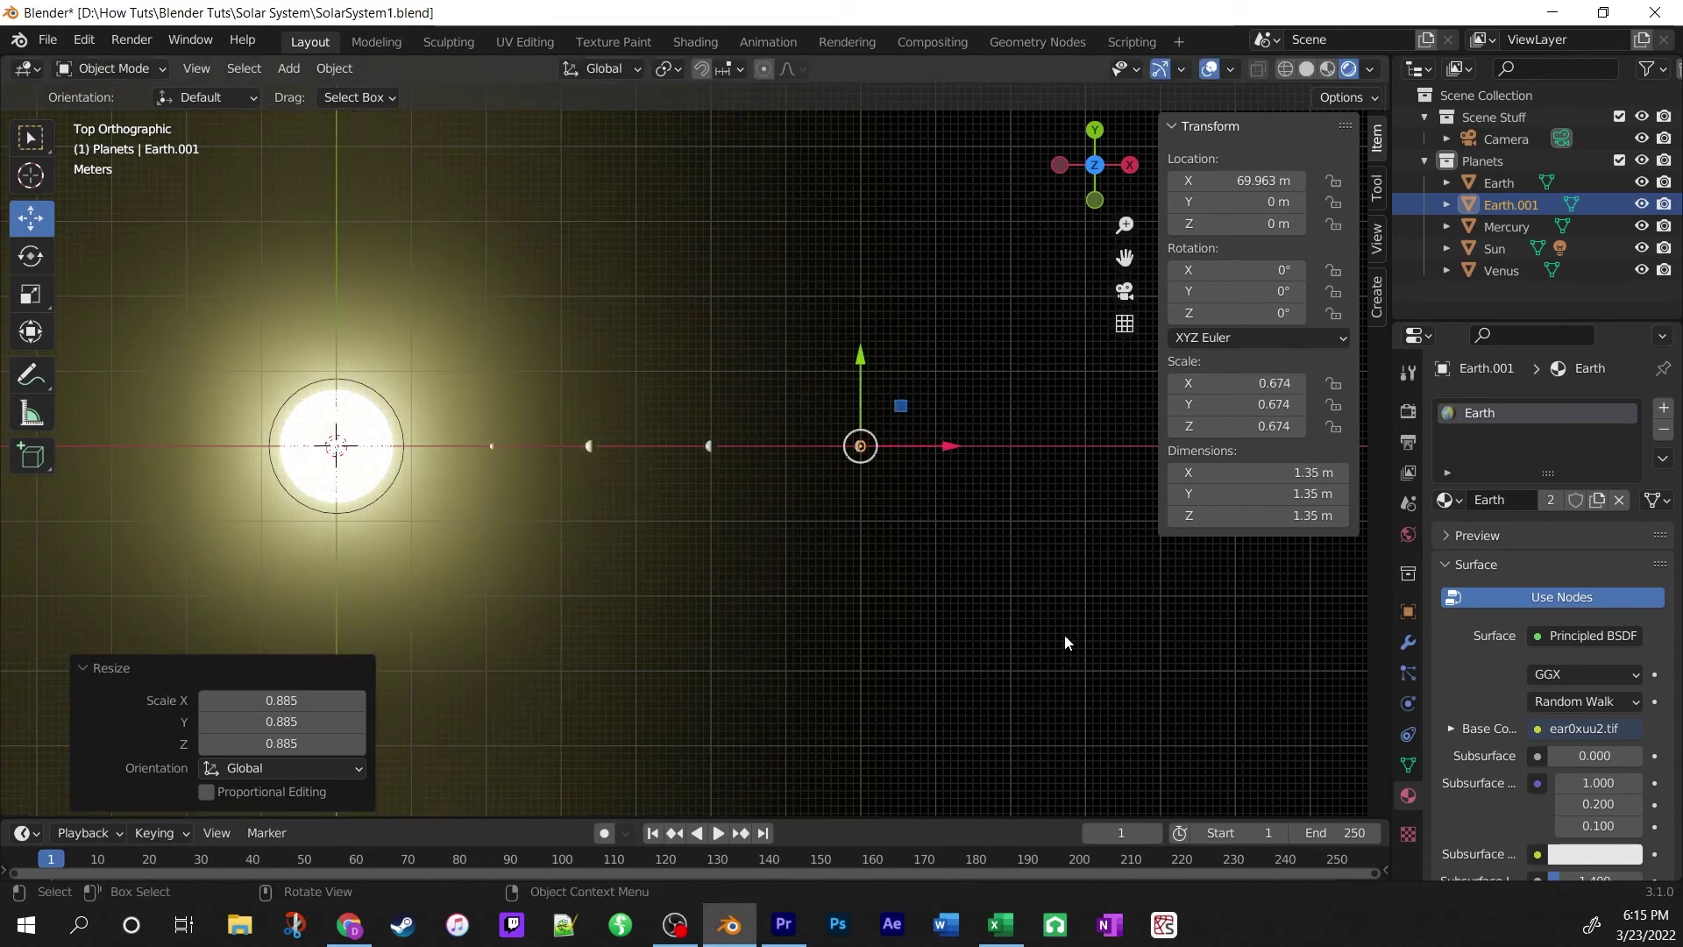
scroll(1066, 643, "up", 5)
key("s")
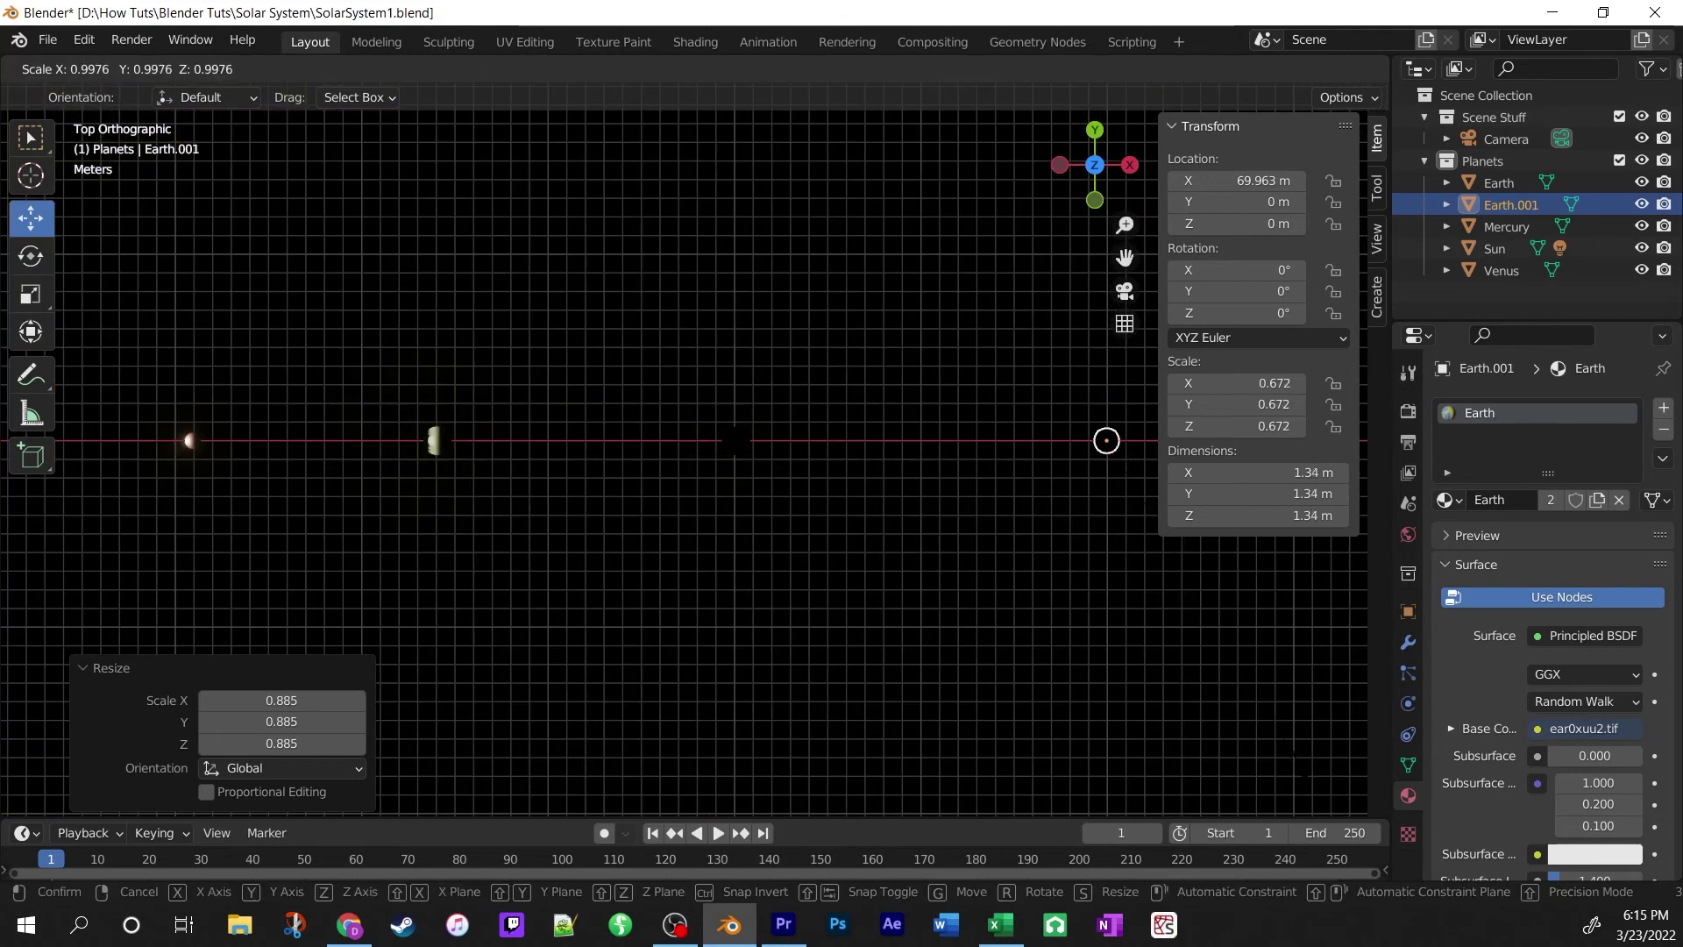
left_click(1281, 755)
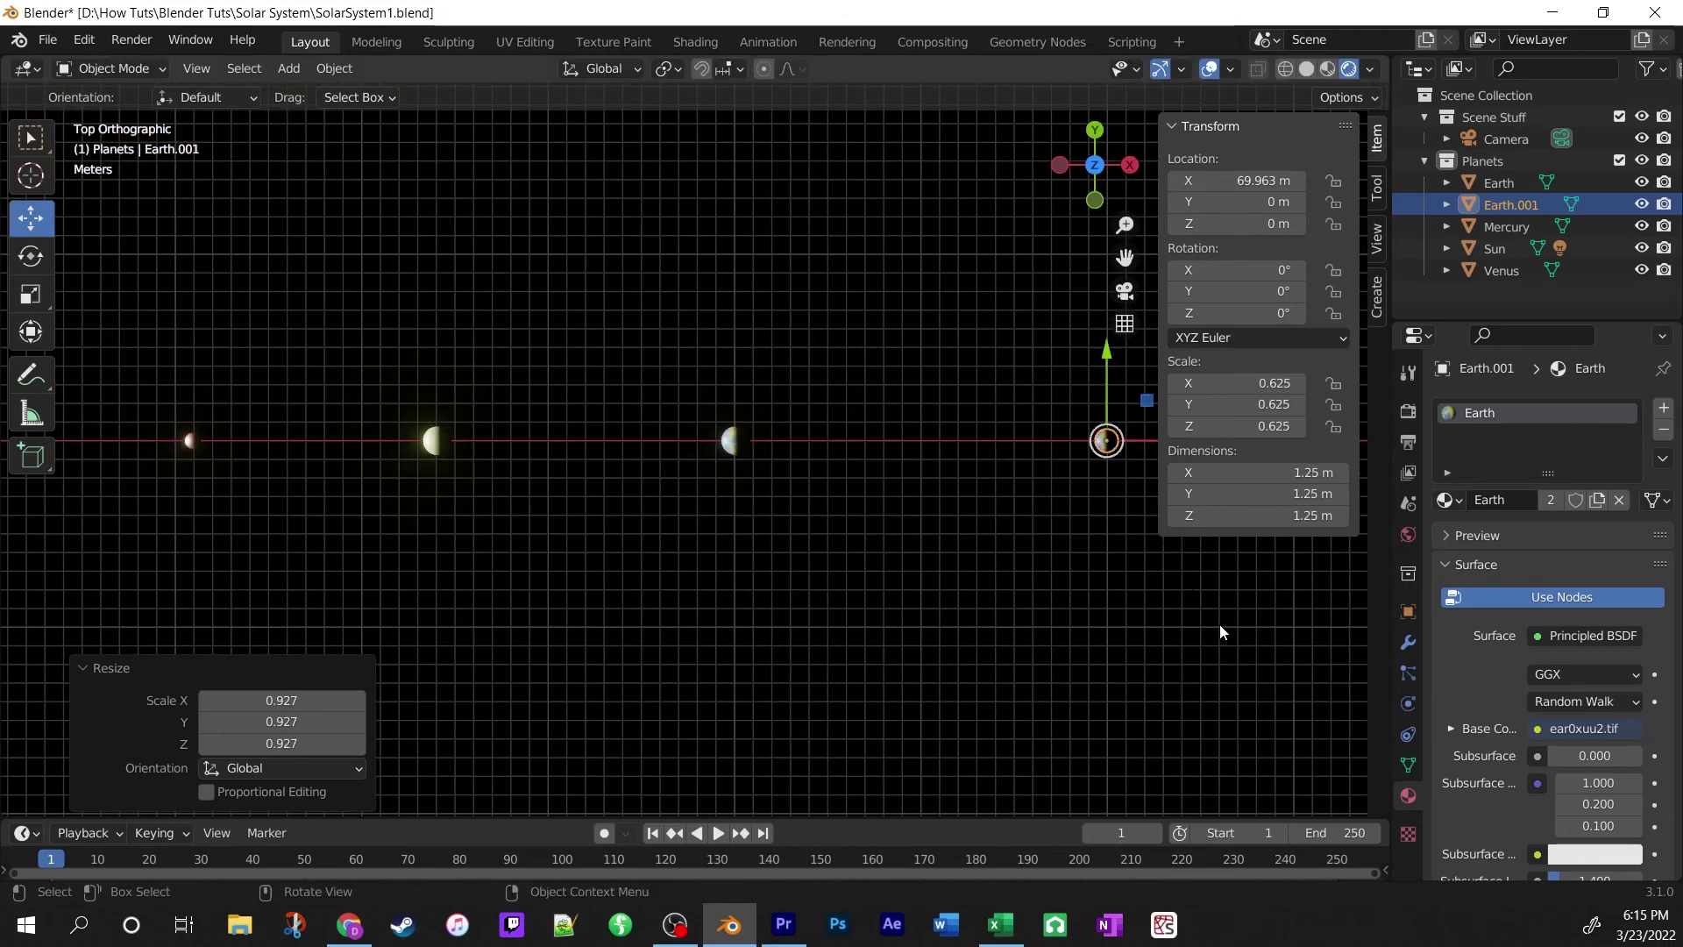
key("KP_Decimal")
Give the copy its own material named Mars and rename the object Mars.
left_click(1547, 504)
double_click(1485, 501)
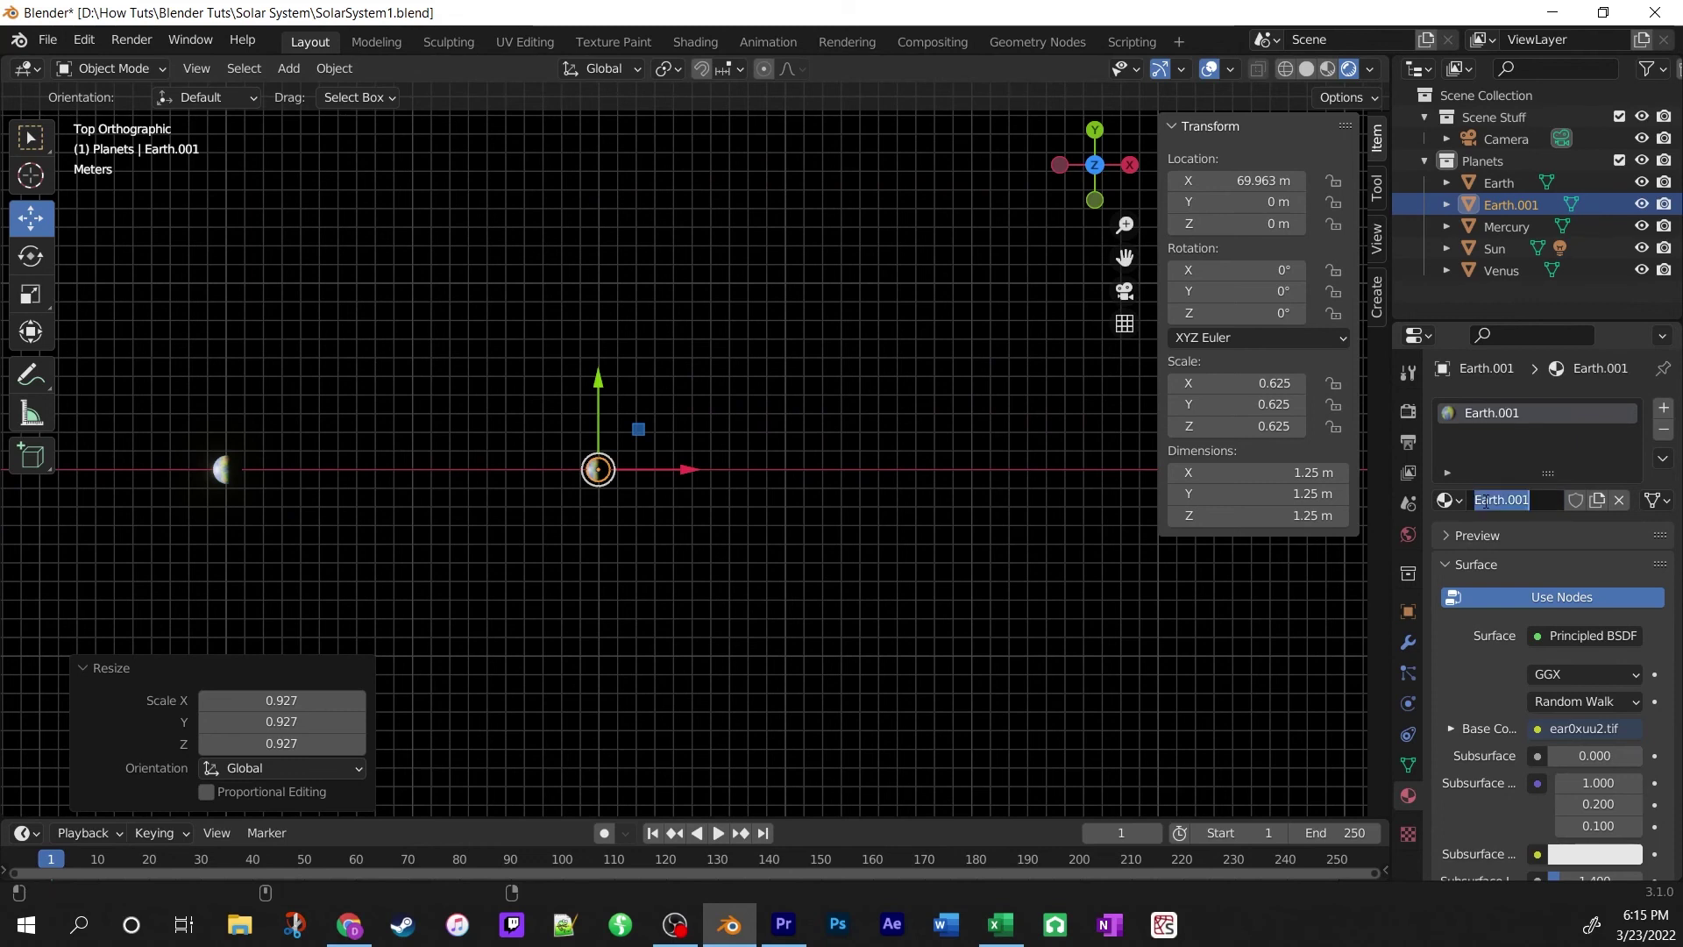
type("Mars")
key("Return")
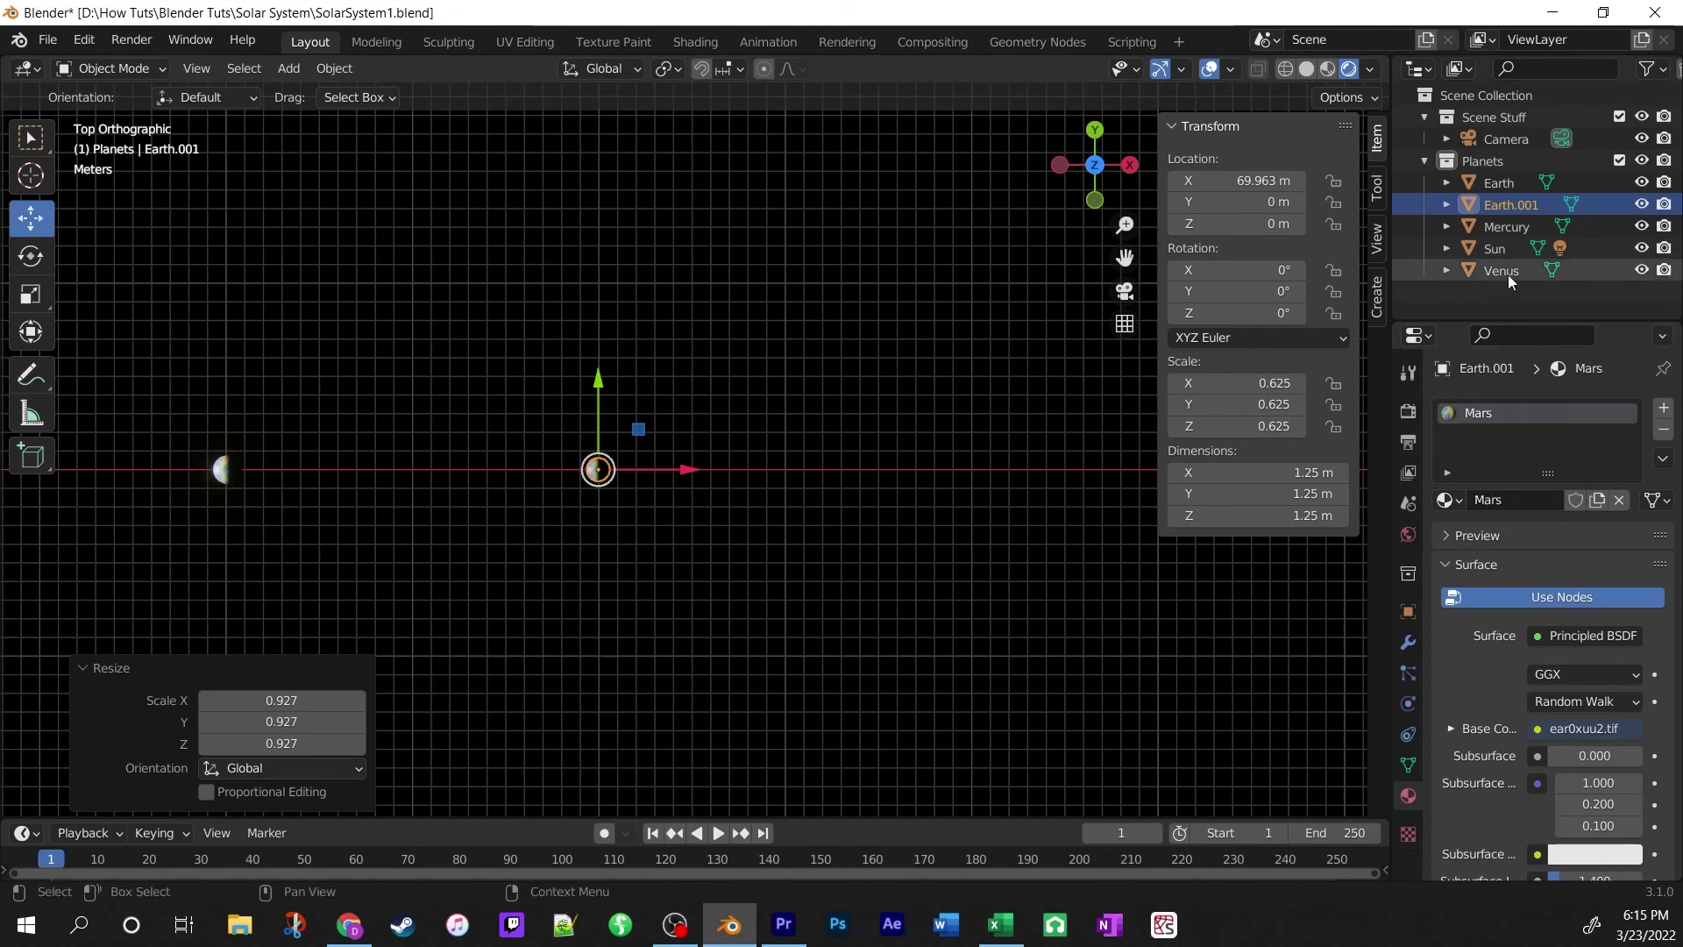
double_click(1506, 204)
type("Mars")
key("Return")
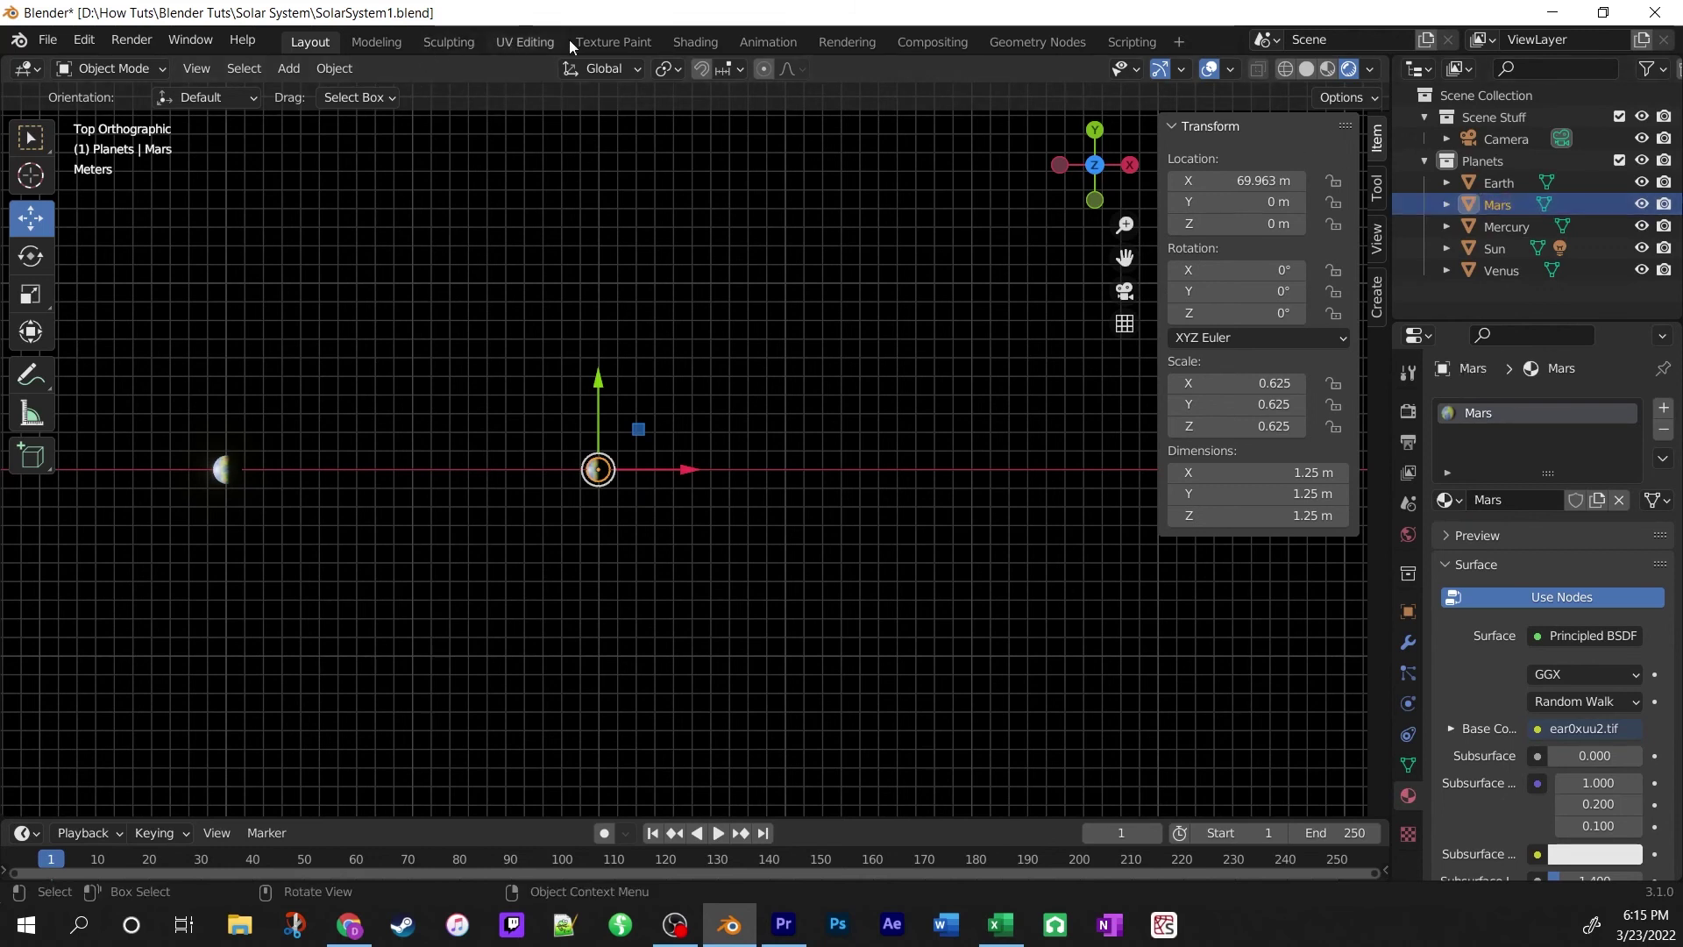
Frame Mars in the Shading workspace and delete its Earth Image Texture node.
left_click(691, 42)
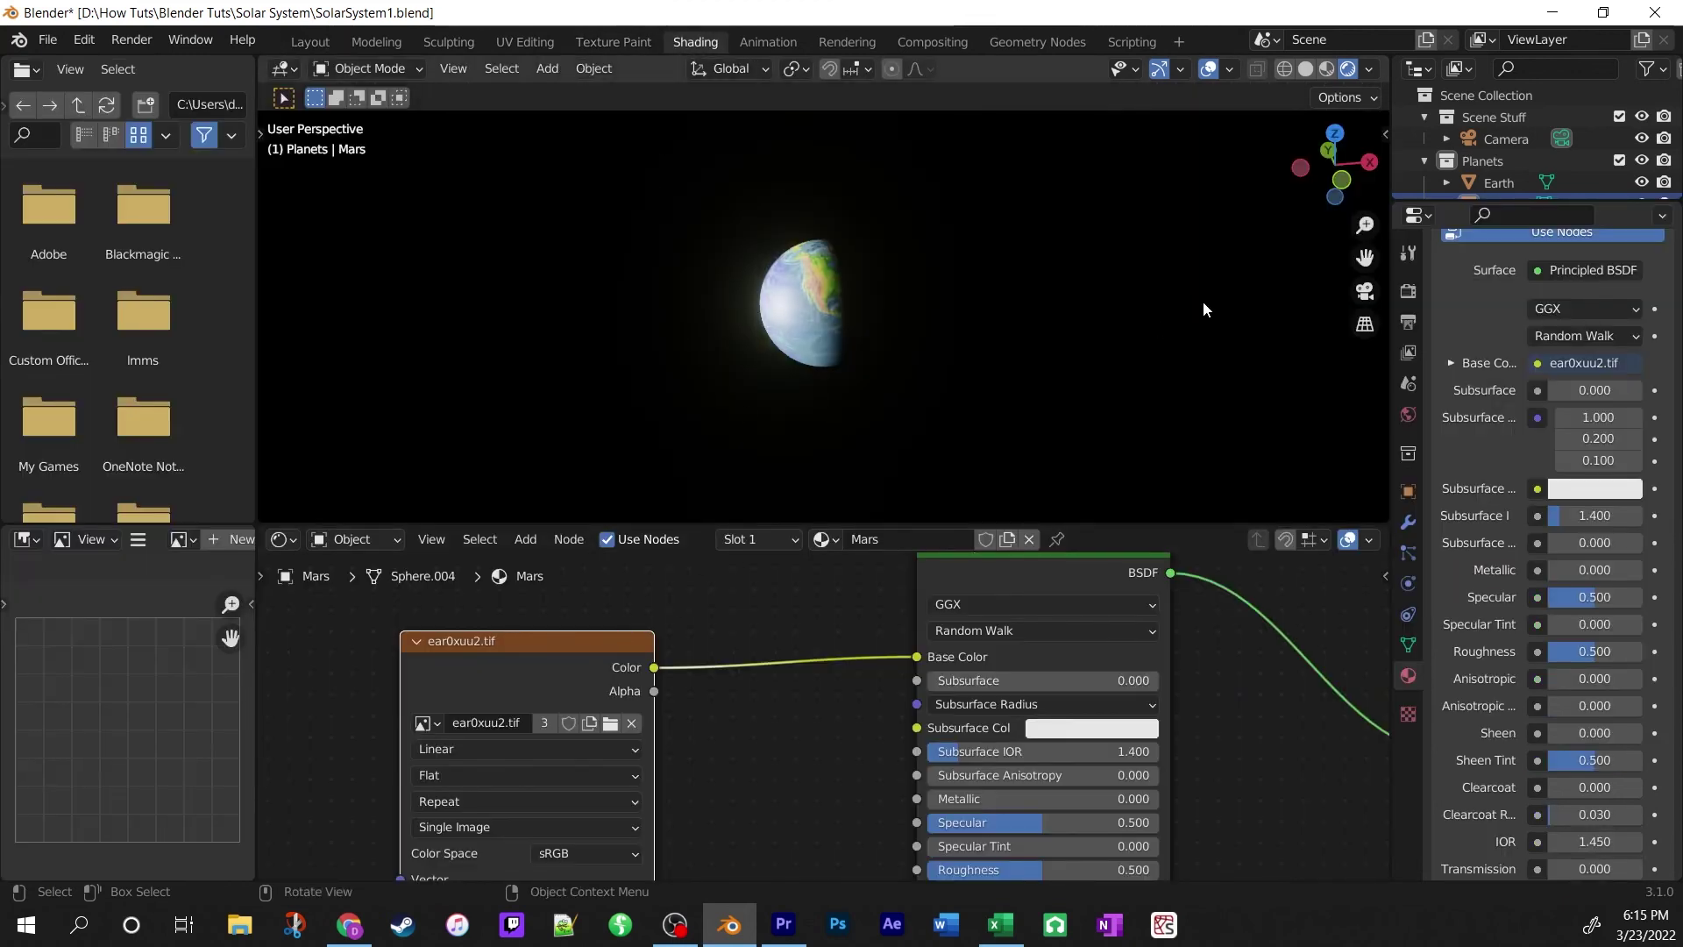
scroll(1176, 283, "down", 1)
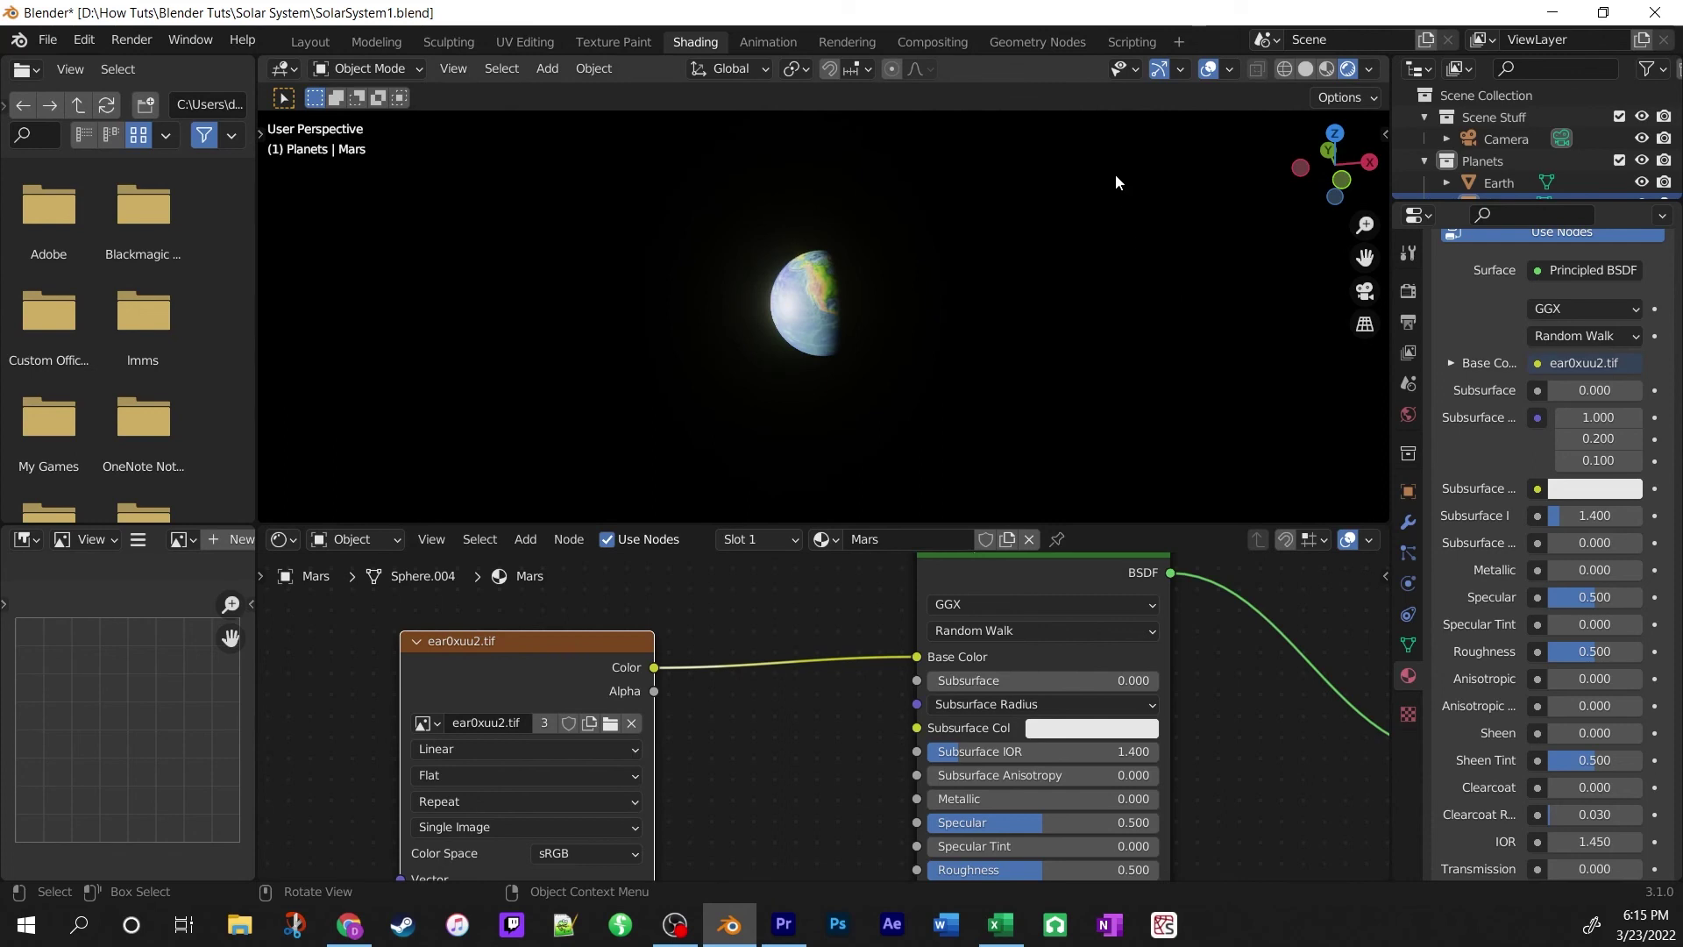
key("KP_Decimal")
scroll(1115, 174, "down", 3)
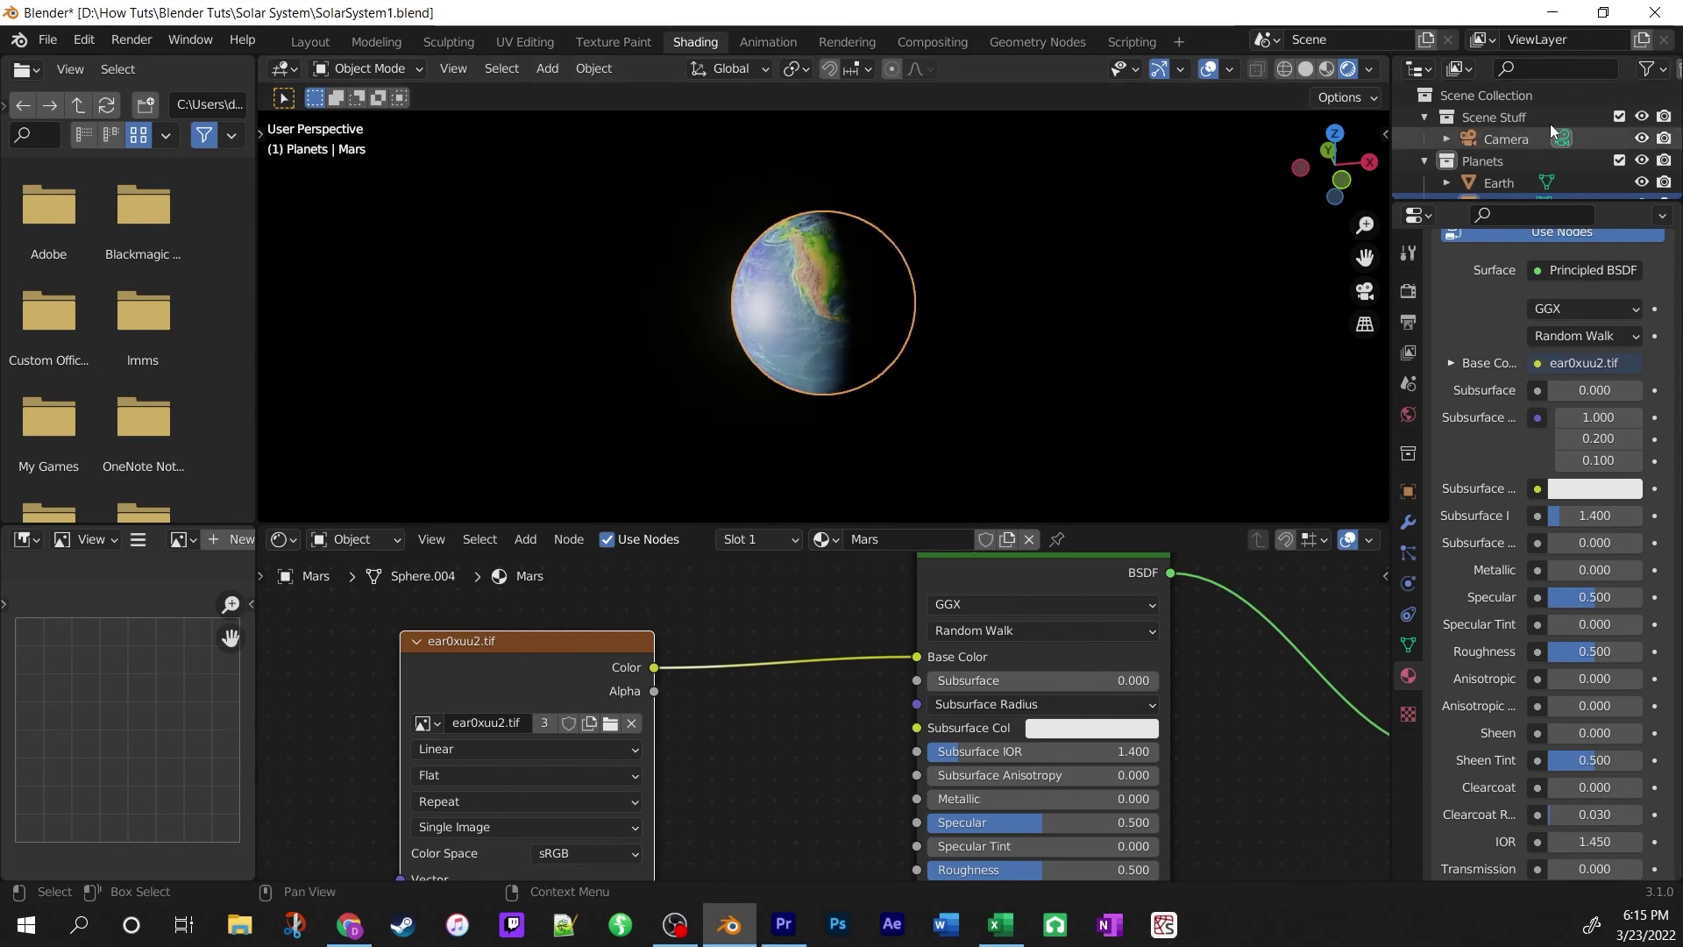
scroll(1573, 114, "down", 2)
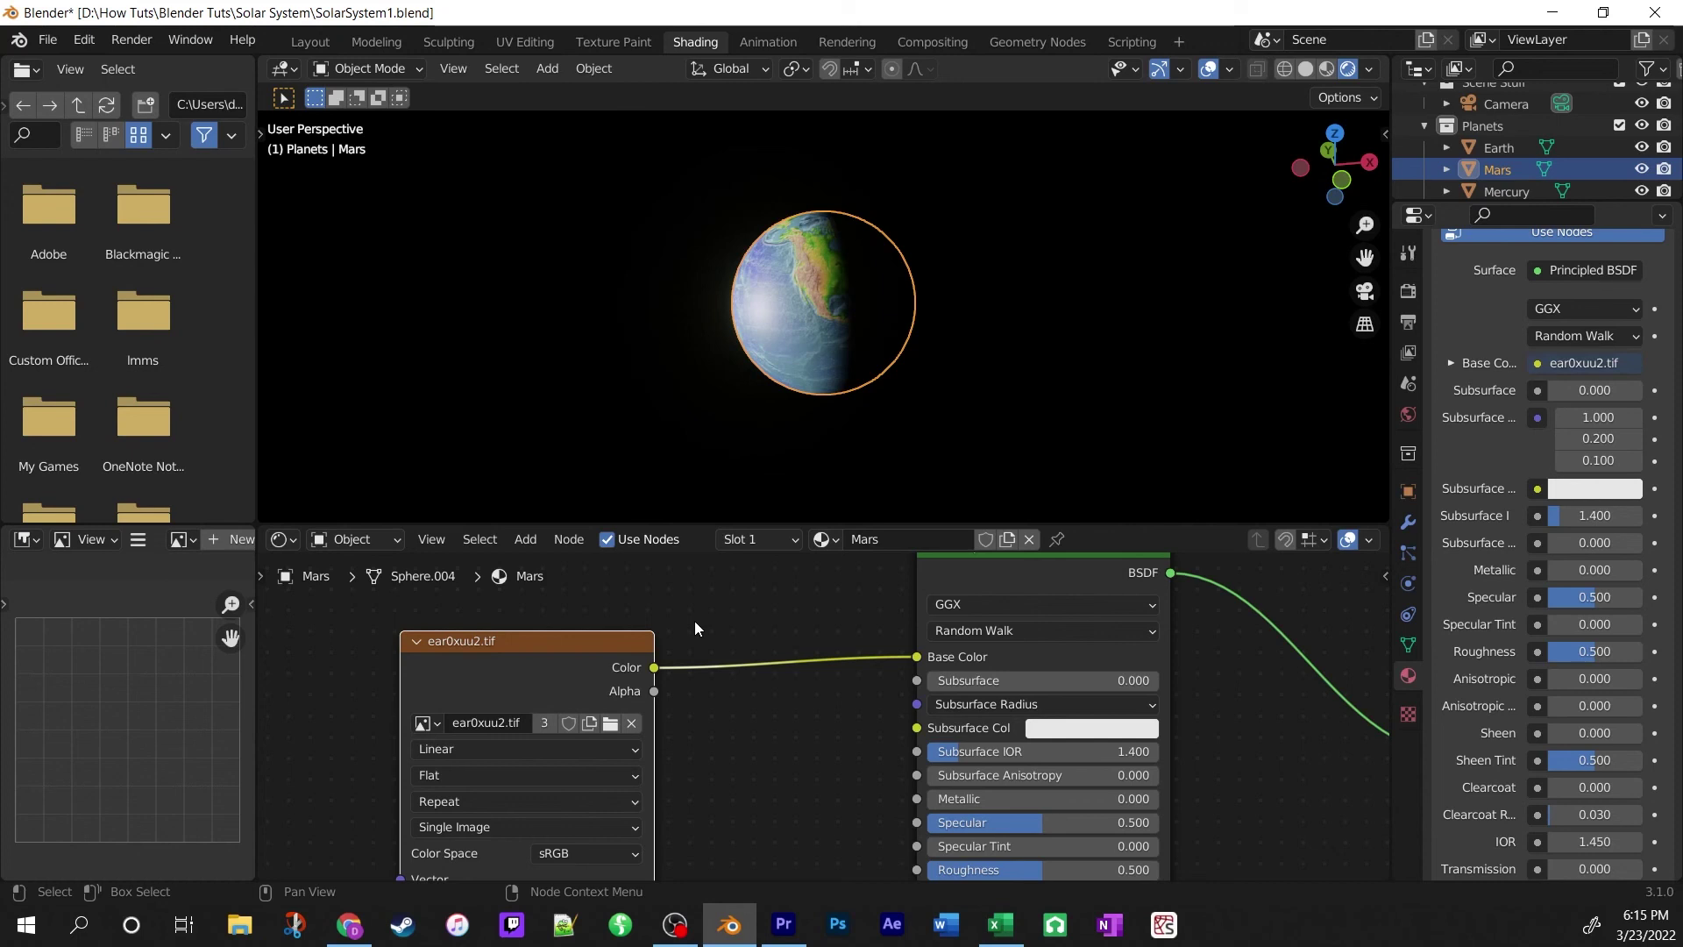
key("x")
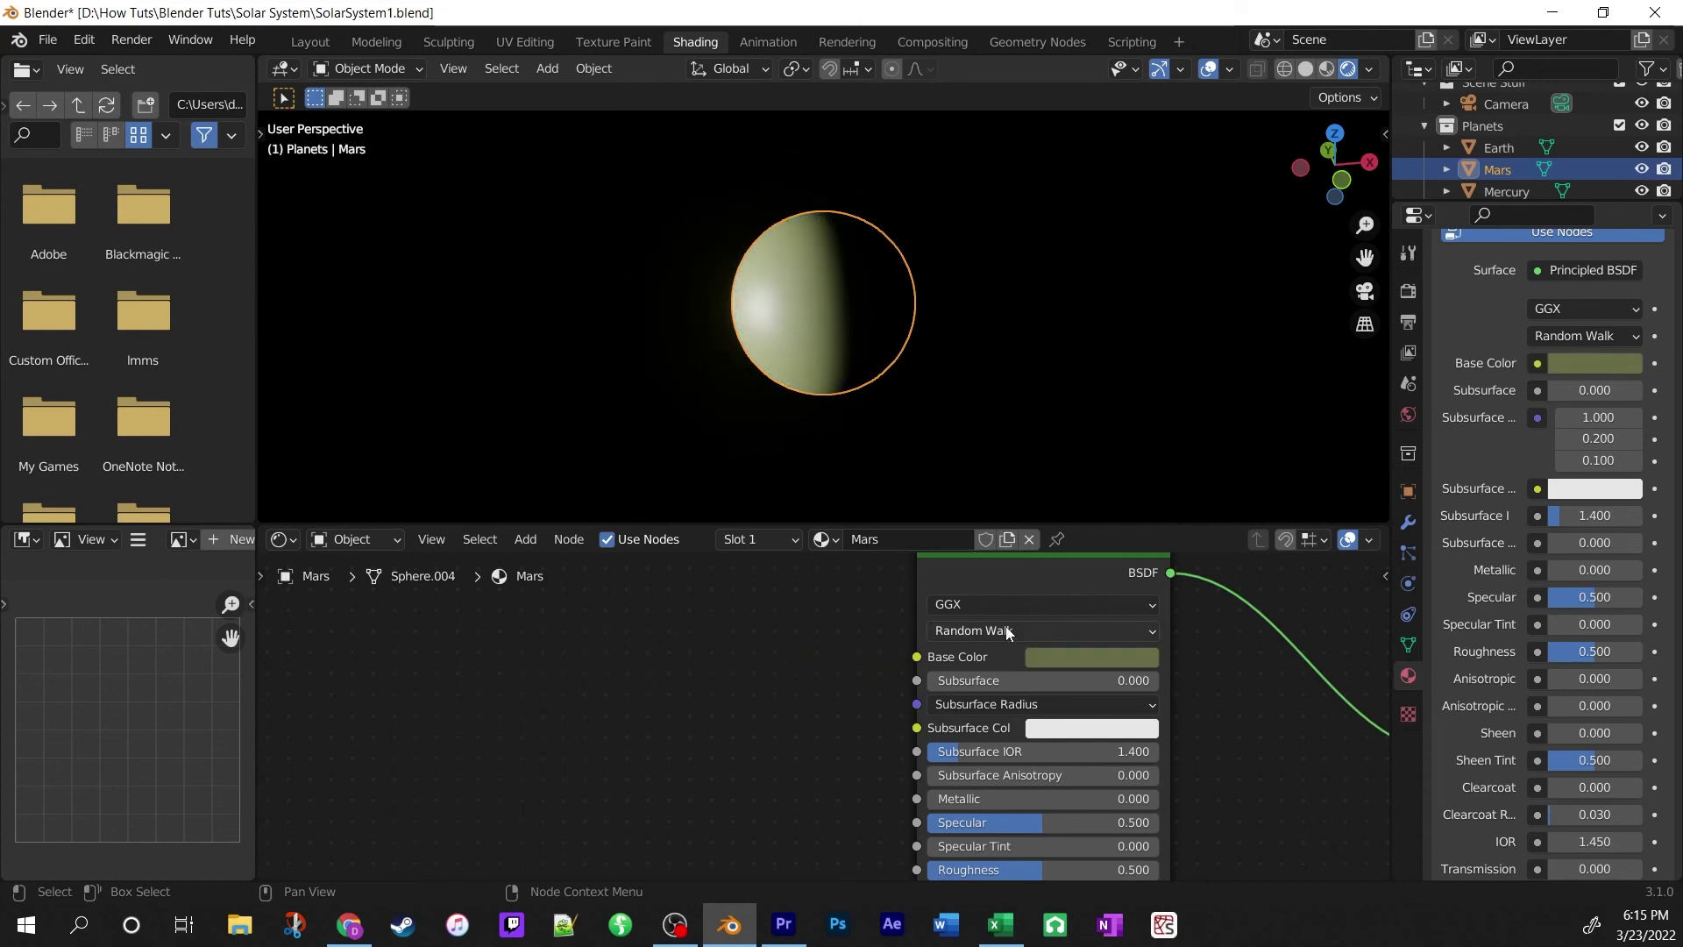
Set the Mars material's Base Color to a deep red shade.
left_click(1081, 657)
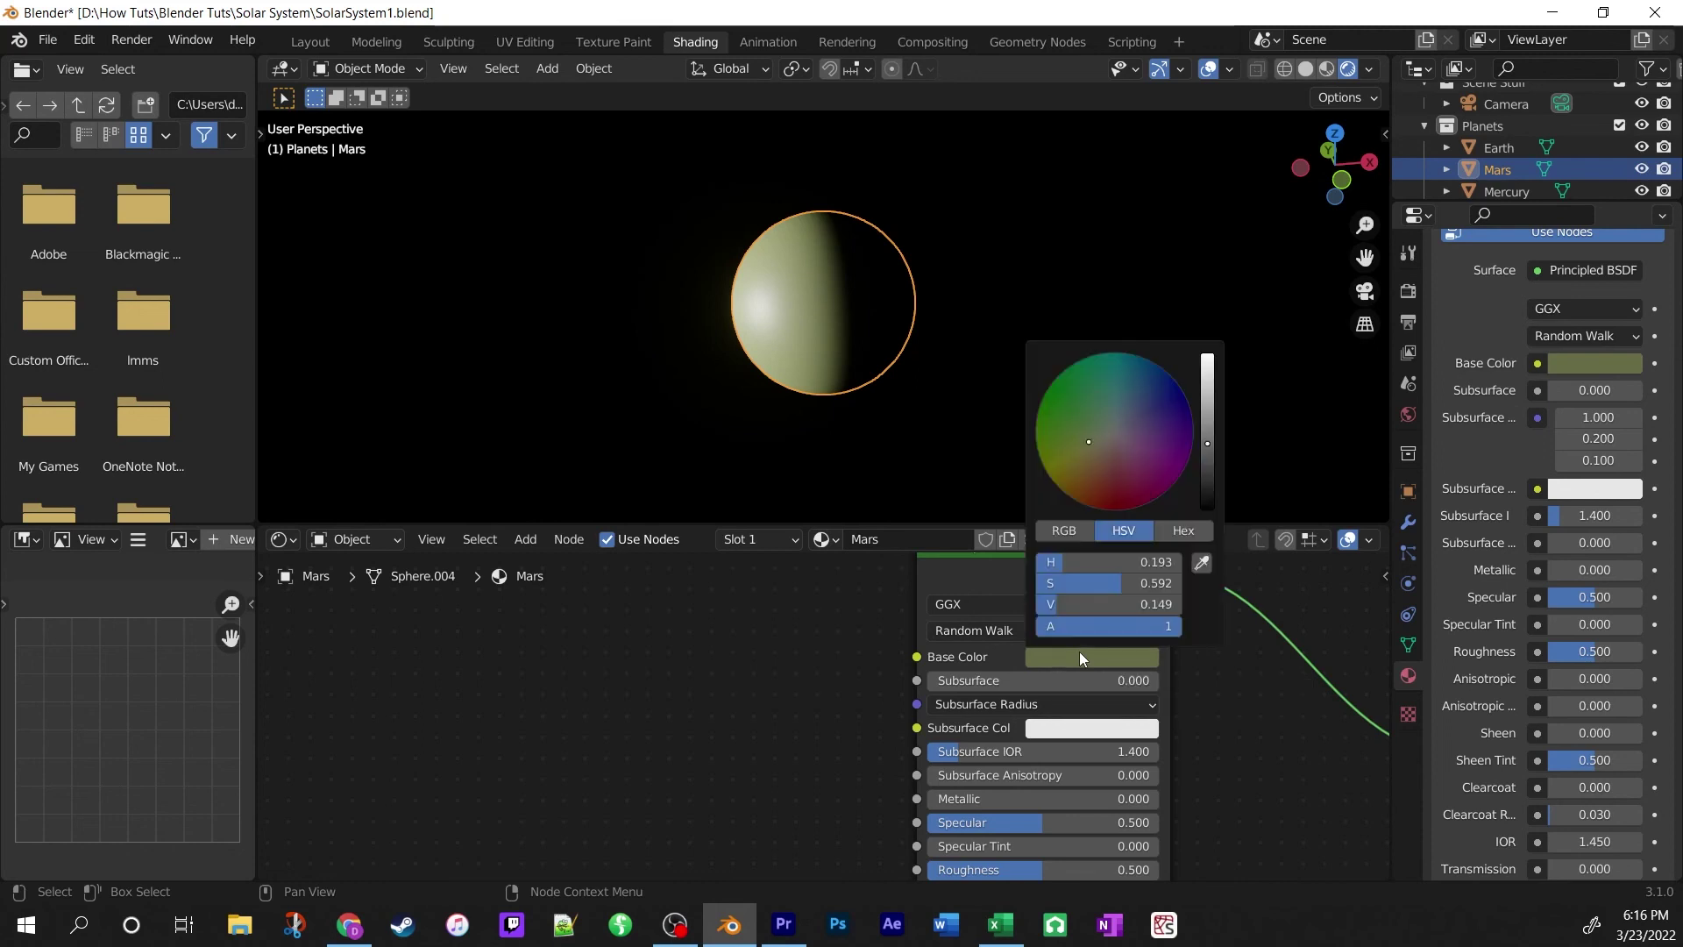
left_click(1100, 496)
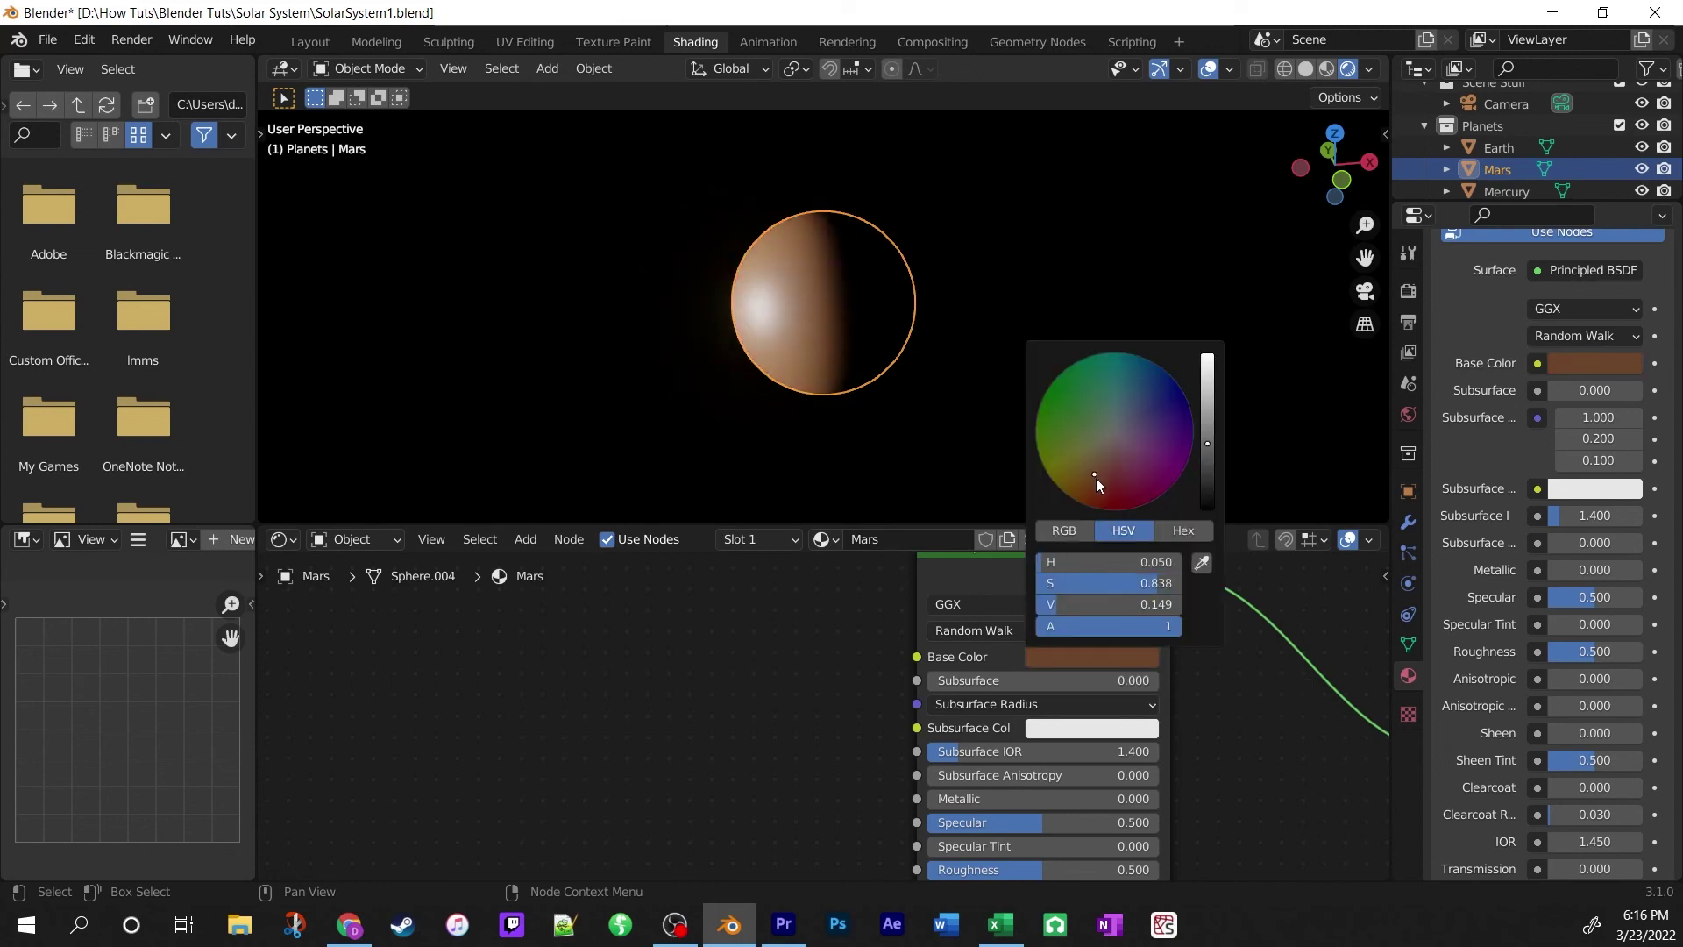
left_click(1096, 478)
left_click(1096, 485)
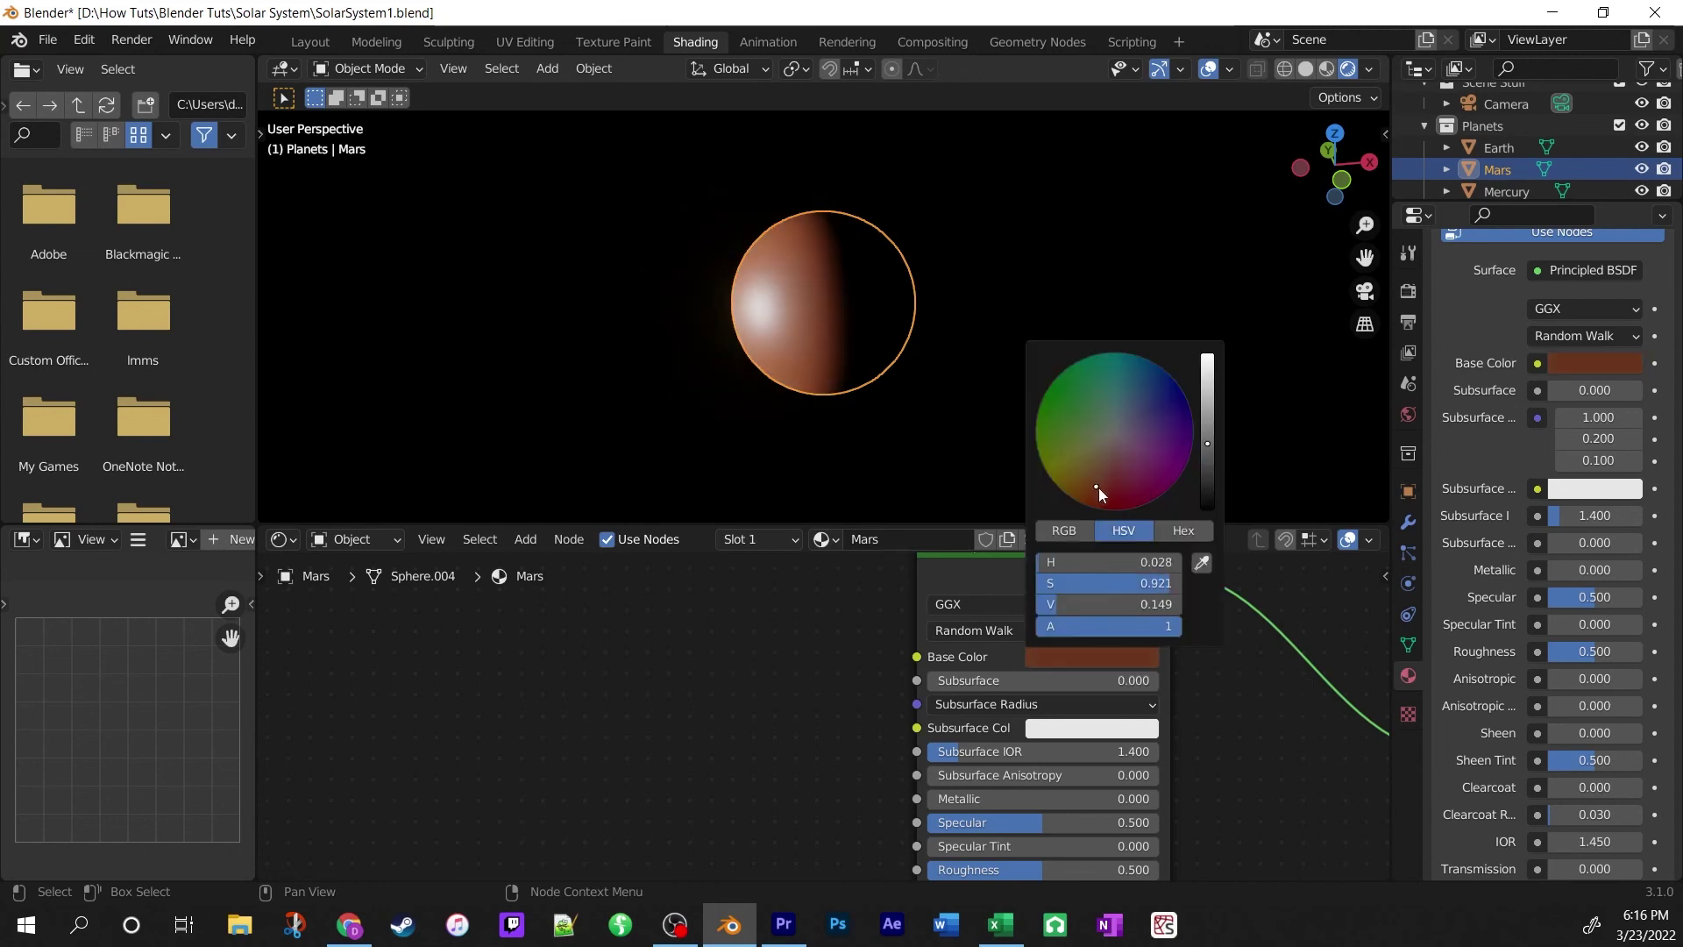
left_click(1101, 489)
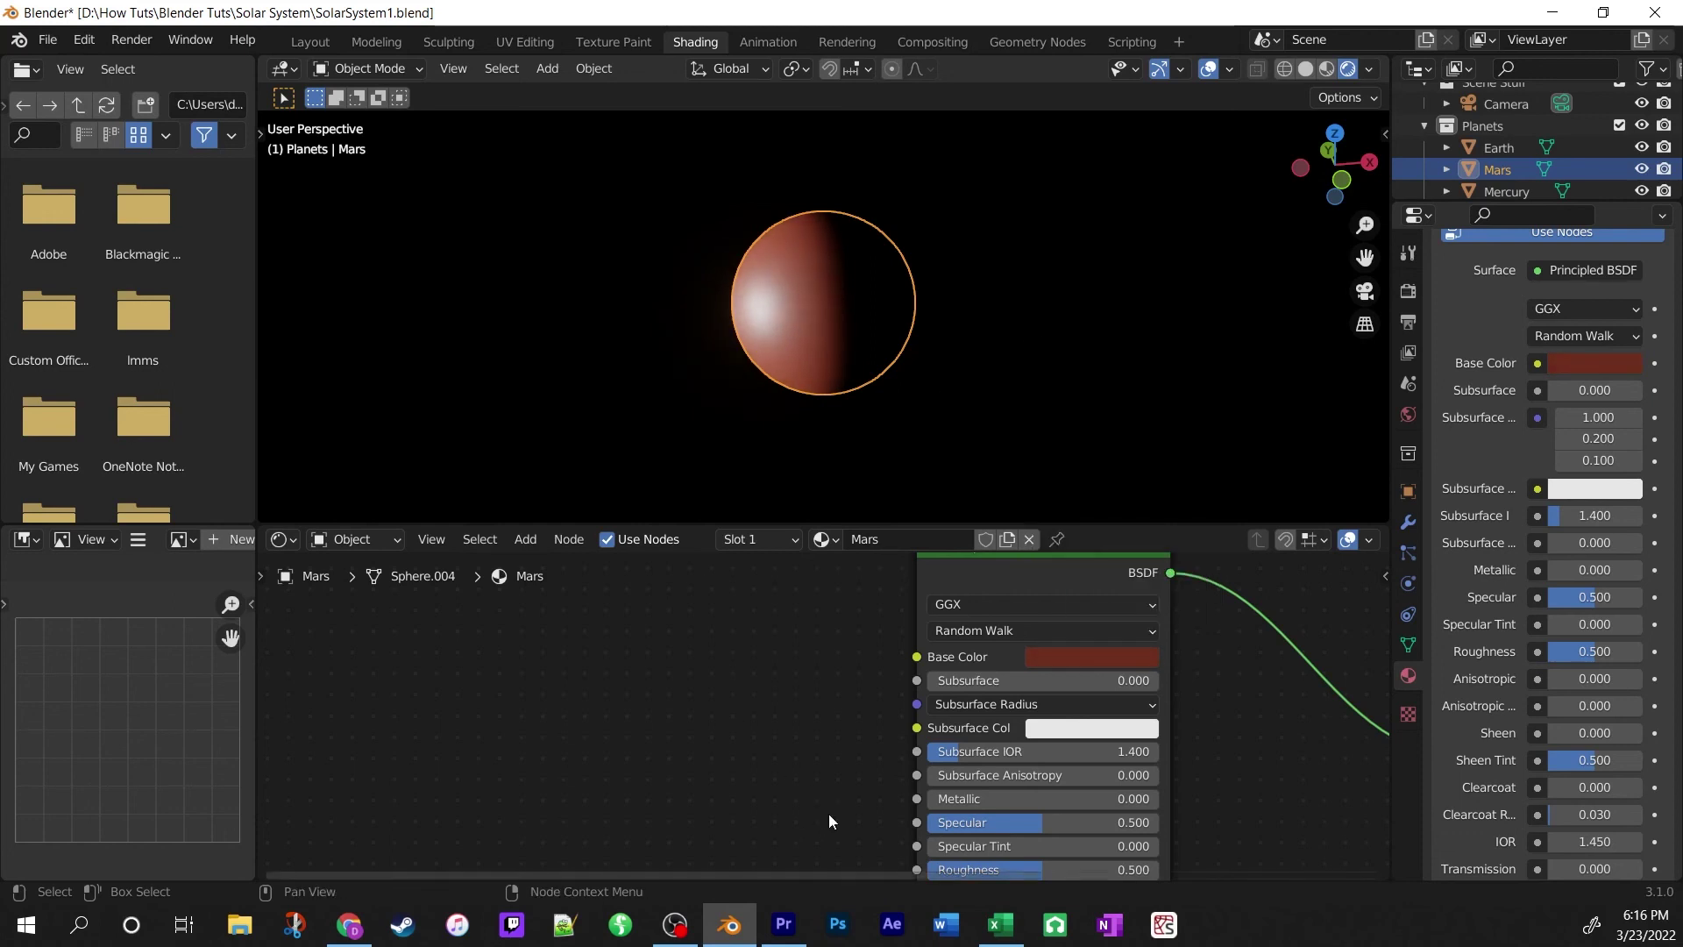
middle_click_drag(654, 282, 687, 307)
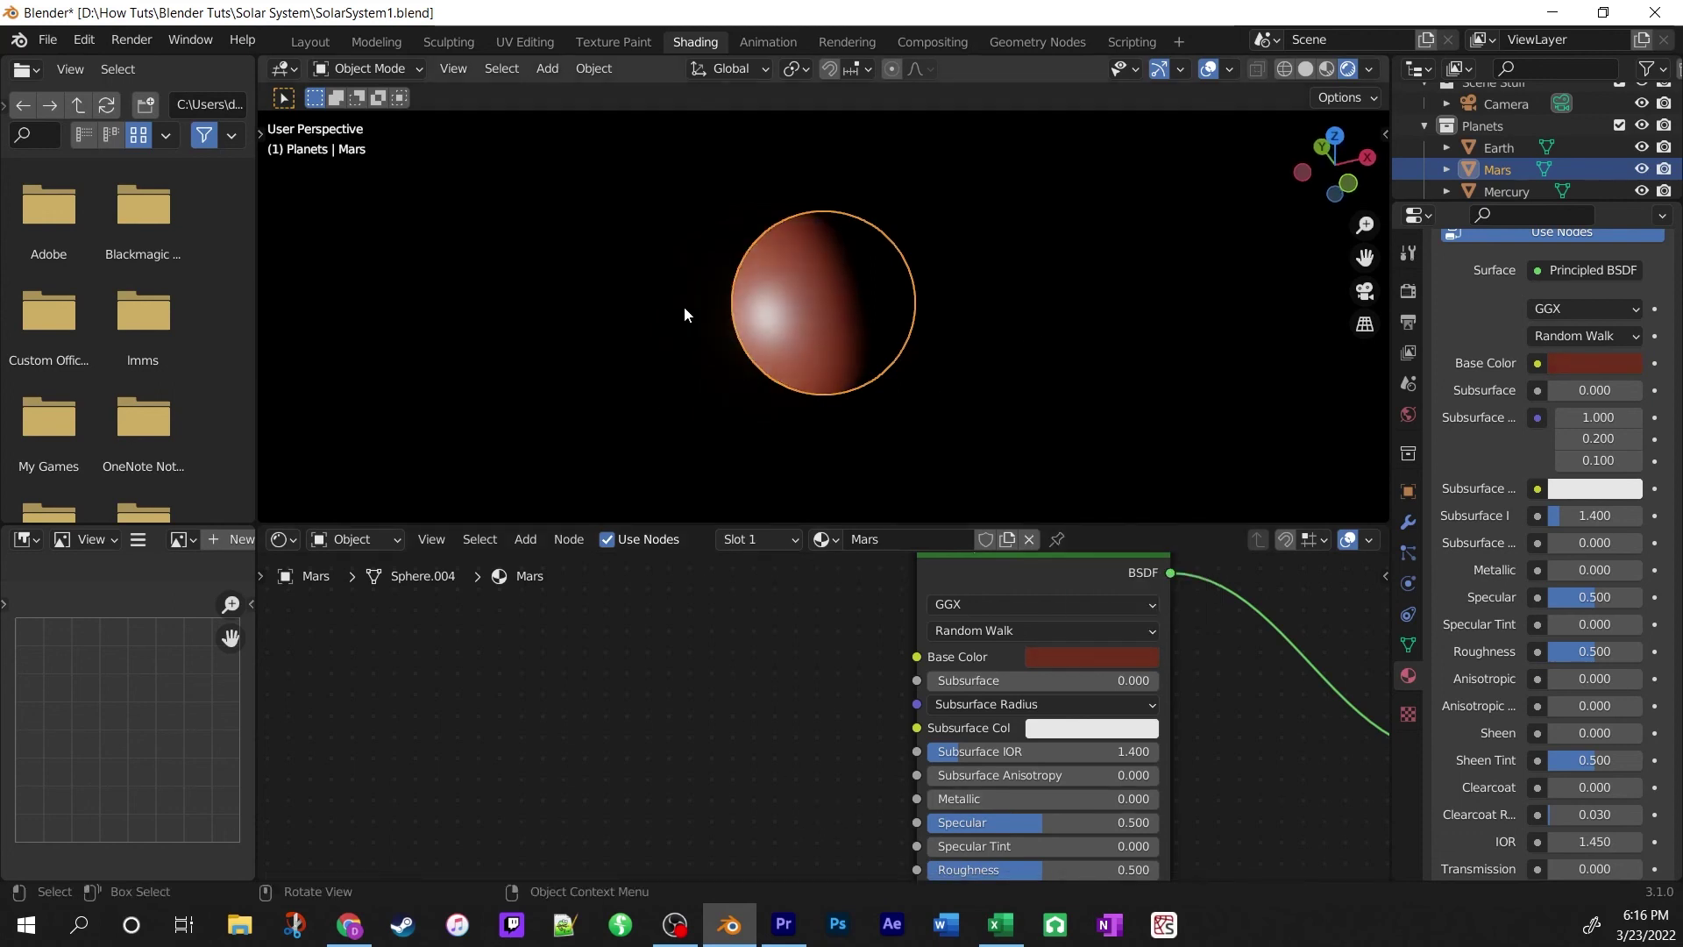
scroll(807, 649, "down", 1)
scroll(807, 648, "down", 1)
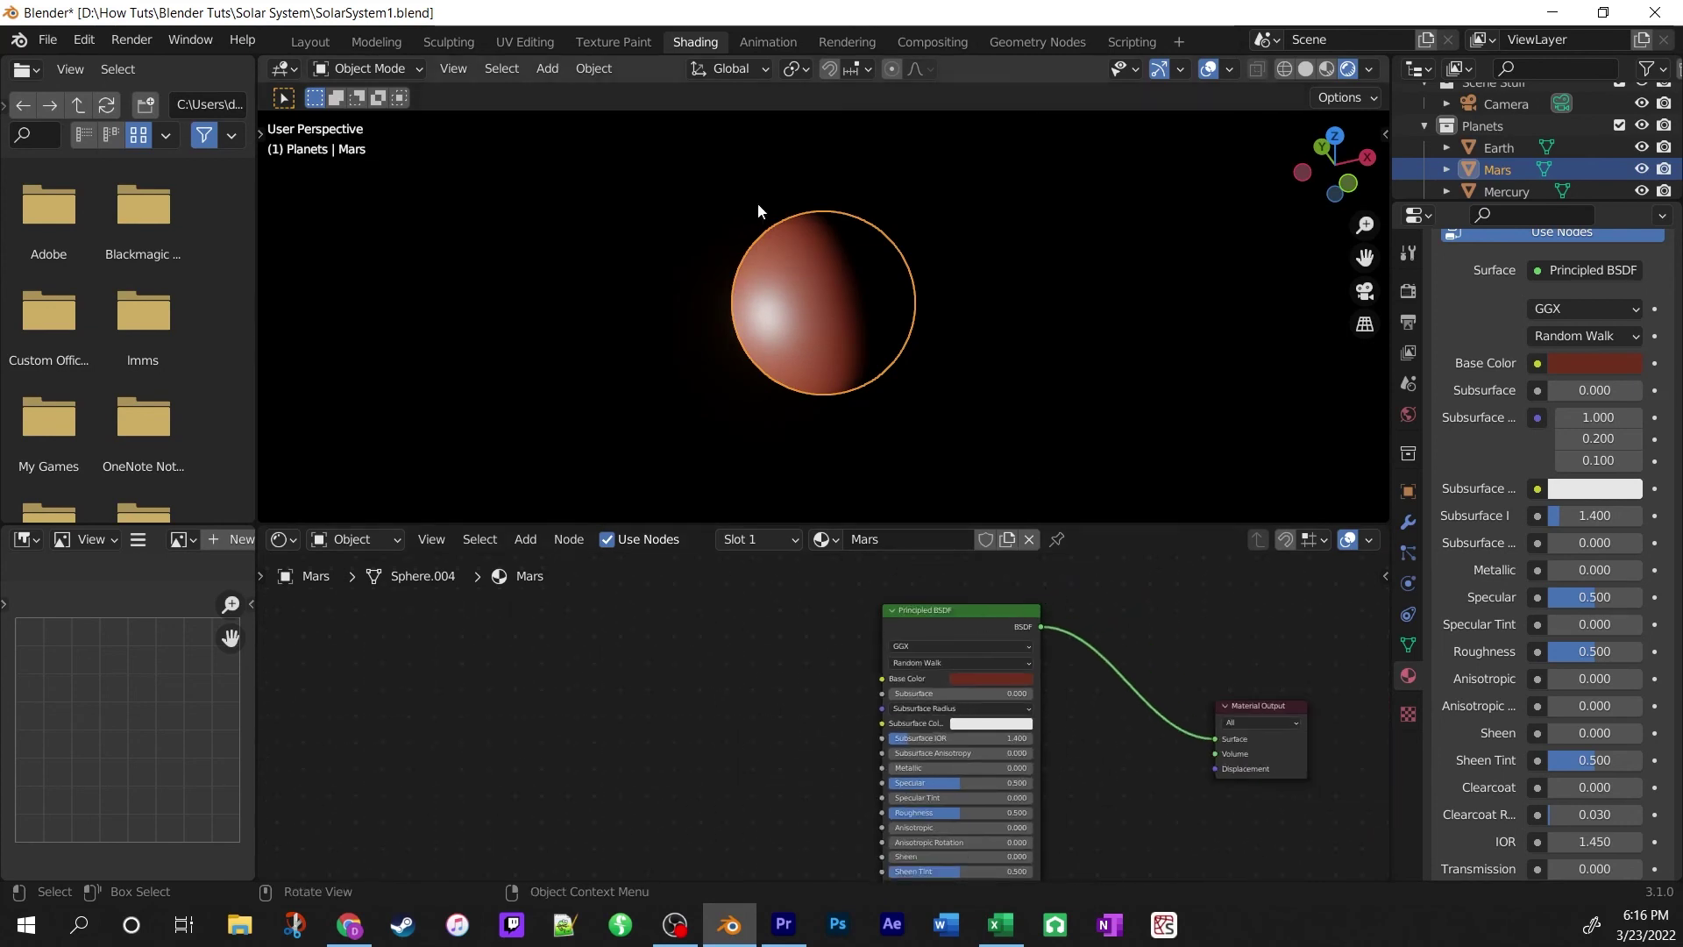
Return to the Layout workspace and save the file as SolarSystem1.blend.
left_click(296, 43)
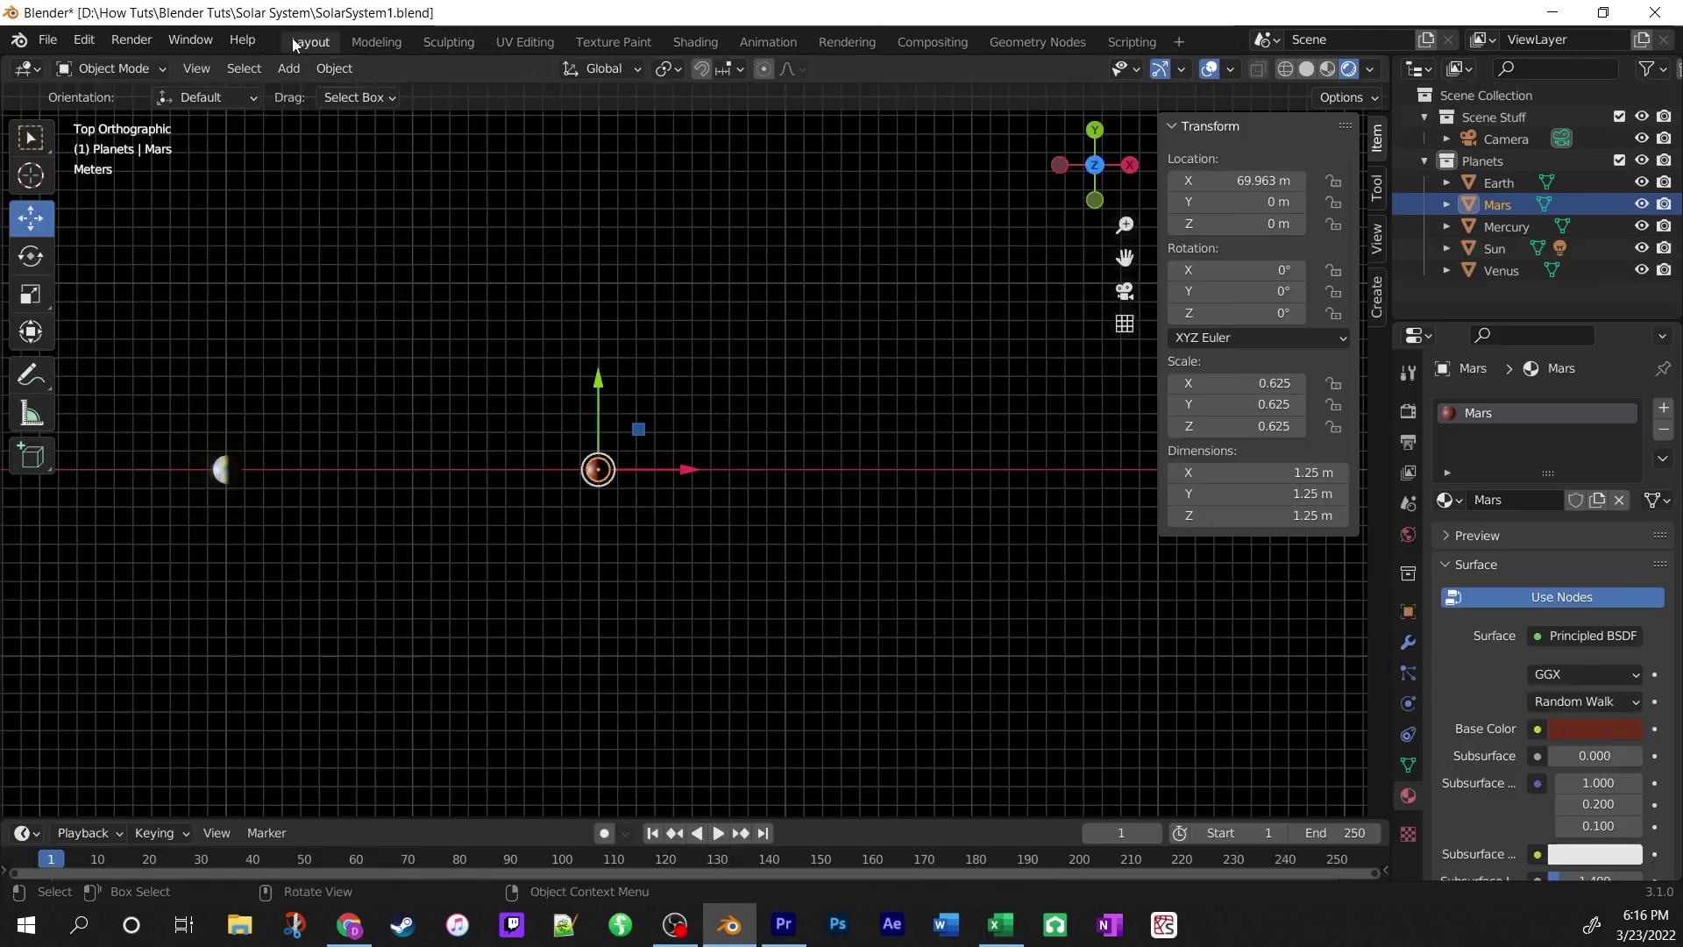
left_click(47, 39)
left_click(110, 184)
Tilt the viewport into perspective, deselect Mars and centre the Sun in view.
middle_click_drag(272, 194, 526, 184)
scroll(526, 185, "down", 3)
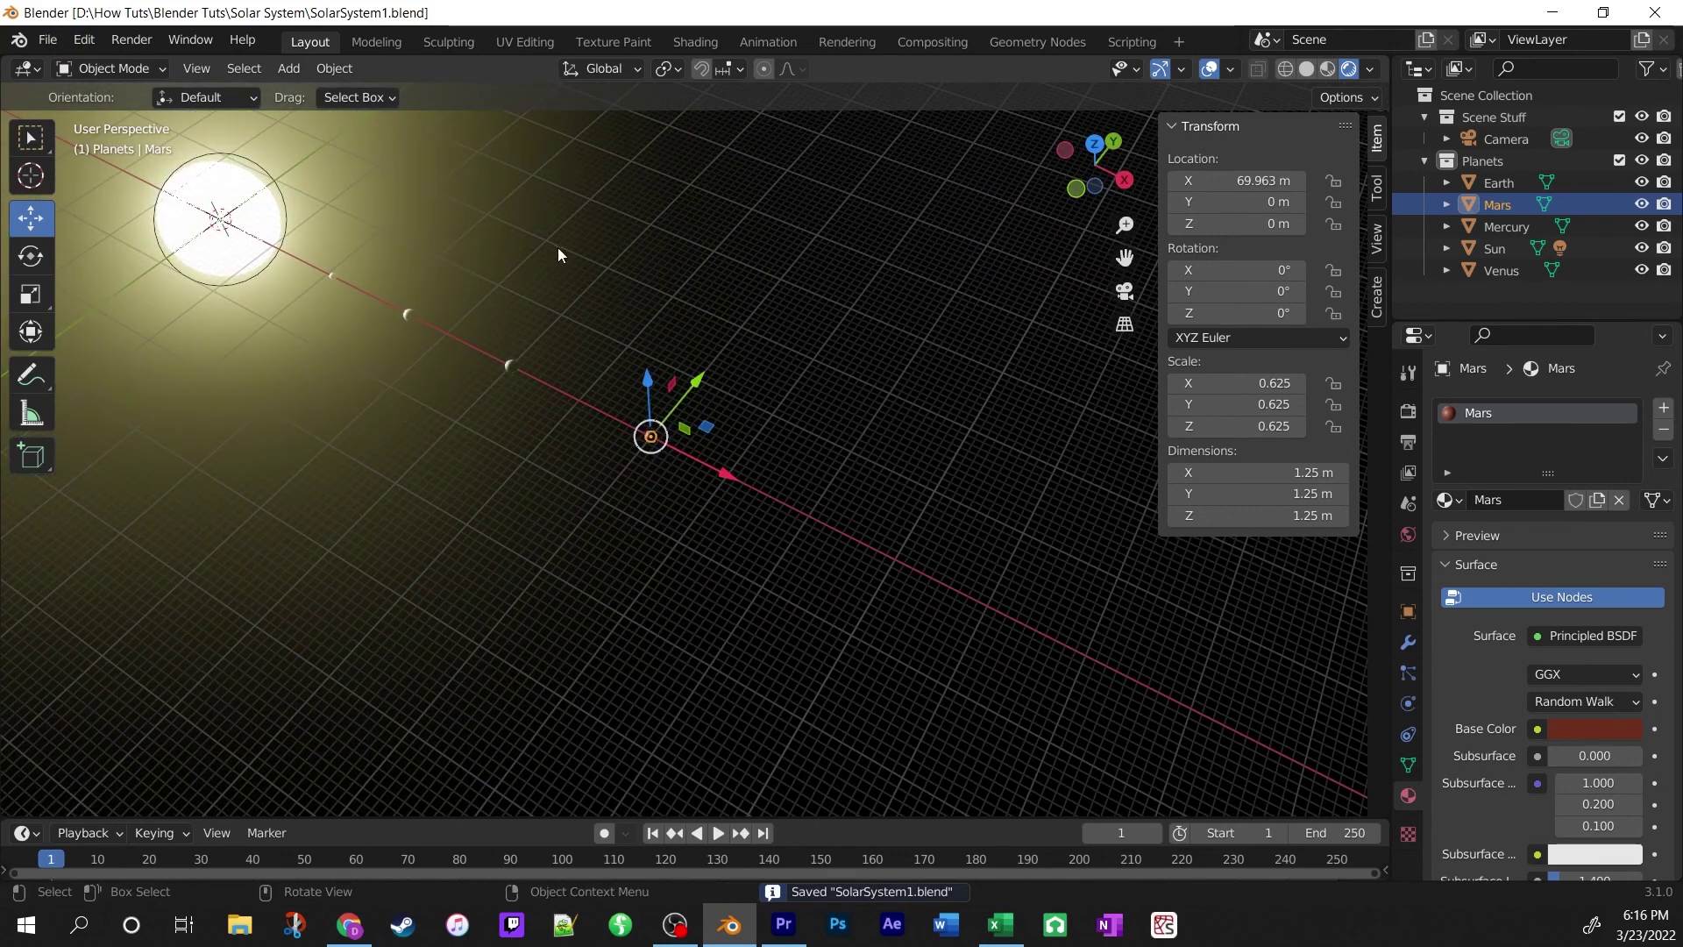
middle_click_drag(566, 271, 606, 335, "shift")
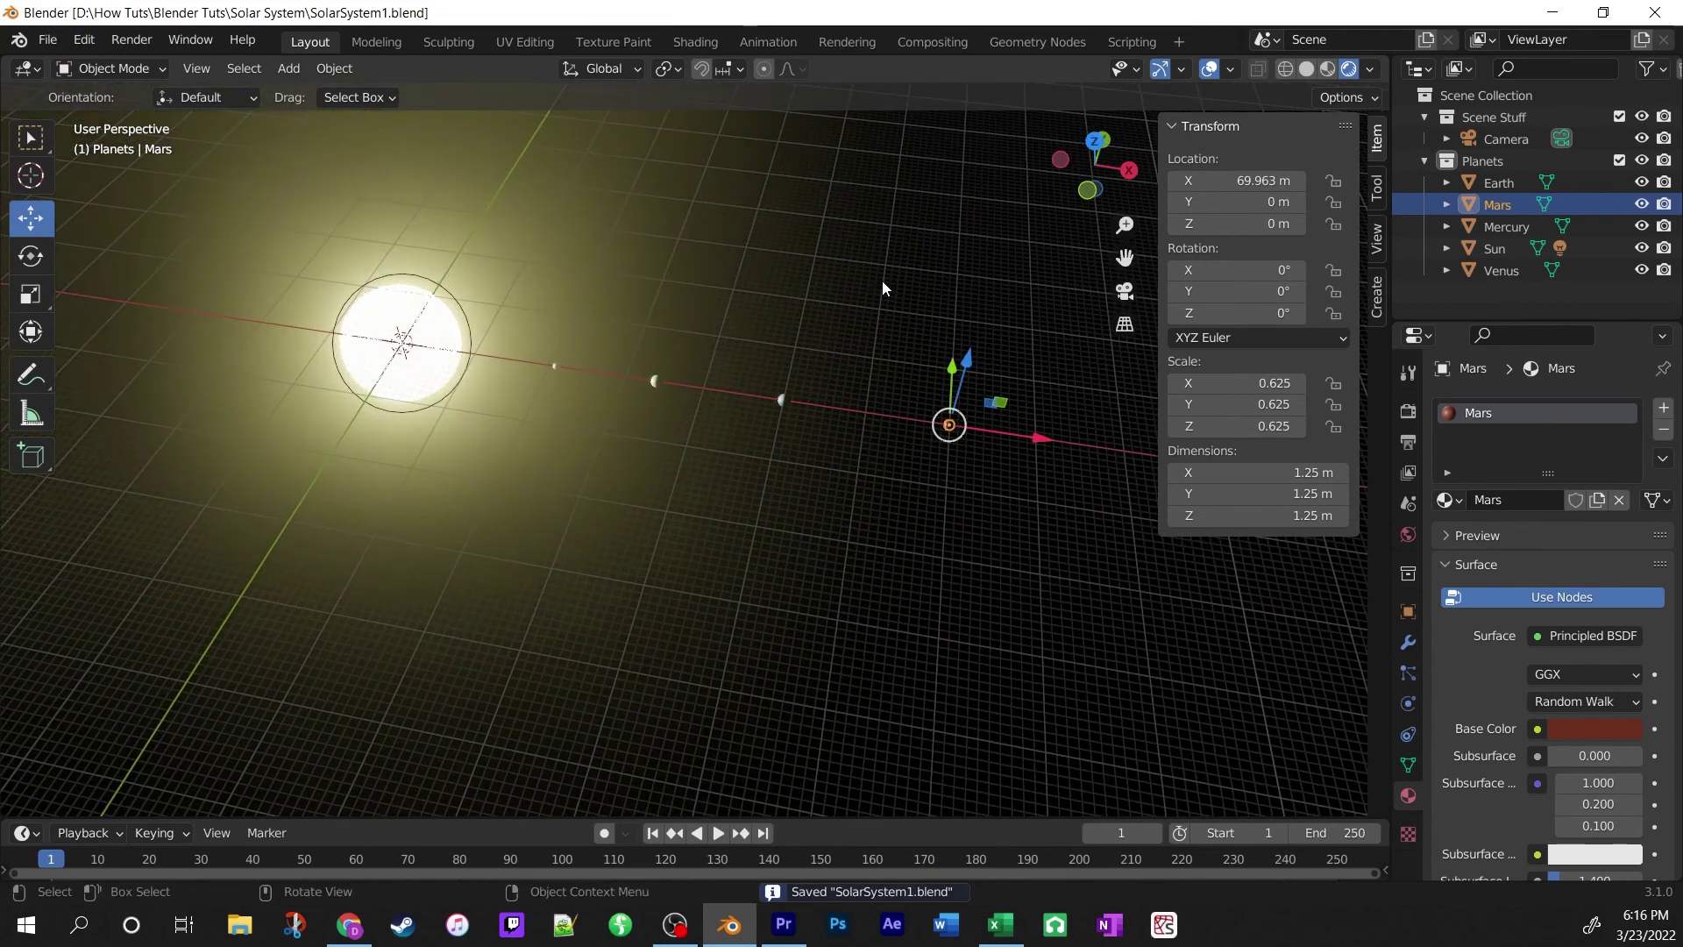
left_click(882, 281)
middle_click_drag(462, 375, 607, 497, "shift")
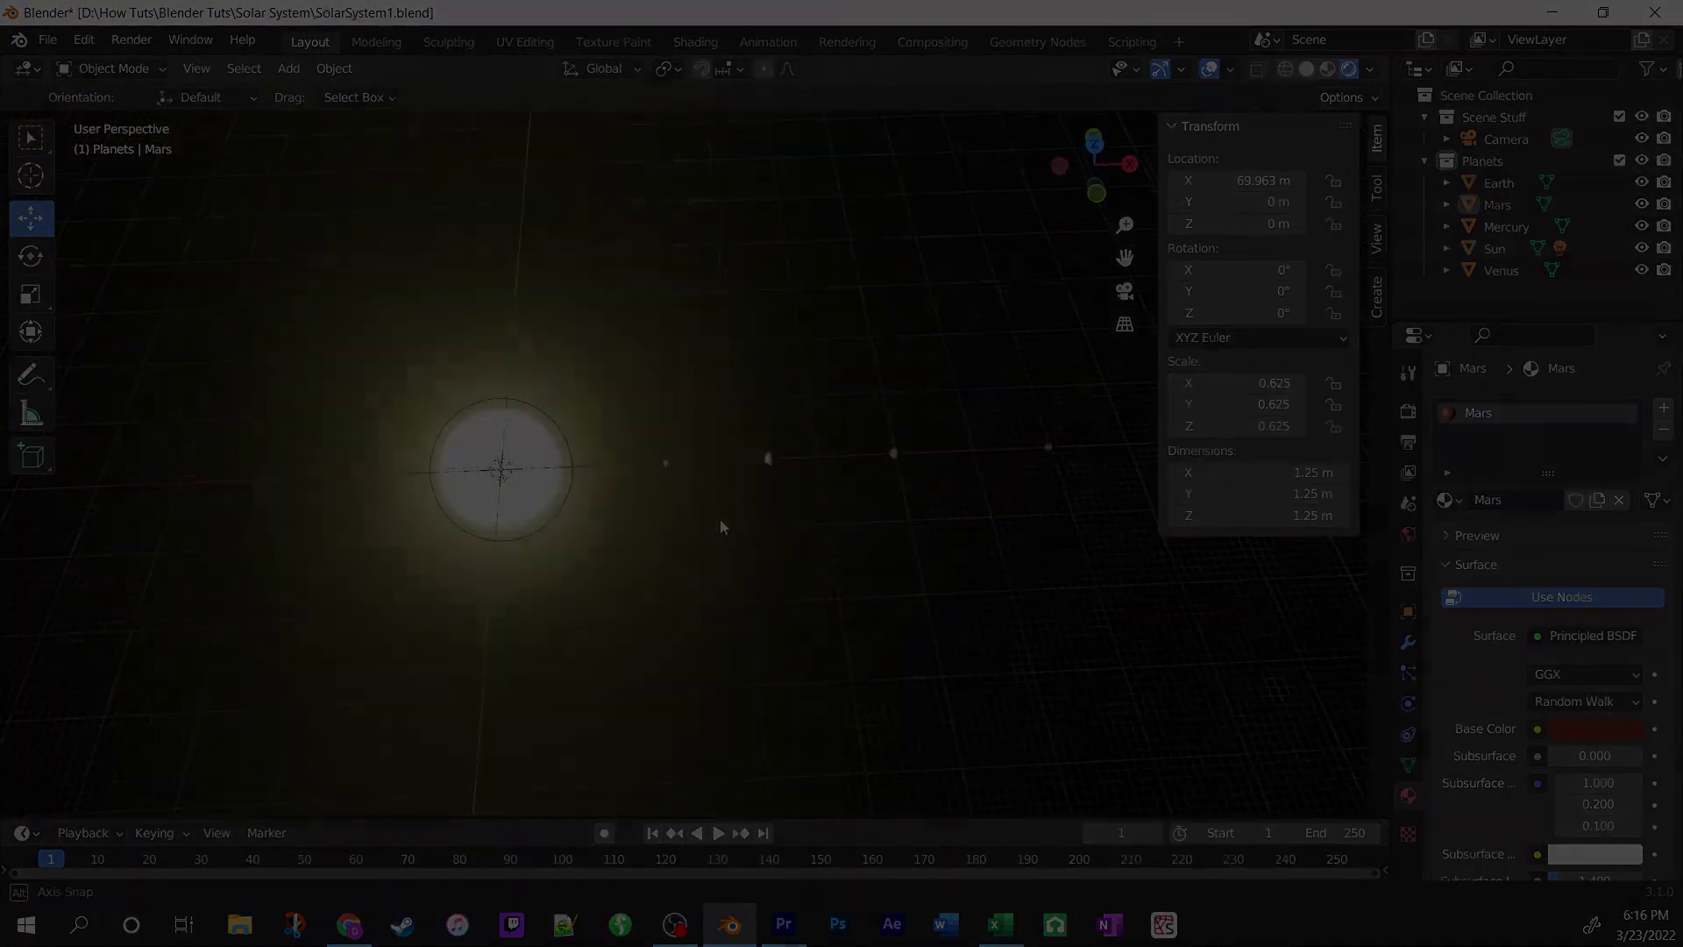